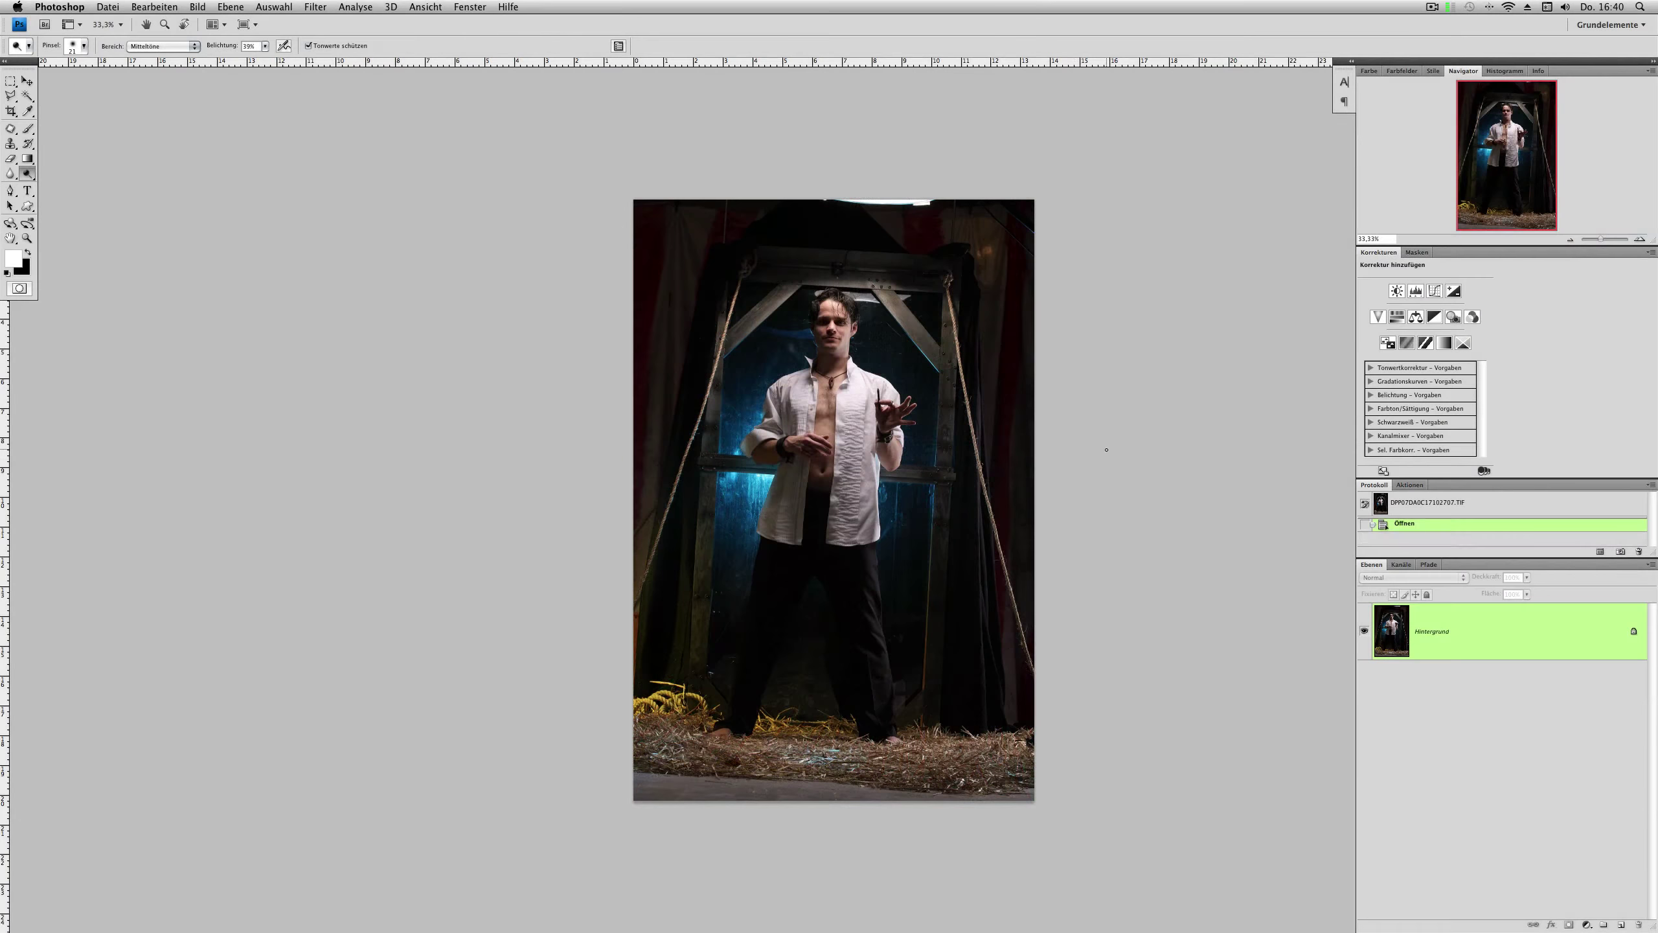
Step: Duplicate the photo layer, then rotate it about 2.7° clockwise and scale it to roughly 101.7%
key(ctrl+j)
key(ctrl+t)
drag(1031, 463, 1035, 484)
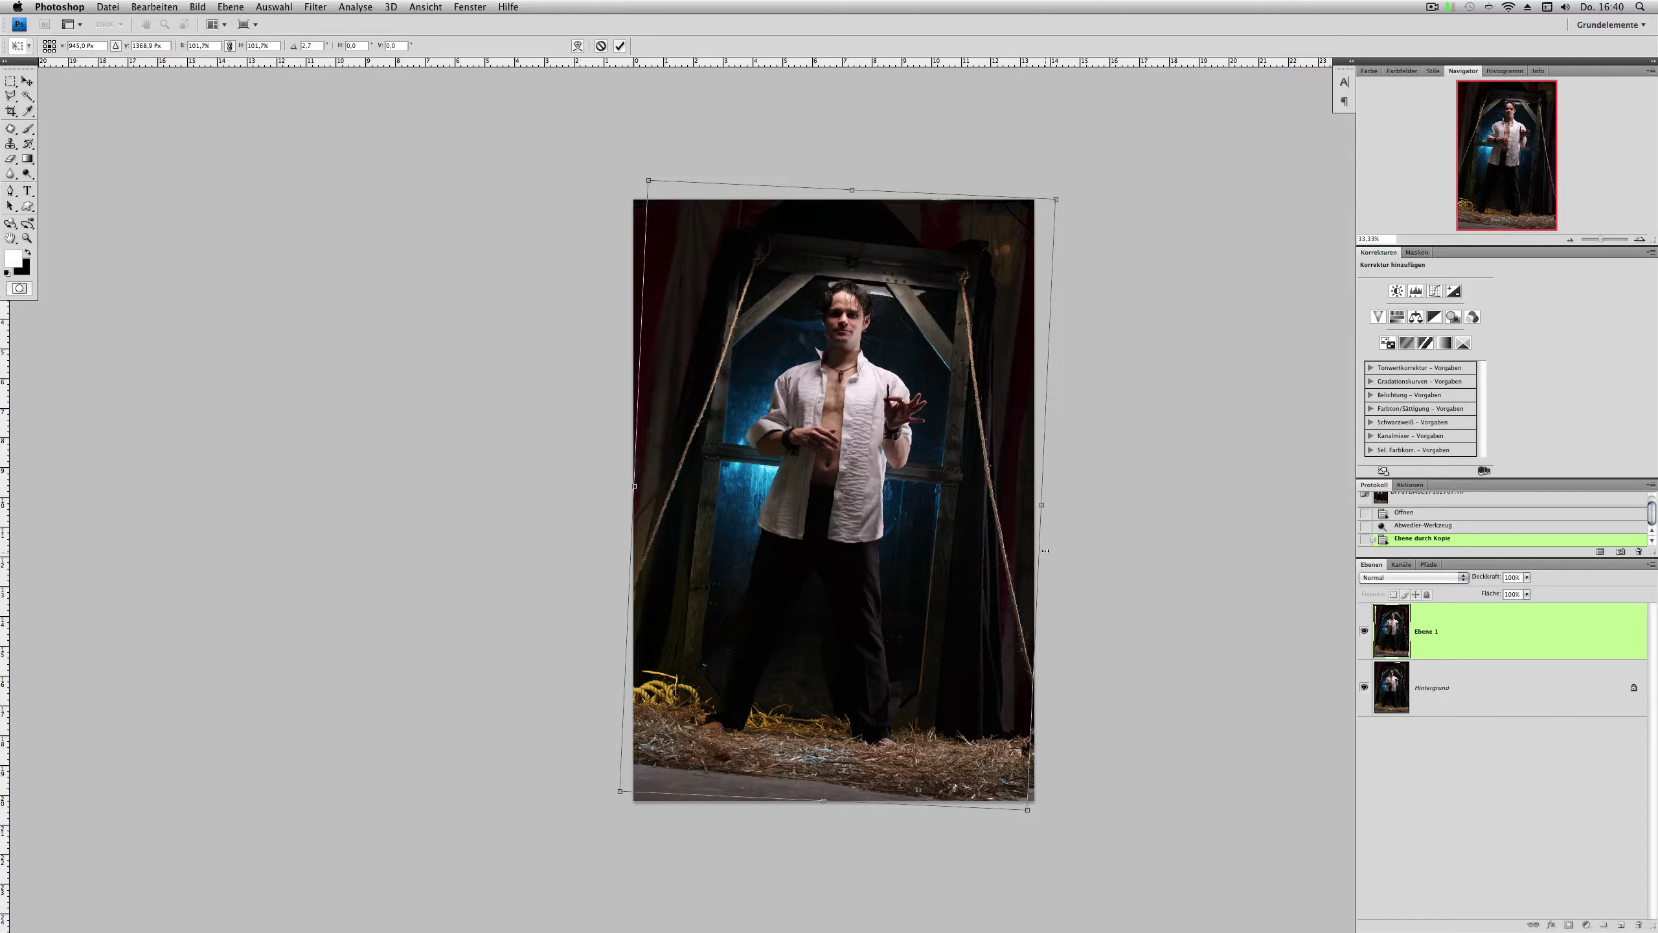
key(Return)
Step: Patch out the two red spots in the straw using clean straw nearby
key(o)
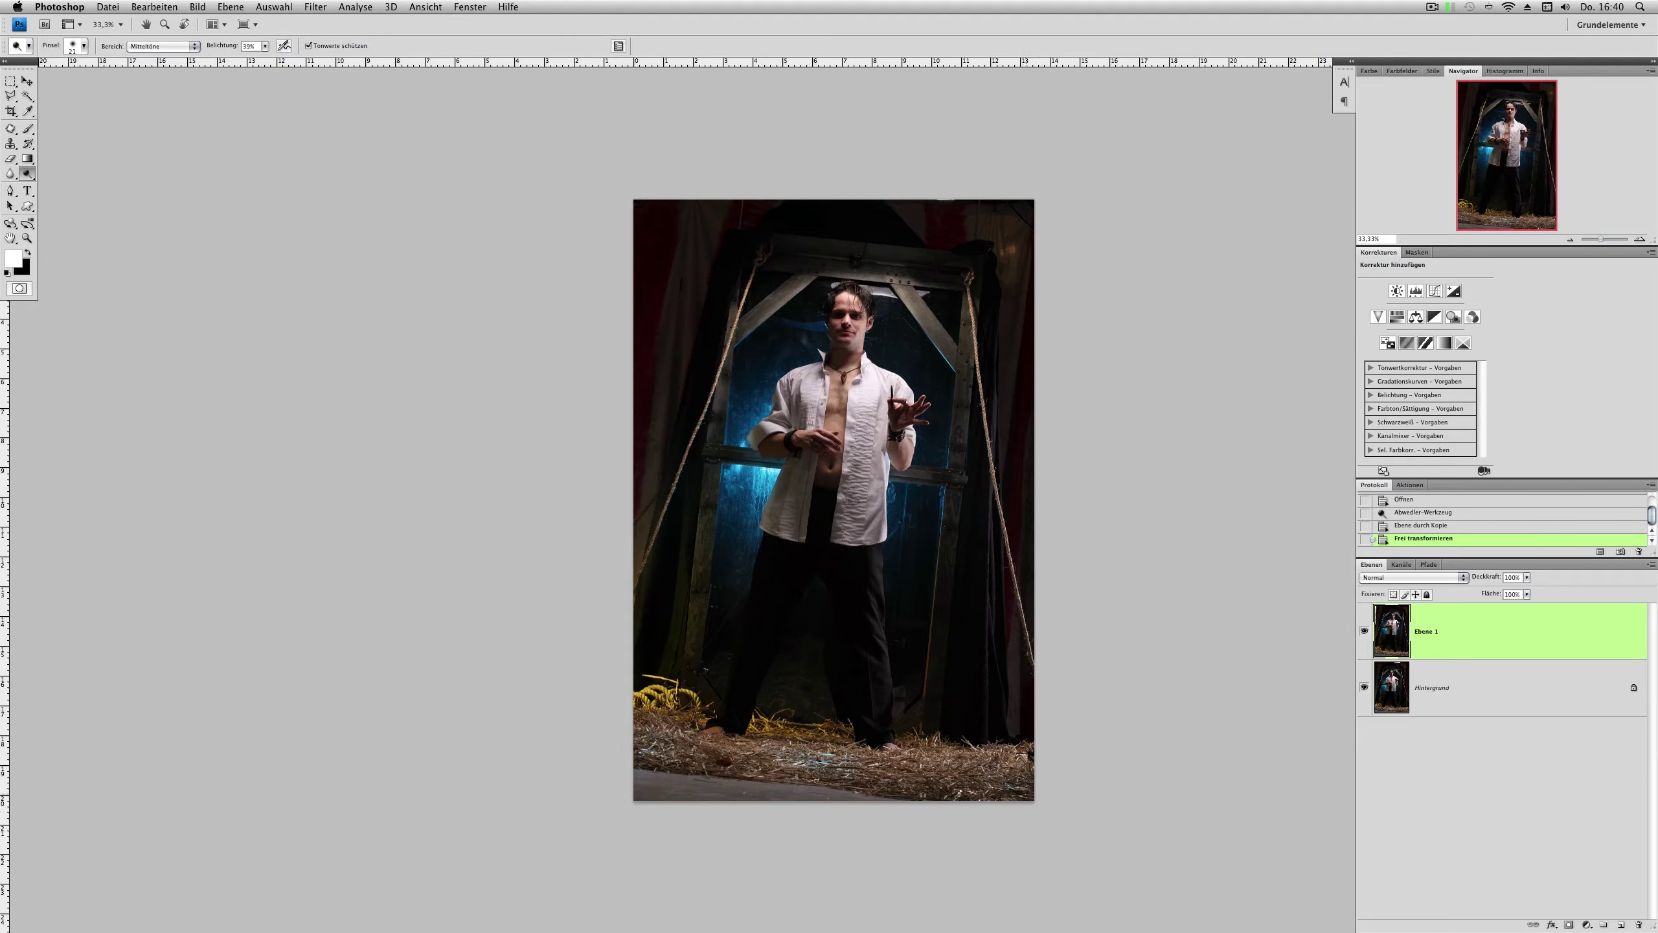
double_click(1639, 239)
drag(895, 748, 953, 291)
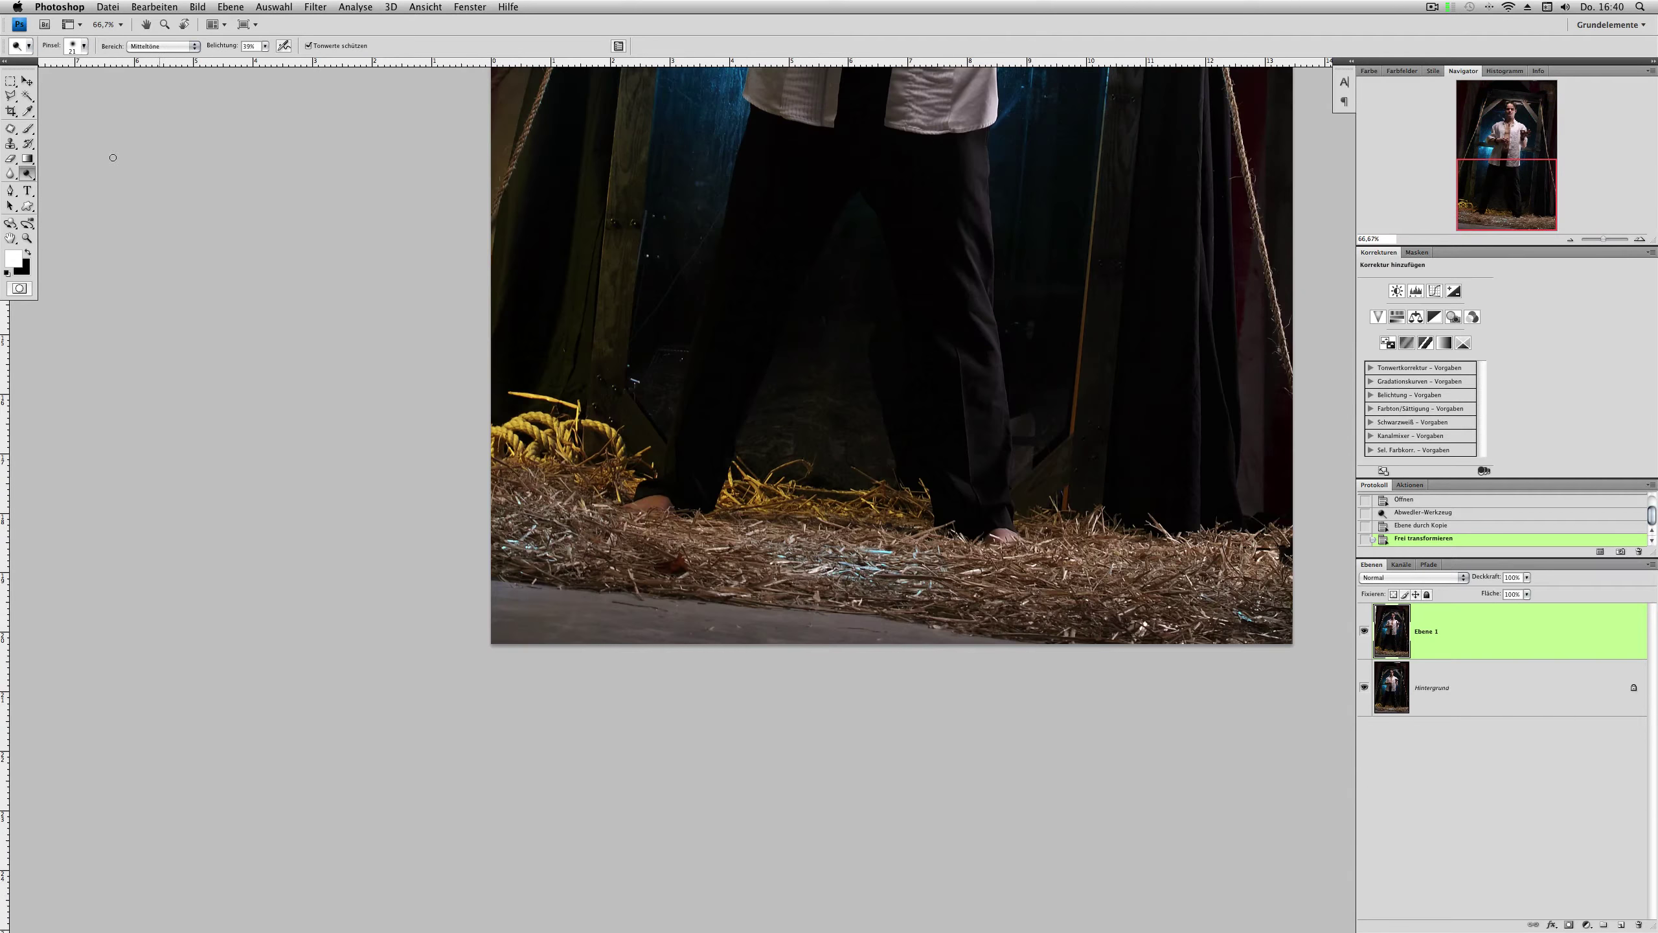
key(j)
drag(1071, 640, 495, 653)
mouse_move(574, 608)
mouse_down()
mouse_move(574, 558)
mouse_move(656, 555)
mouse_move(682, 523)
mouse_up()
key(ctrl+d)
drag(653, 608, 643, 627)
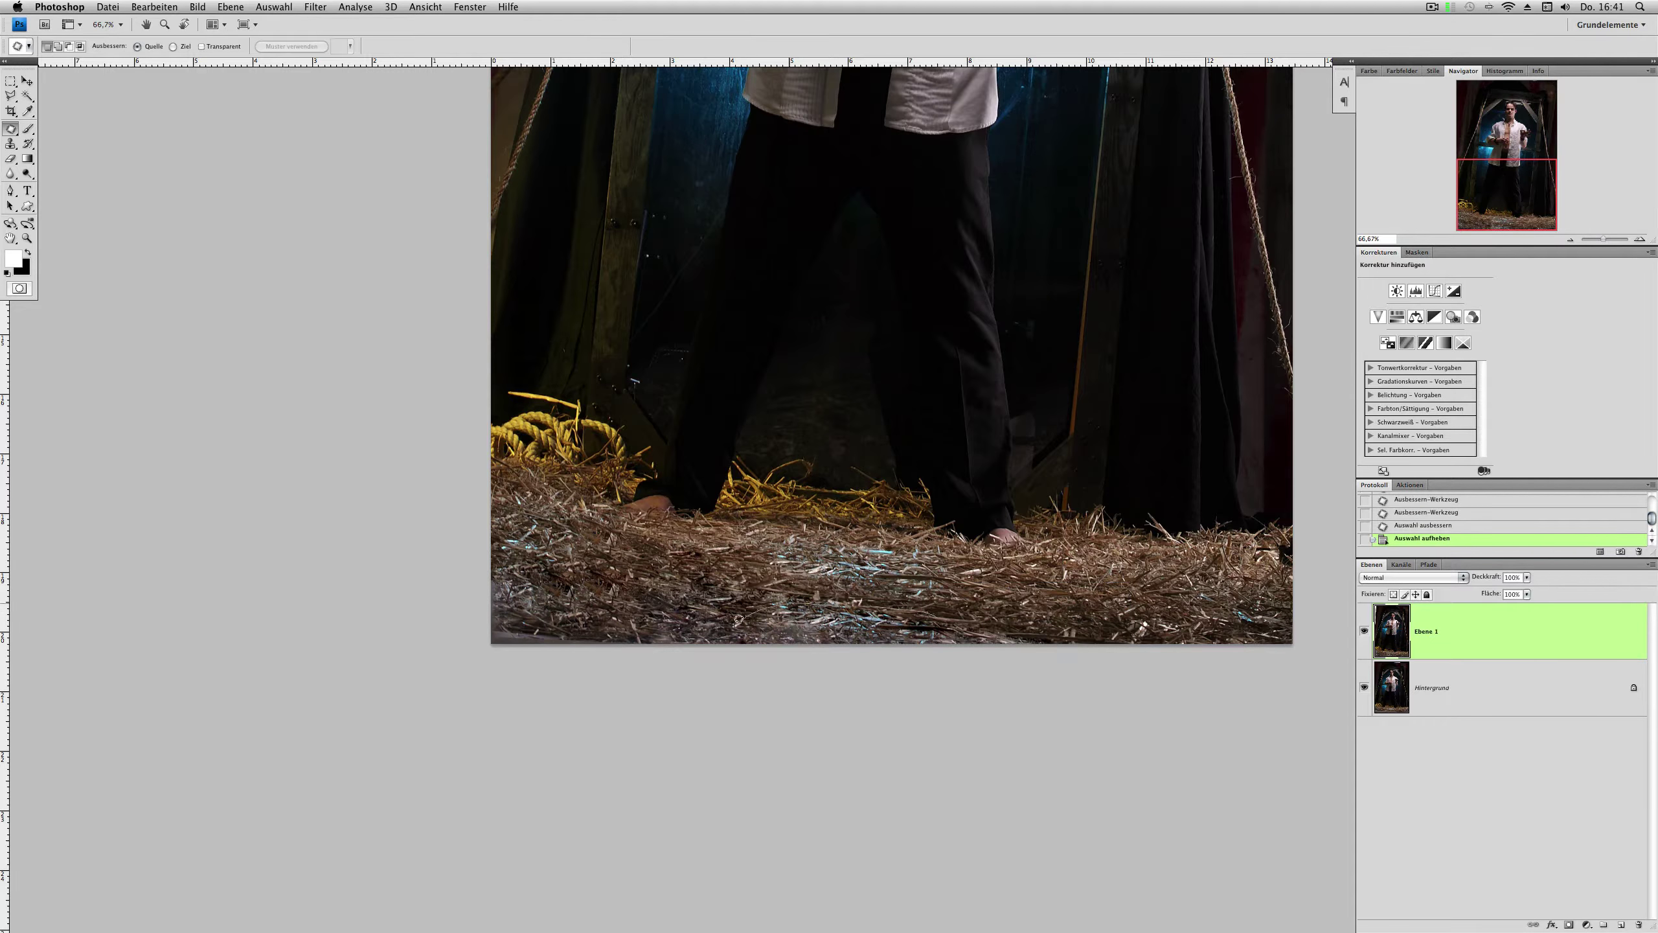
drag(810, 640, 835, 620)
key(ctrl+d)
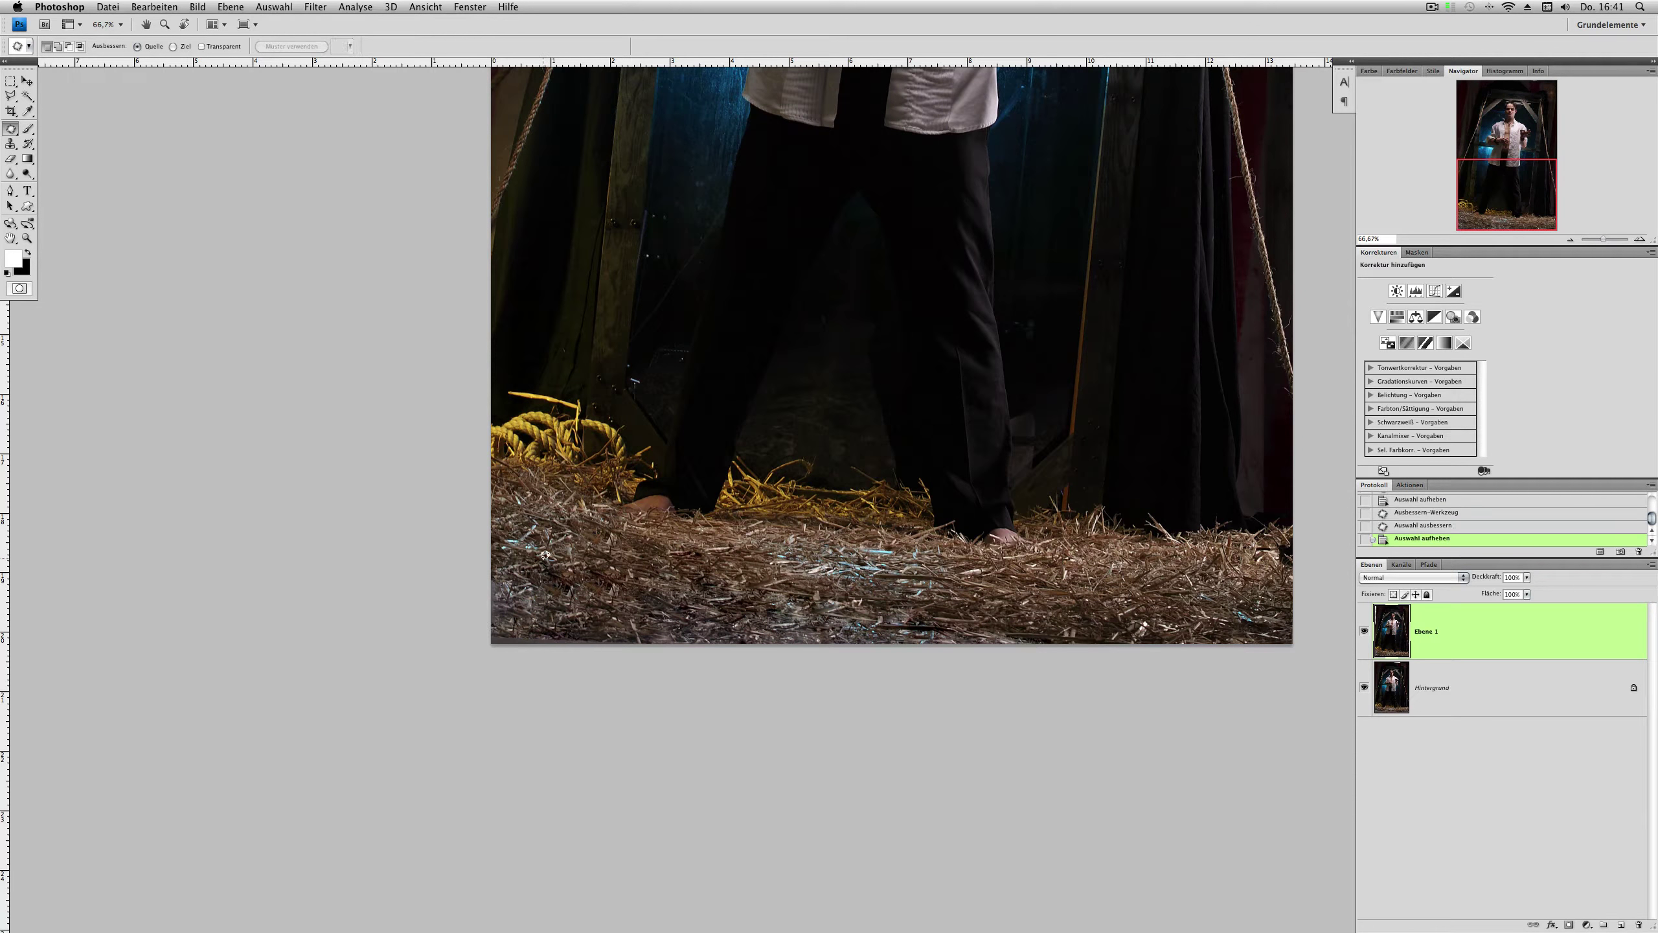
Step: Patch the thin stray line by the window frame with the dark background beside it
drag(1001, 377, 888, 590)
key(ctrl+plus)
key(ctrl+plus)
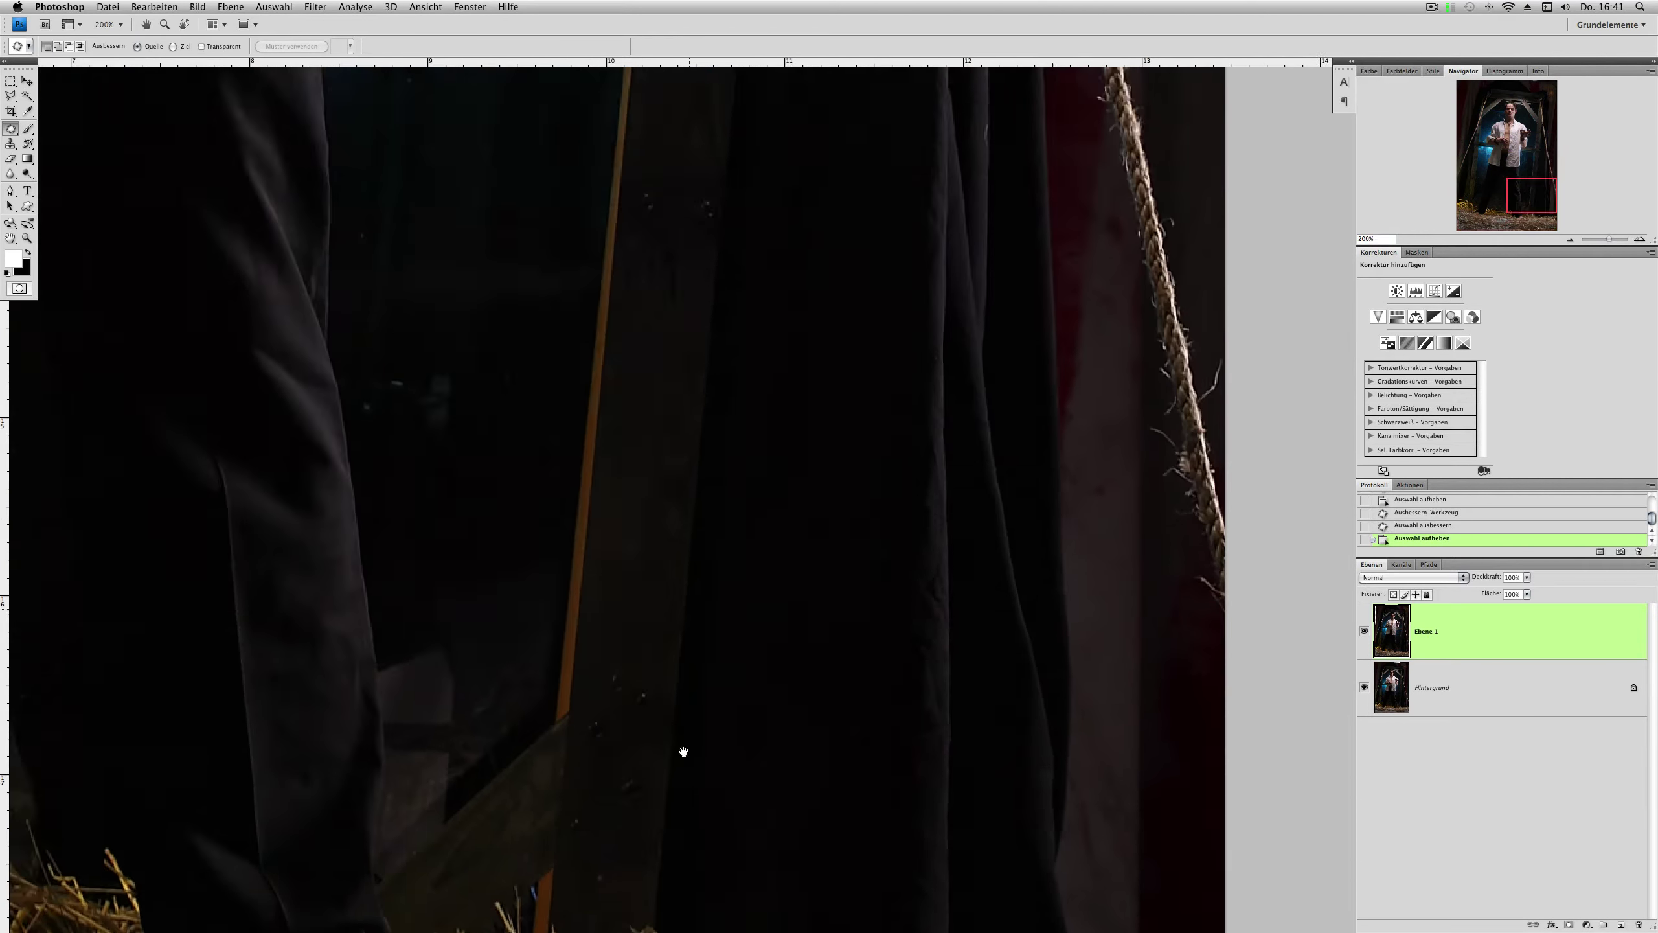
scroll(679, 731, up, 10)
key(l)
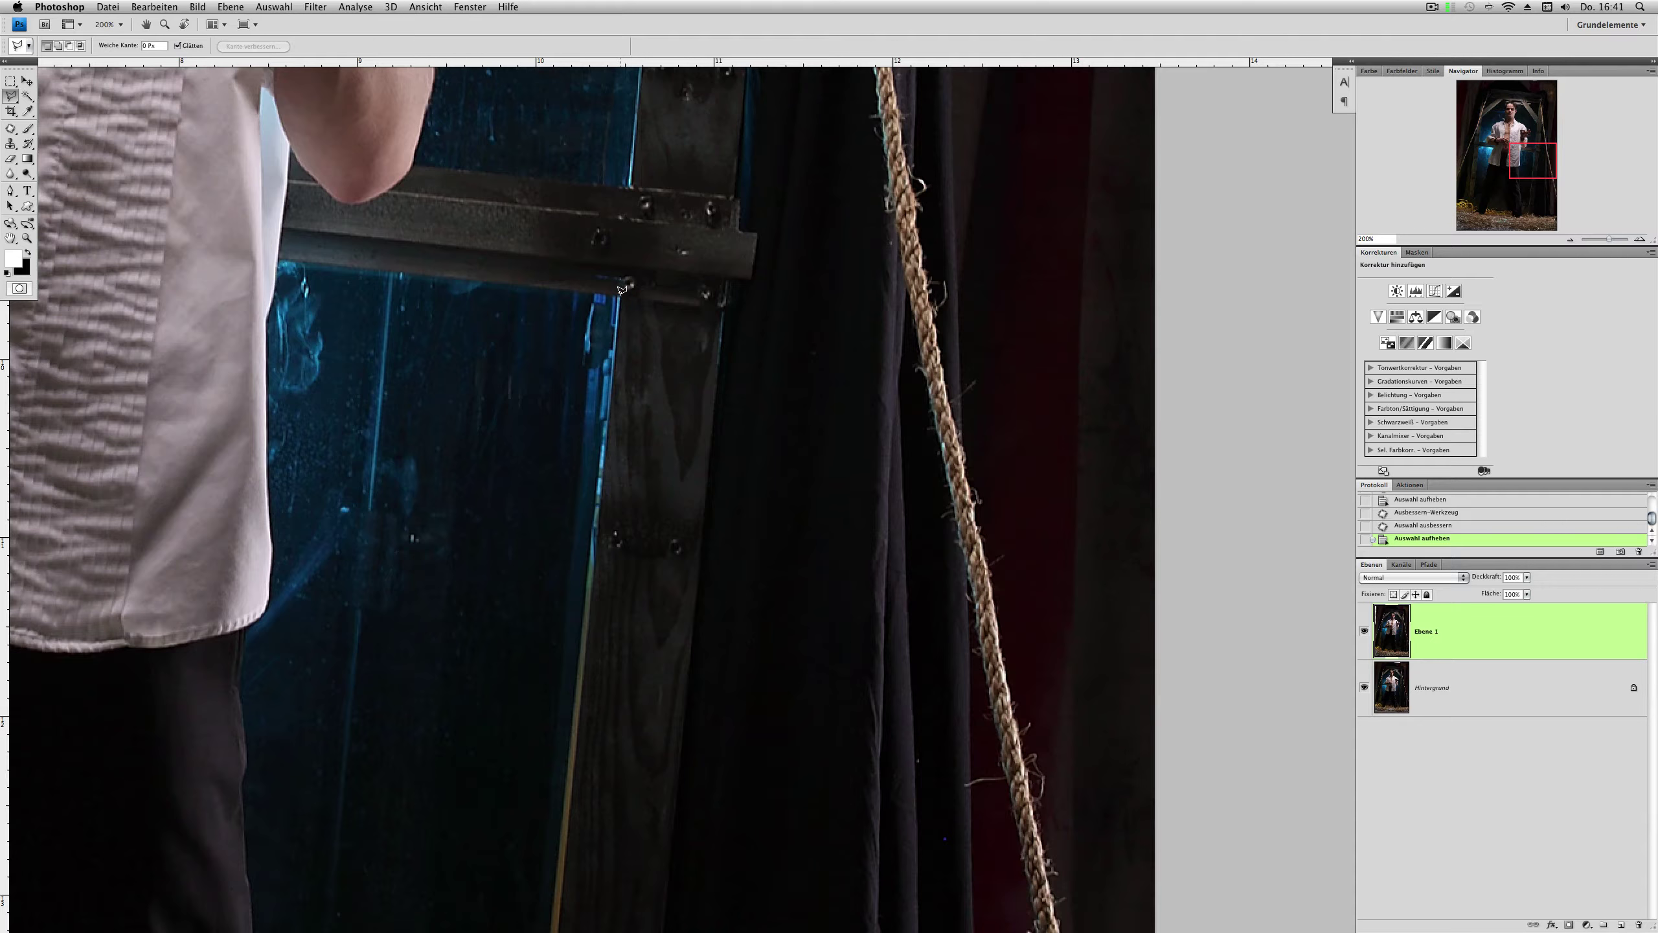
click(622, 289)
scroll(692, 322, down, 5)
scroll(692, 322, down, 5)
click(675, 546)
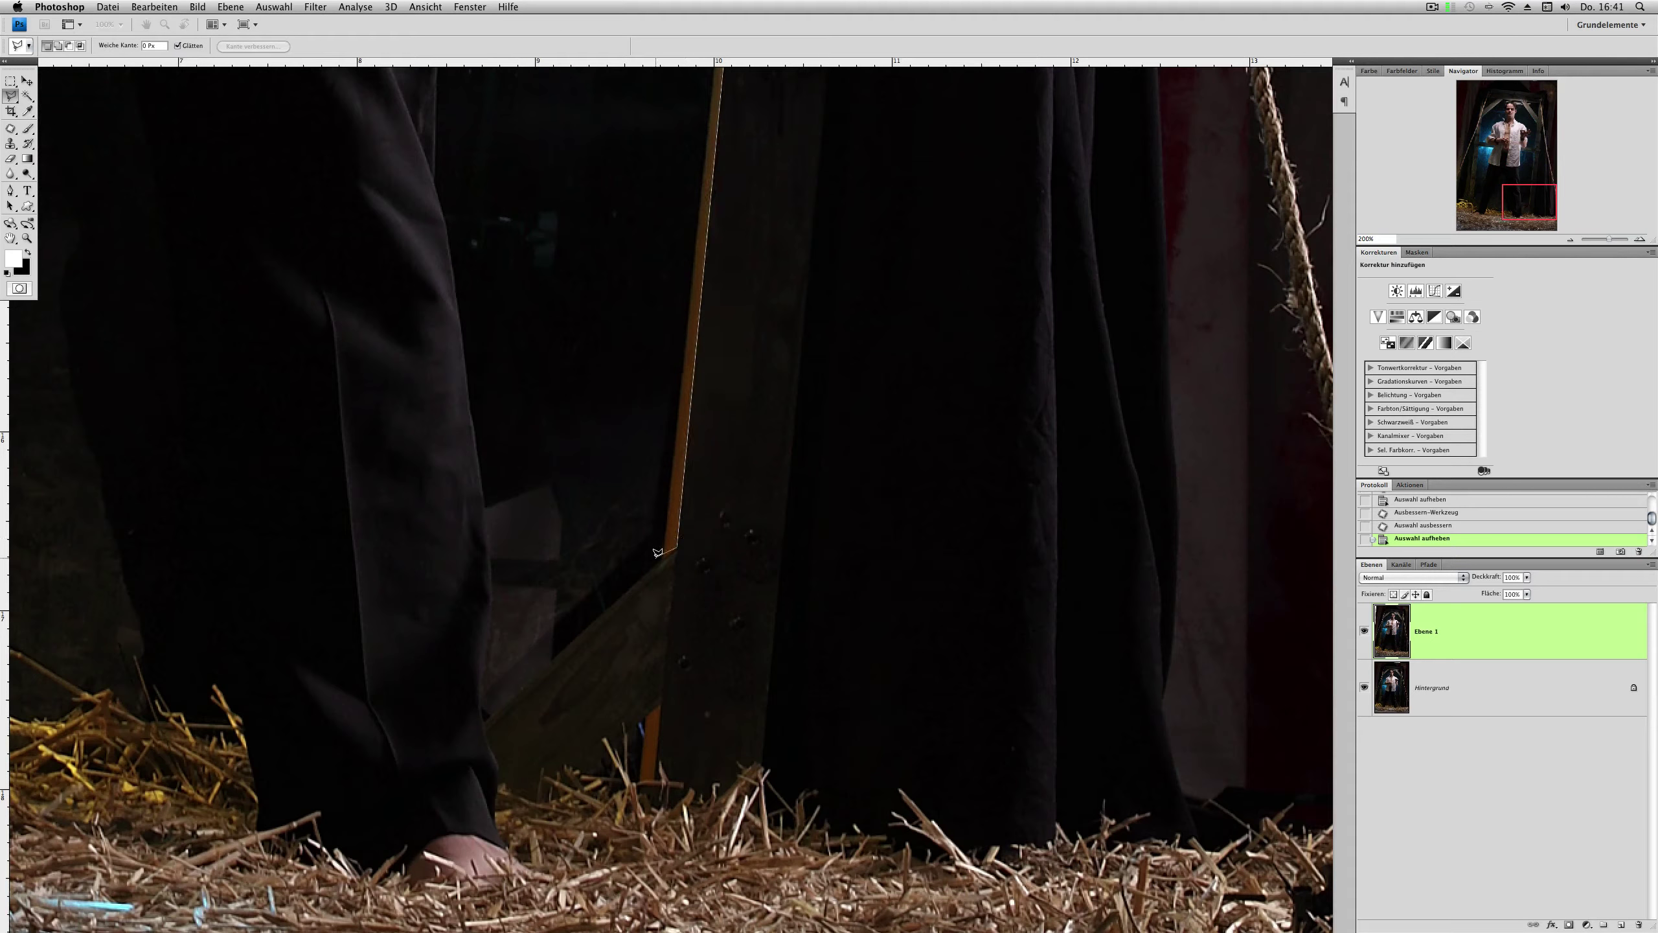
scroll(637, 445, up, 8)
scroll(637, 444, right, 2)
scroll(664, 288, up, 7)
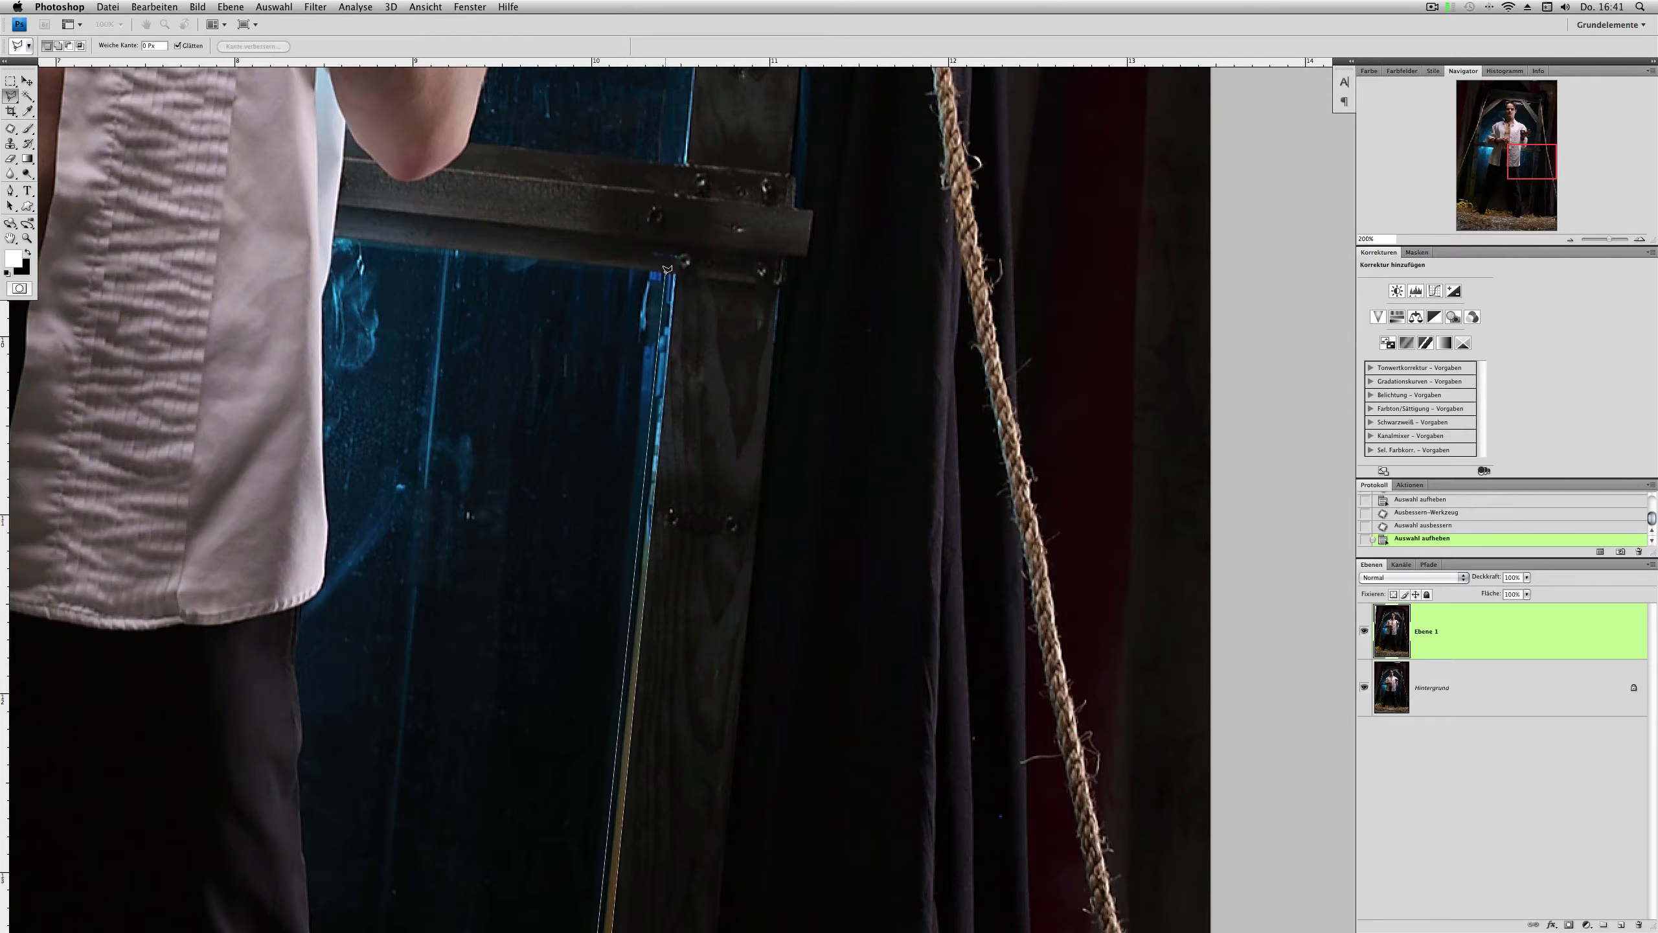
click(667, 268)
key(j)
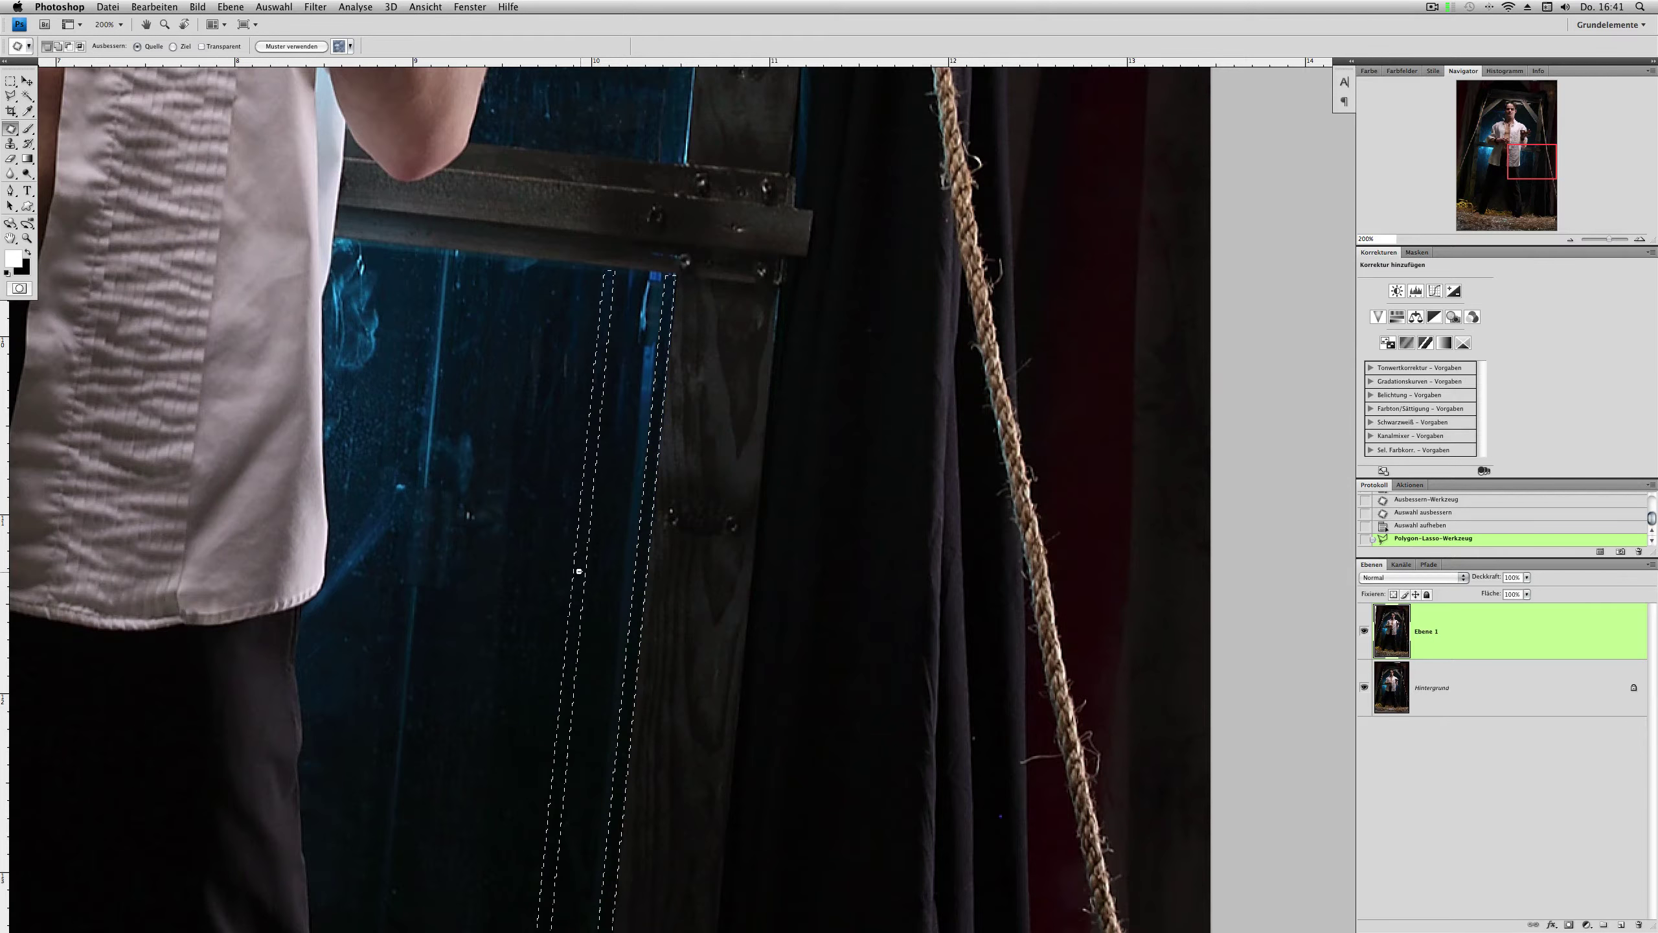
drag(579, 571, 663, 759)
key(ctrl+d)
Step: Patch the orange stick in the straw with dark background
scroll(663, 759, down, 10)
scroll(662, 759, left, 2)
key(l)
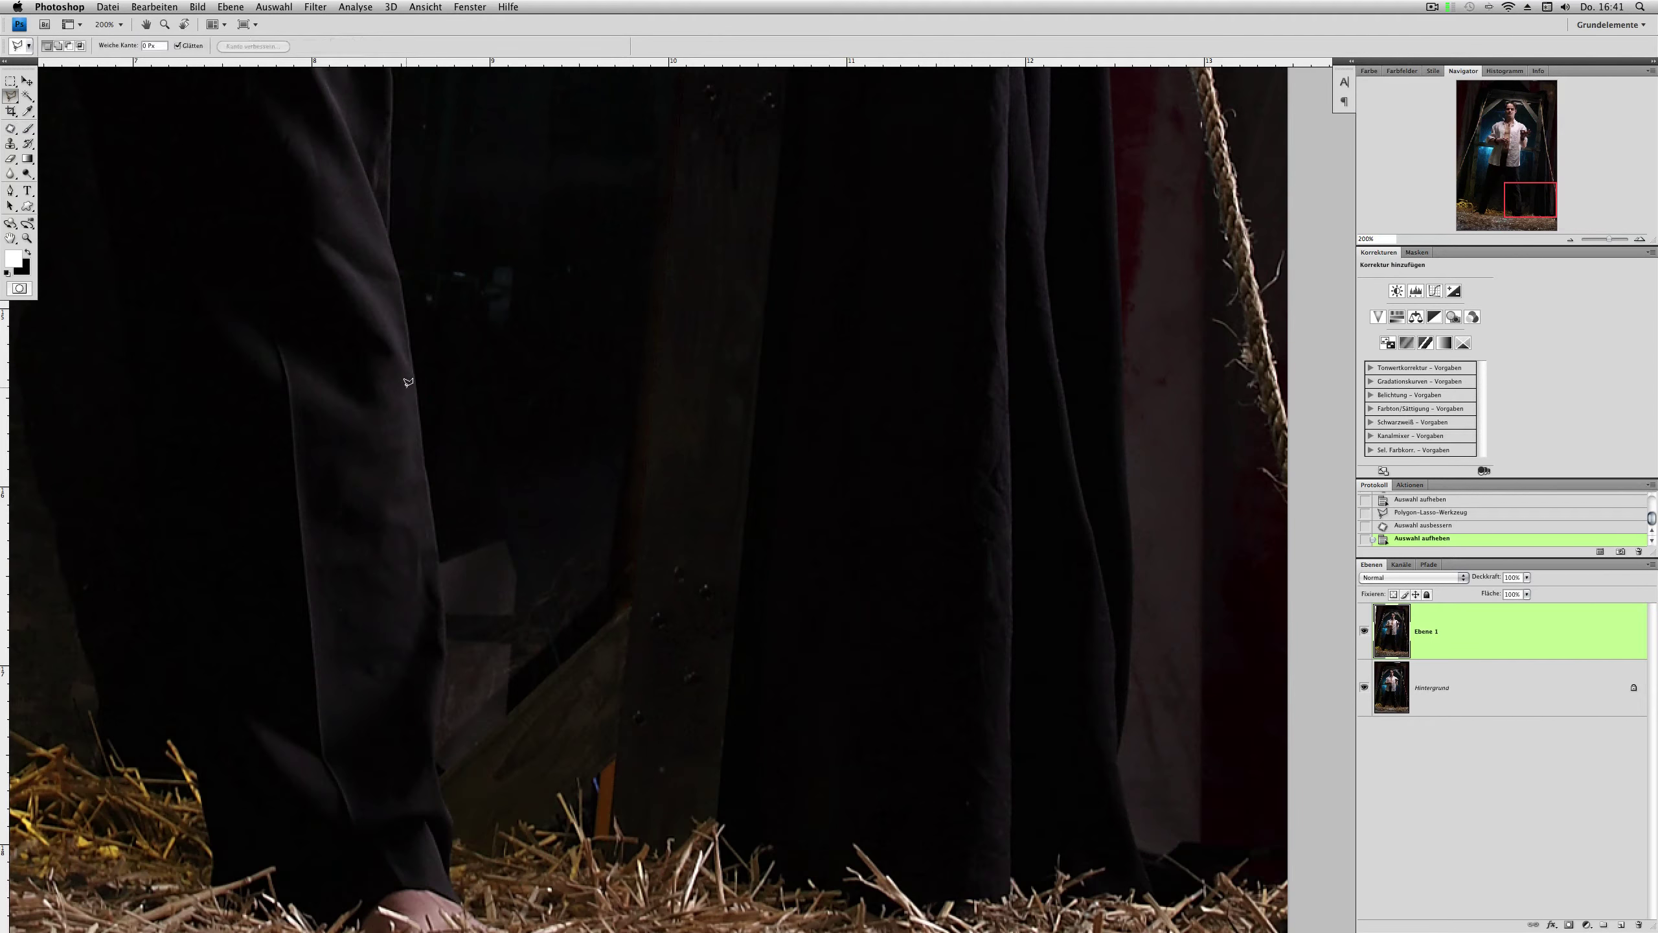
click(614, 759)
click(615, 835)
click(596, 779)
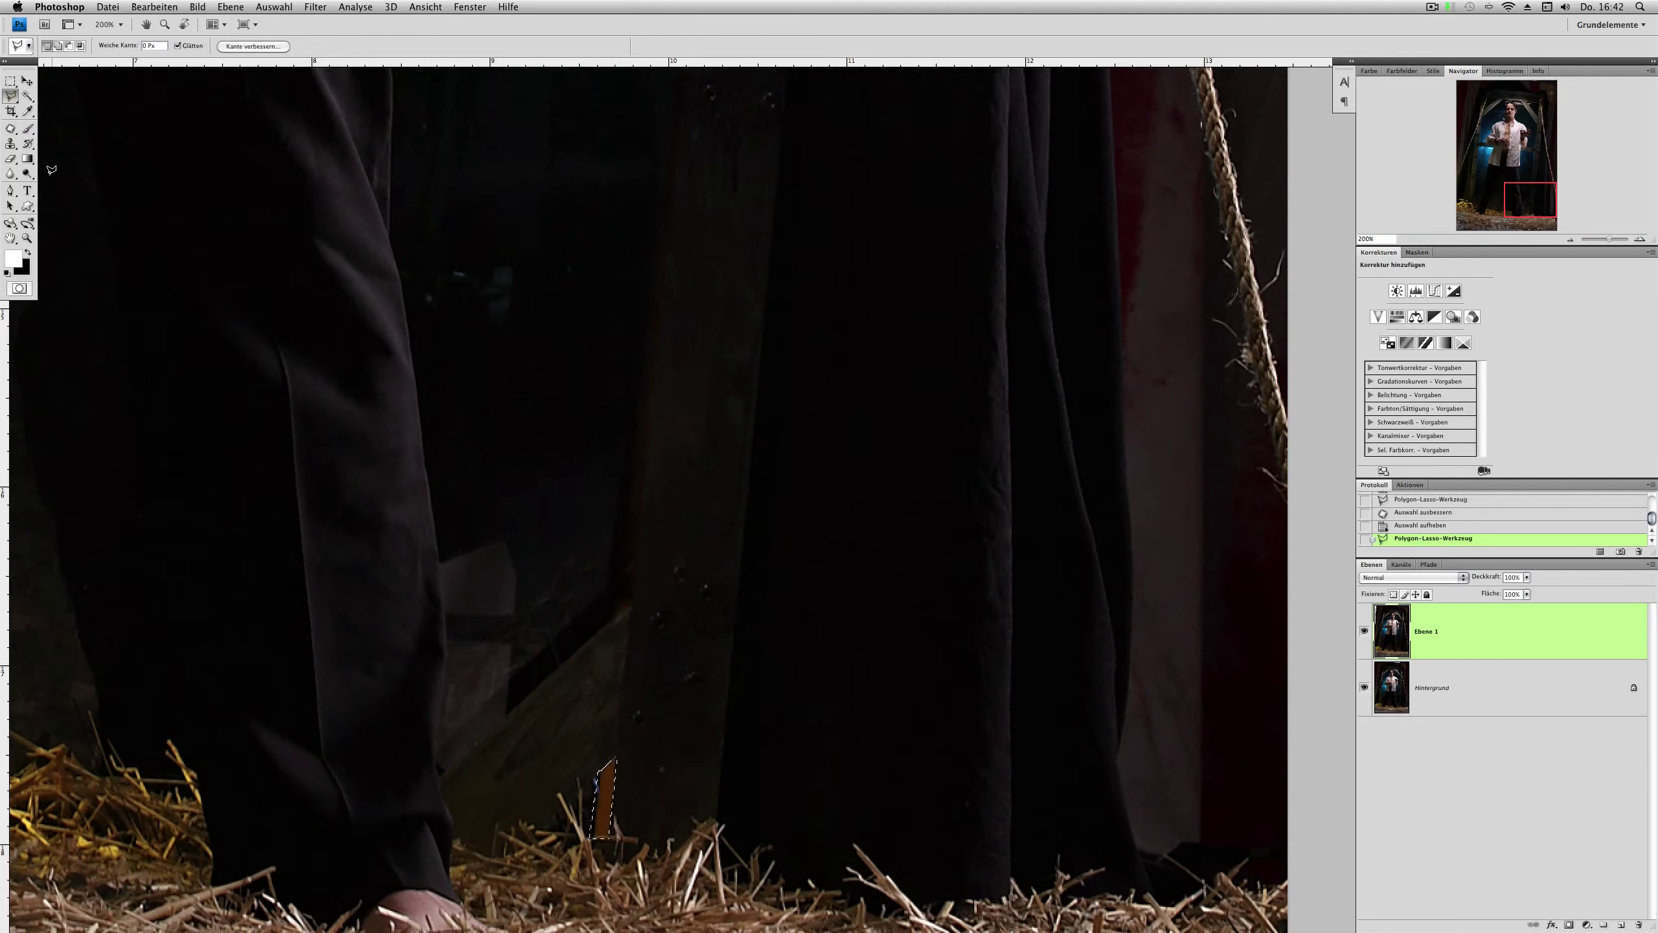
key(j)
drag(604, 800, 604, 435)
key(ctrl+d)
Step: Patch out the two blue streaks to the left of the man's face
scroll(684, 807, up, 10)
scroll(986, 652, up, 5)
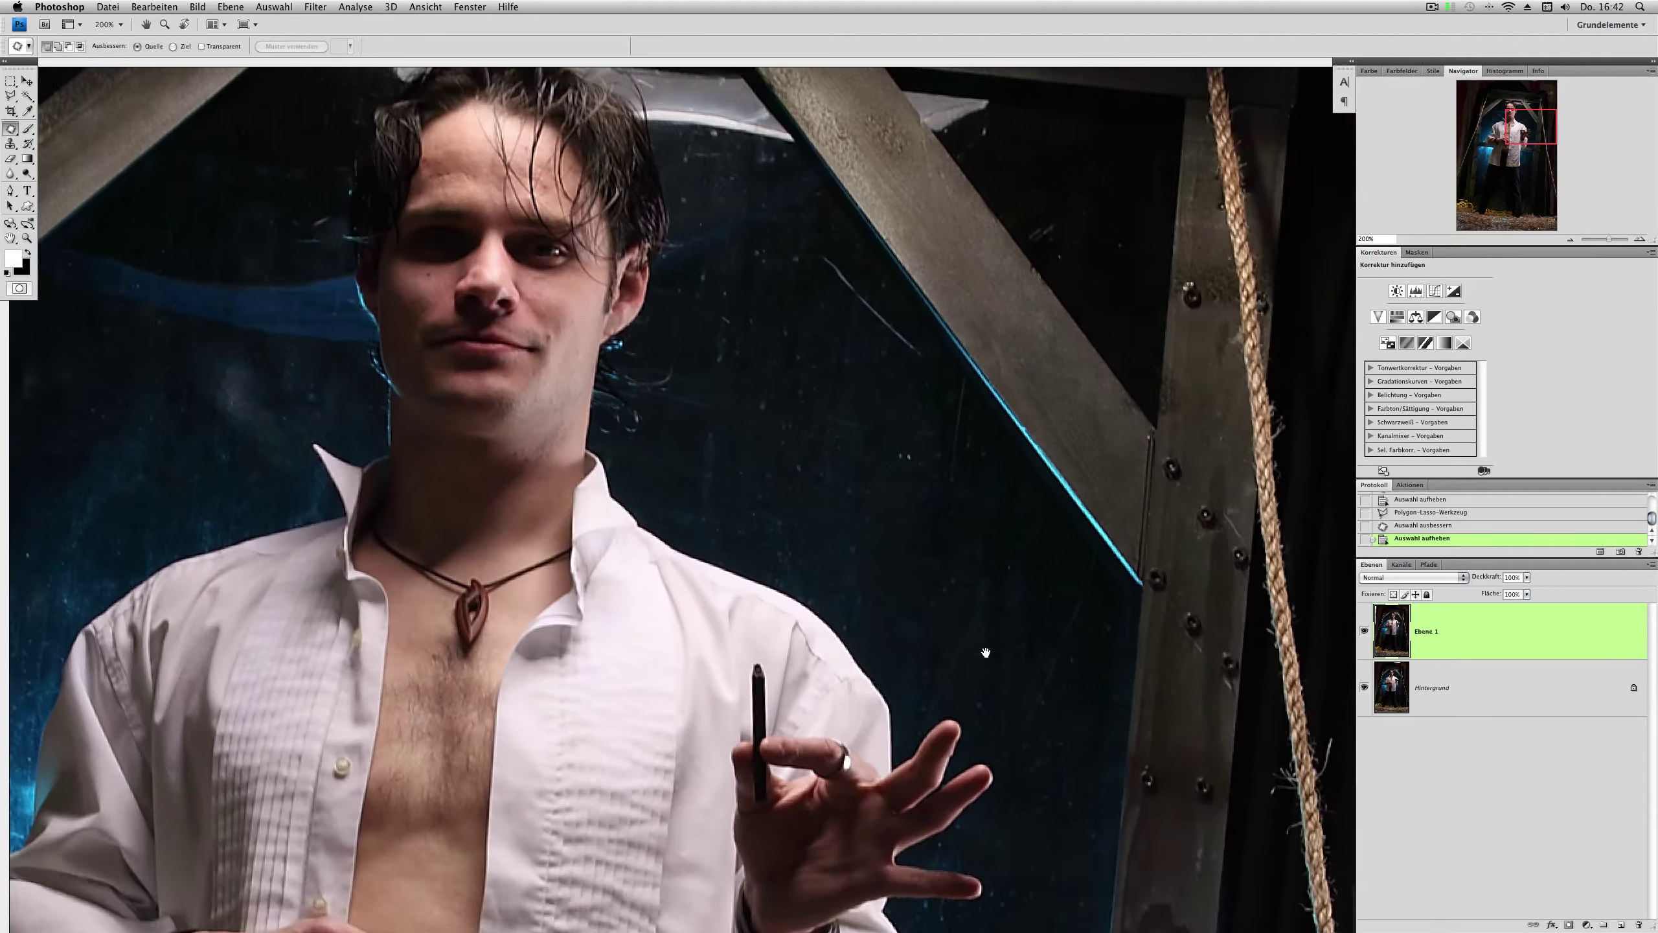
scroll(986, 652, up, 5)
scroll(267, 642, left, 3)
scroll(267, 642, down, 2)
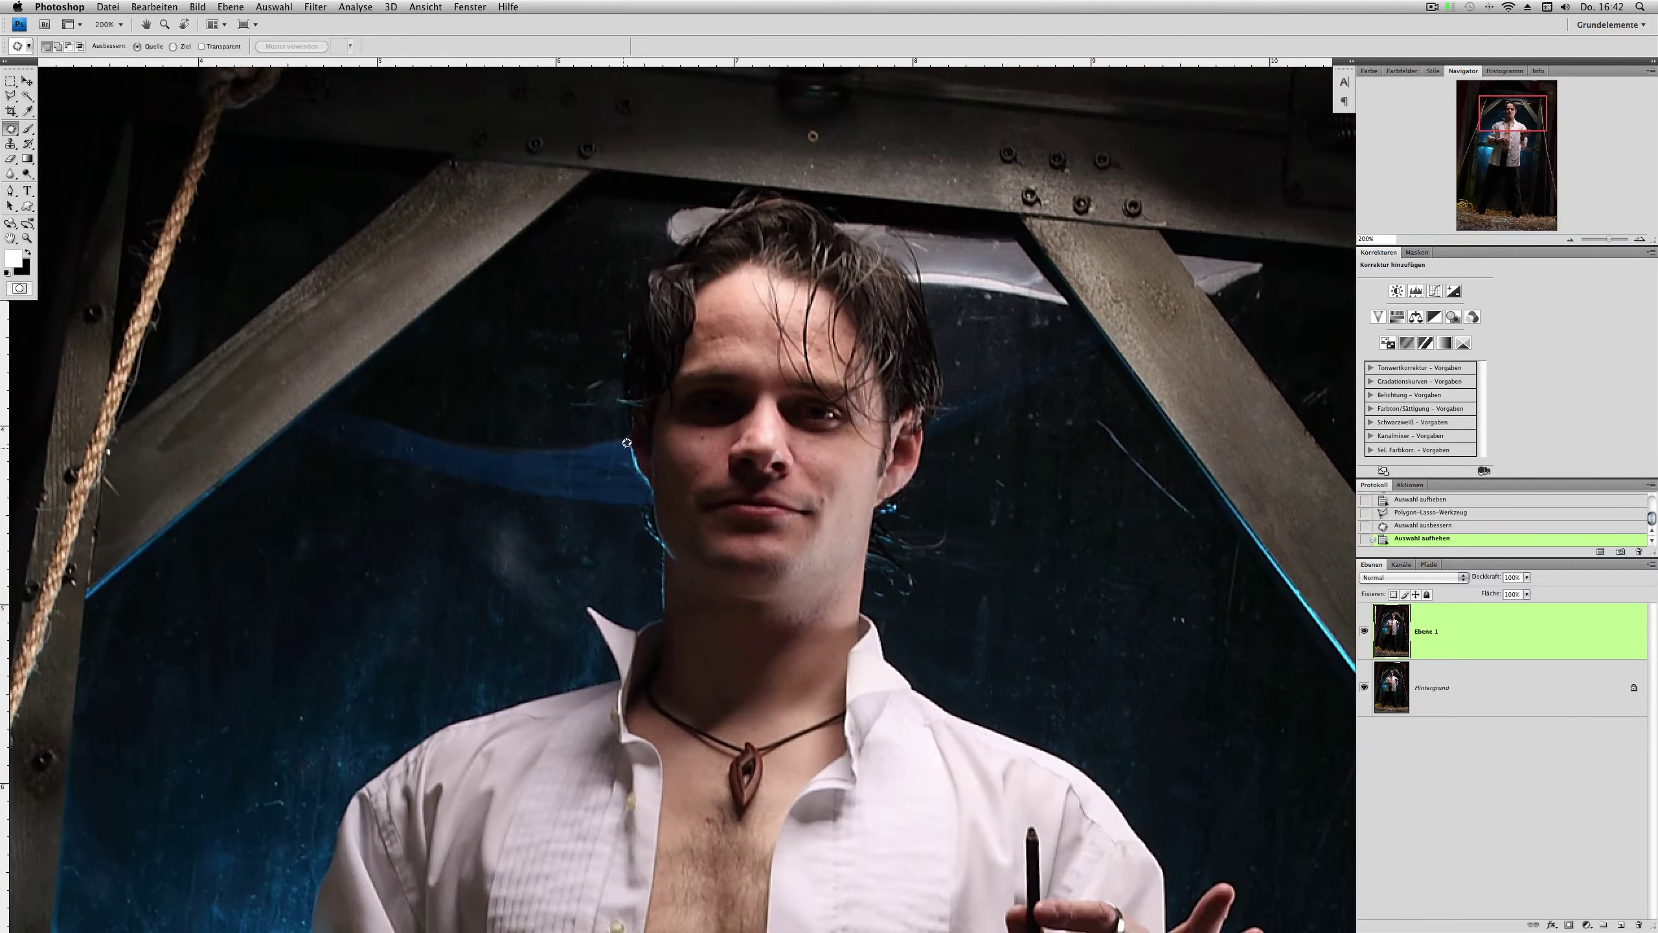
drag(610, 451, 580, 348)
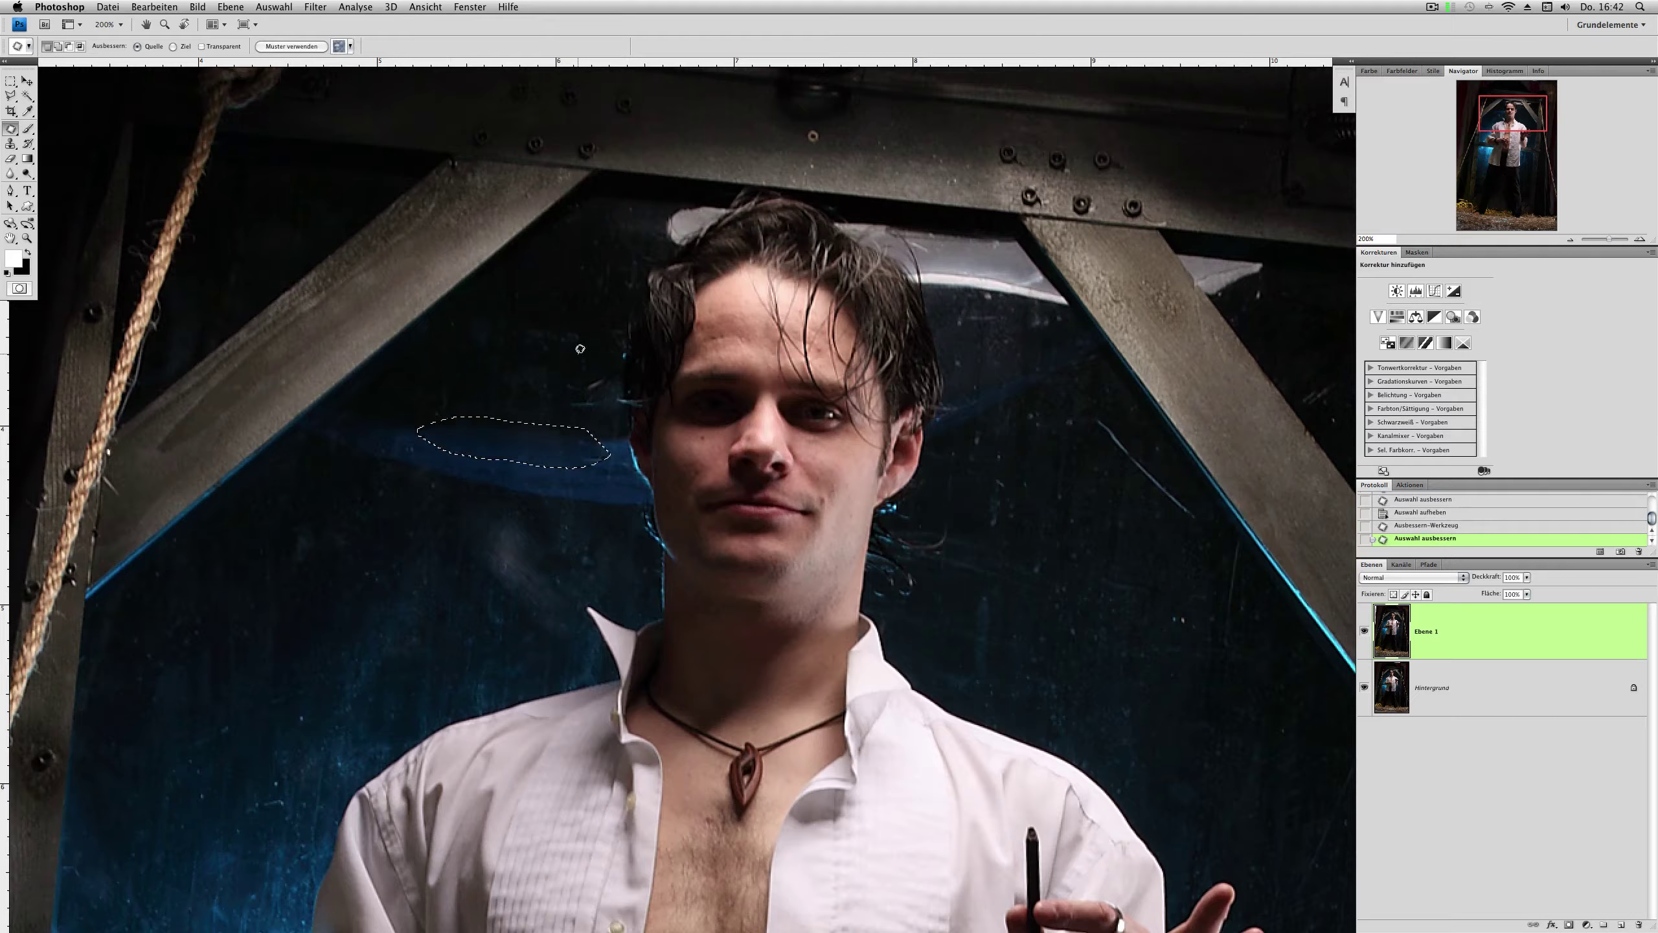
key(ctrl+d)
drag(355, 448, 352, 451)
drag(522, 483, 522, 391)
key(ctrl+d)
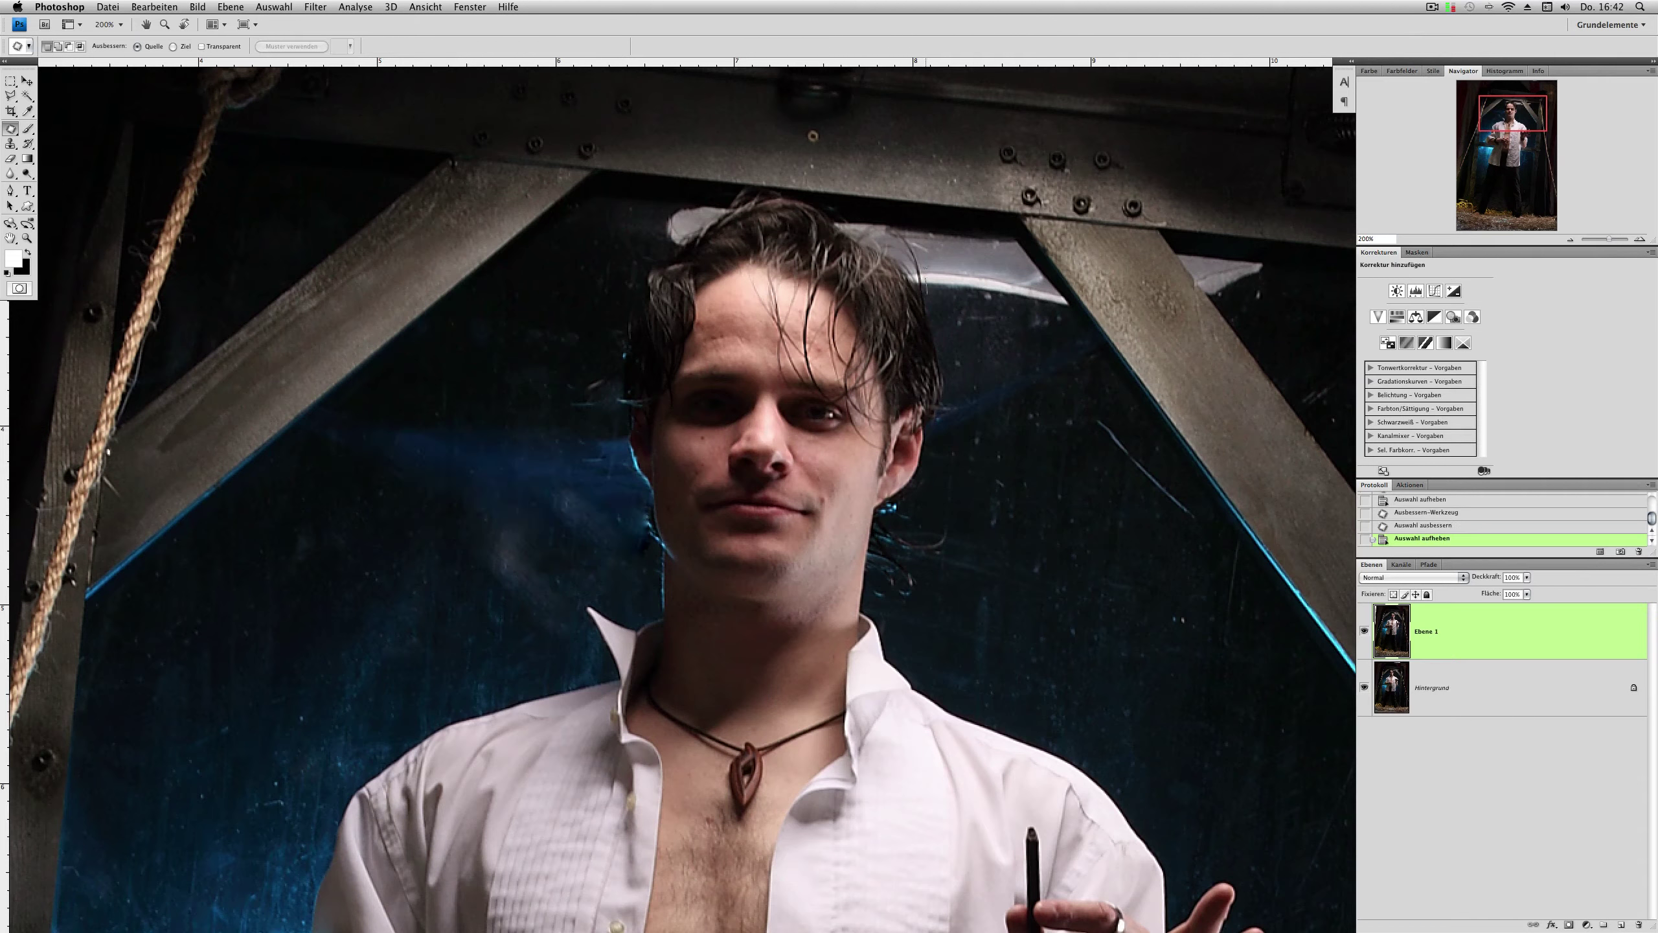
scroll(1039, 297, right, 5)
scroll(1038, 297, up, 1)
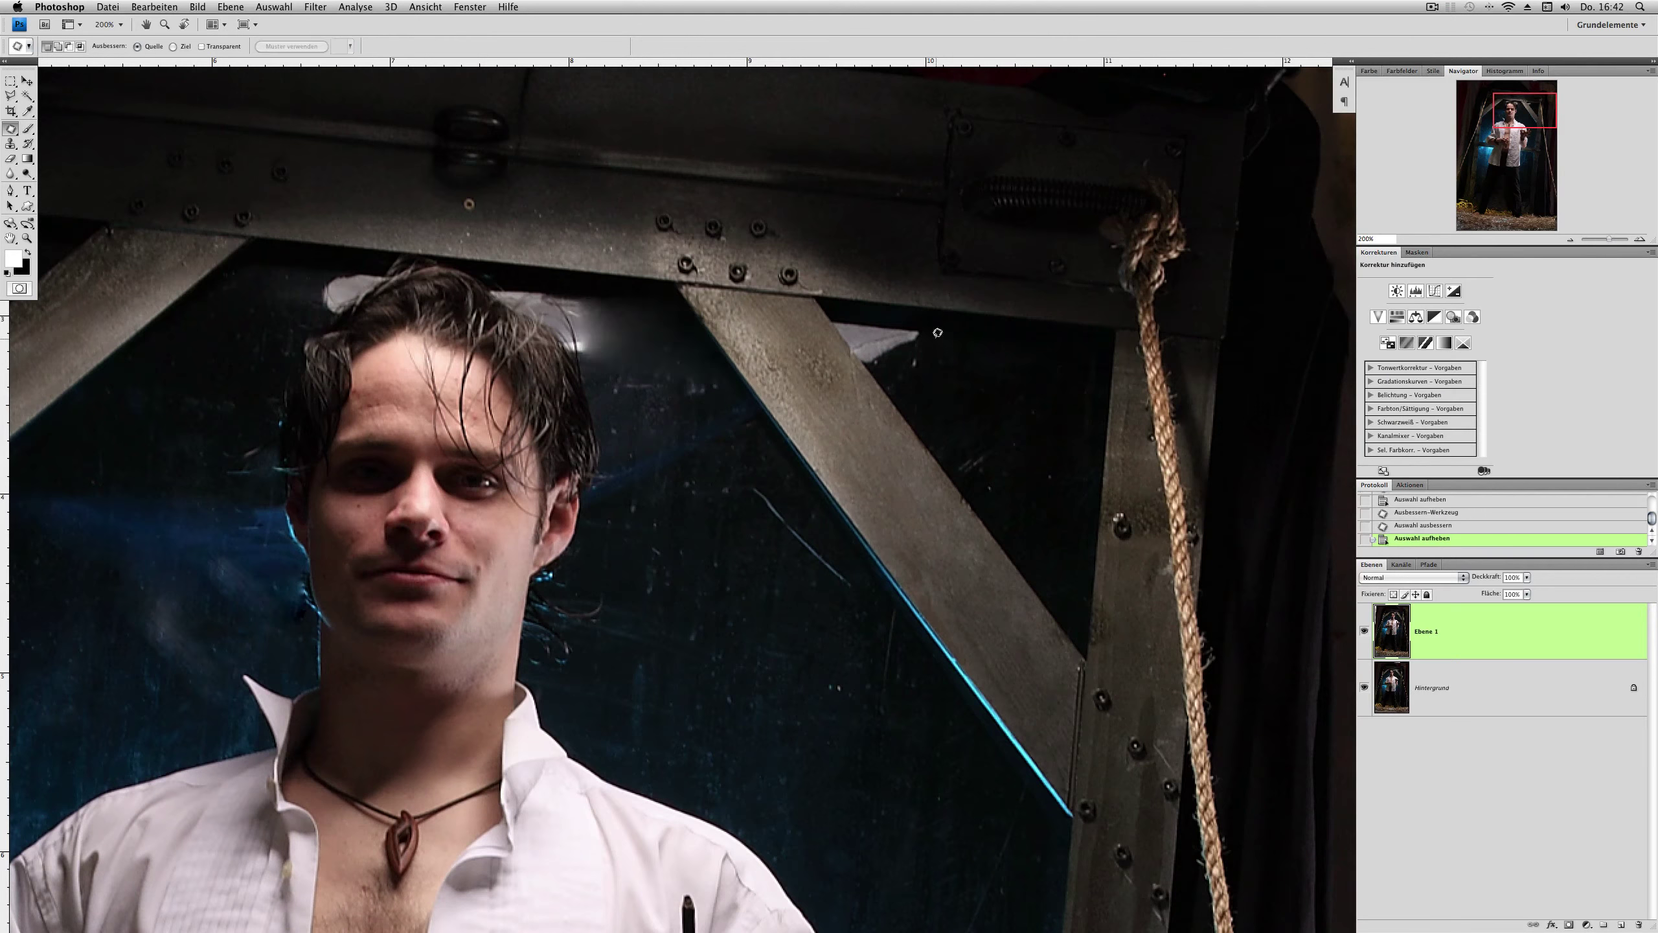
Step: Patch the bright triangle beside the beam with the darker background to its right
key(l)
click(825, 310)
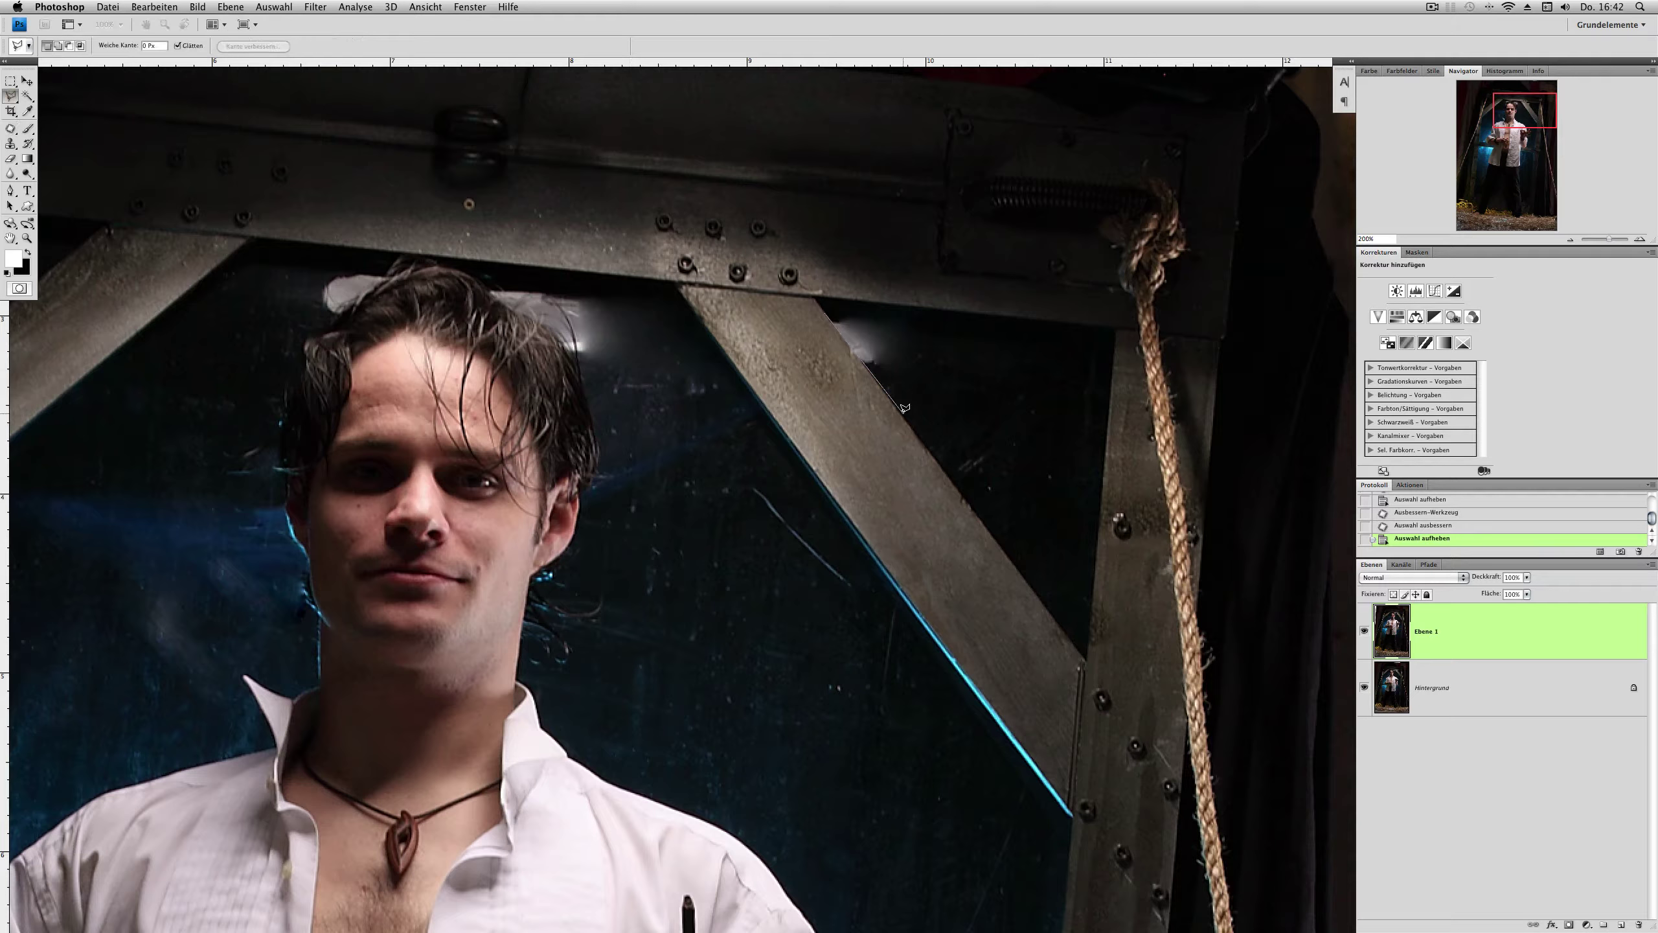
click(895, 399)
click(915, 313)
click(825, 311)
key(j)
mouse_move(877, 357)
mouse_down()
mouse_move(1002, 390)
mouse_move(987, 436)
mouse_move(1060, 418)
mouse_up()
key(ctrl+d)
Step: Clone dark background over the highlights near the beam and around the hair, then outline the haze streak
key(s)
right_click(1051, 405)
key(Escape)
drag(914, 386, 832, 307)
drag(316, 293, 371, 278)
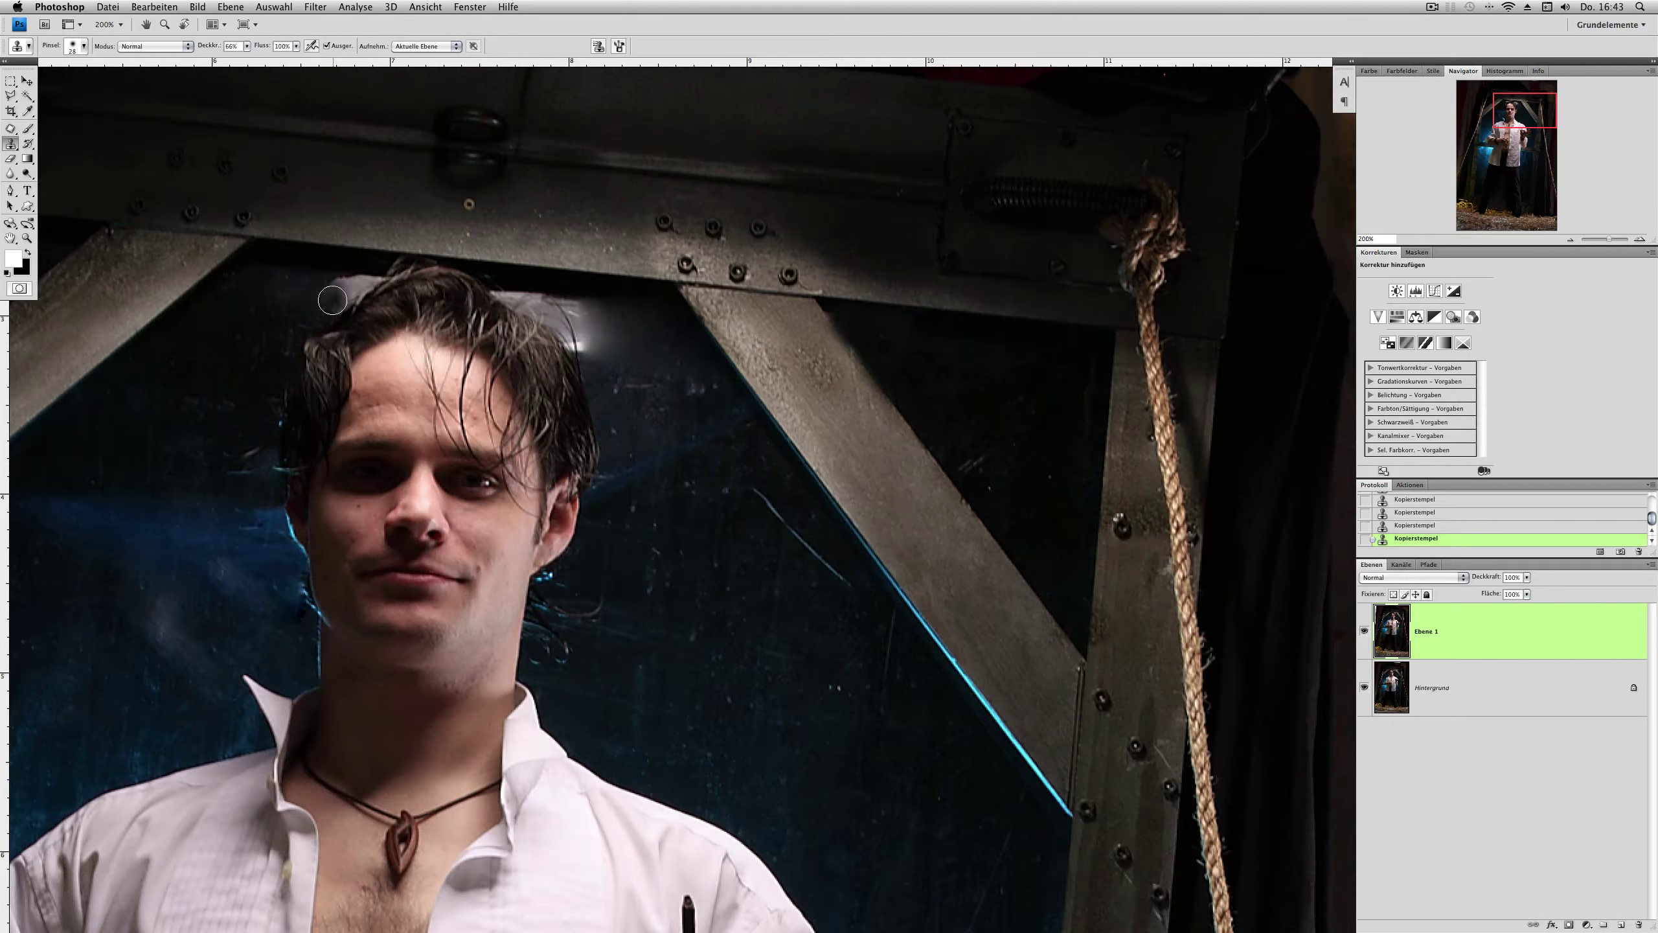
mouse_move(607, 314)
mouse_down()
mouse_move(568, 353)
mouse_move(539, 292)
mouse_move(568, 320)
mouse_up()
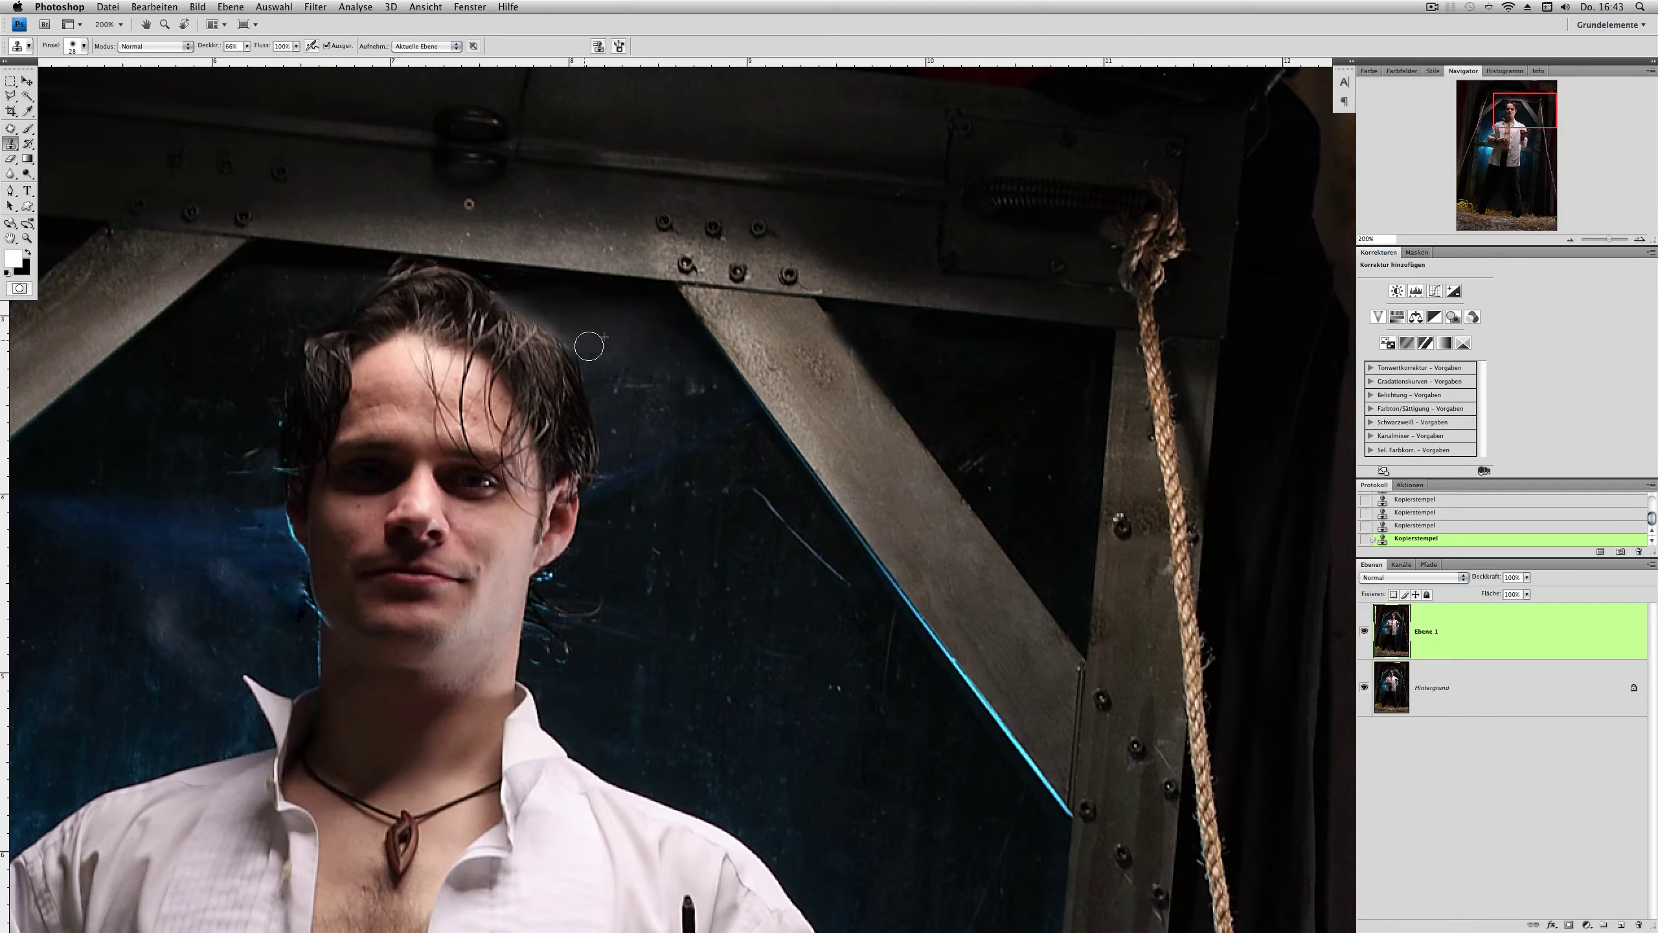
key(j)
mouse_move(715, 369)
mouse_down()
mouse_move(578, 291)
mouse_move(715, 369)
mouse_move(706, 418)
mouse_up()
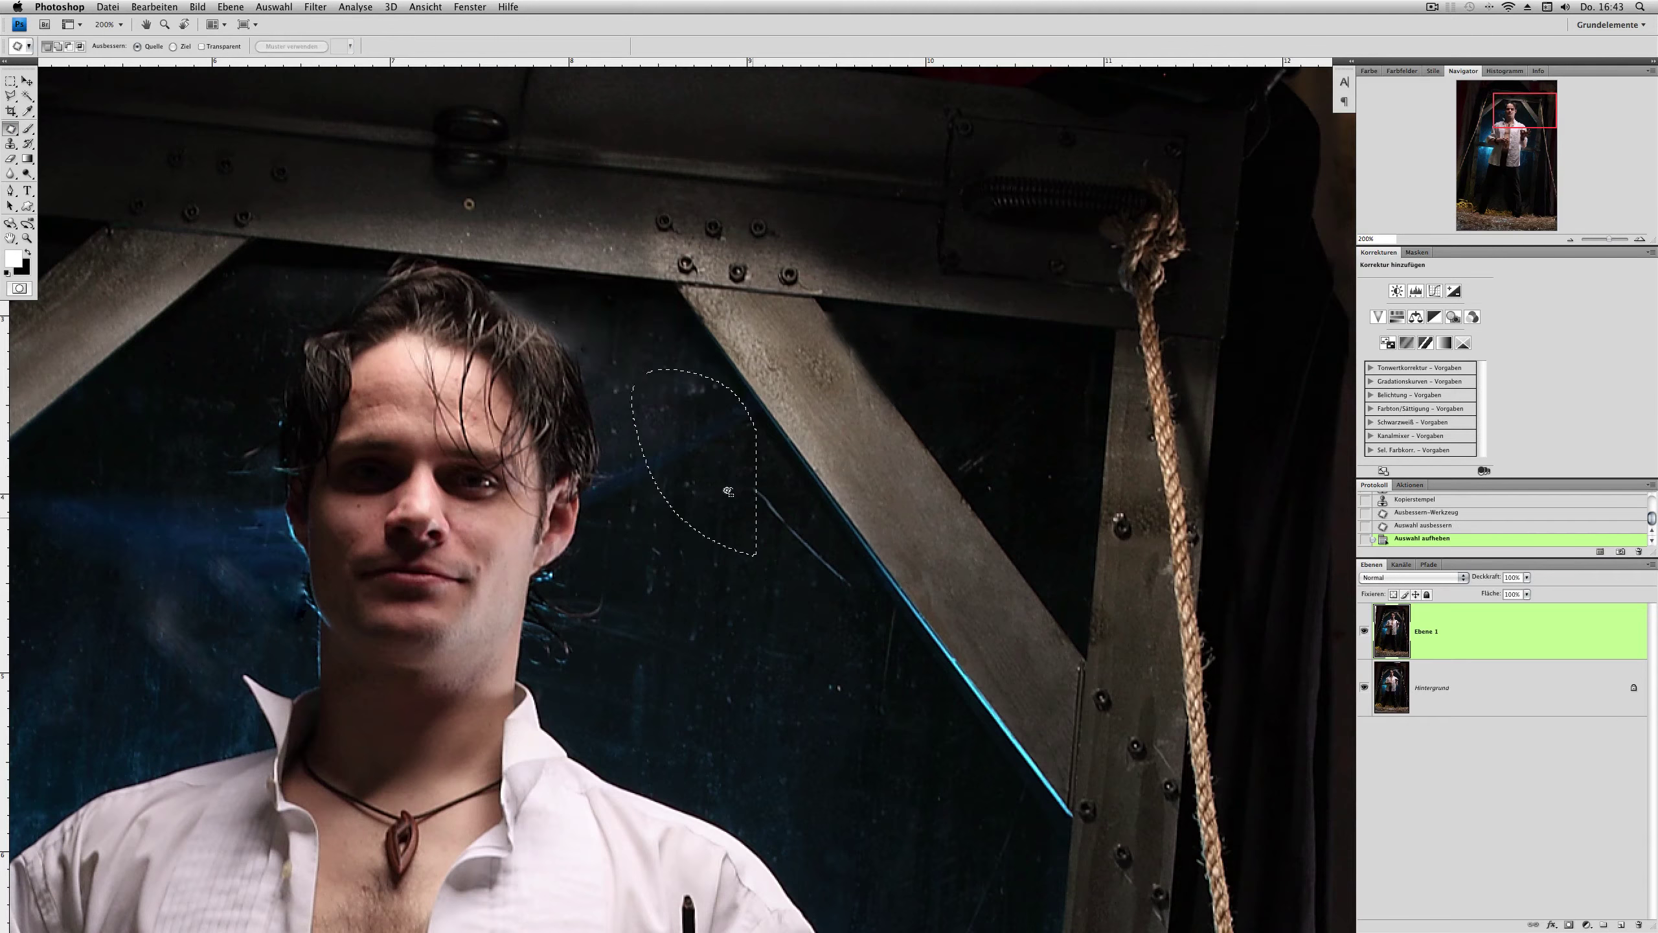
Step: Finish the haze-streak patch, then patch two small blemishes on the cheeks
key(ctrl+d)
scroll(818, 503, down, 15)
scroll(818, 503, left, 10)
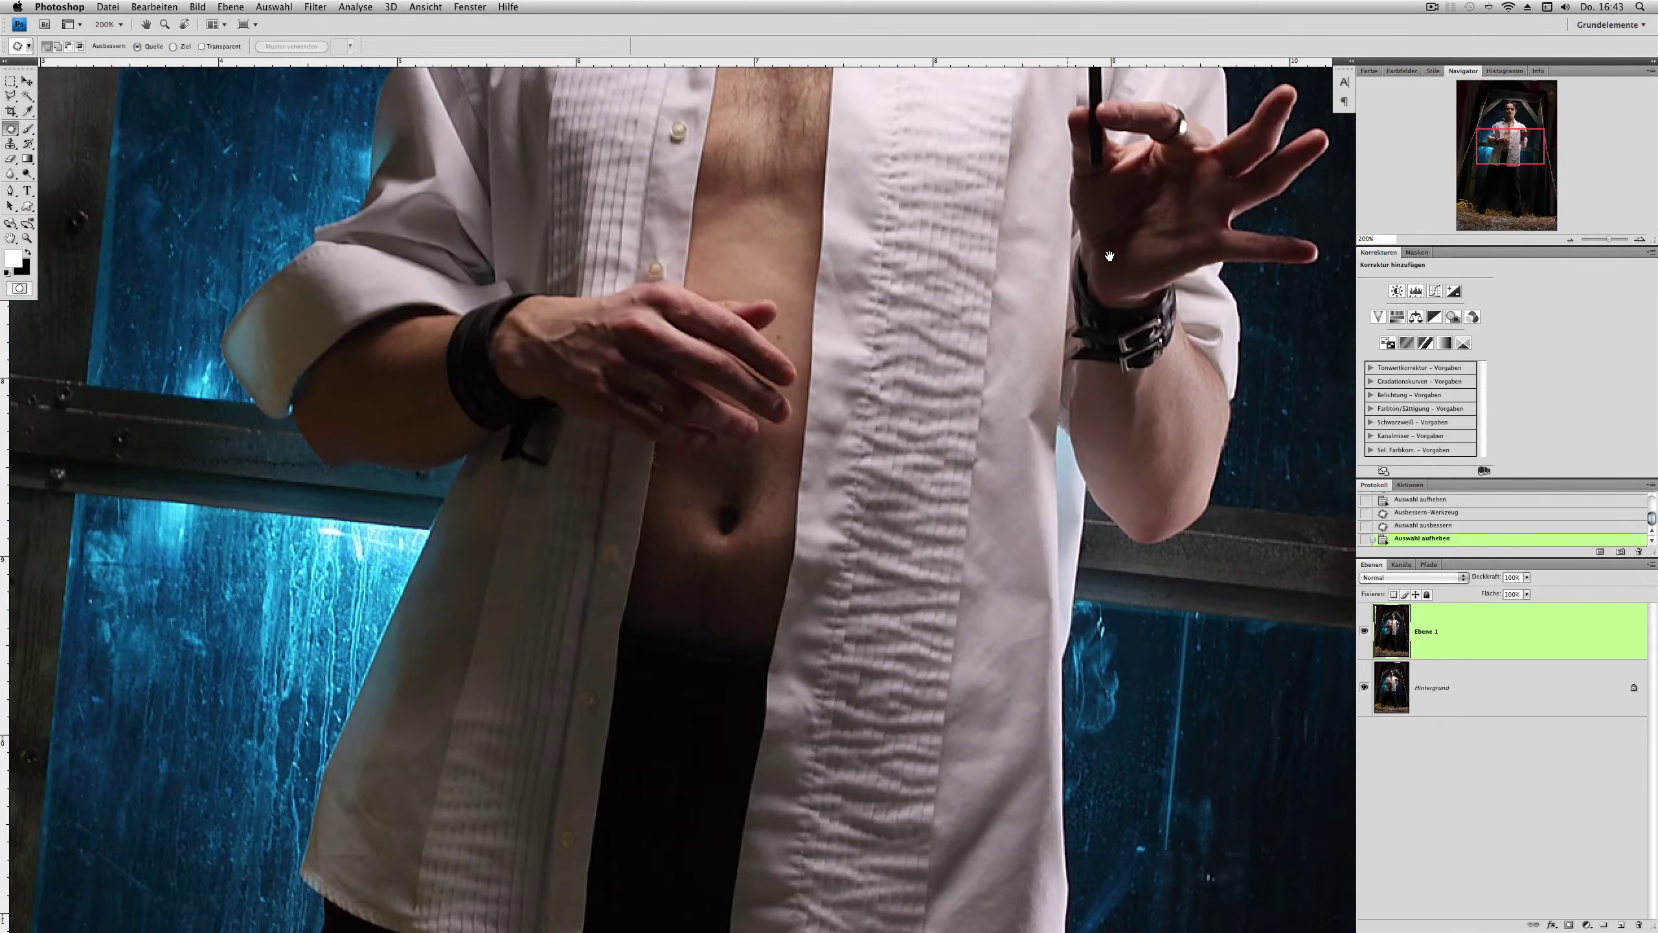
scroll(694, 500, up, 8)
scroll(694, 500, right, 3)
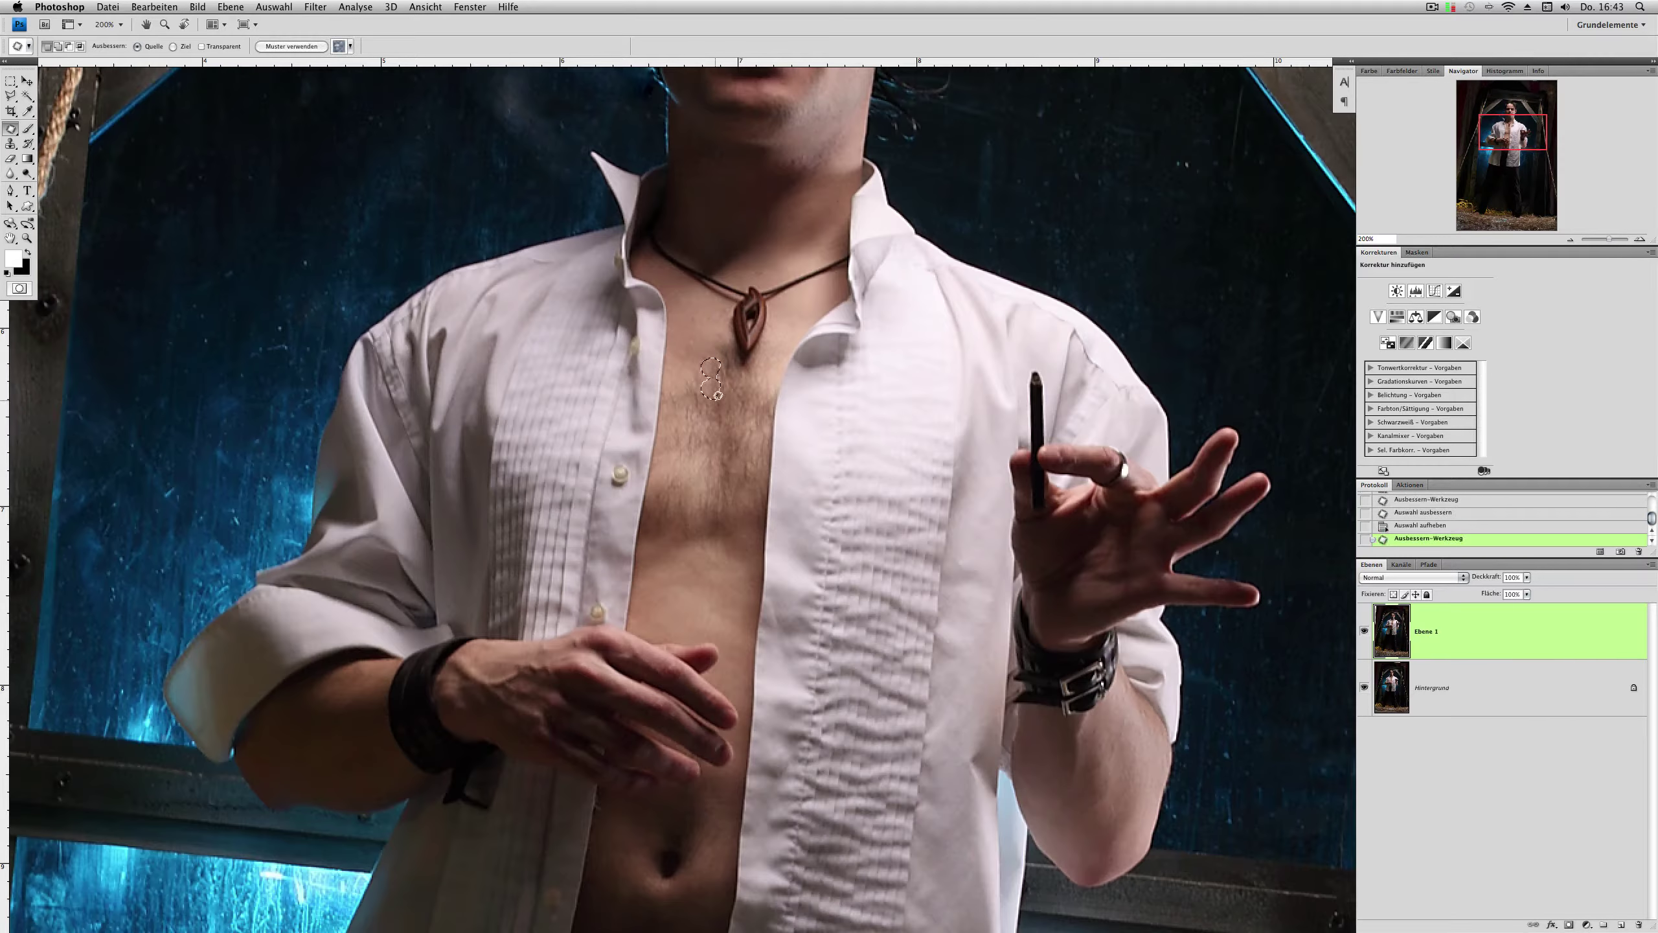
scroll(780, 423, up, 8)
key(ctrl+plus)
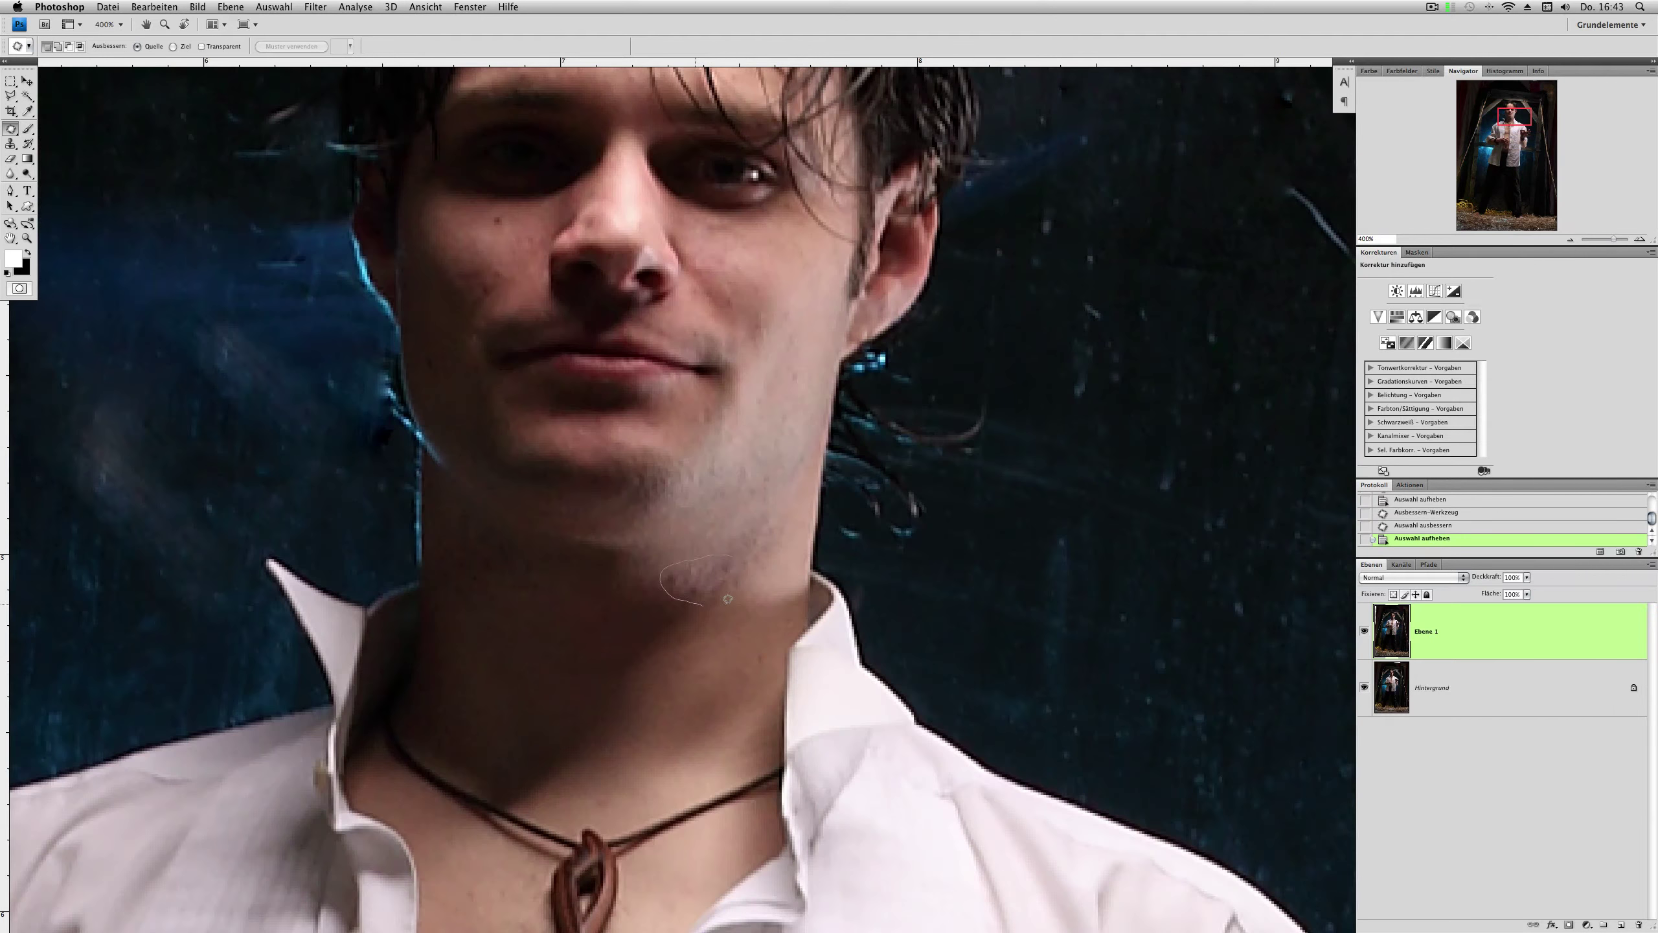
drag(783, 431, 803, 428)
key(ctrl+d)
drag(511, 214, 430, 330)
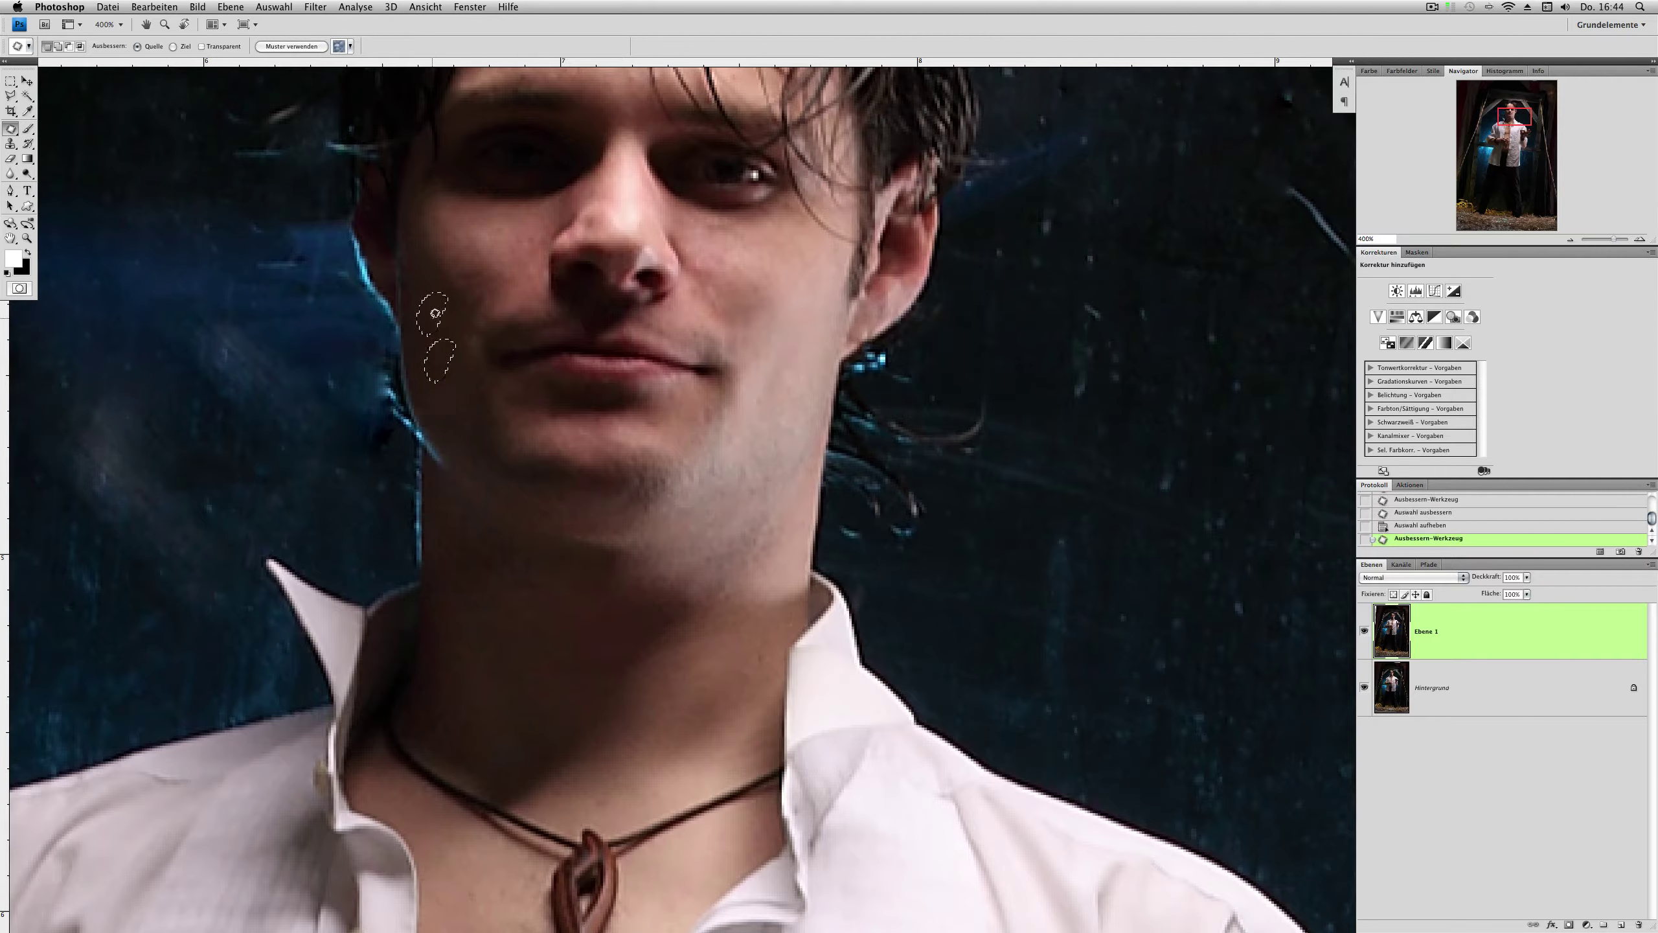
key(ctrl+d)
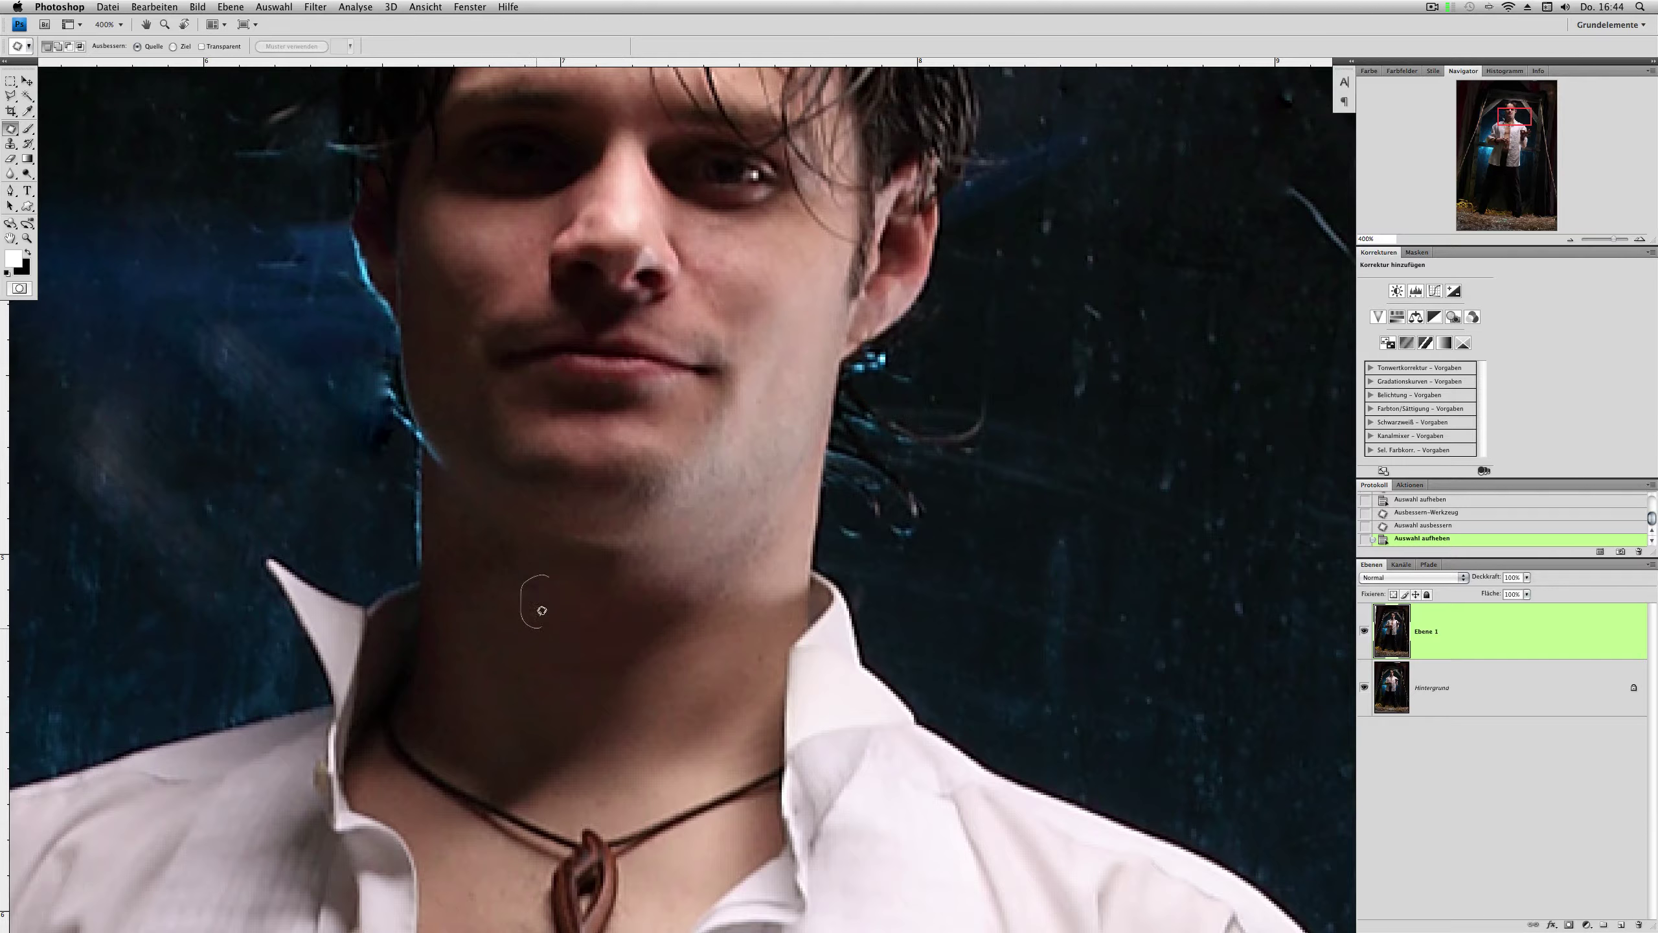
Step: Patch the spots on the forehead and at the hairline
drag(737, 419, 717, 672)
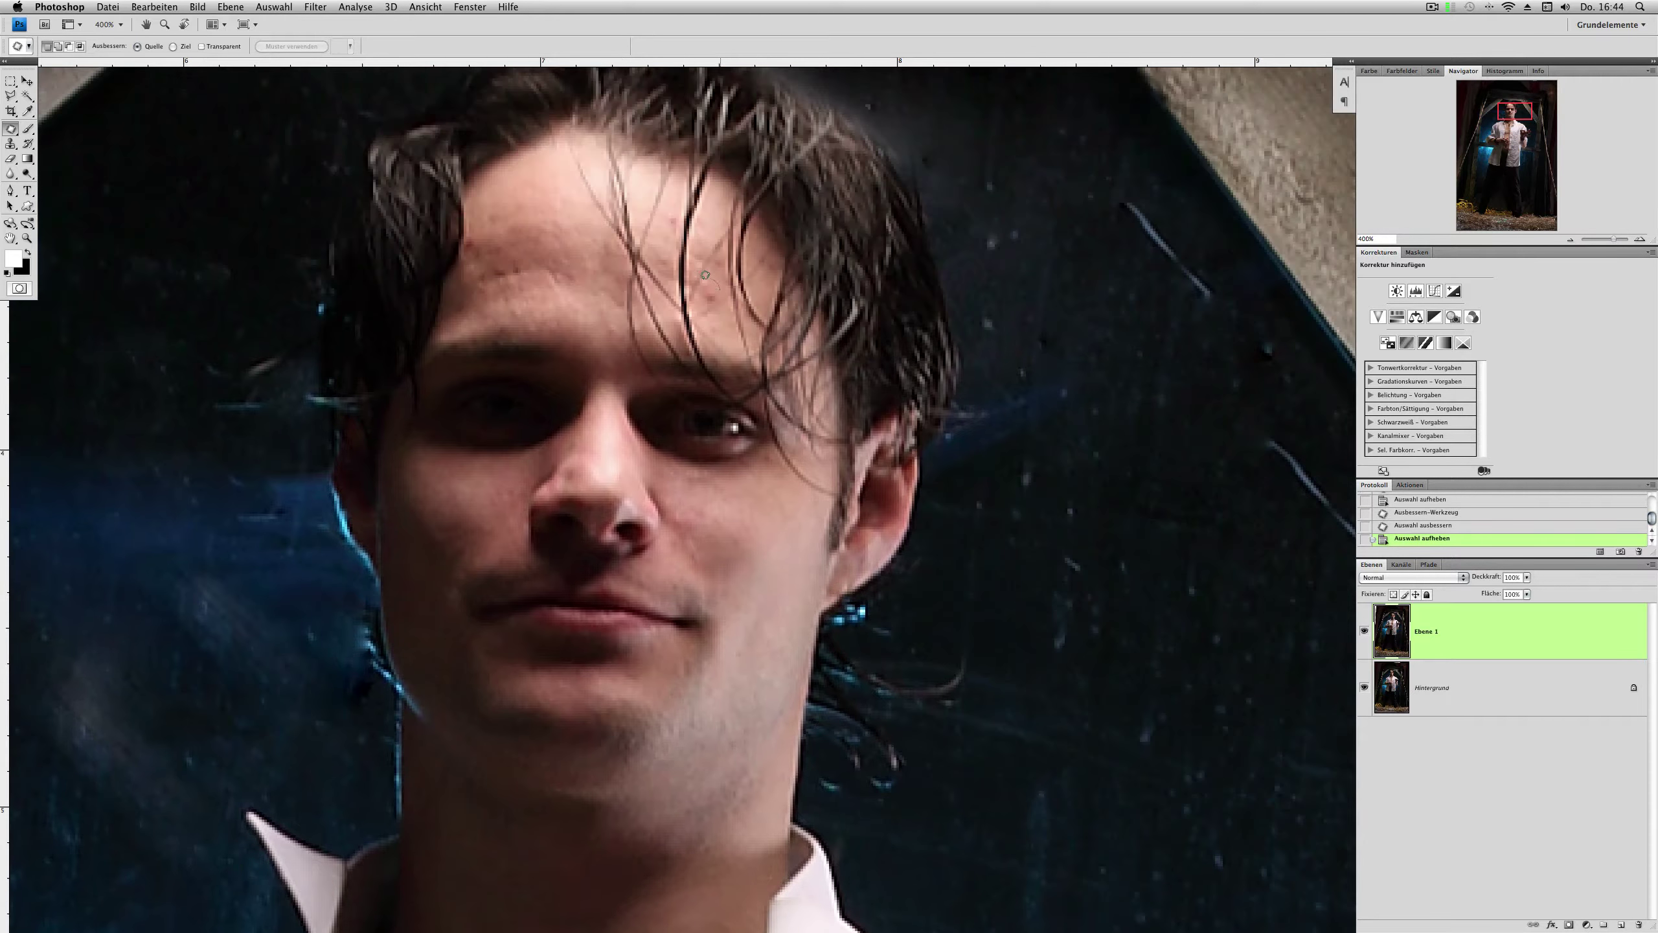
drag(663, 223, 658, 242)
drag(487, 232, 484, 308)
key(ctrl+d)
mouse_move(570, 221)
mouse_down()
mouse_move(487, 207)
mouse_move(487, 248)
mouse_move(607, 294)
mouse_up()
key(ctrl+d)
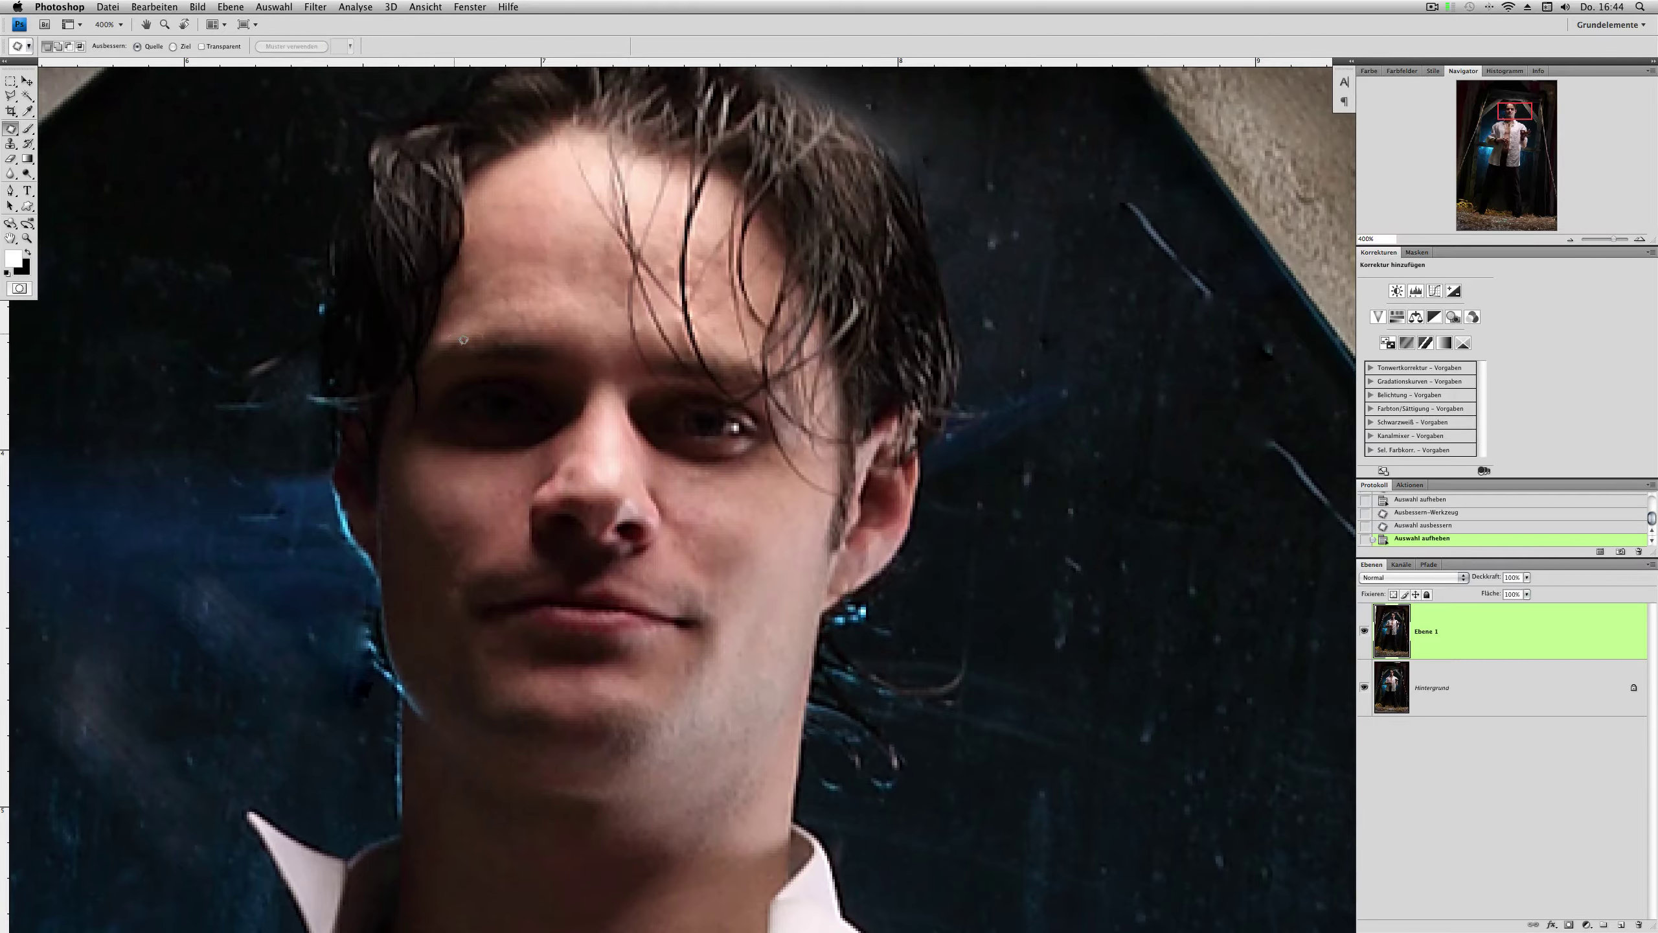
Step: Patch the blemishes beside the mustache and on the chin, then zoom out to the full image
mouse_move(682, 575)
mouse_down()
mouse_move(731, 599)
mouse_move(732, 630)
mouse_up()
key(ctrl+d)
scroll(719, 589, down, 5)
scroll(718, 588, left, 2)
drag(693, 563, 695, 577)
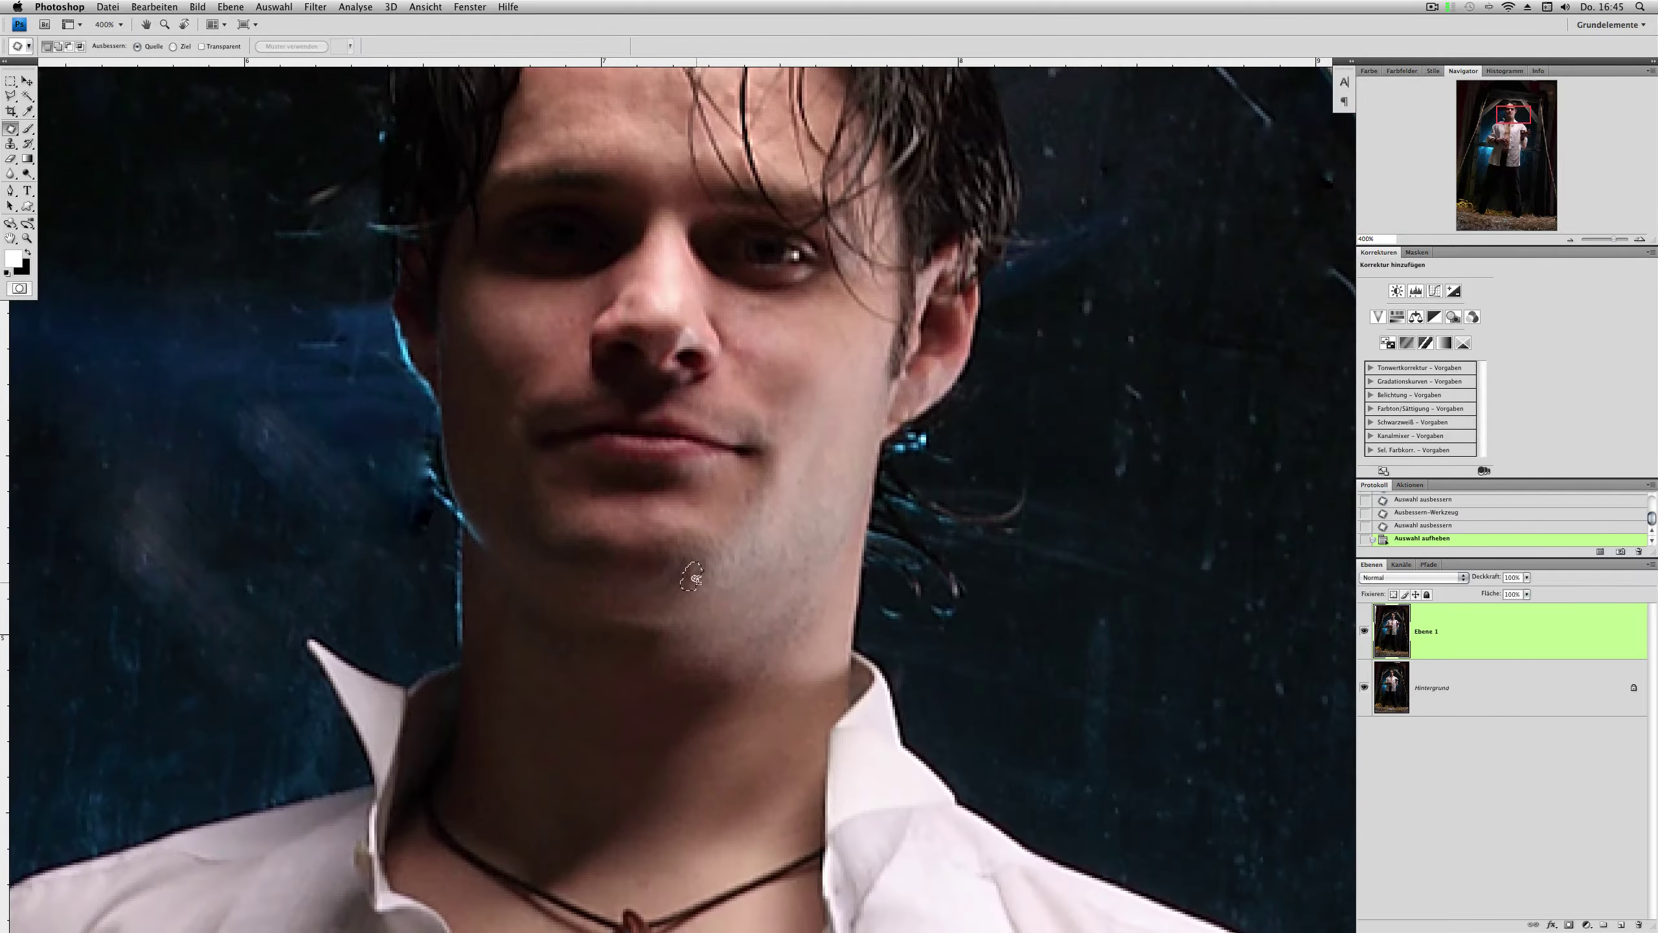
scroll(826, 664, down, 10)
scroll(827, 664, left, 5)
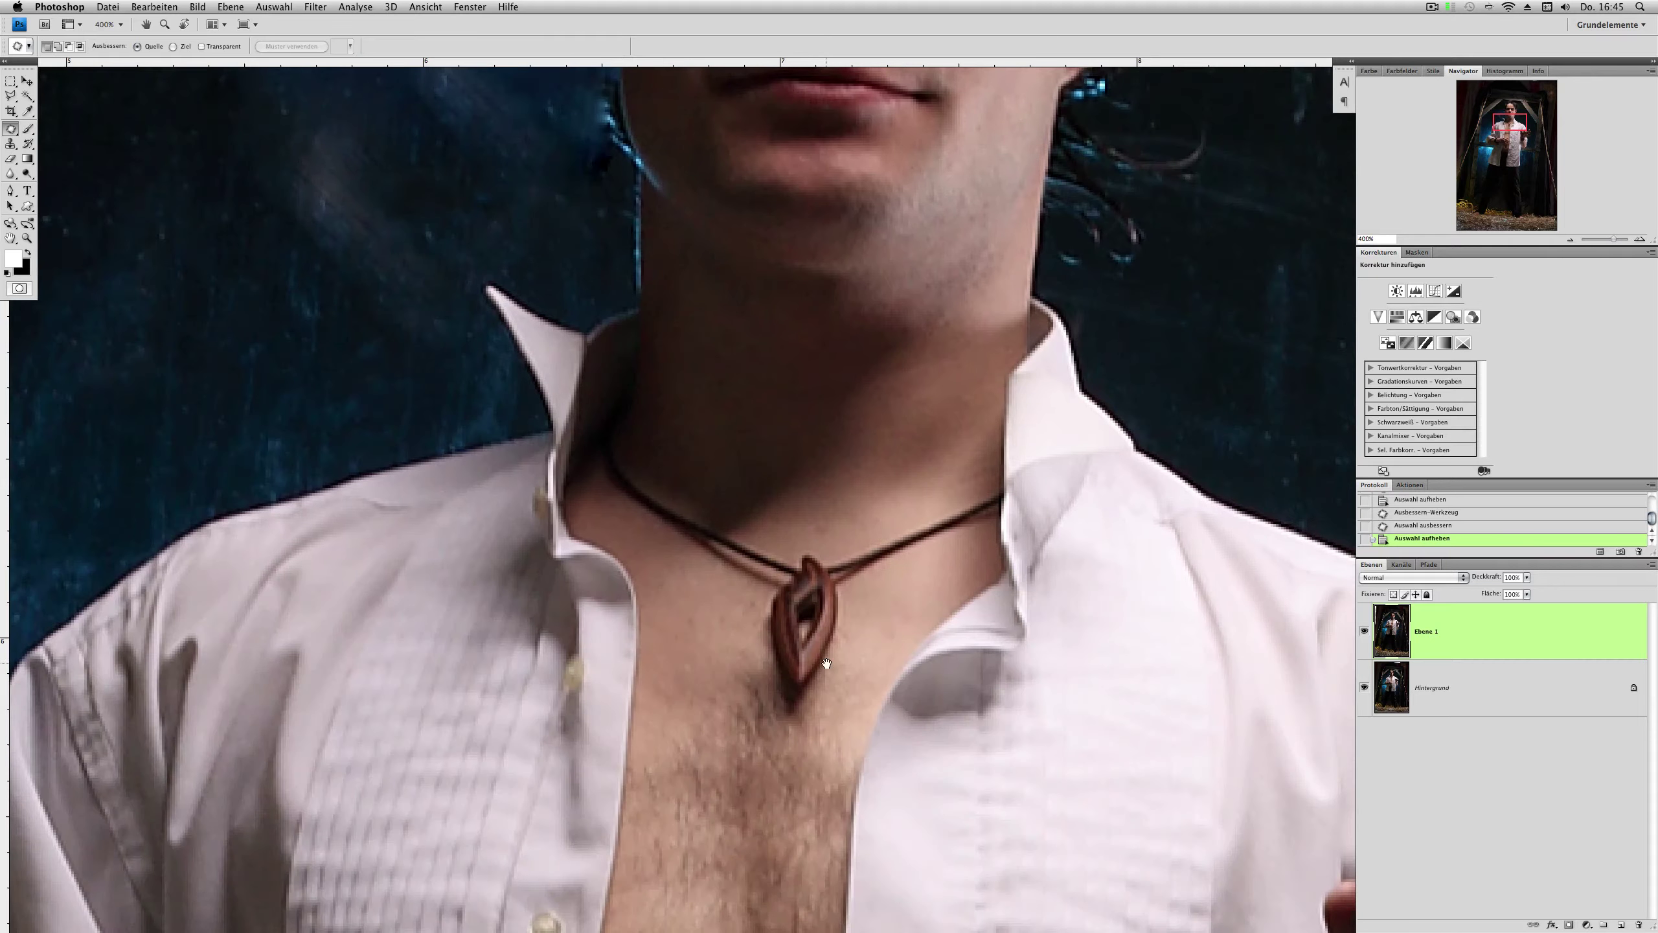
drag(1611, 241, 1598, 242)
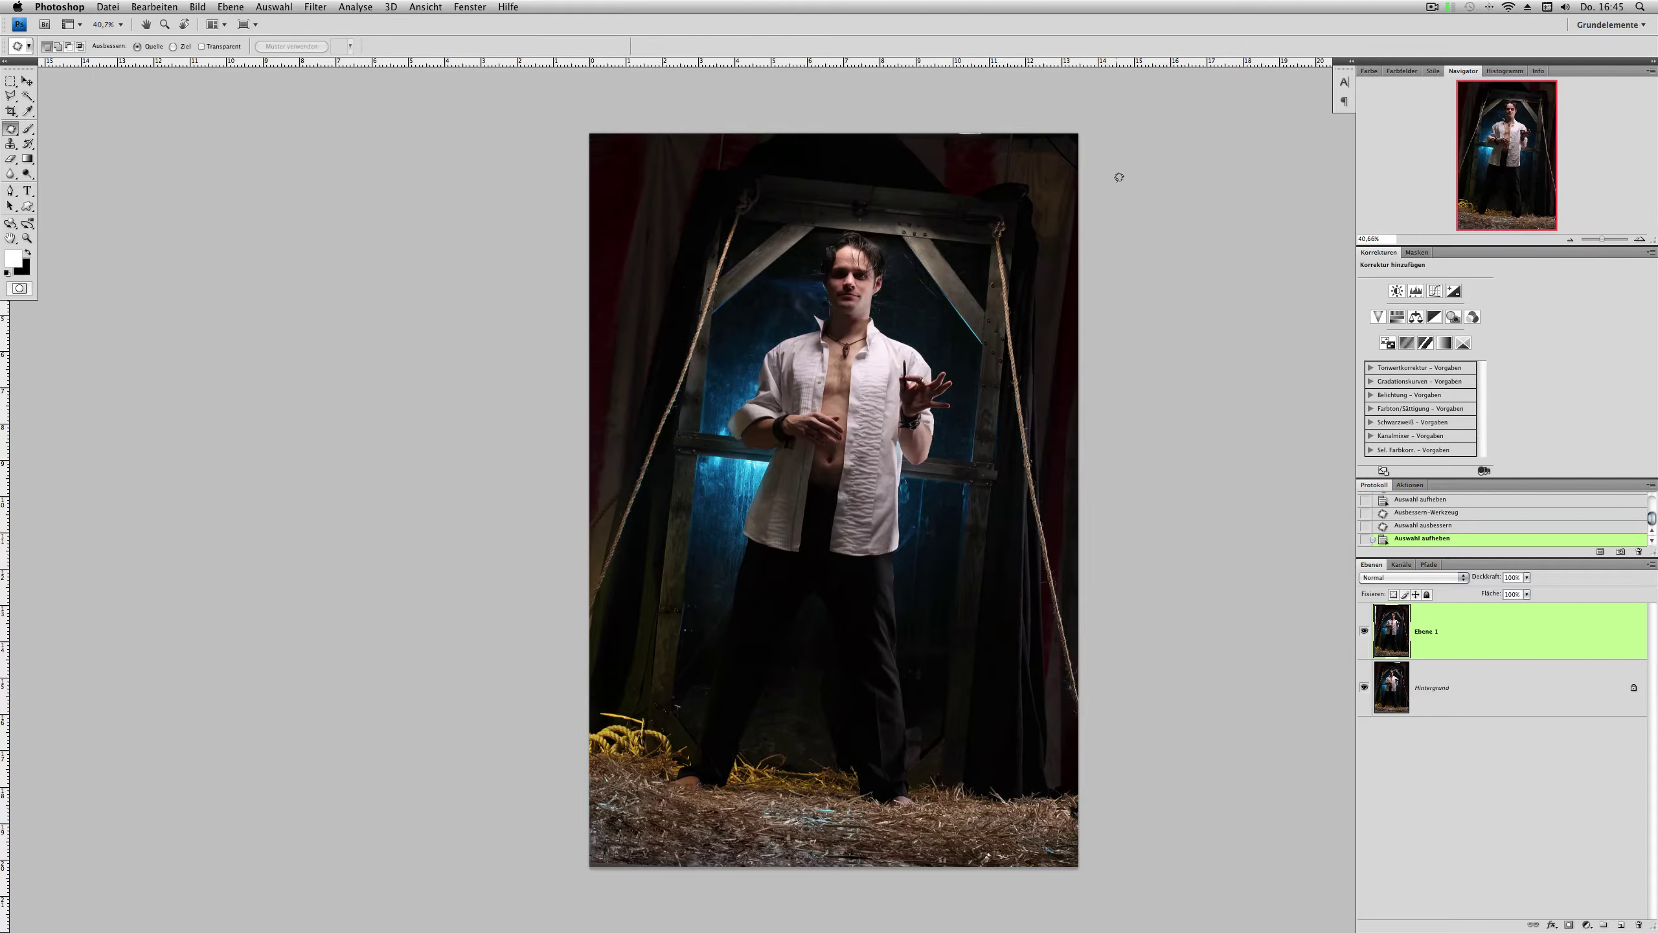
Step: Paint a Quick Mask with a large brush over the photo's left, top, right and bottom edges to select them
key(q)
key(x)
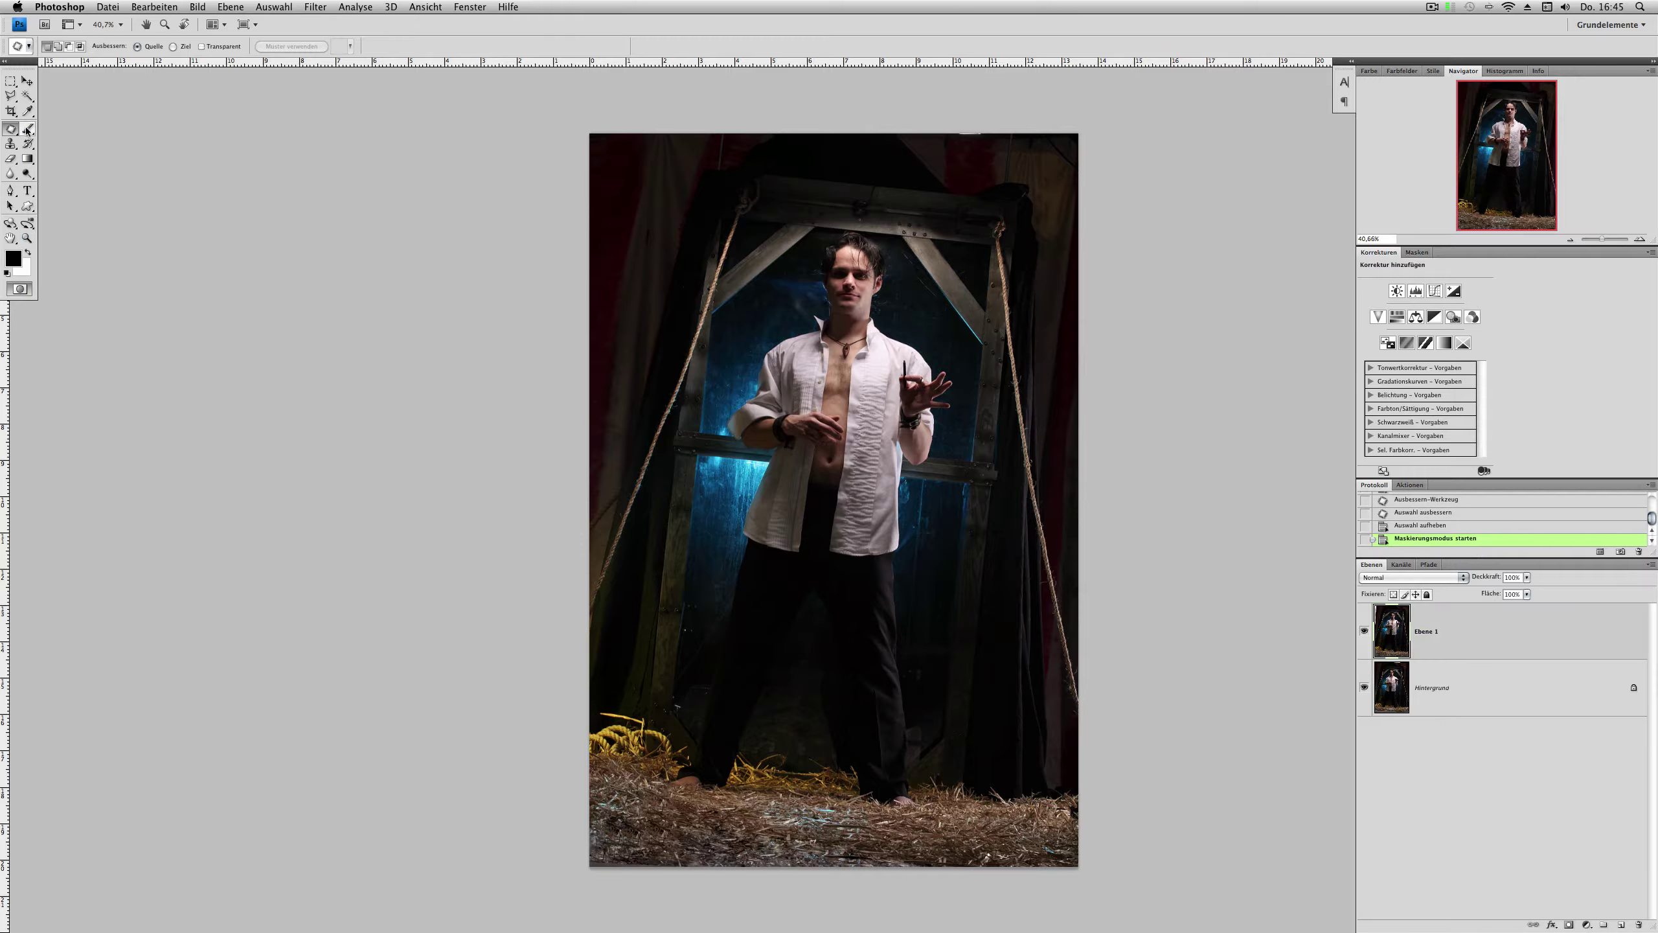
key(b)
right_click(747, 215)
mouse_move(627, 157)
mouse_down()
mouse_move(534, 655)
mouse_move(1099, 138)
mouse_move(1123, 516)
mouse_up()
drag(1077, 843, 481, 807)
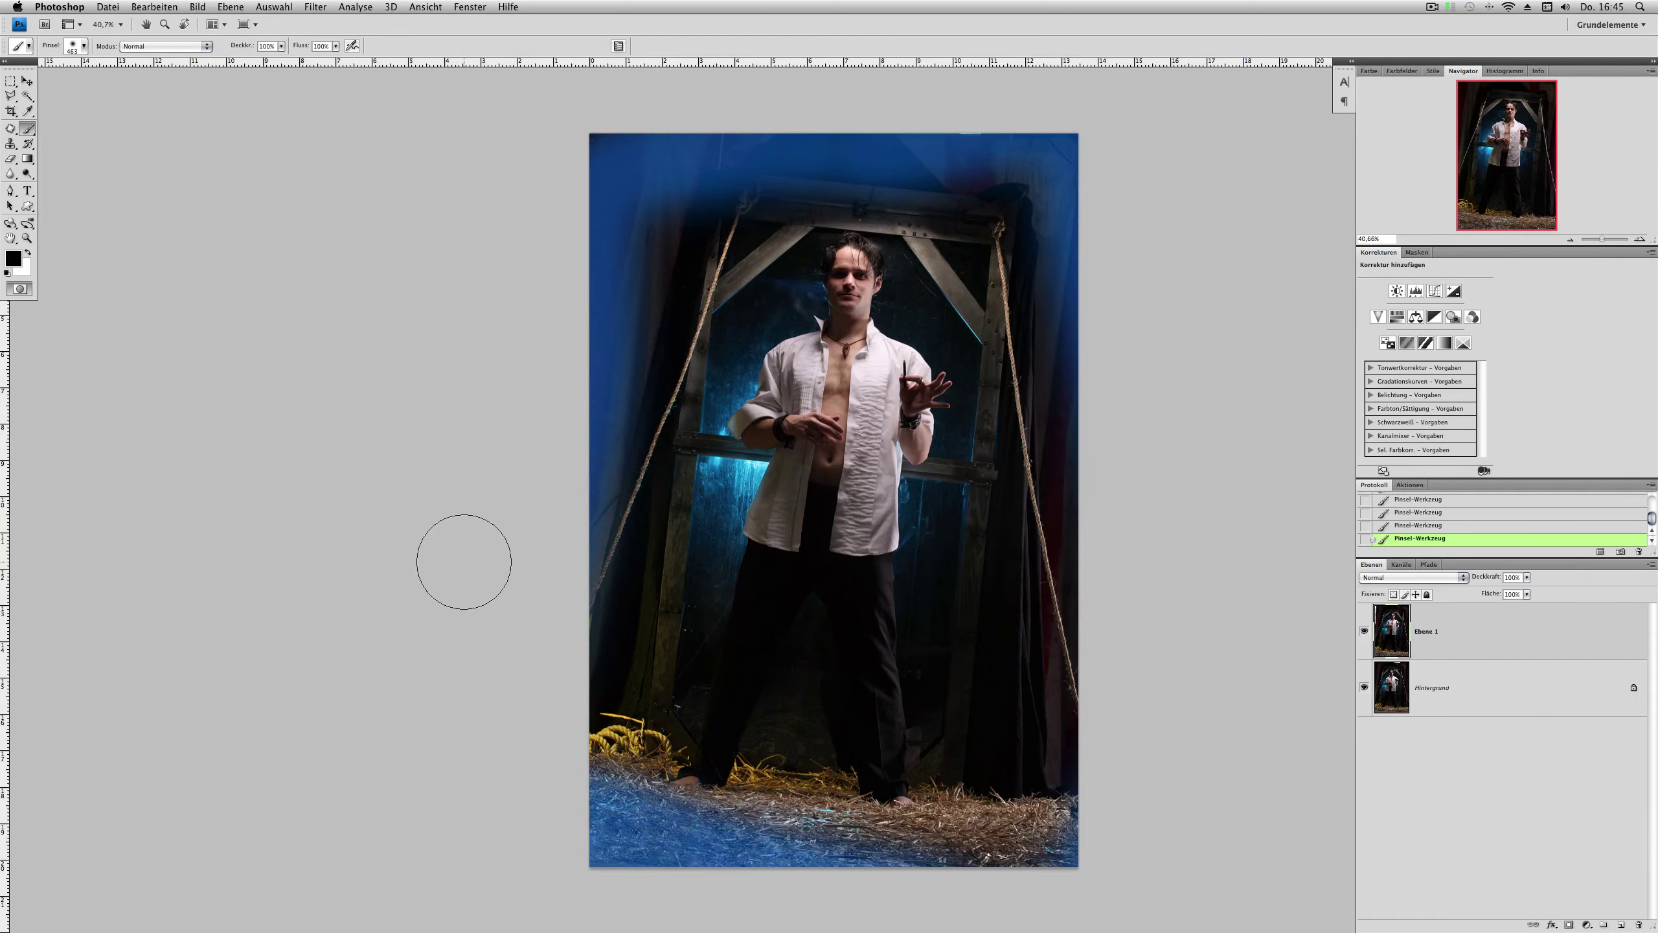
key(x)
click(18, 289)
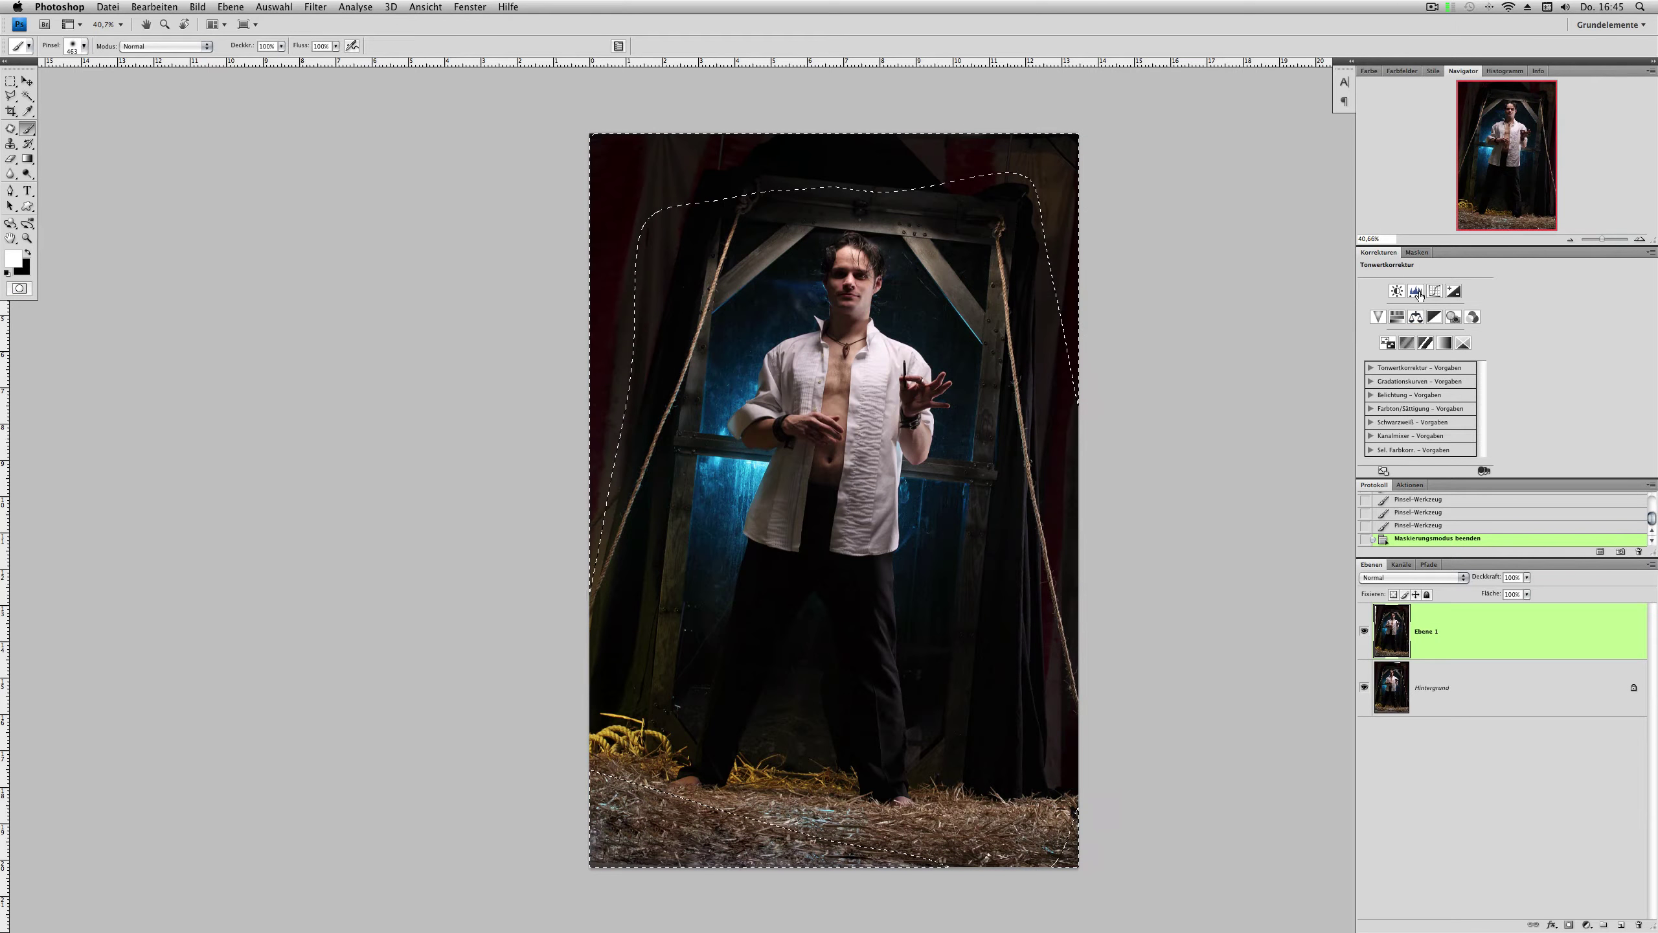
Step: Add a Levels adjustment to the edge selection and drag its slider to darken the edges
click(1415, 290)
drag(1488, 361, 1386, 364)
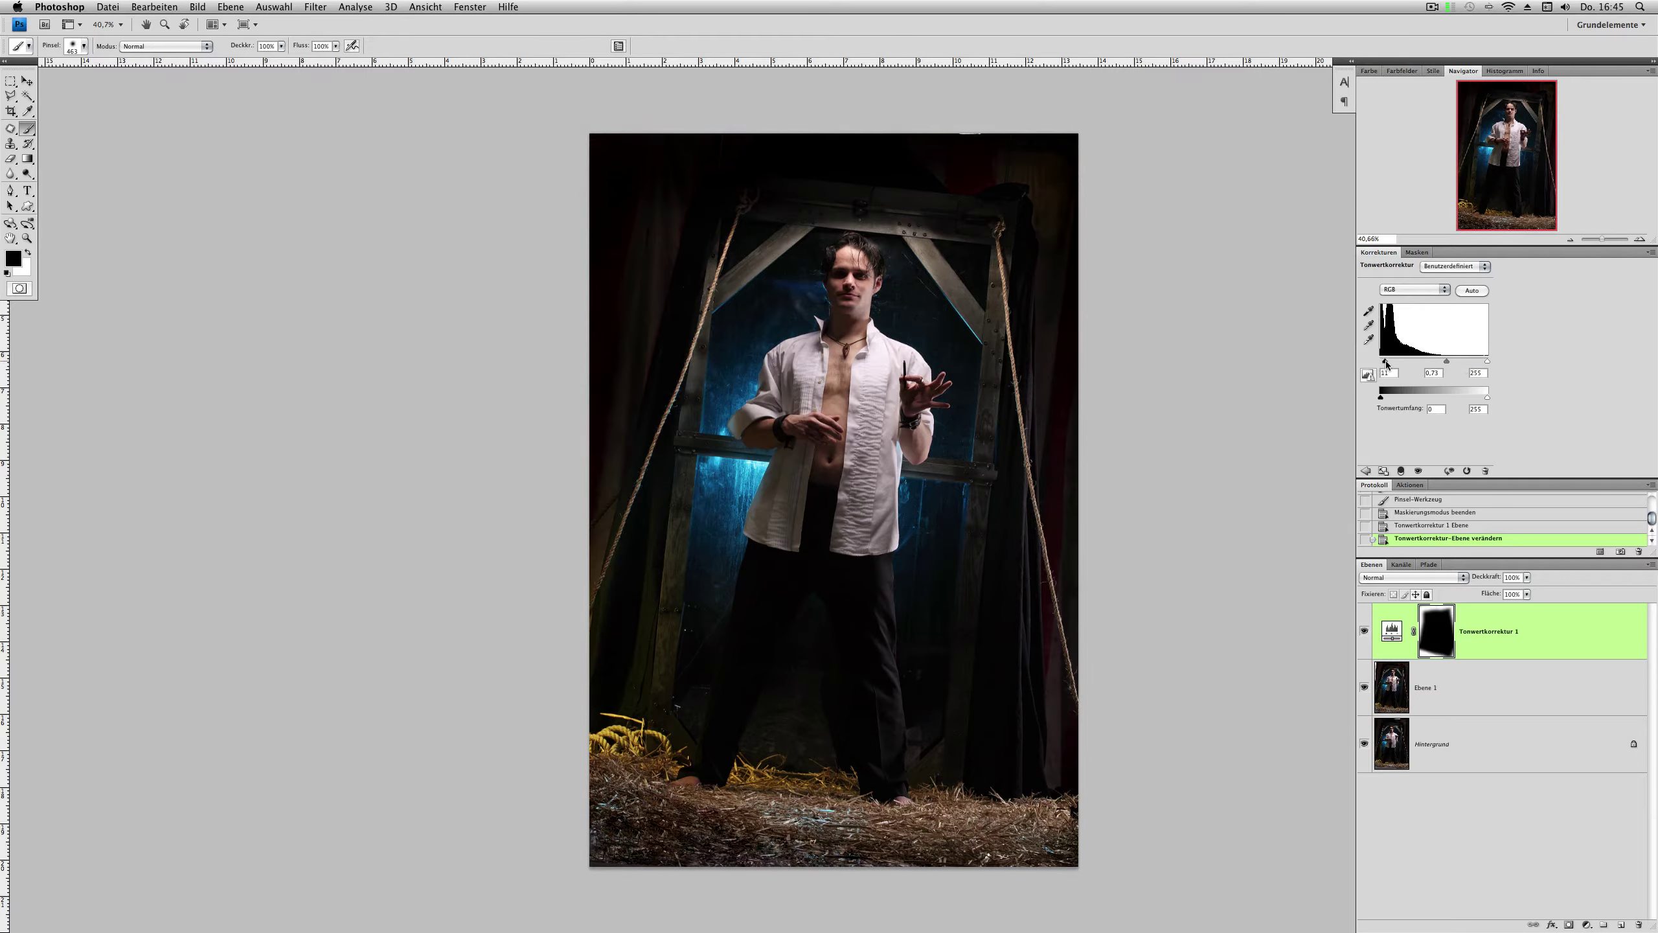
click(1365, 470)
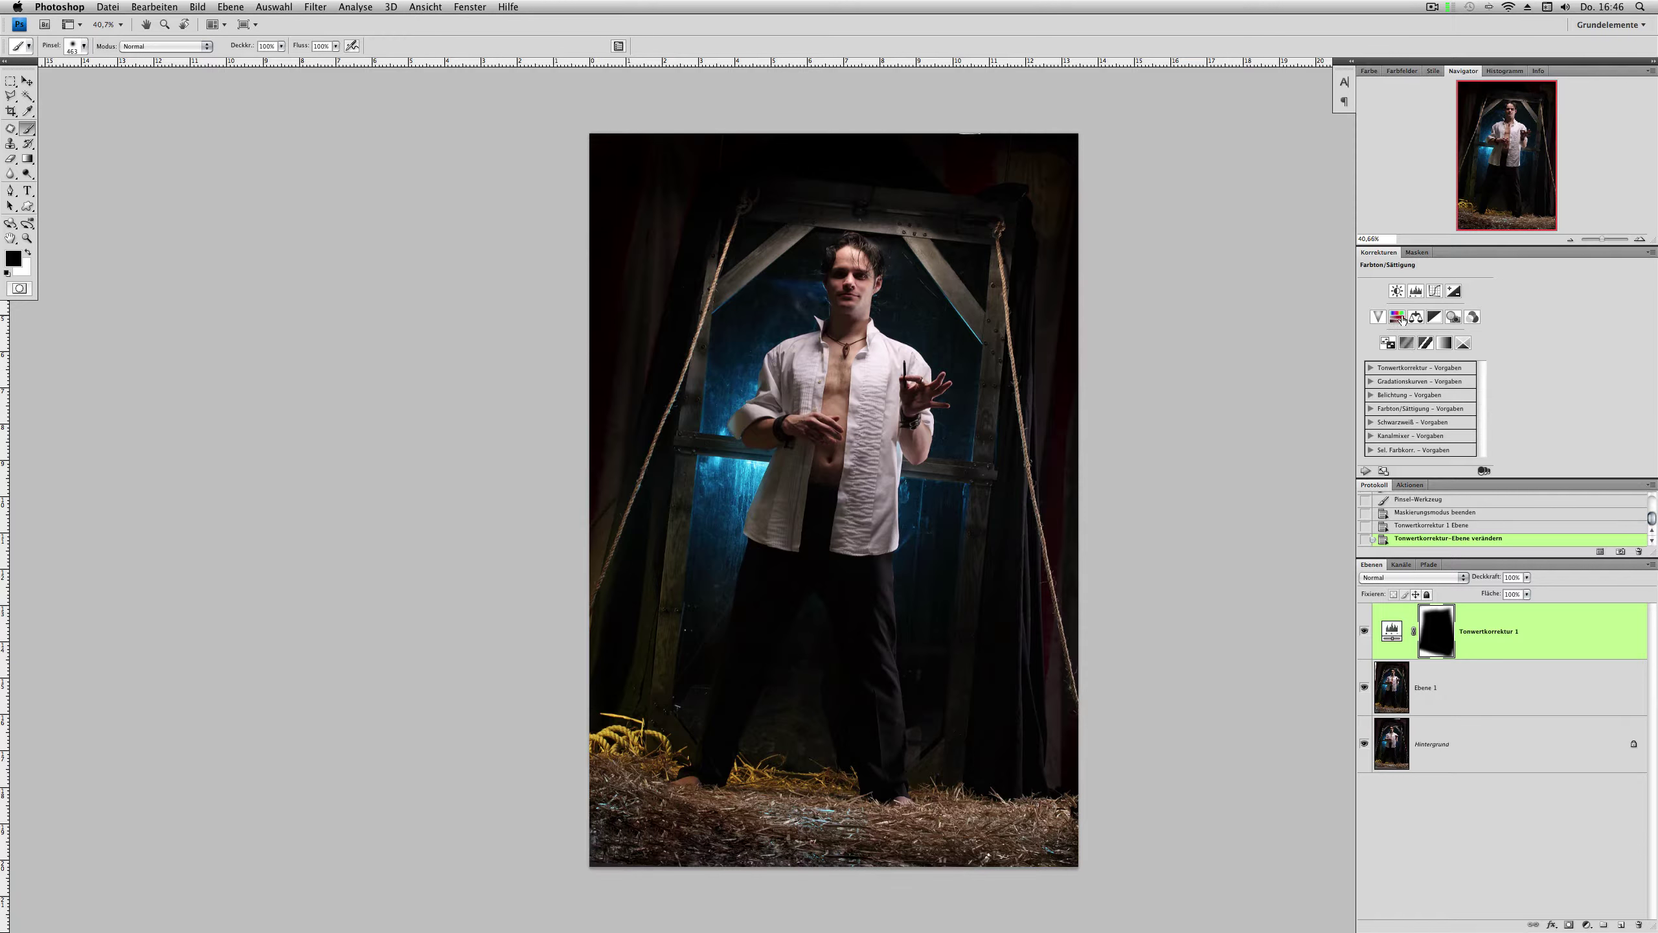
Step: Trace a Pen path up the forearm and around the raised hand's fingers
key(p)
key(ctrl+plus)
key(ctrl+plus)
key(ctrl+plus)
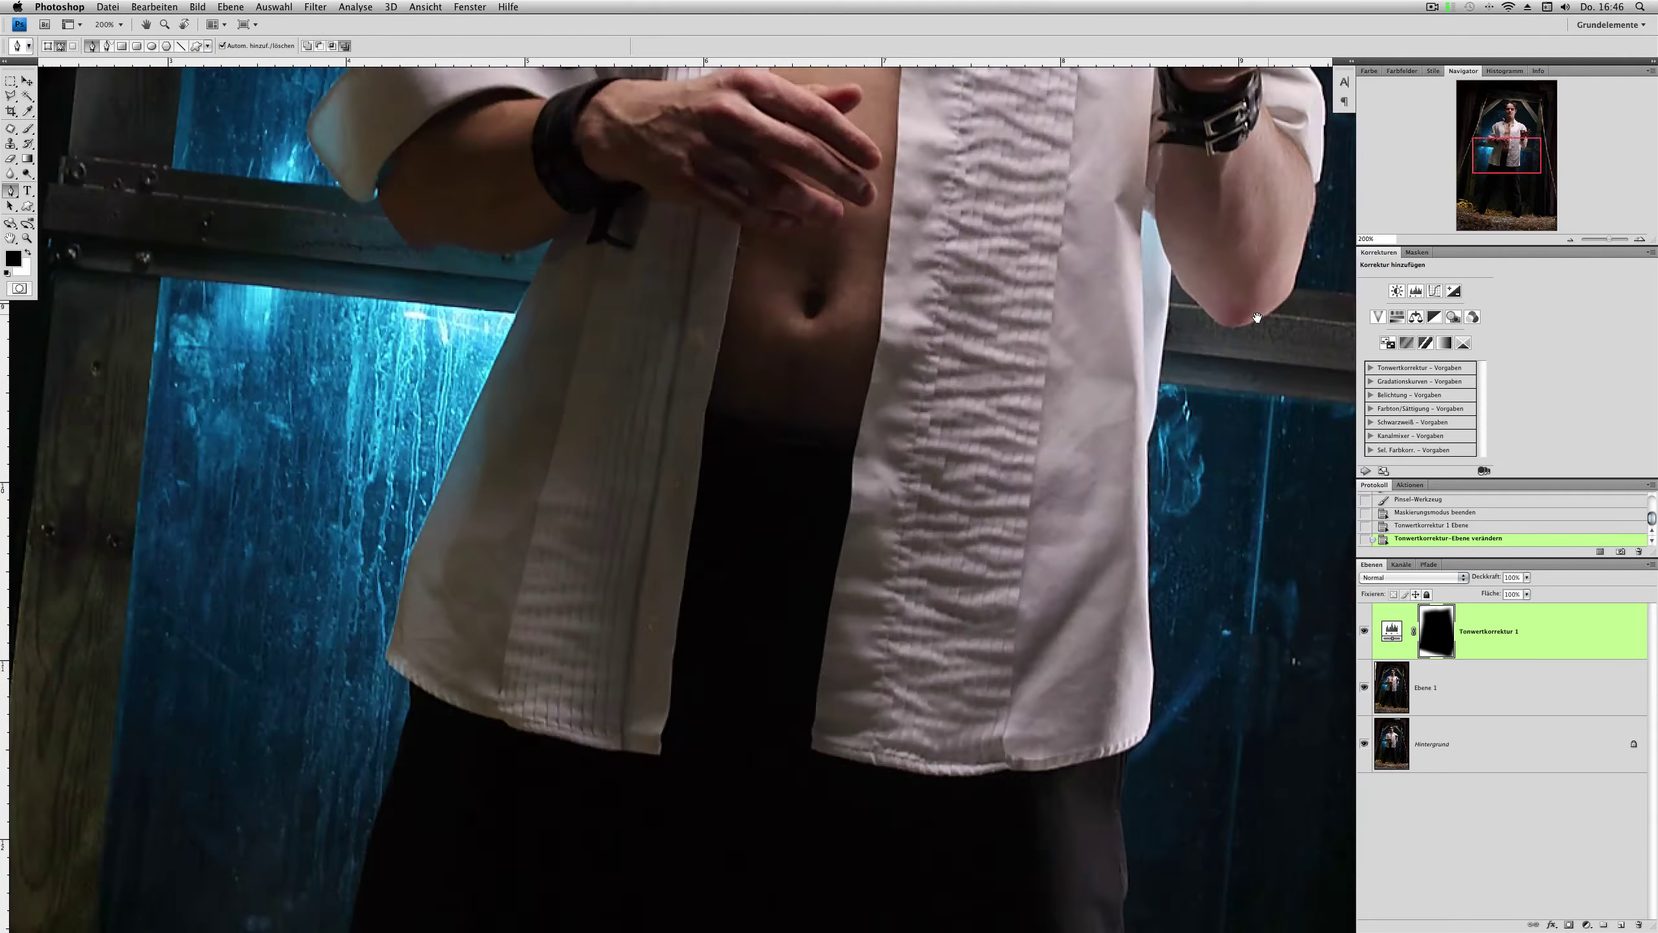
click(711, 640)
click(724, 579)
click(736, 528)
click(741, 471)
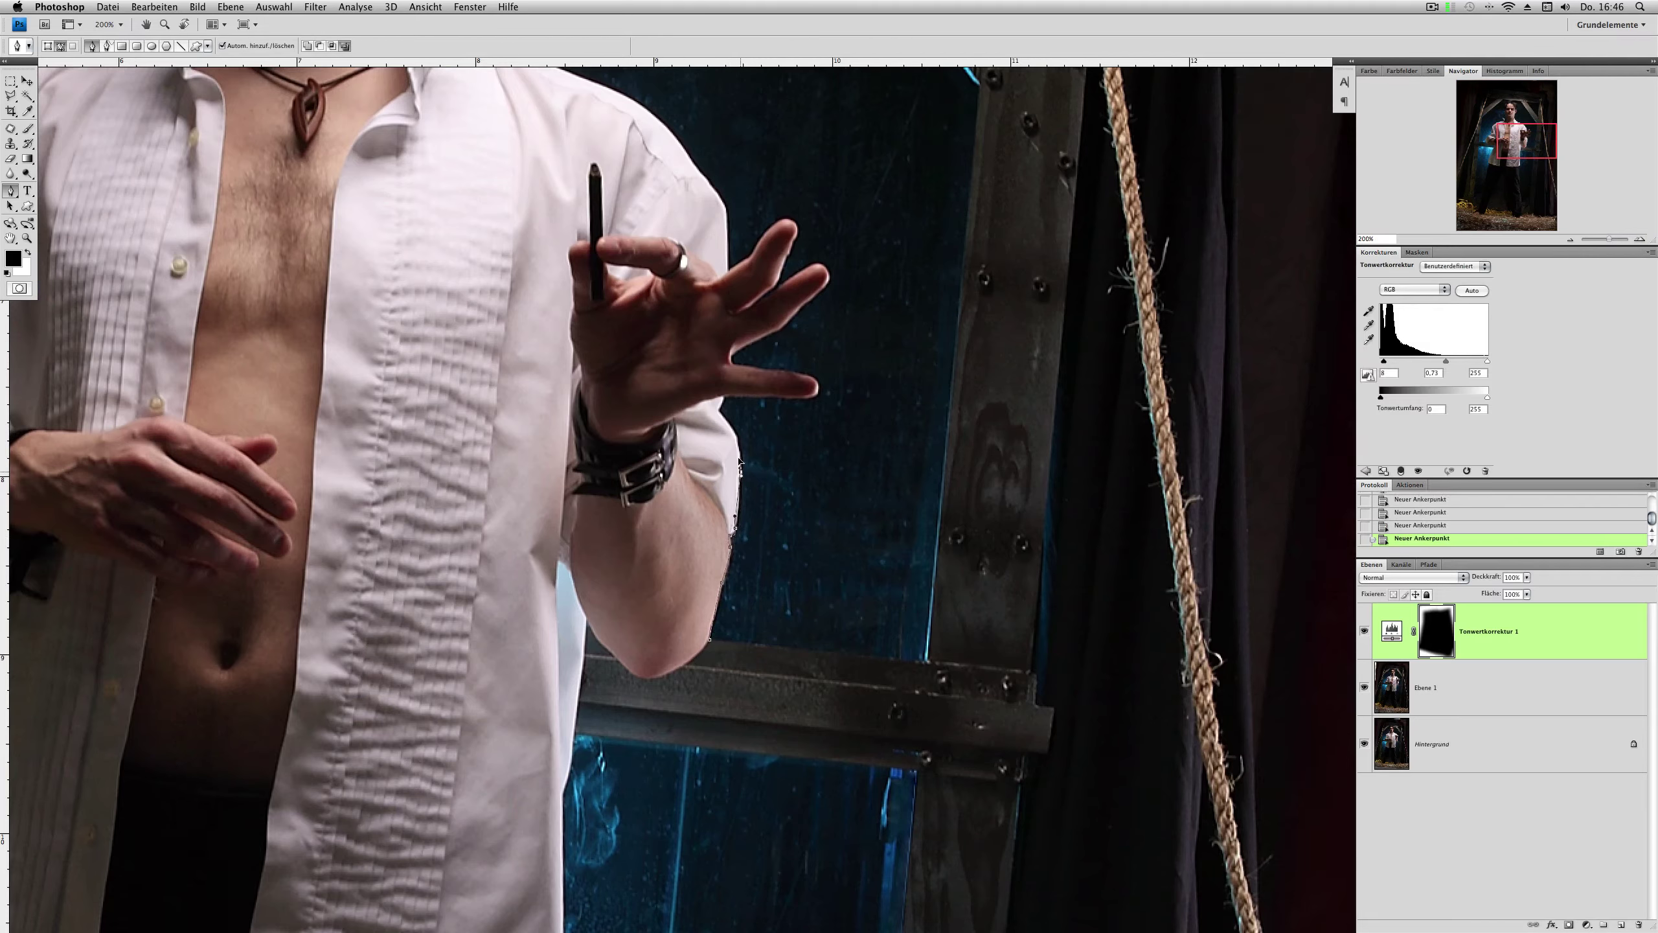
click(737, 433)
click(816, 392)
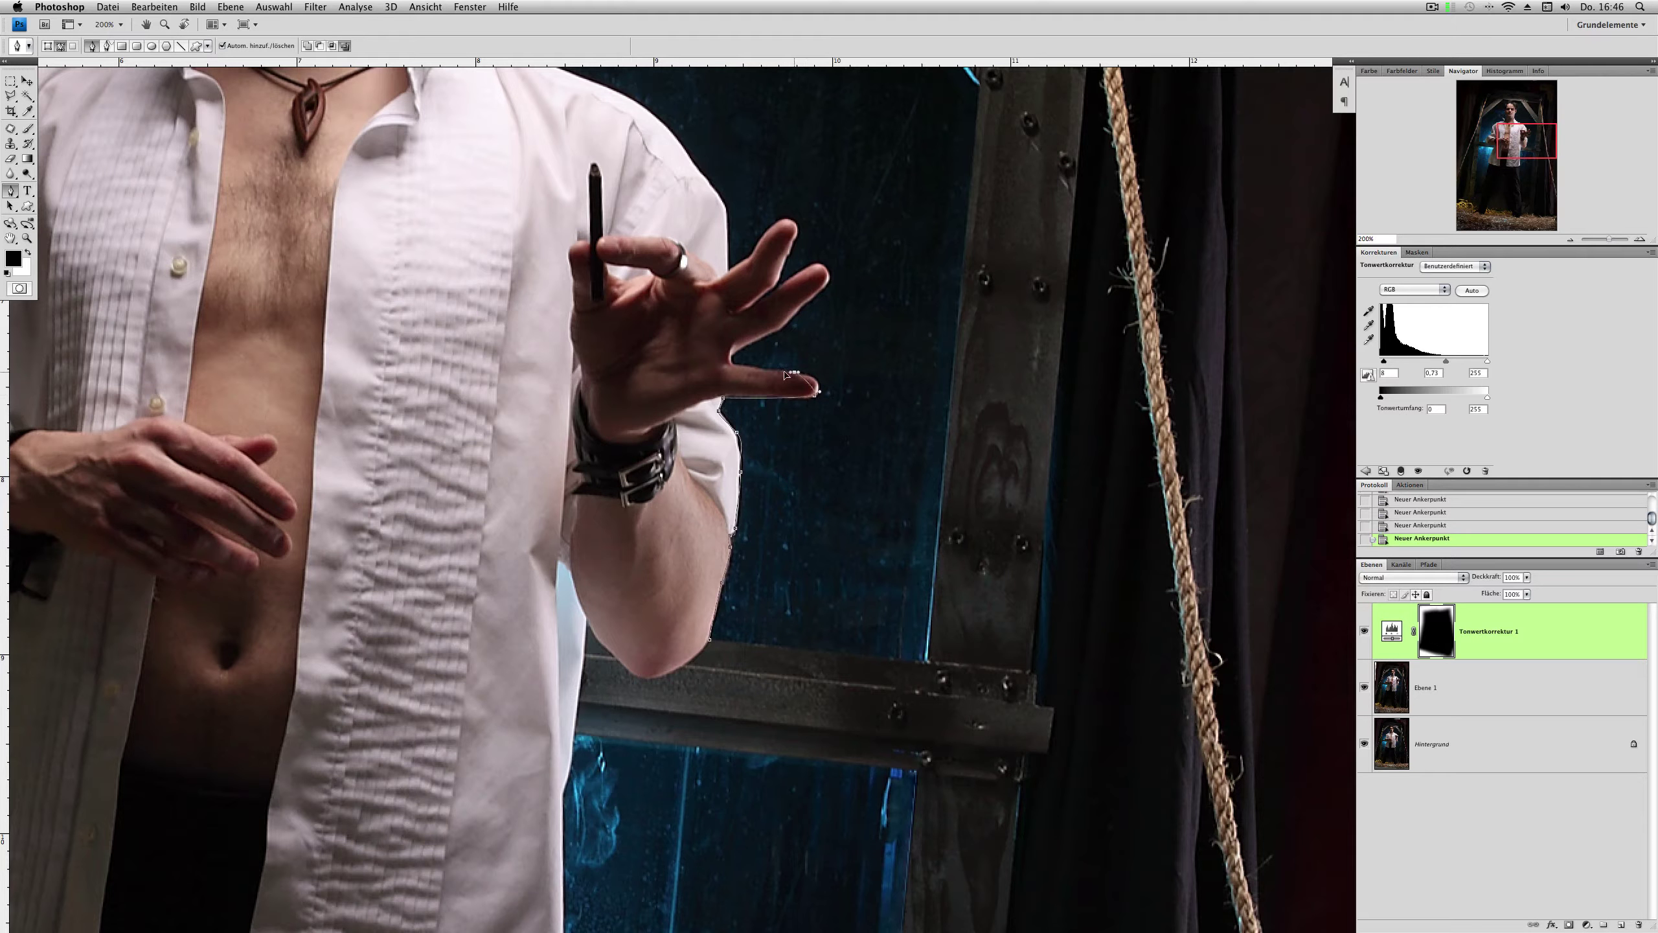
click(734, 364)
click(813, 266)
click(755, 305)
click(782, 275)
click(798, 229)
drag(766, 146, 914, 485)
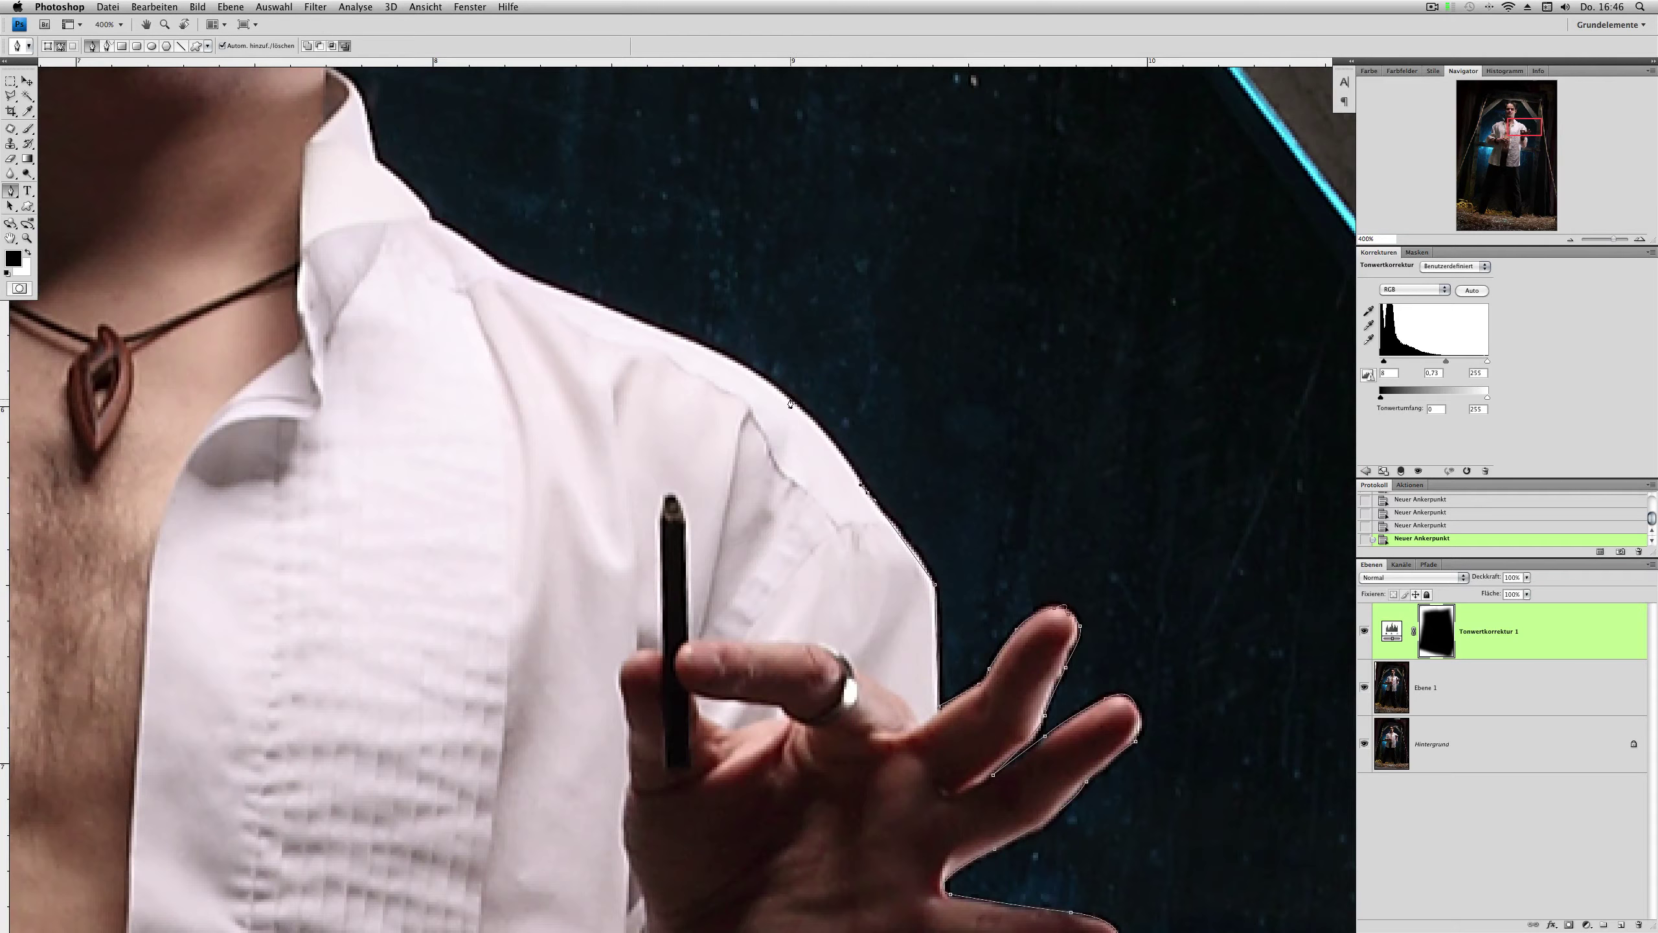
drag(376, 163, 506, 434)
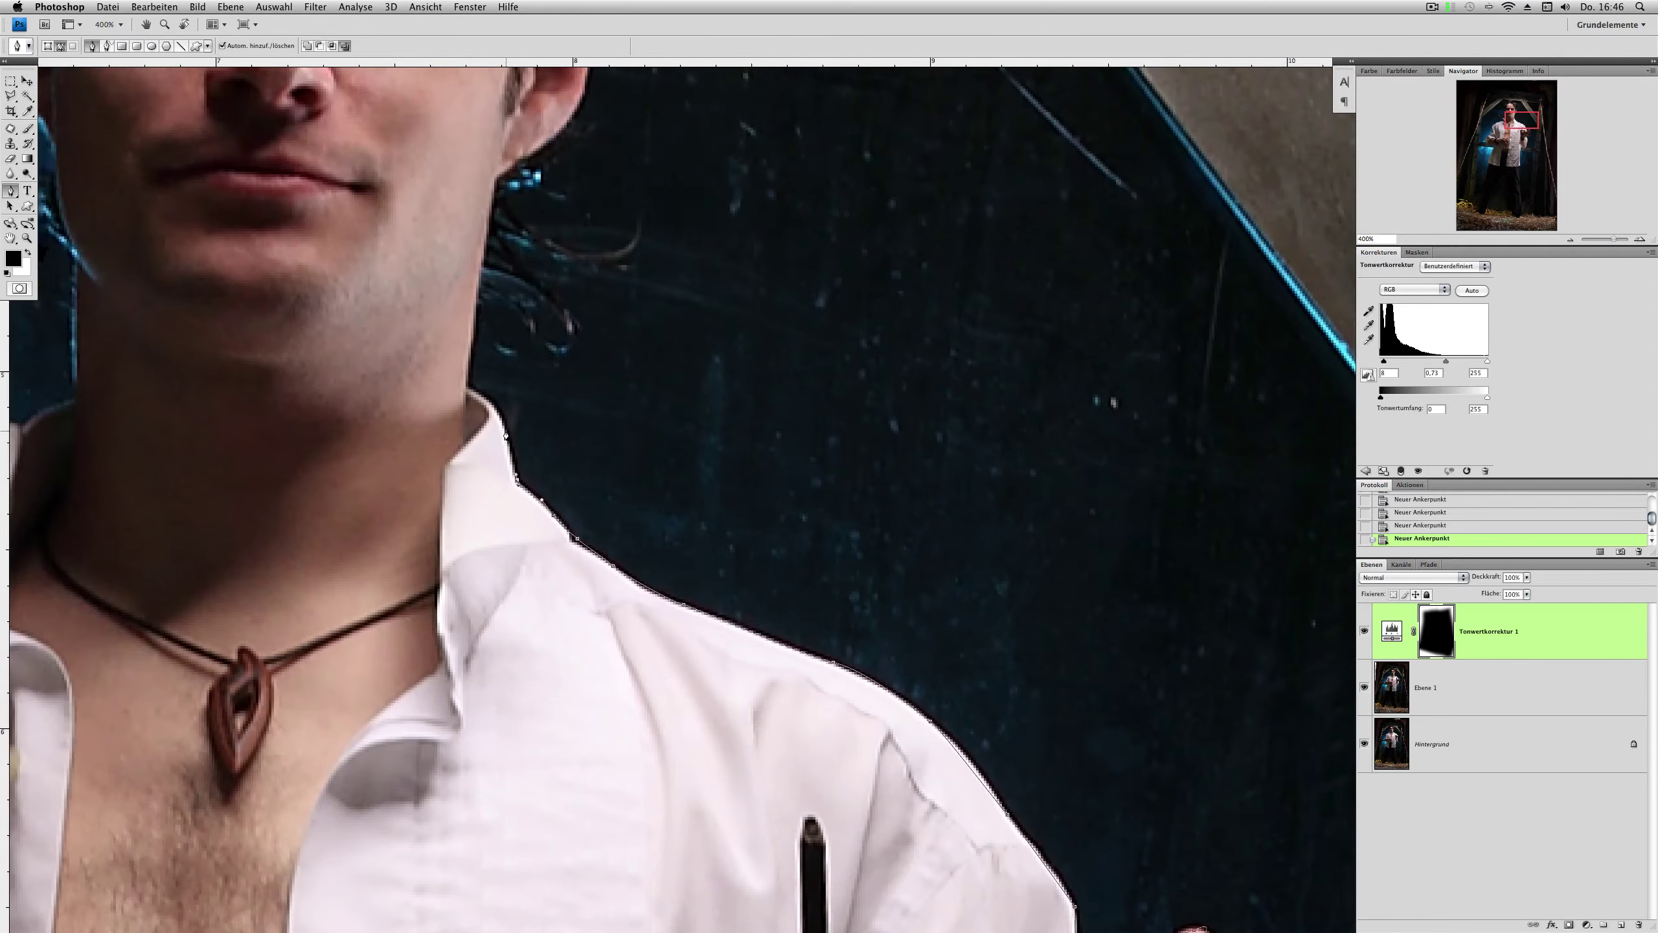
Step: Delete the traced path and add a Hue/Saturation adjustment layer
key(BackSpace)
key(BackSpace)
click(1365, 470)
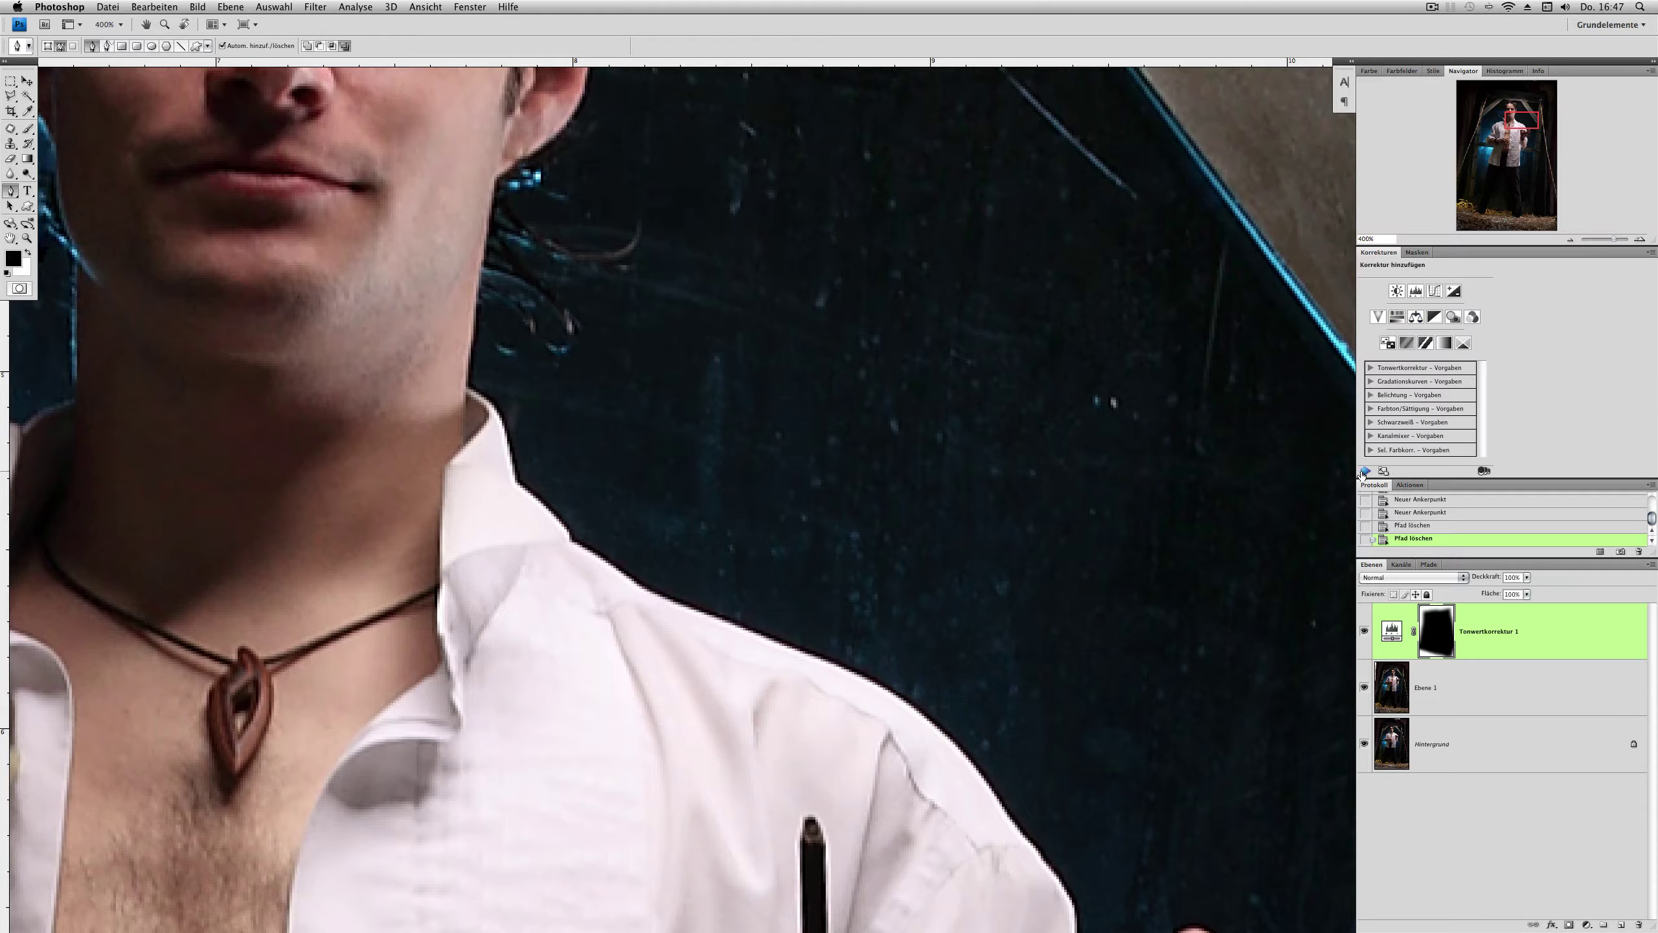
click(1396, 316)
scroll(653, 457, down, 5)
Step: Boost saturation of the Blues and Cyans ranges in the Hue/Saturation panel
click(1404, 289)
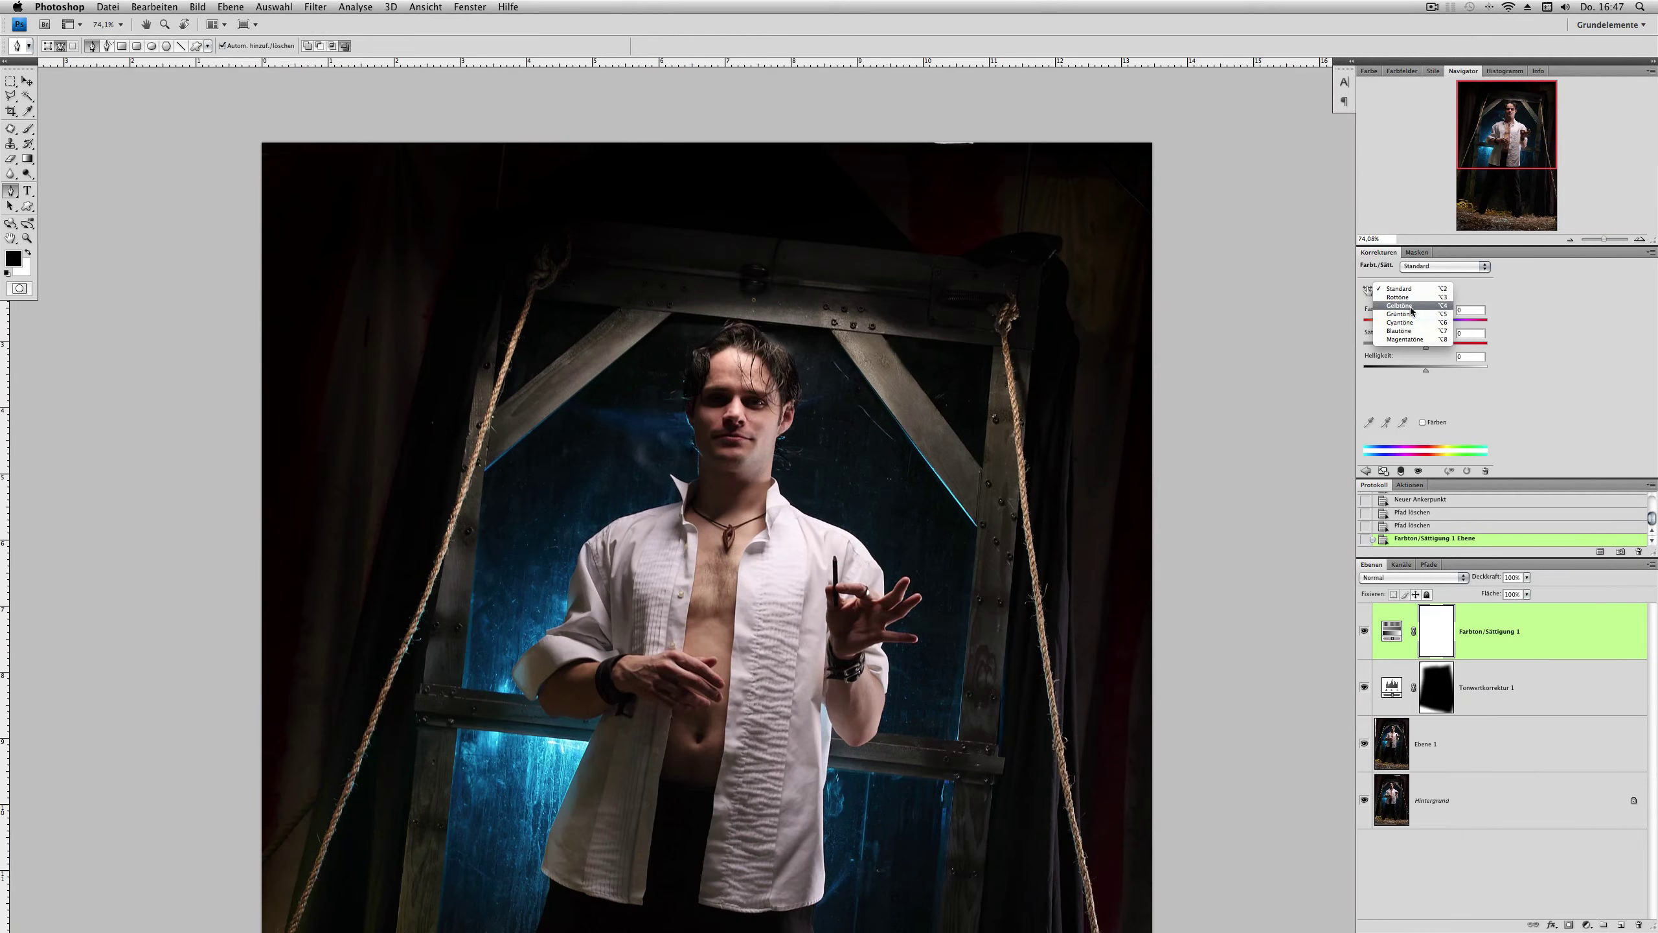
click(1417, 330)
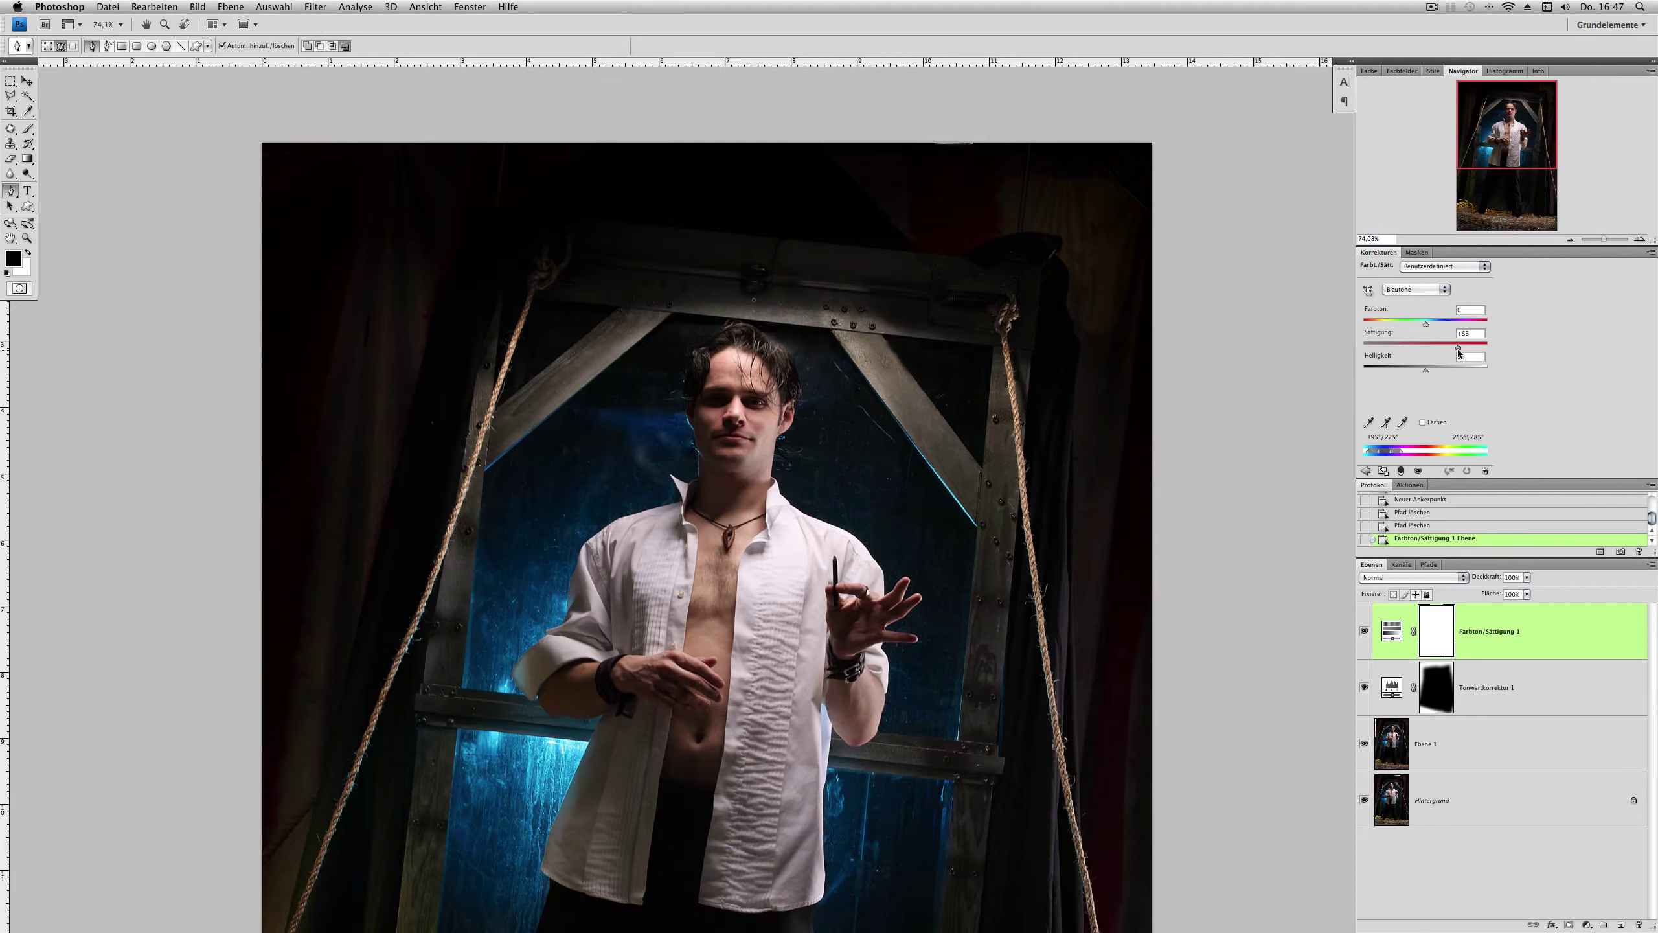
key(ctrl+minus)
key(ctrl+minus)
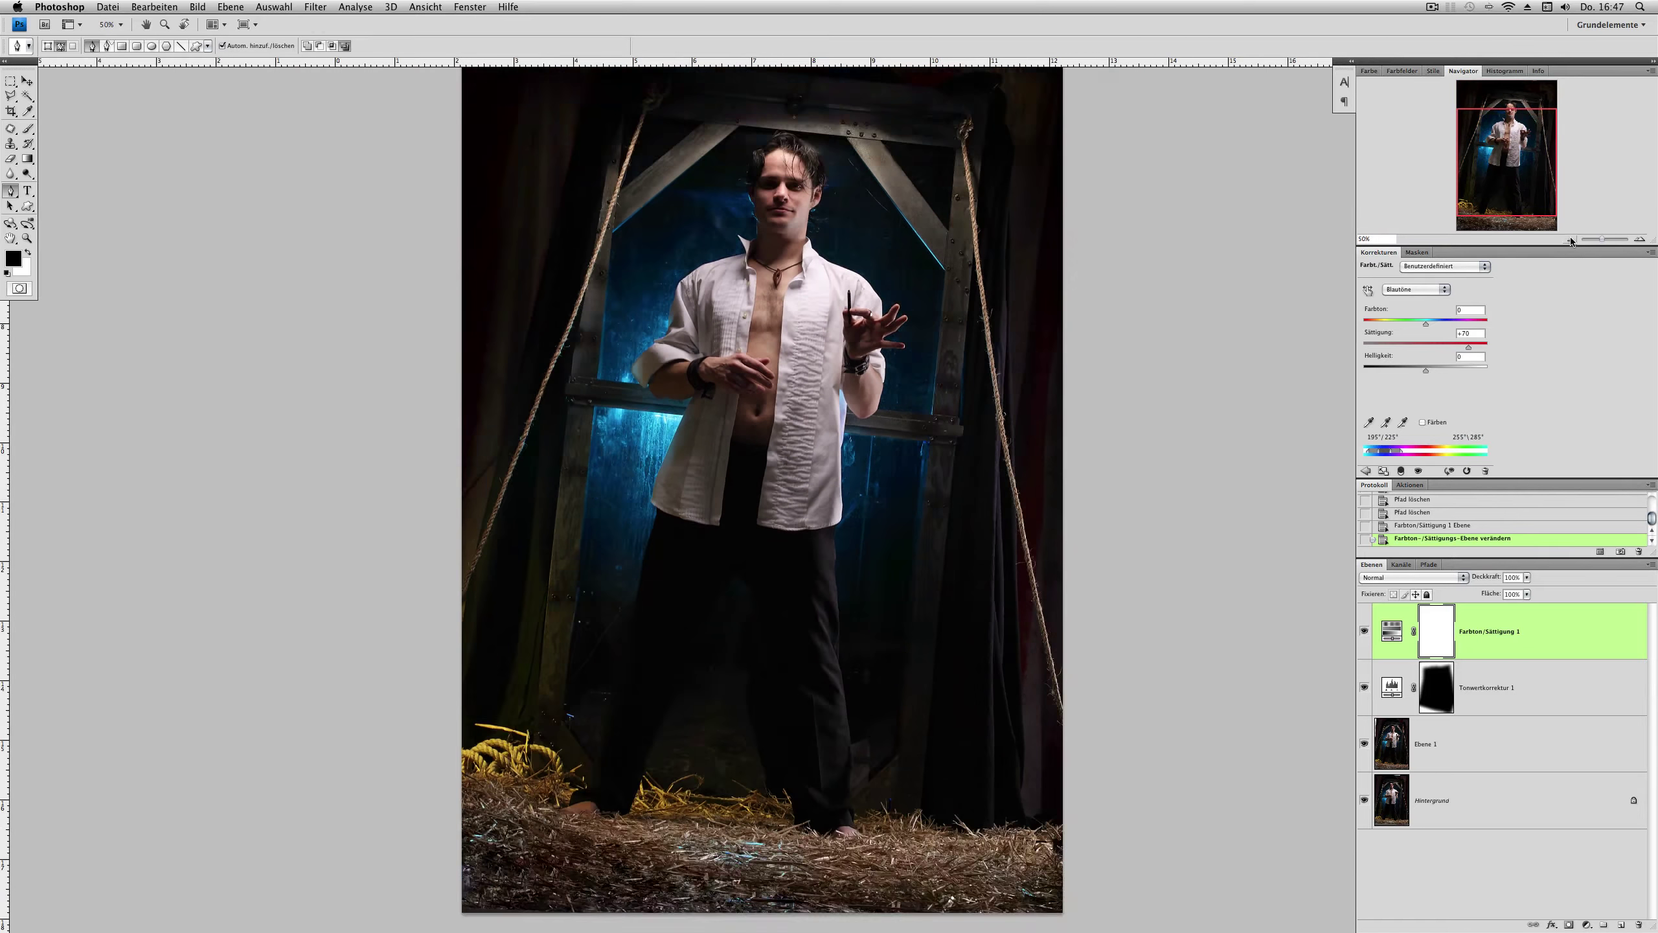
key(ctrl+minus)
click(1415, 289)
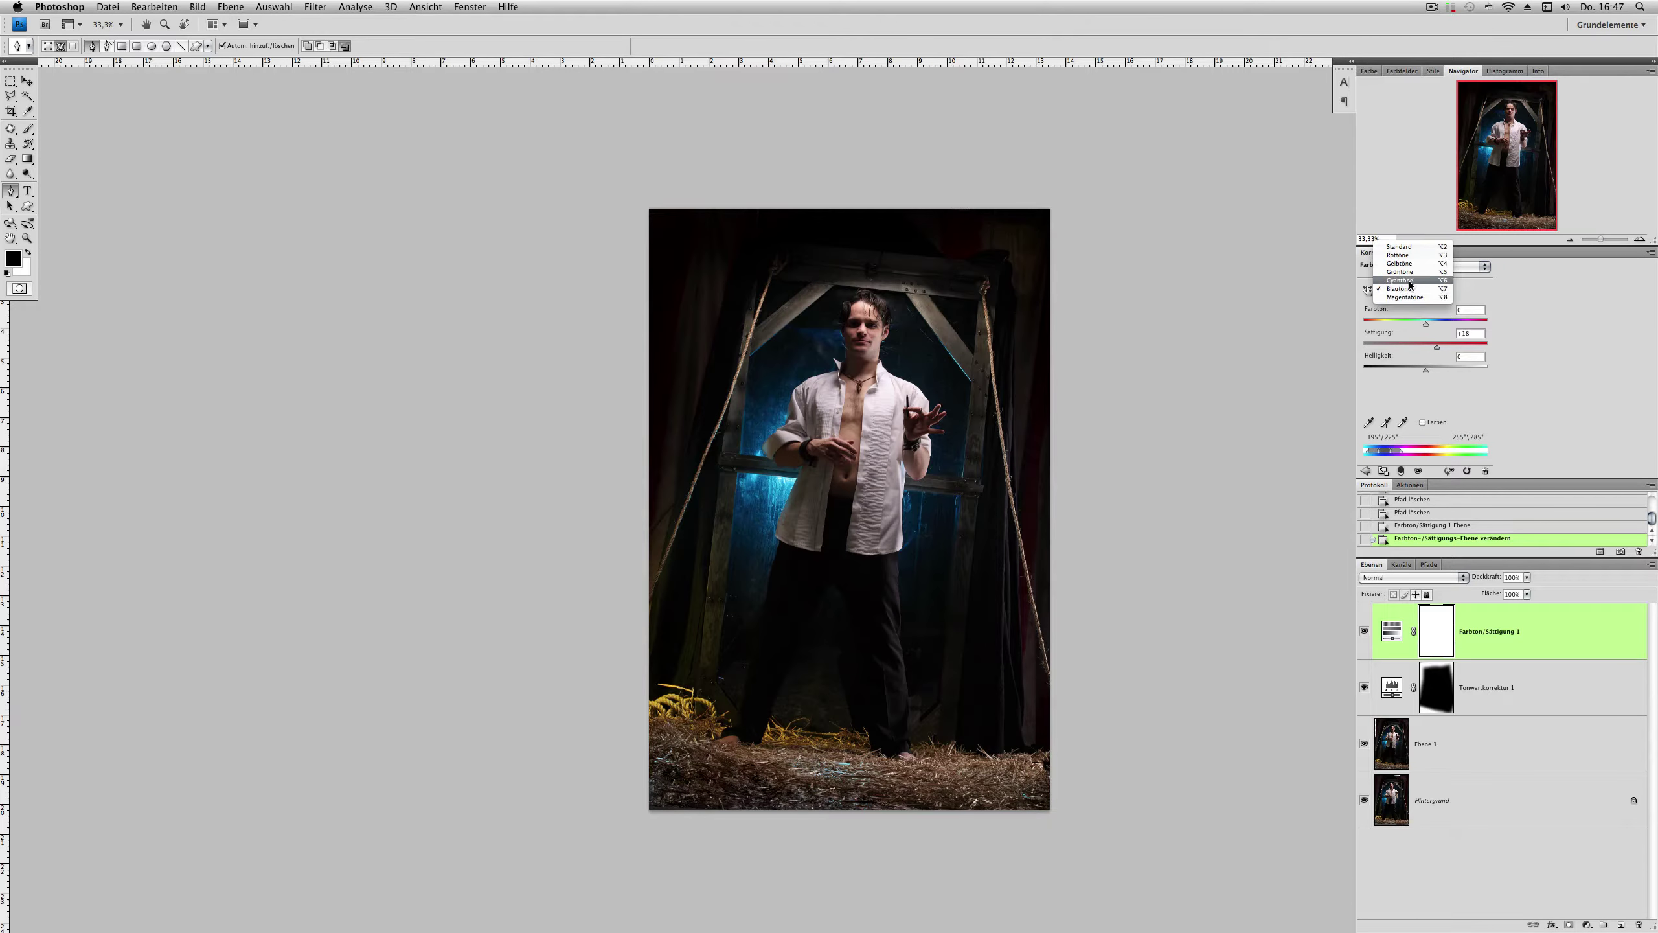
click(1413, 278)
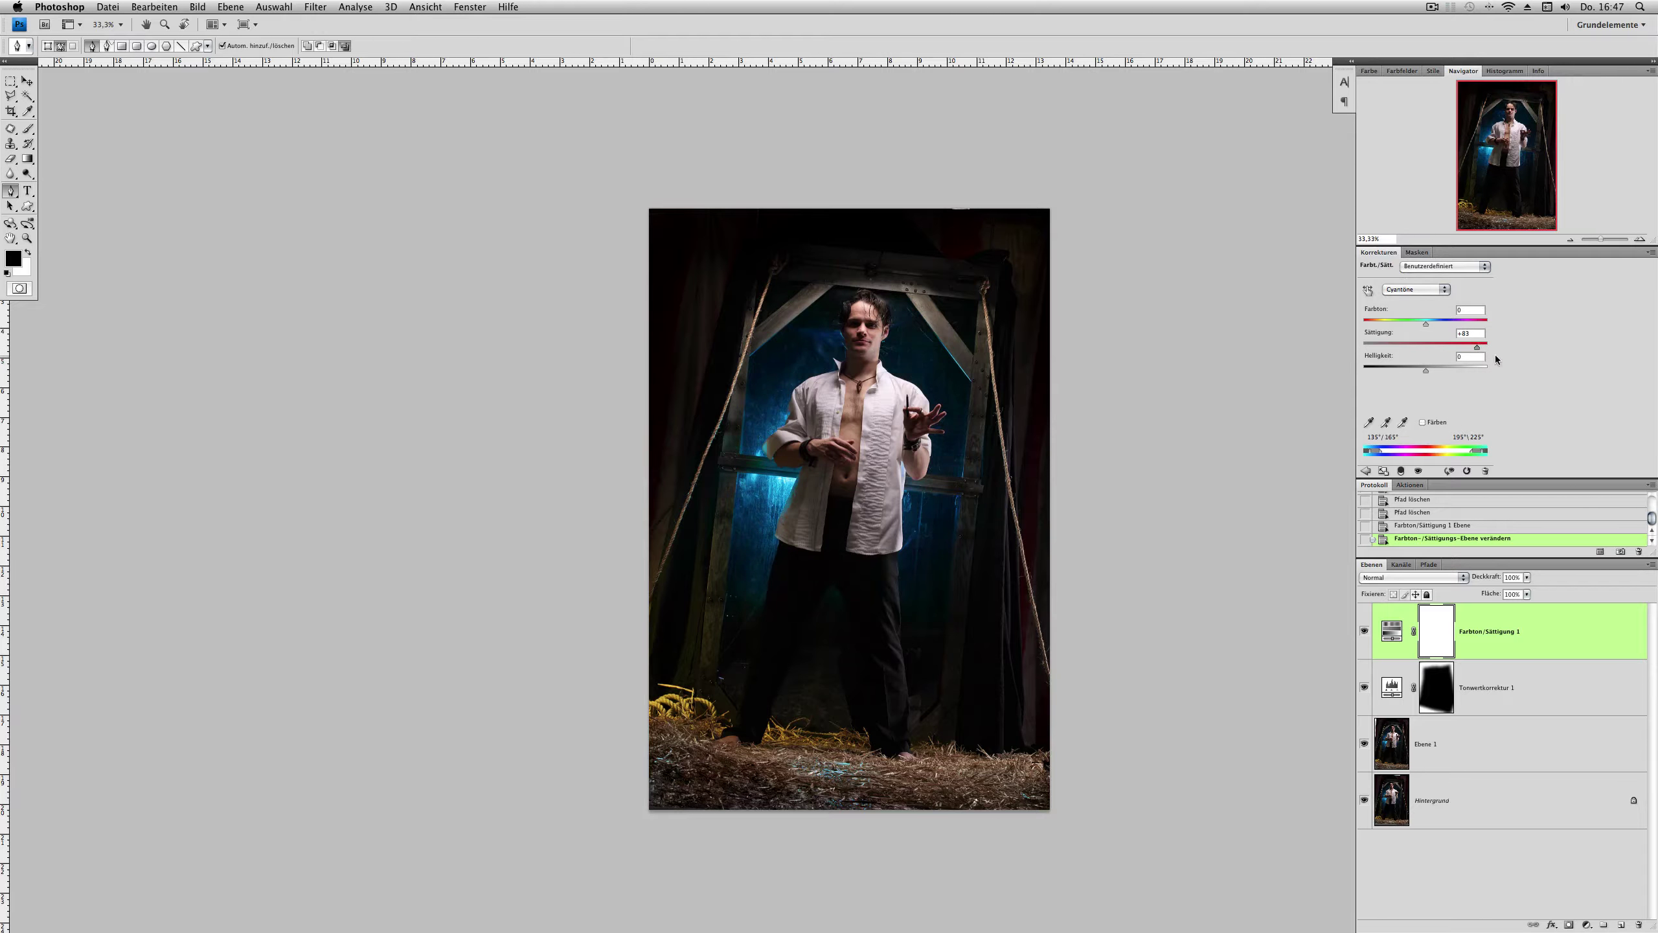
drag(1362, 384, 1446, 370)
Step: Set the Hue/Saturation range back to Master and view the whole image
click(1641, 240)
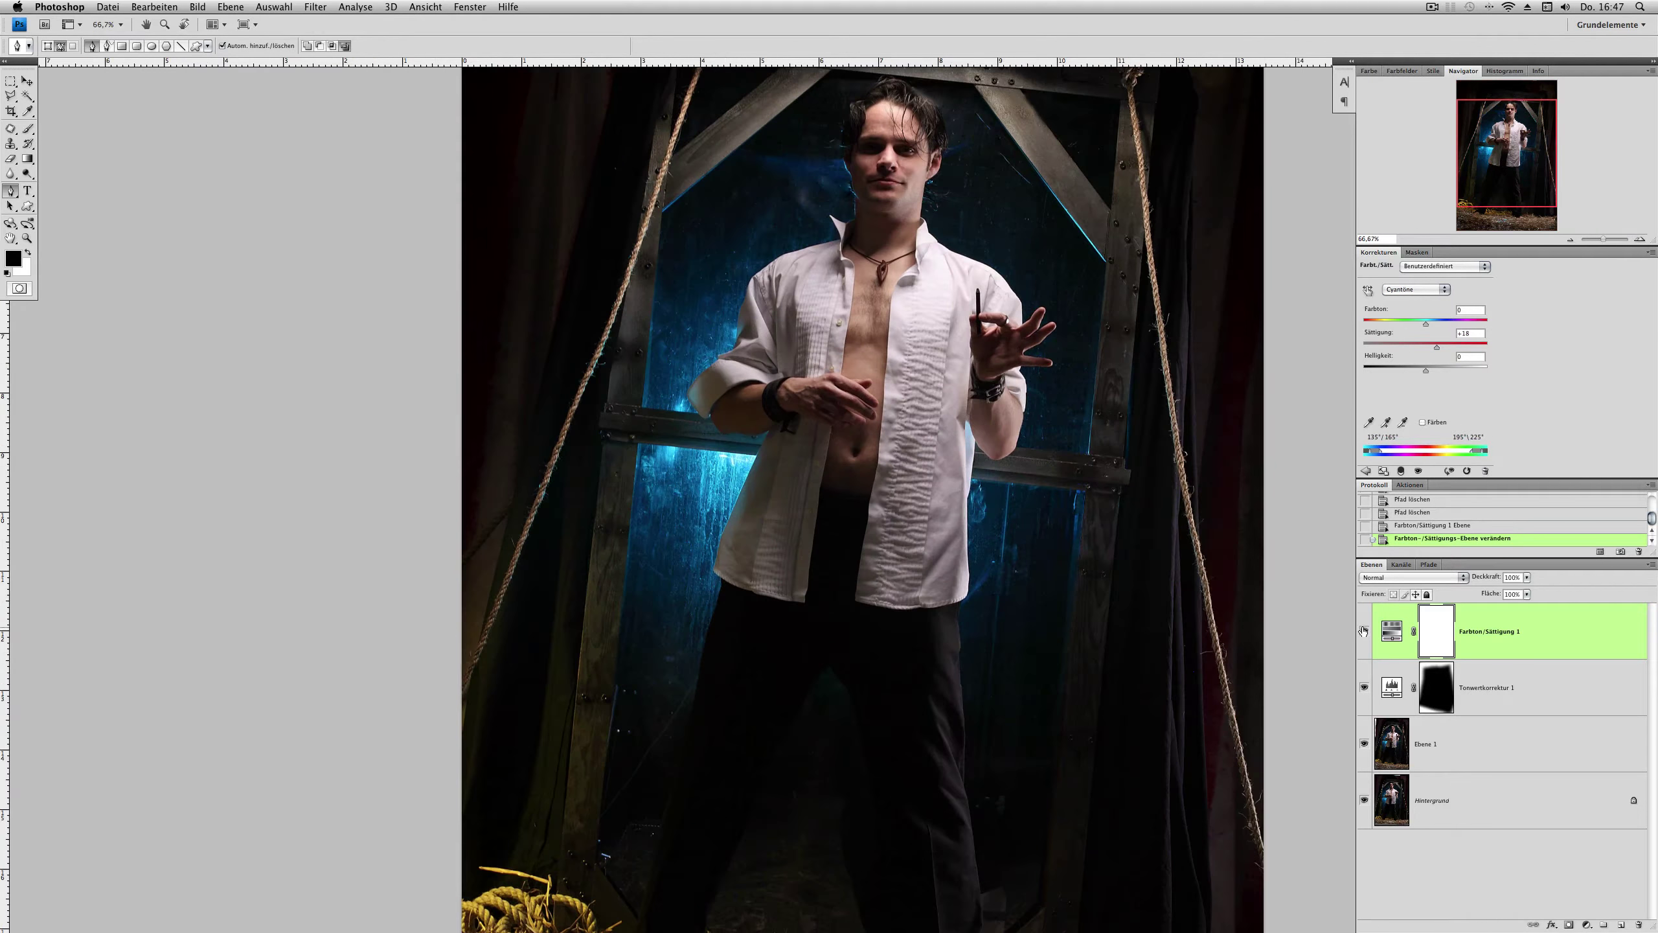
click(1415, 289)
click(1399, 254)
key(super+minus)
Step: Add a Color Balance layer with midtones shifted toward cyan/blue and highlights toward cyan/green
click(1366, 472)
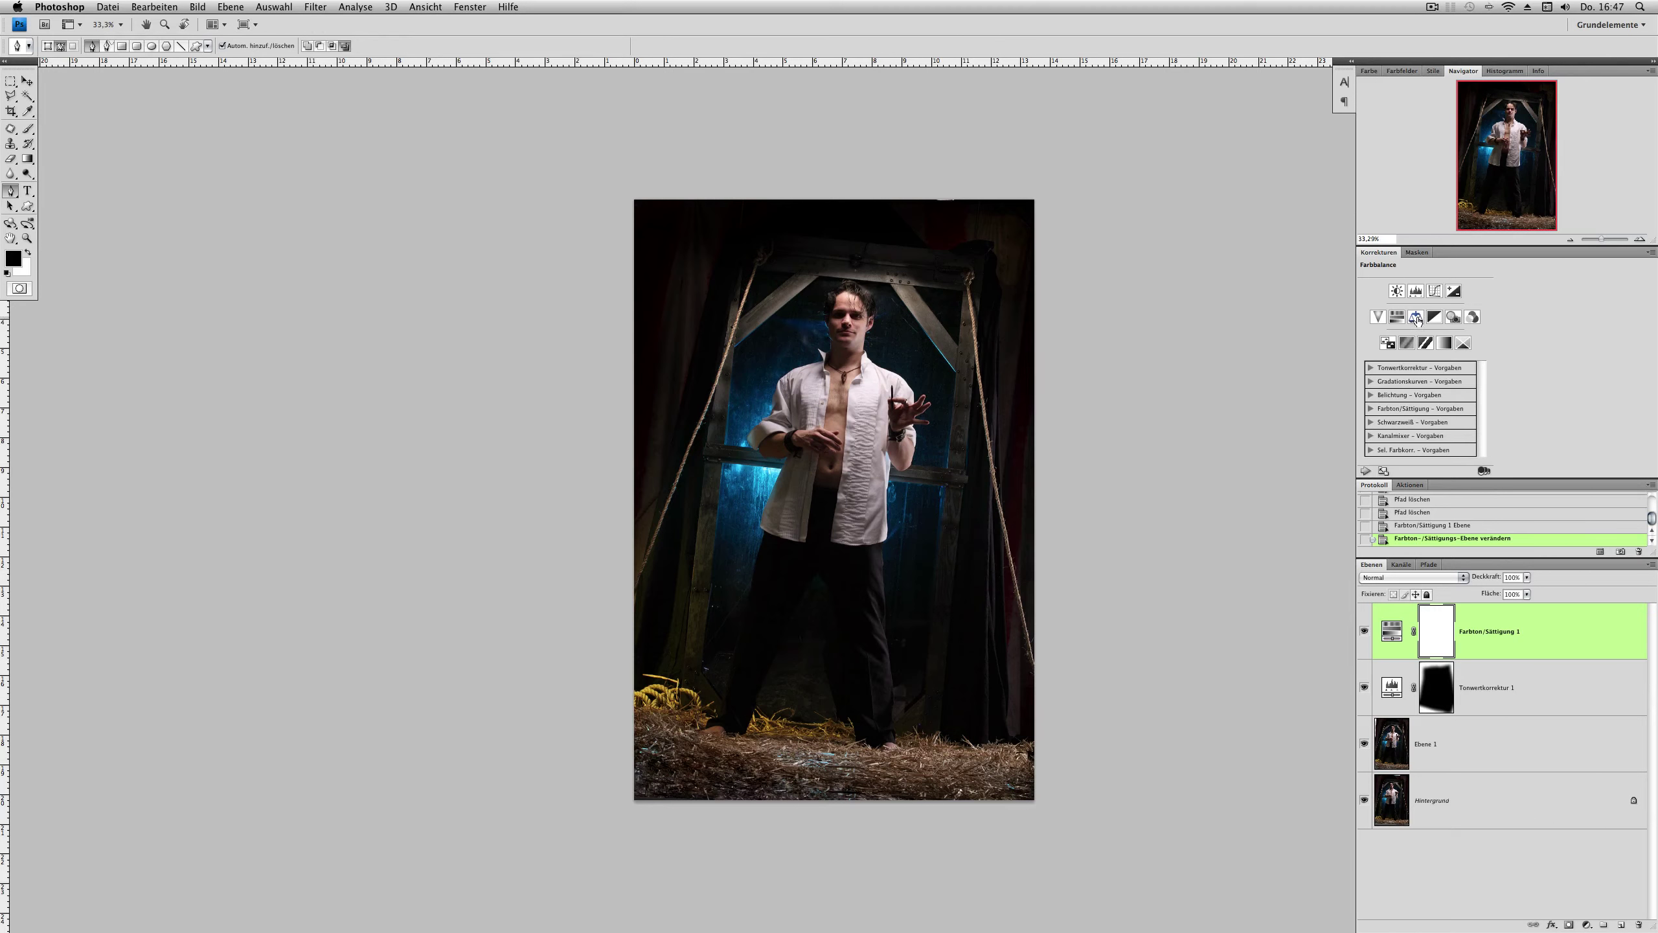
click(1419, 323)
mouse_move(1408, 348)
mouse_down()
mouse_move(1415, 403)
mouse_move(1396, 349)
mouse_move(1422, 376)
mouse_up()
click(1396, 307)
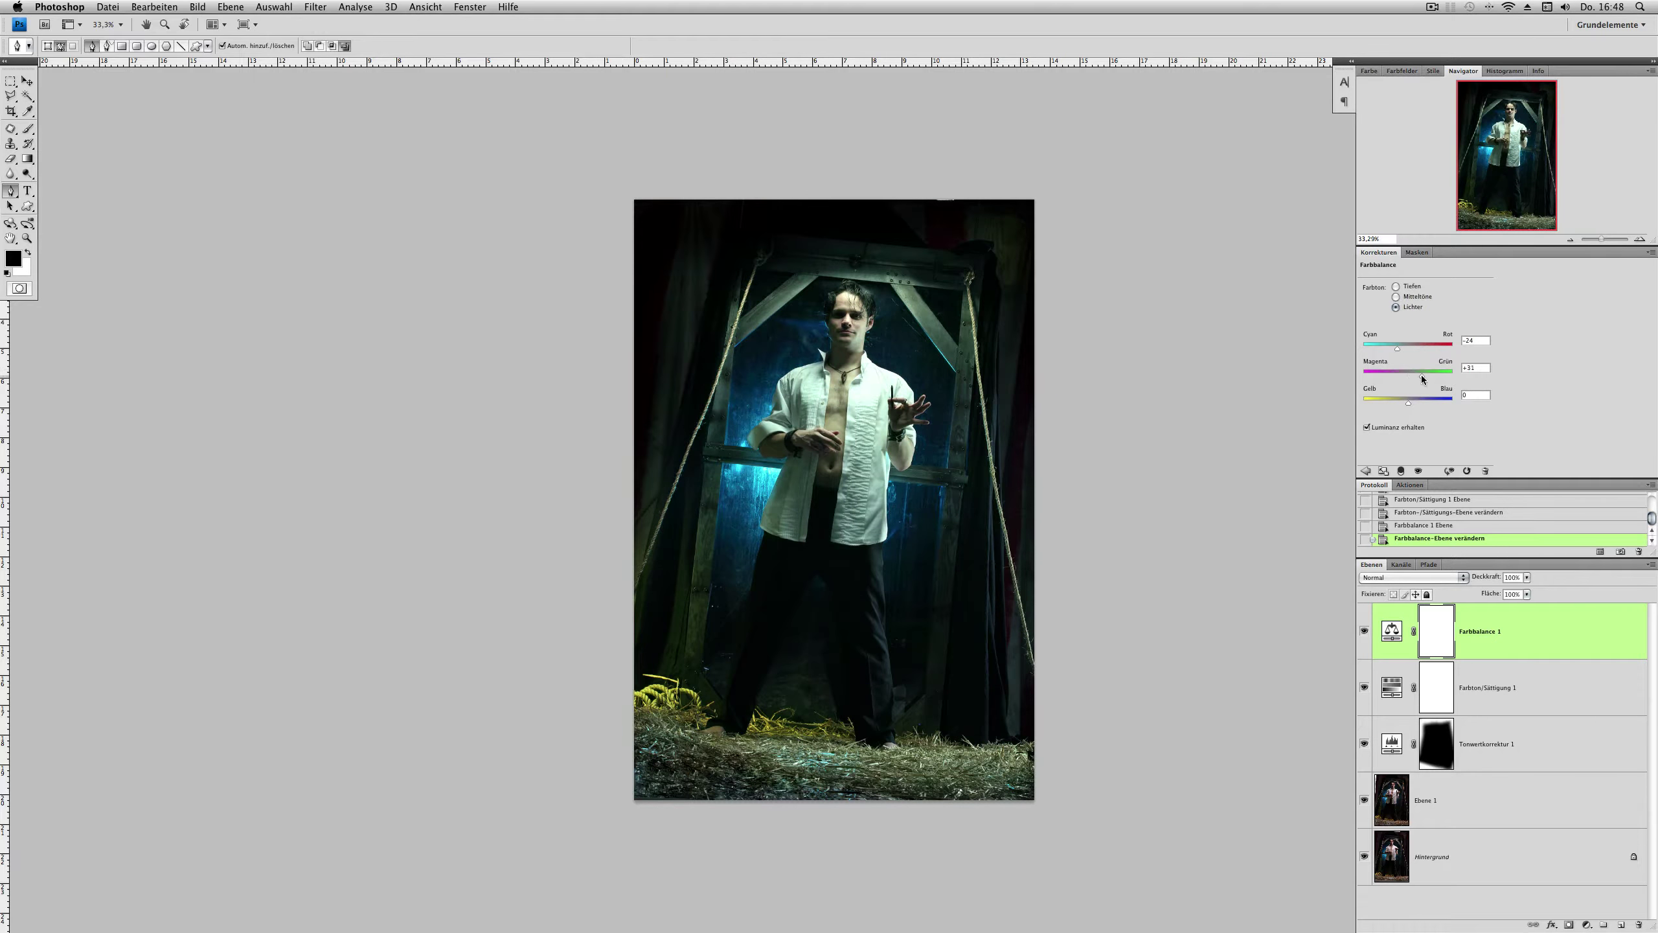
click(1365, 470)
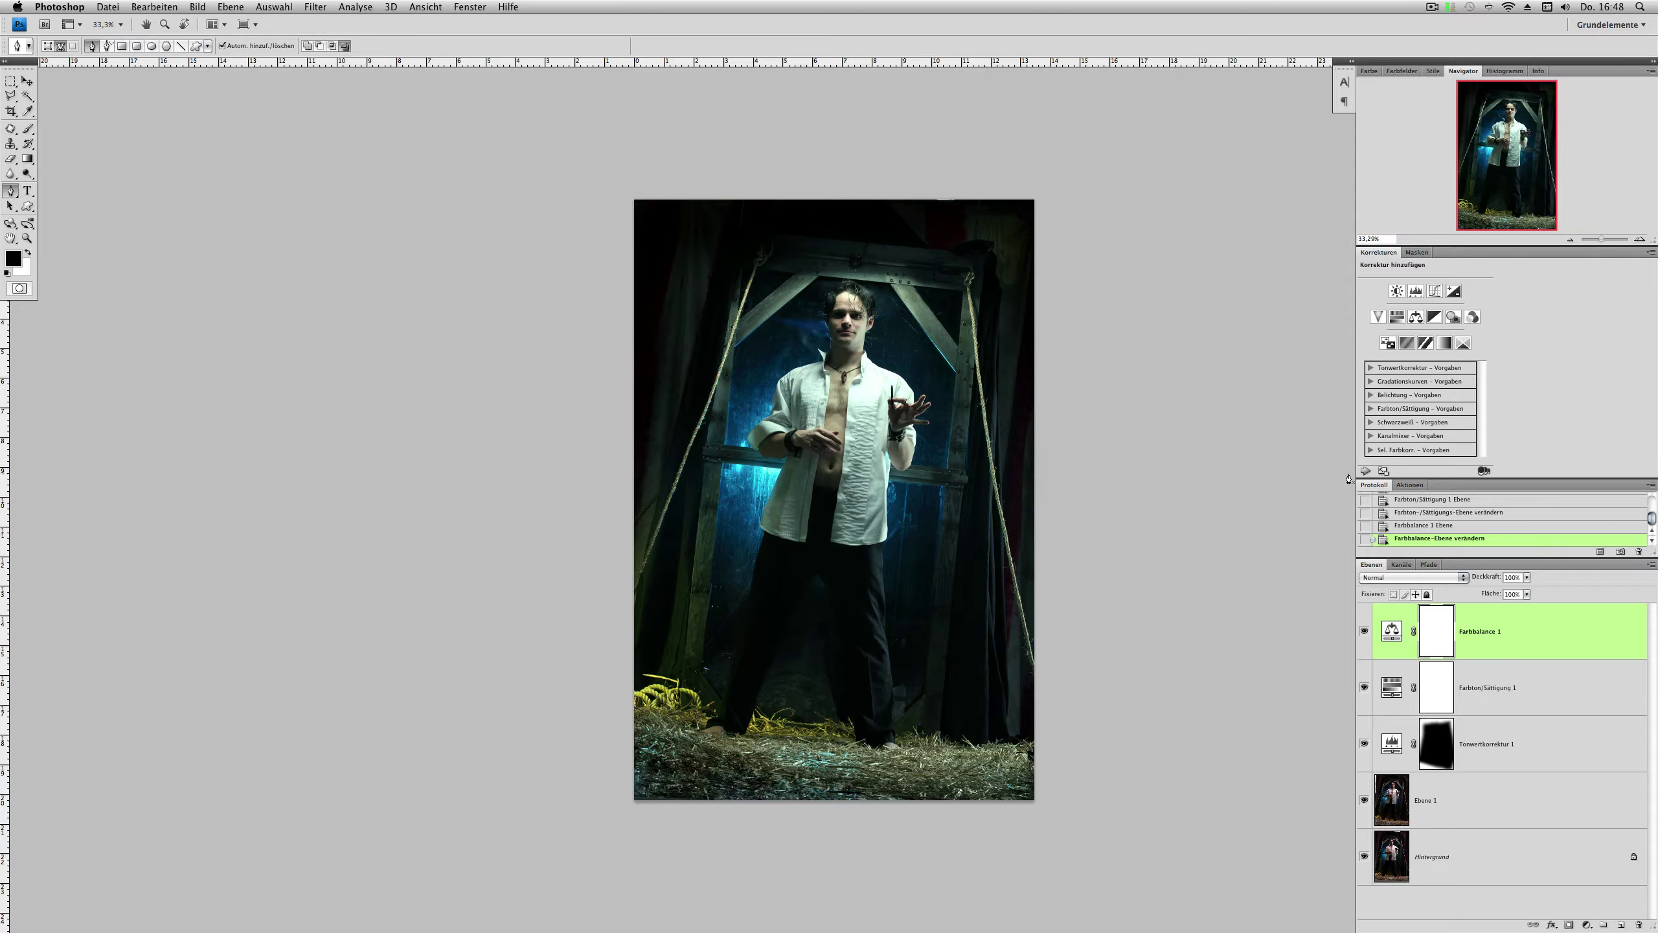
Step: Mask the colour shift off the bottom-left straw and legs, painting part of the legs back in white
key(b)
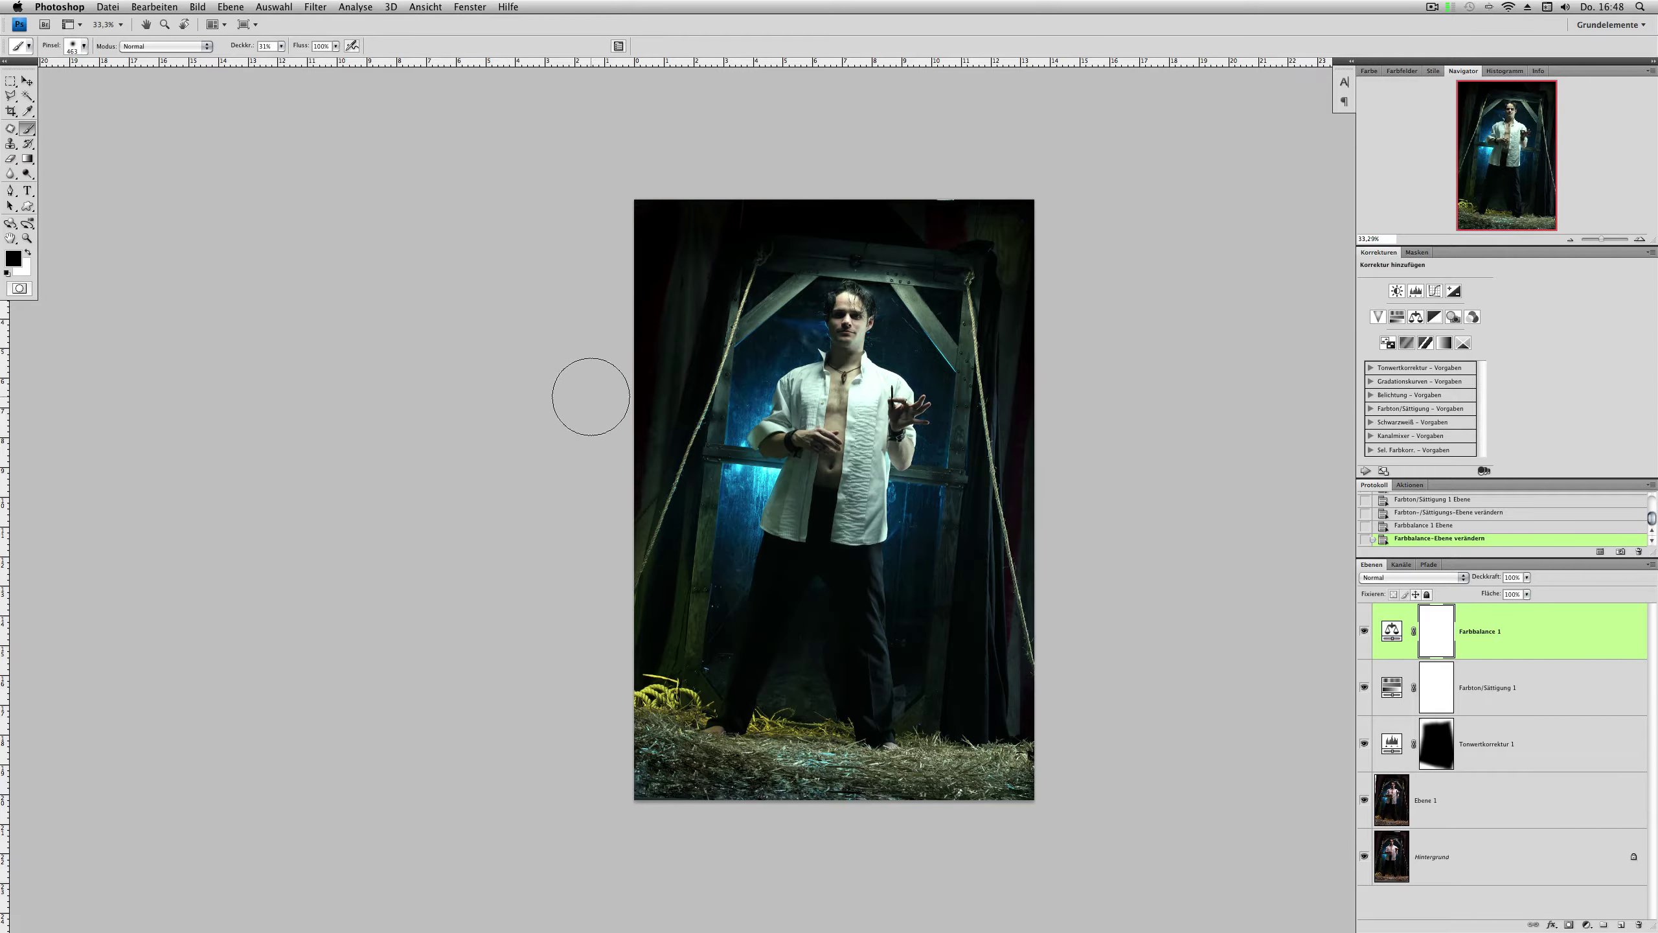
drag(619, 763, 672, 765)
drag(774, 806, 848, 644)
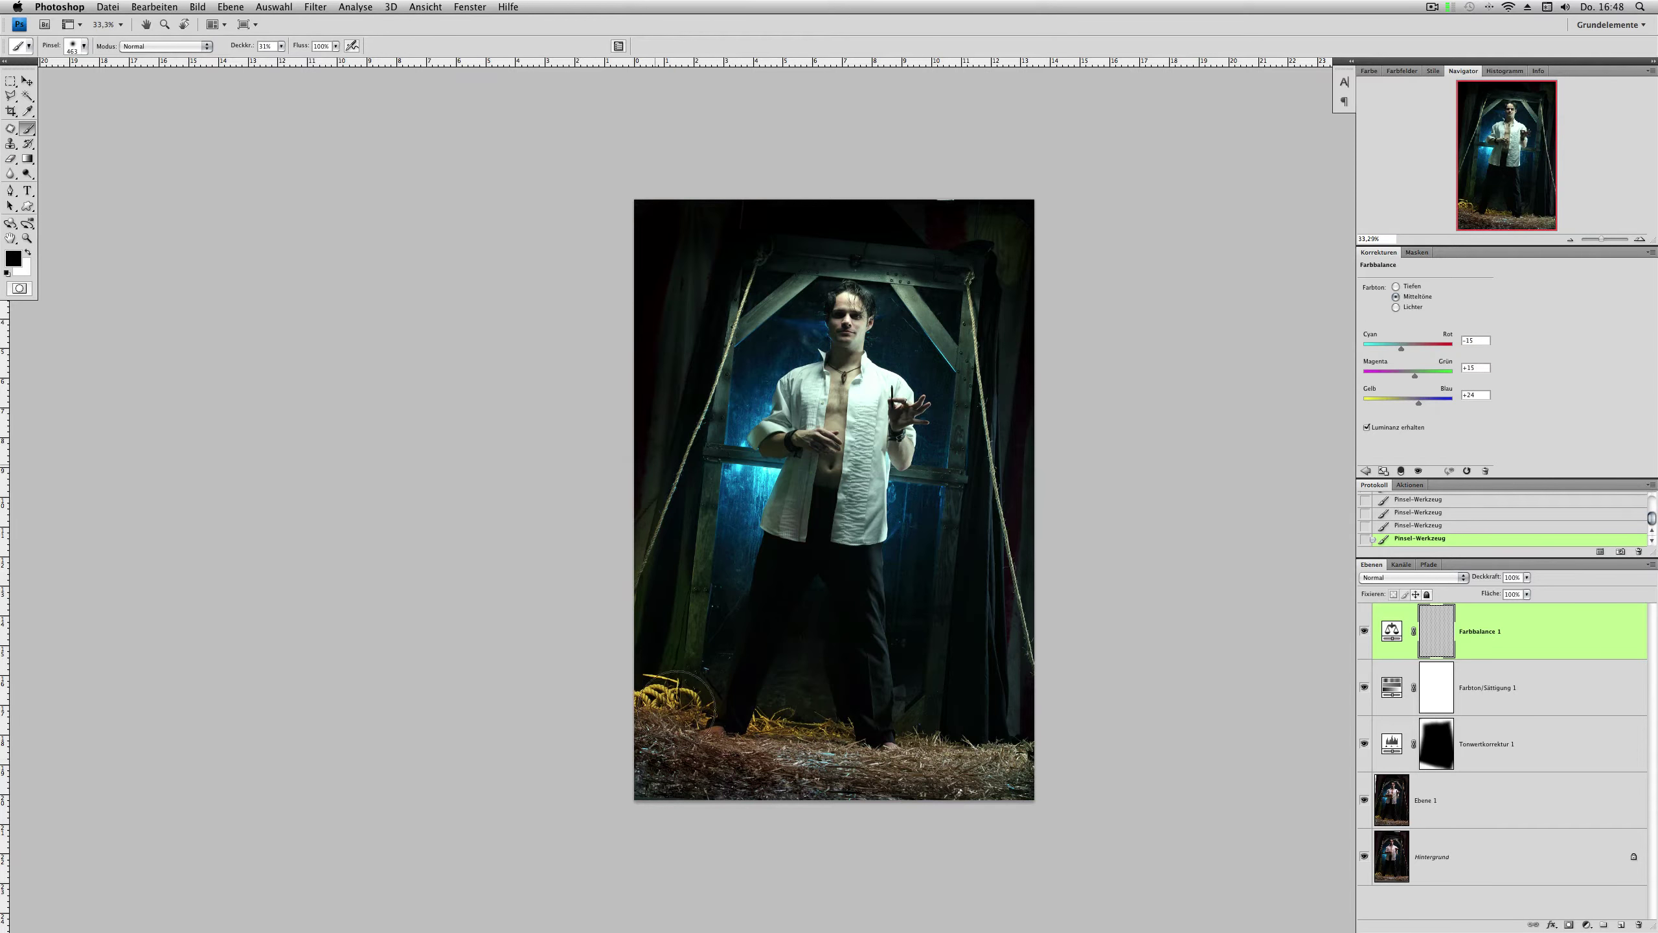
key(x)
drag(800, 702, 863, 699)
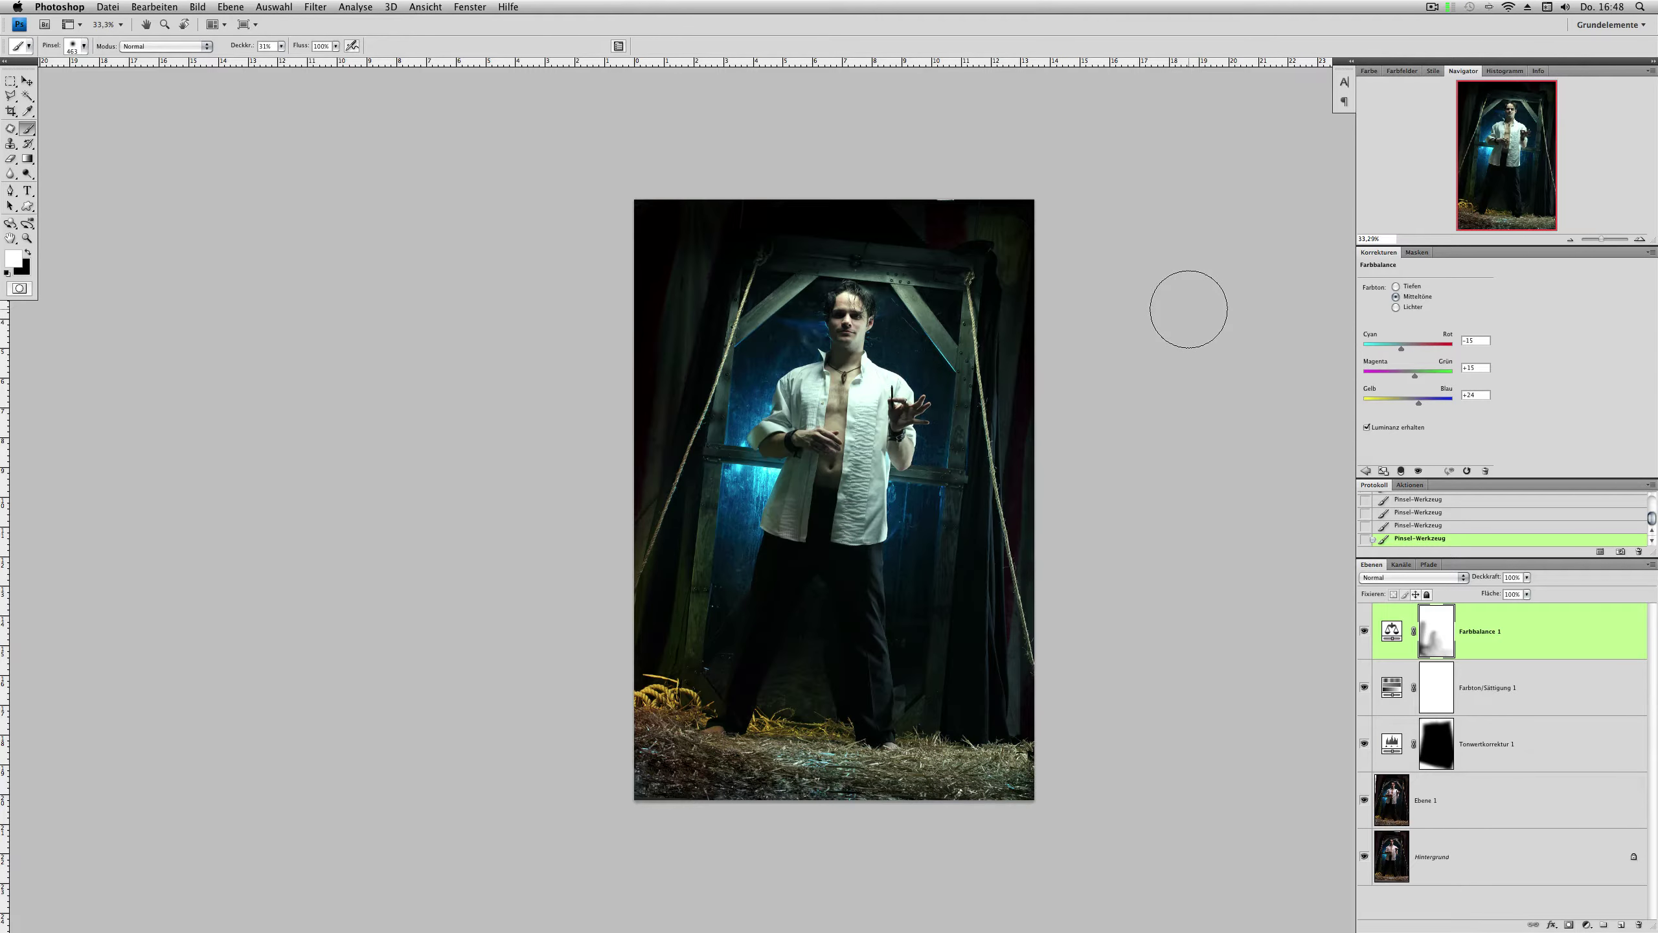
key(super+plus)
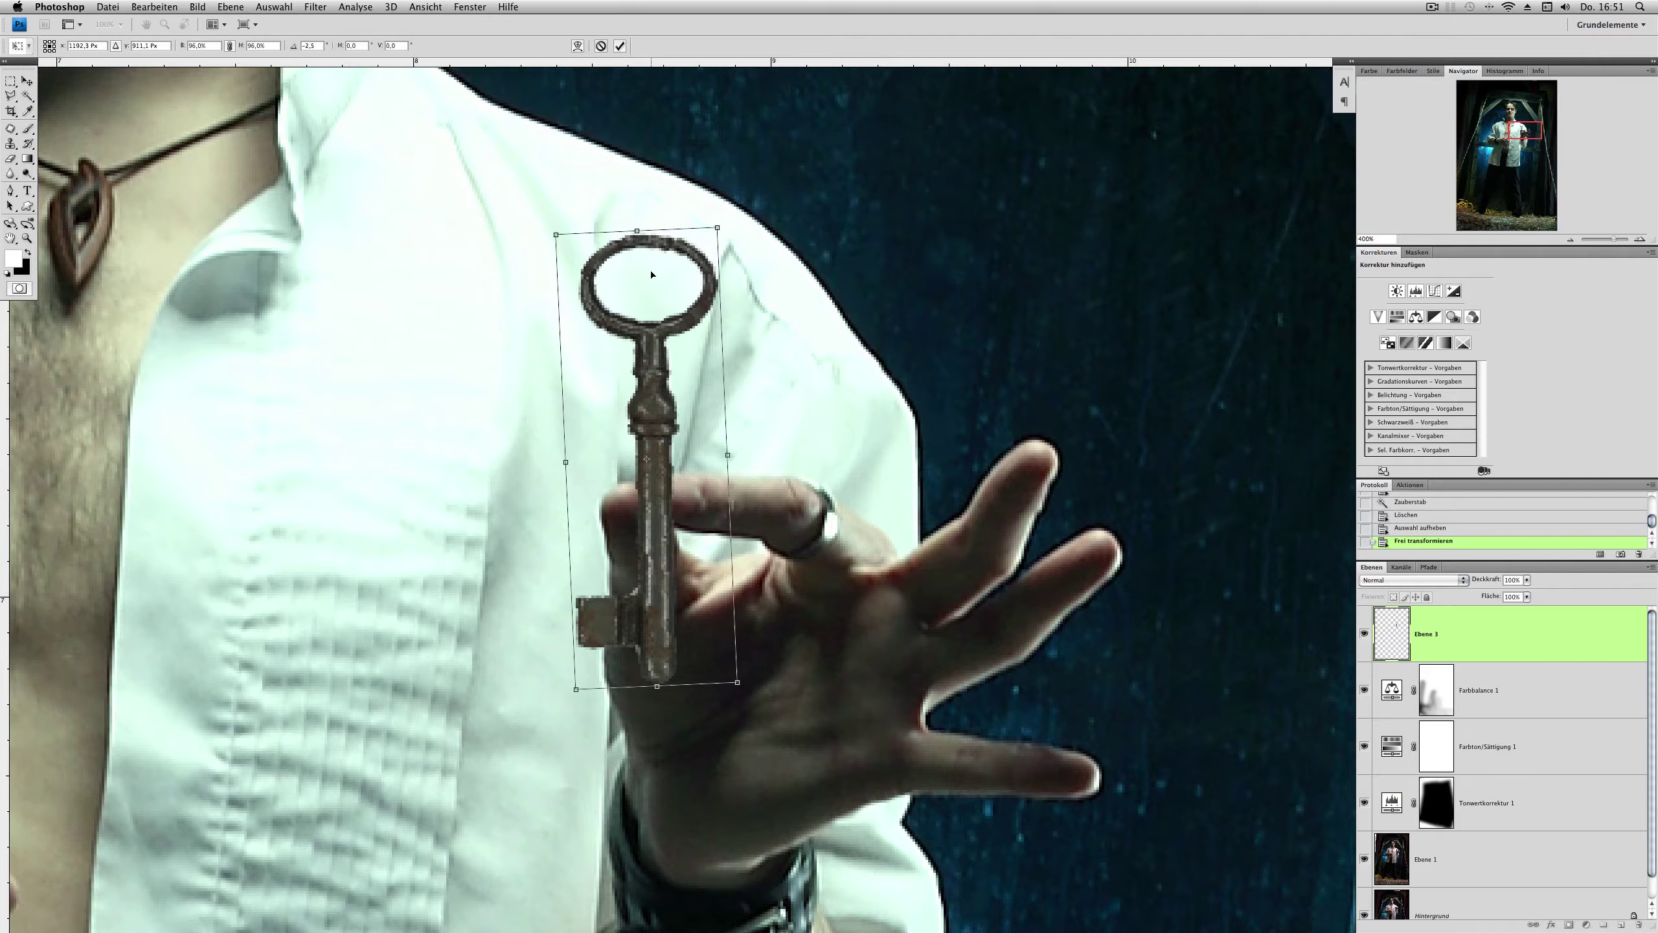
Step: Nudge the floating key slightly left, confirm the transform, and set it to 50% opacity
drag(651, 275, 649, 275)
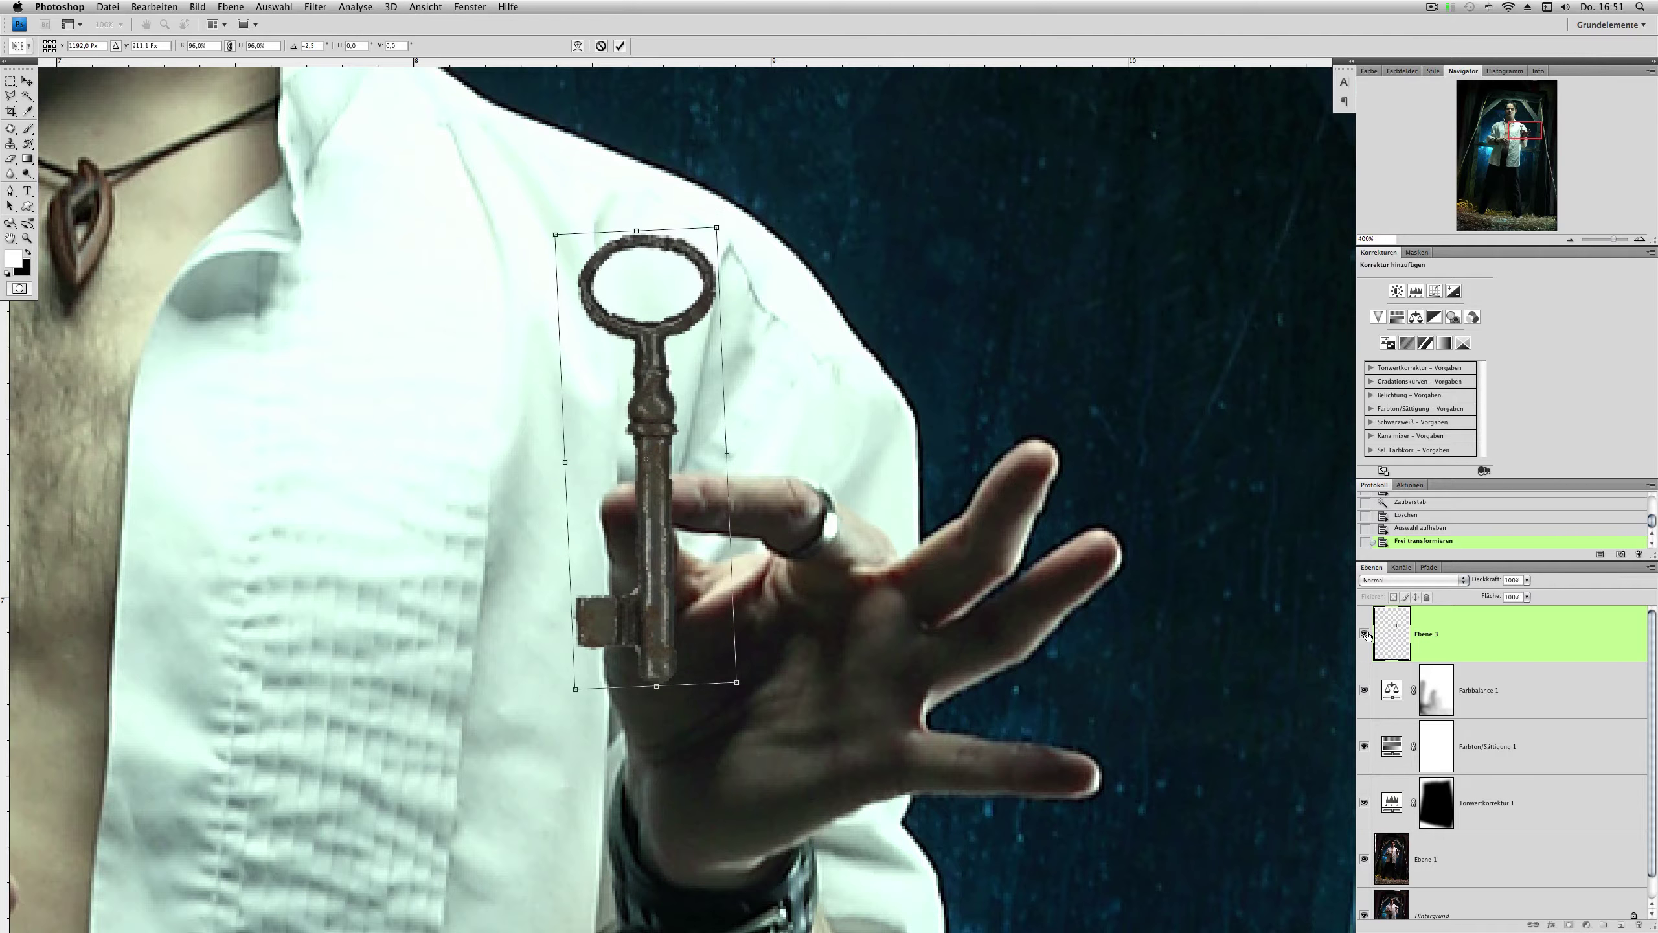
key(Return)
key(4)
key(5)
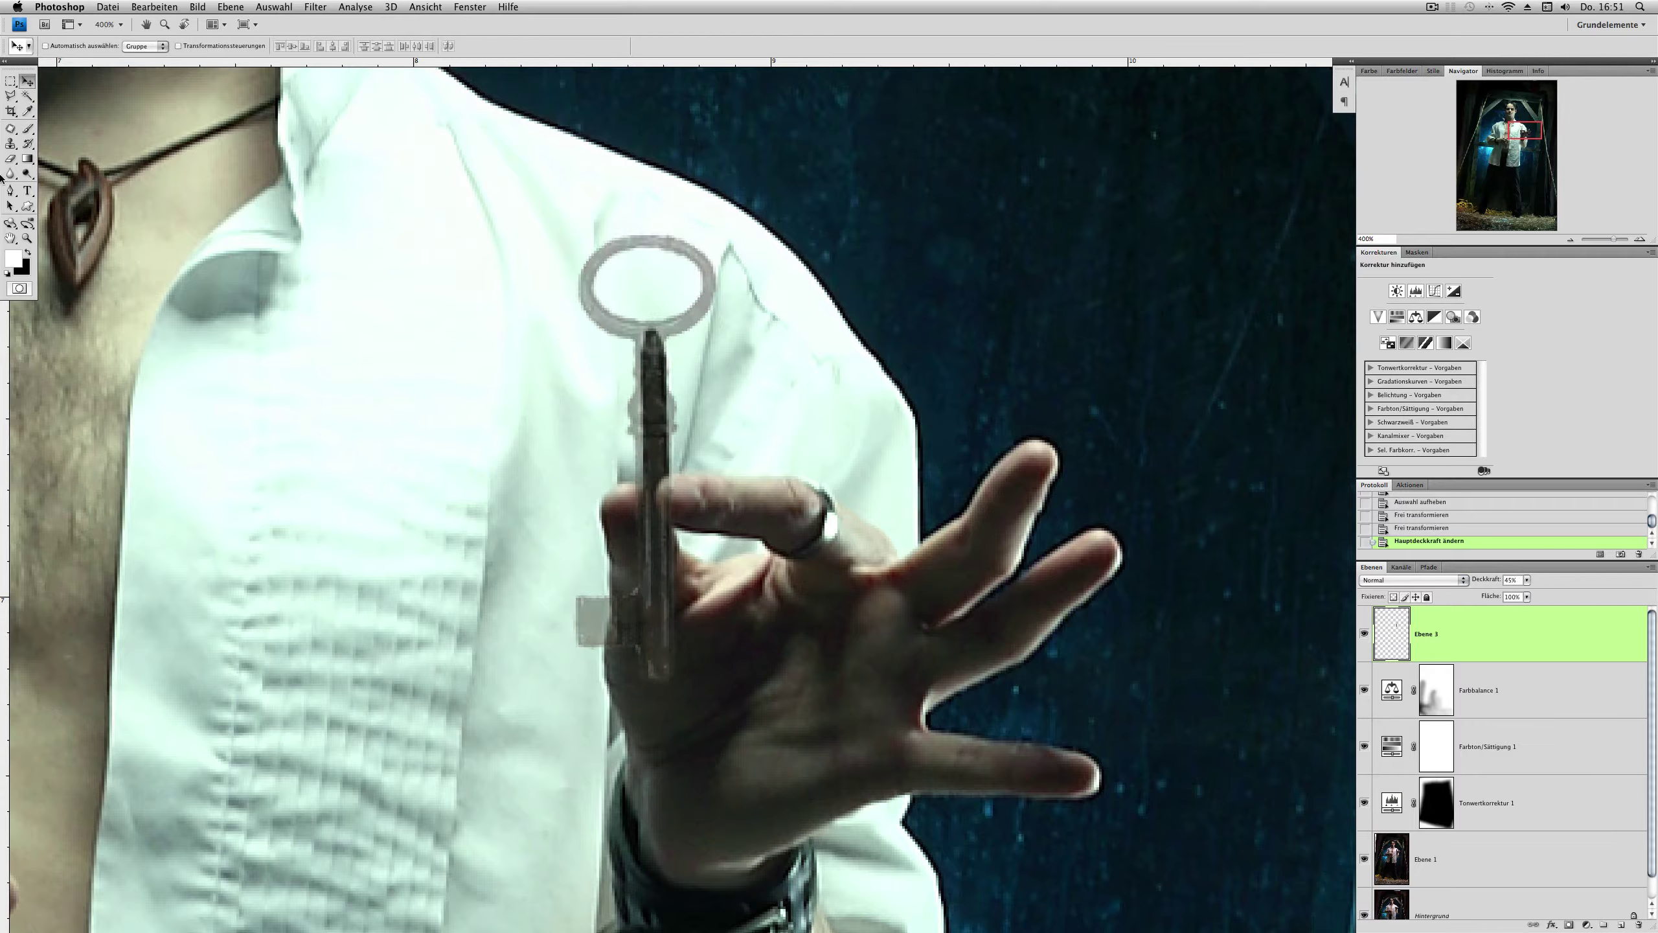
Step: Erase the key where it overlaps the fingers, then restore it to full opacity
key(e)
right_click(780, 304)
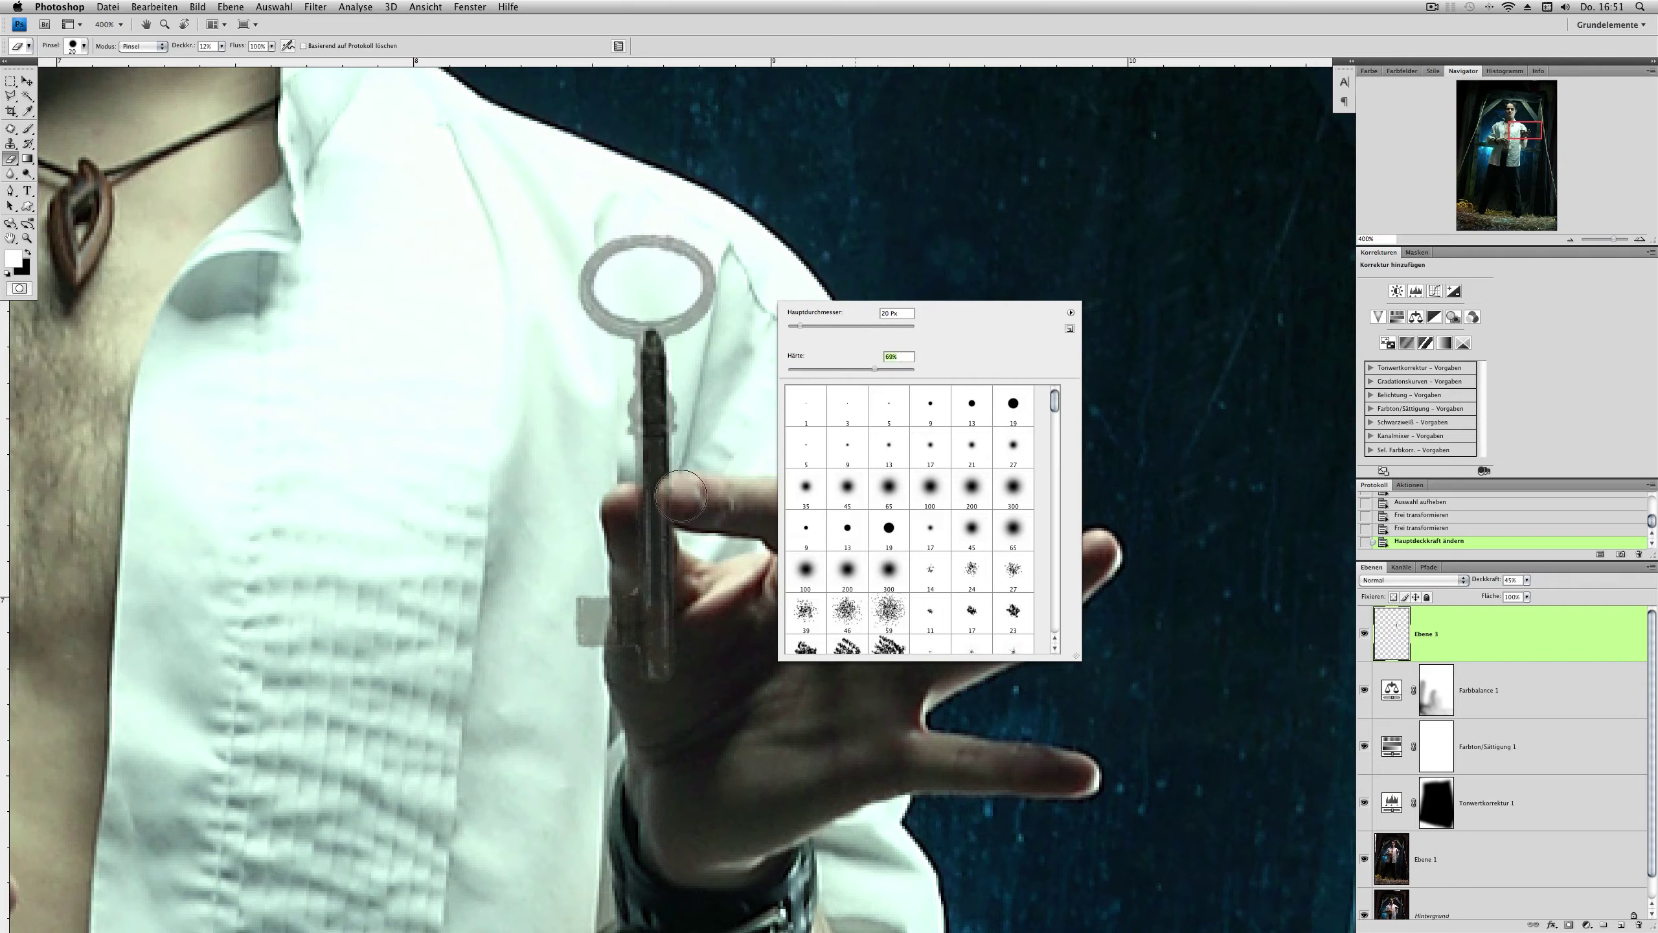
key(Return)
drag(673, 483, 725, 496)
mouse_move(665, 480)
mouse_down()
mouse_move(712, 499)
mouse_move(718, 487)
mouse_move(679, 498)
mouse_move(696, 500)
mouse_up()
key(0)
right_click(704, 483)
click(838, 718)
key(Return)
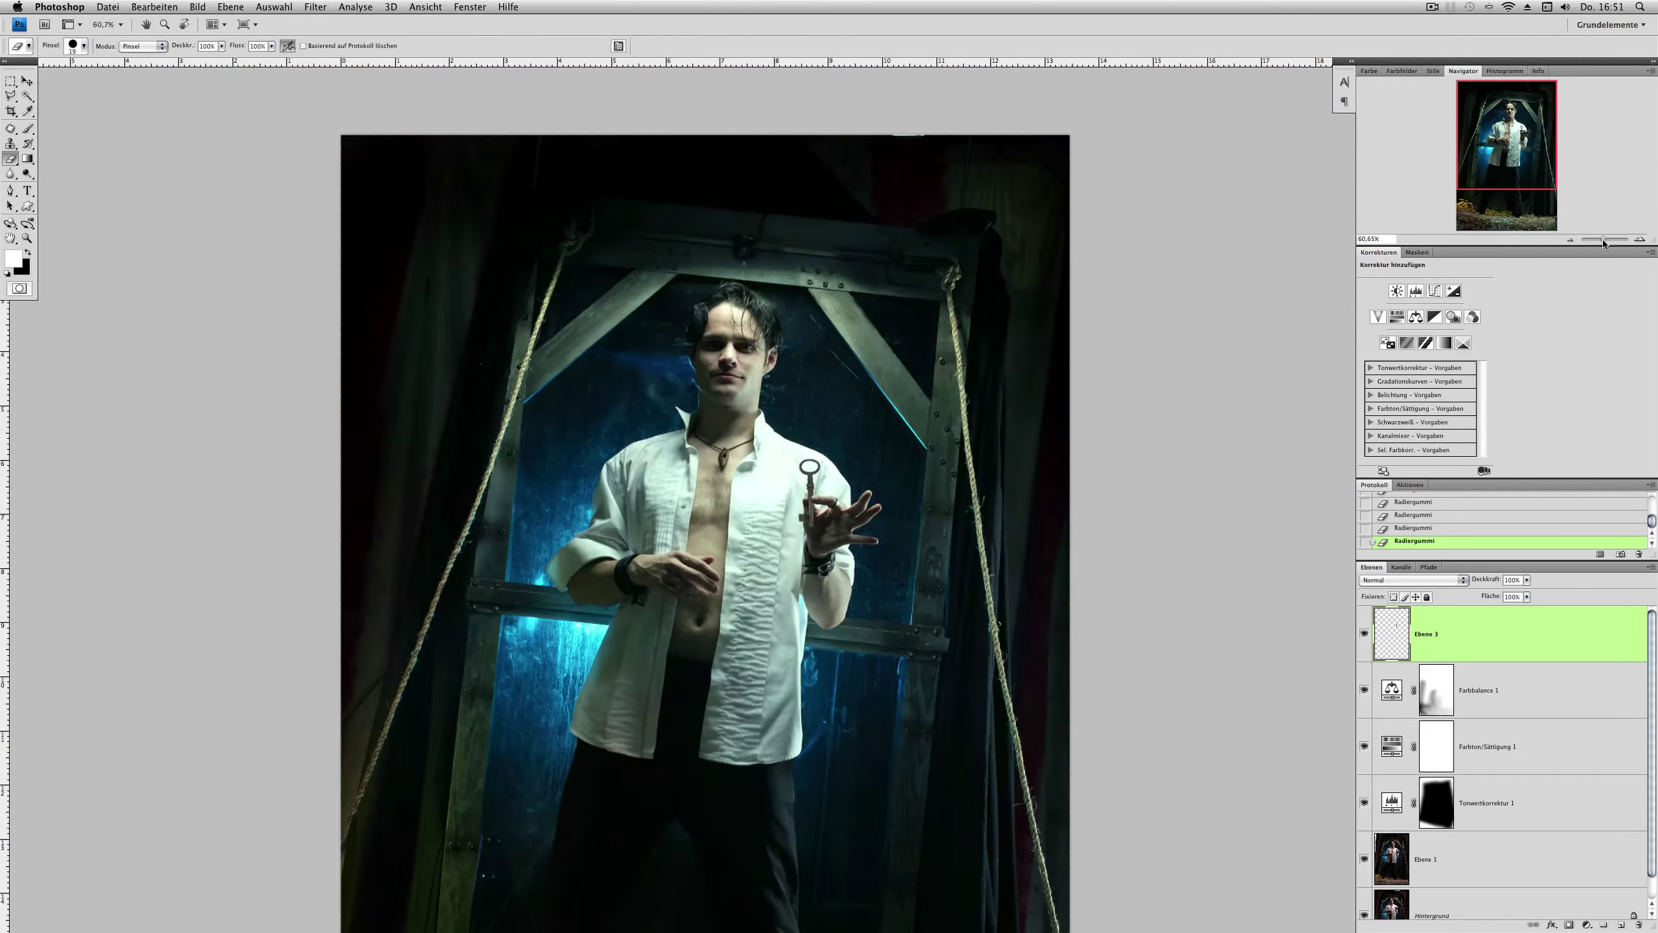
drag(1613, 239, 1608, 241)
Step: Darken the key with a Levels adjustment to match the scene
click(197, 6)
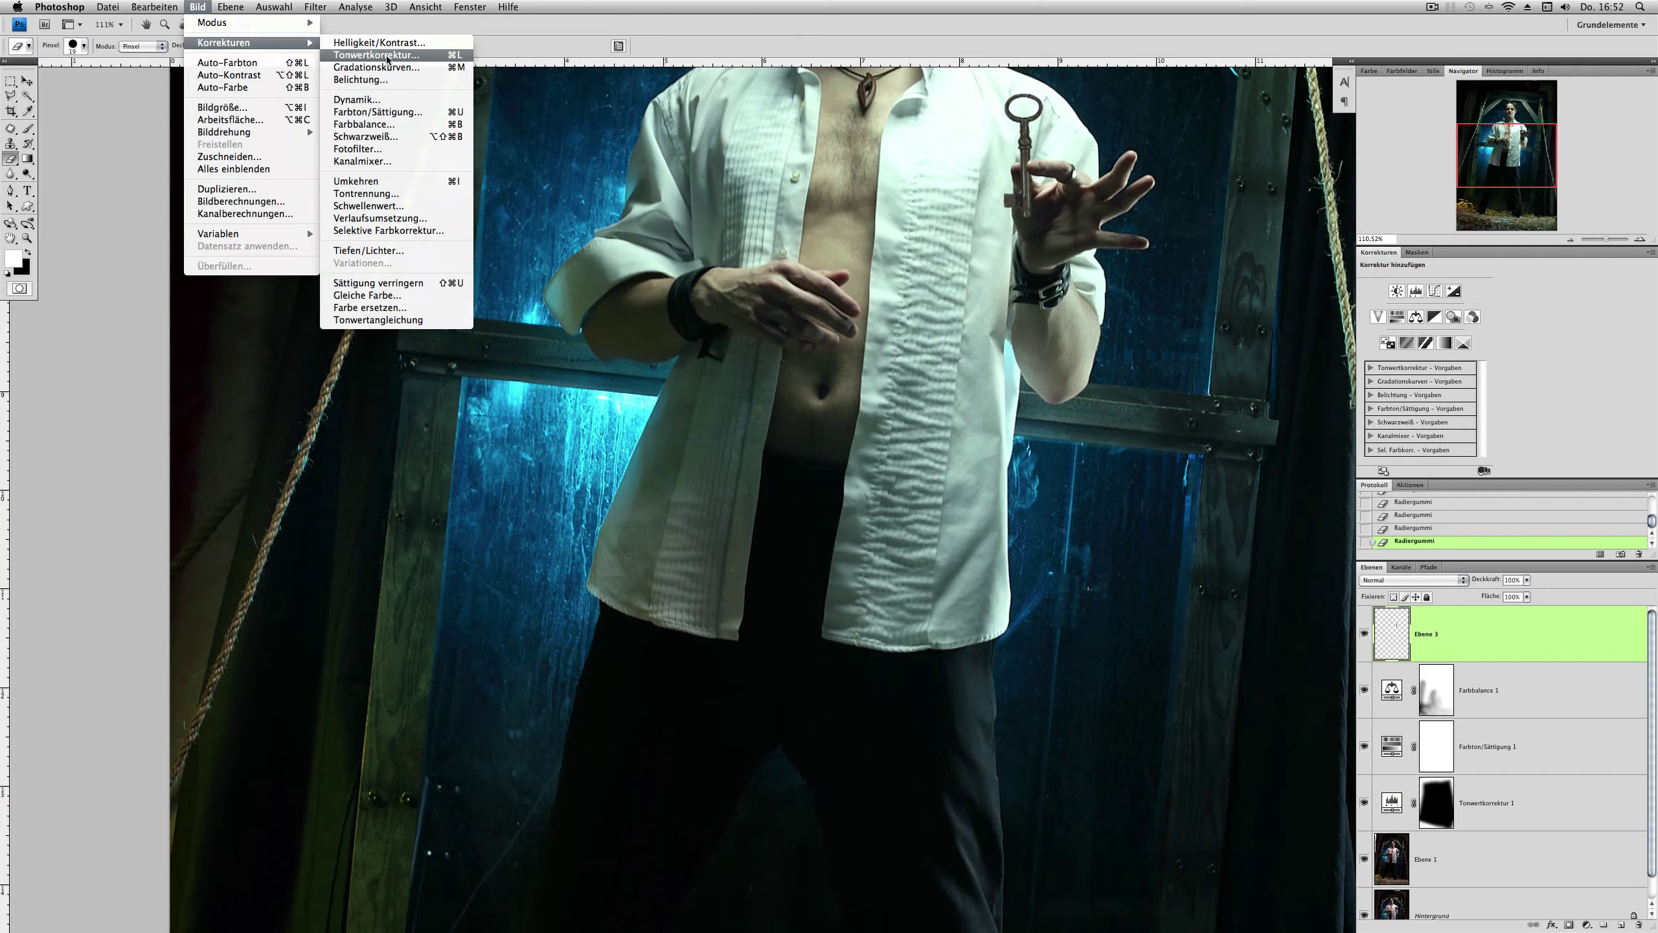
click(353, 49)
drag(1181, 364, 1194, 366)
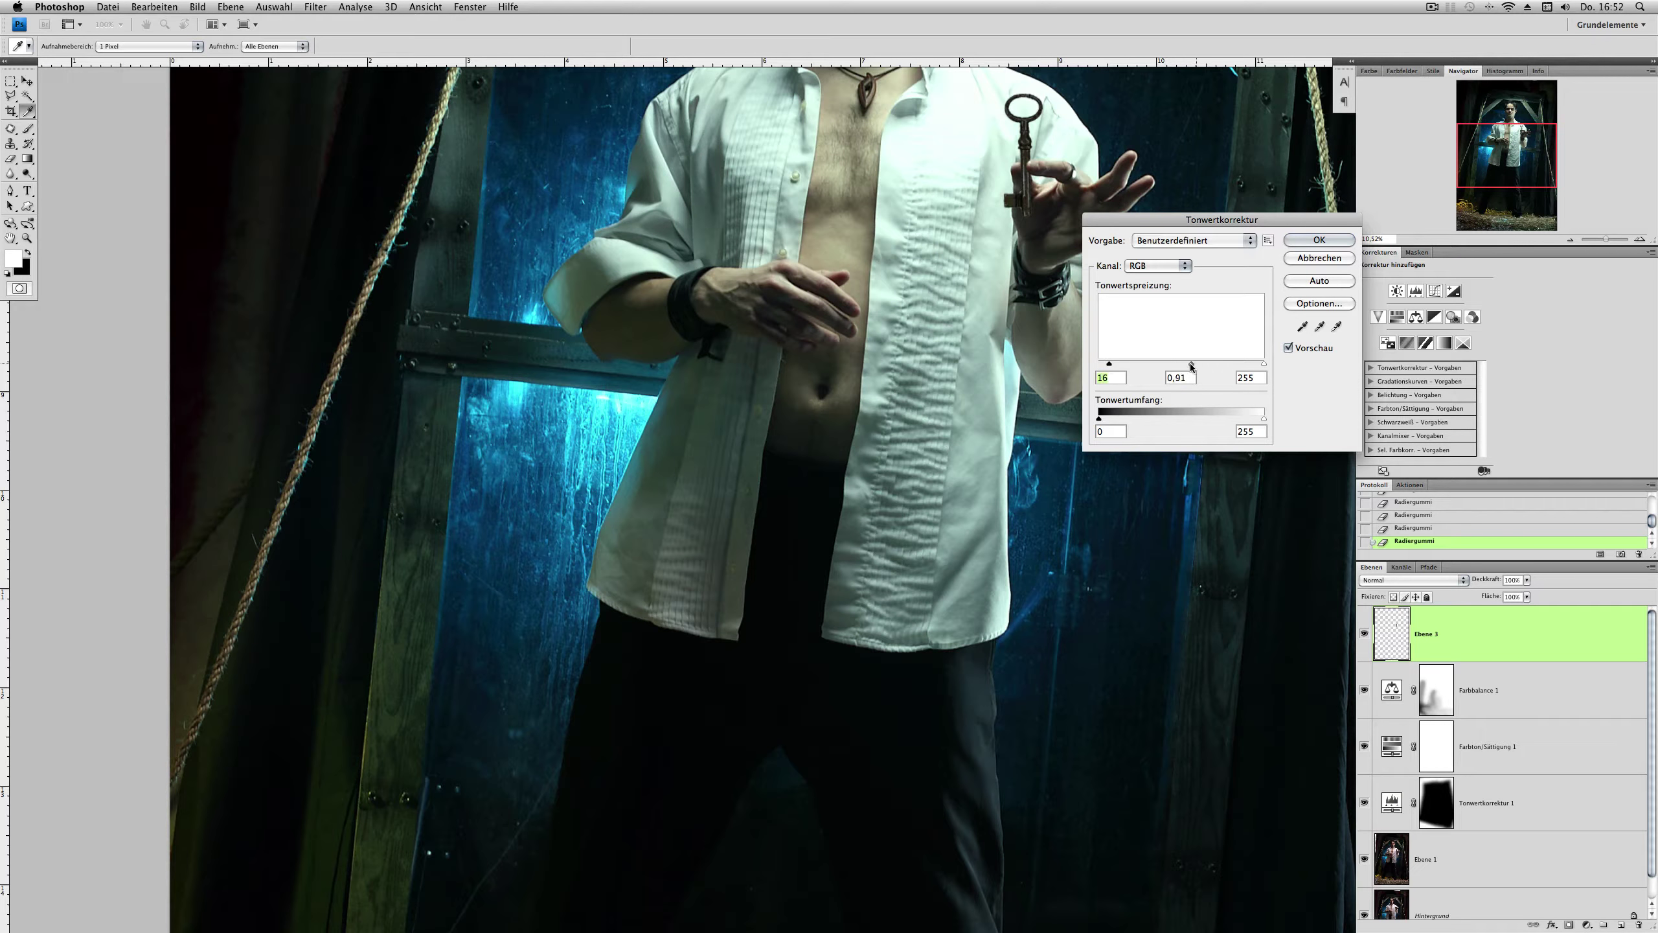
key(Return)
key(e)
click(1570, 239)
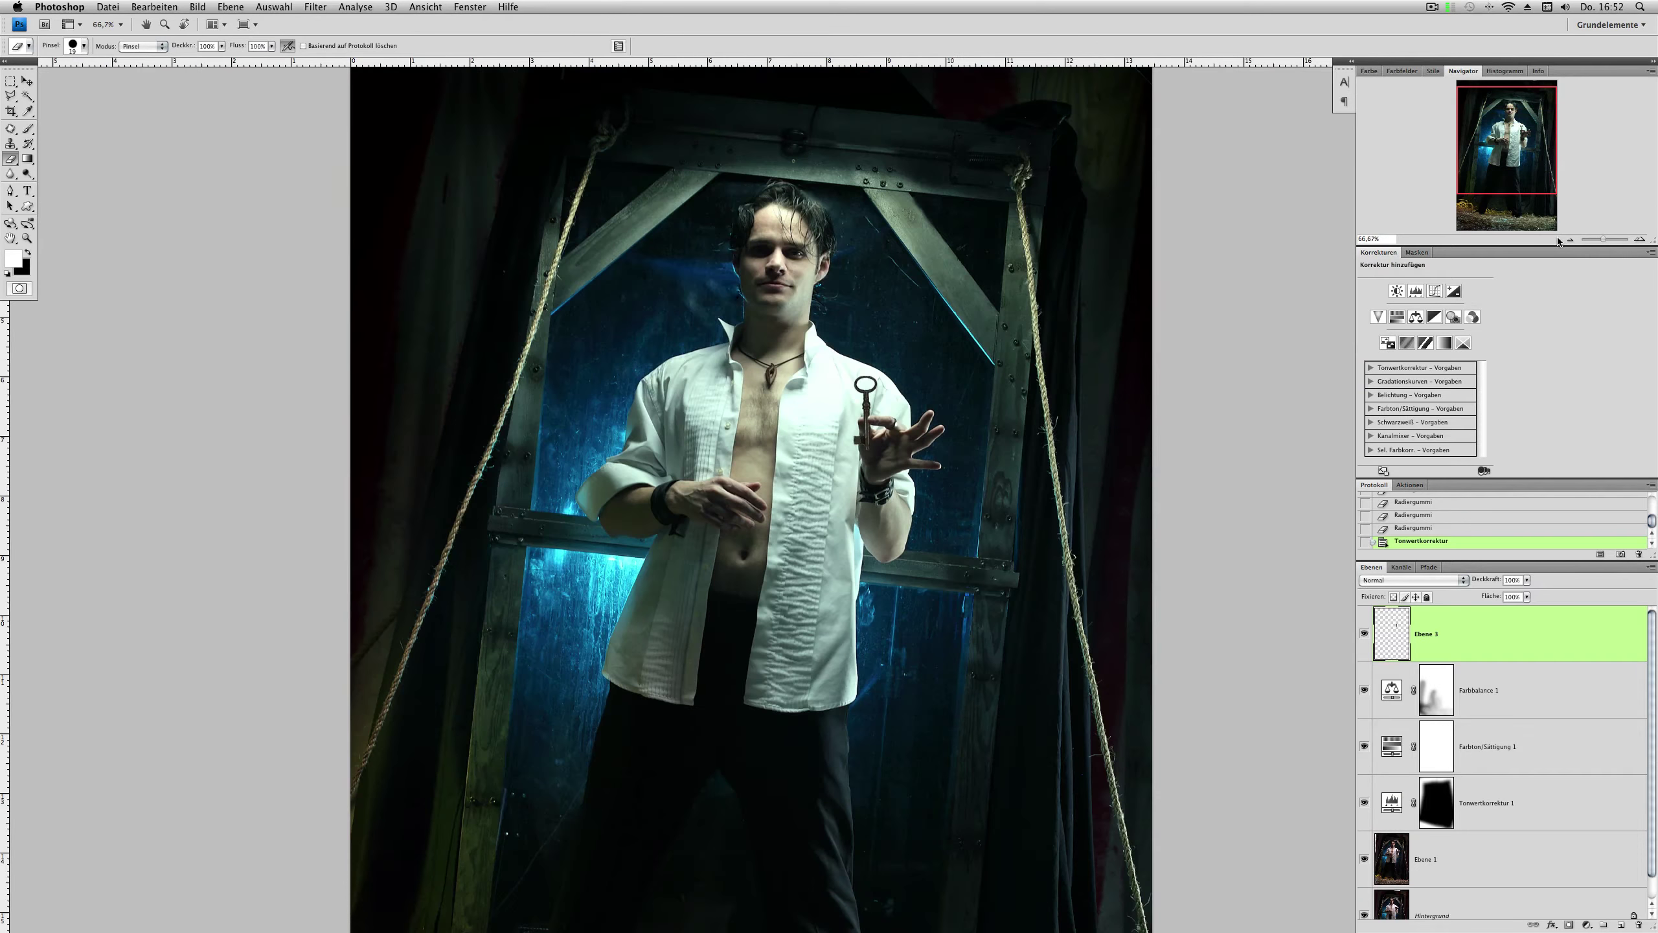
Step: On Ebene 1, patch out the small bright spot on the top beam at close zoom
click(1420, 838)
key(ctrl+plus)
key(ctrl+plus)
key(ctrl+plus)
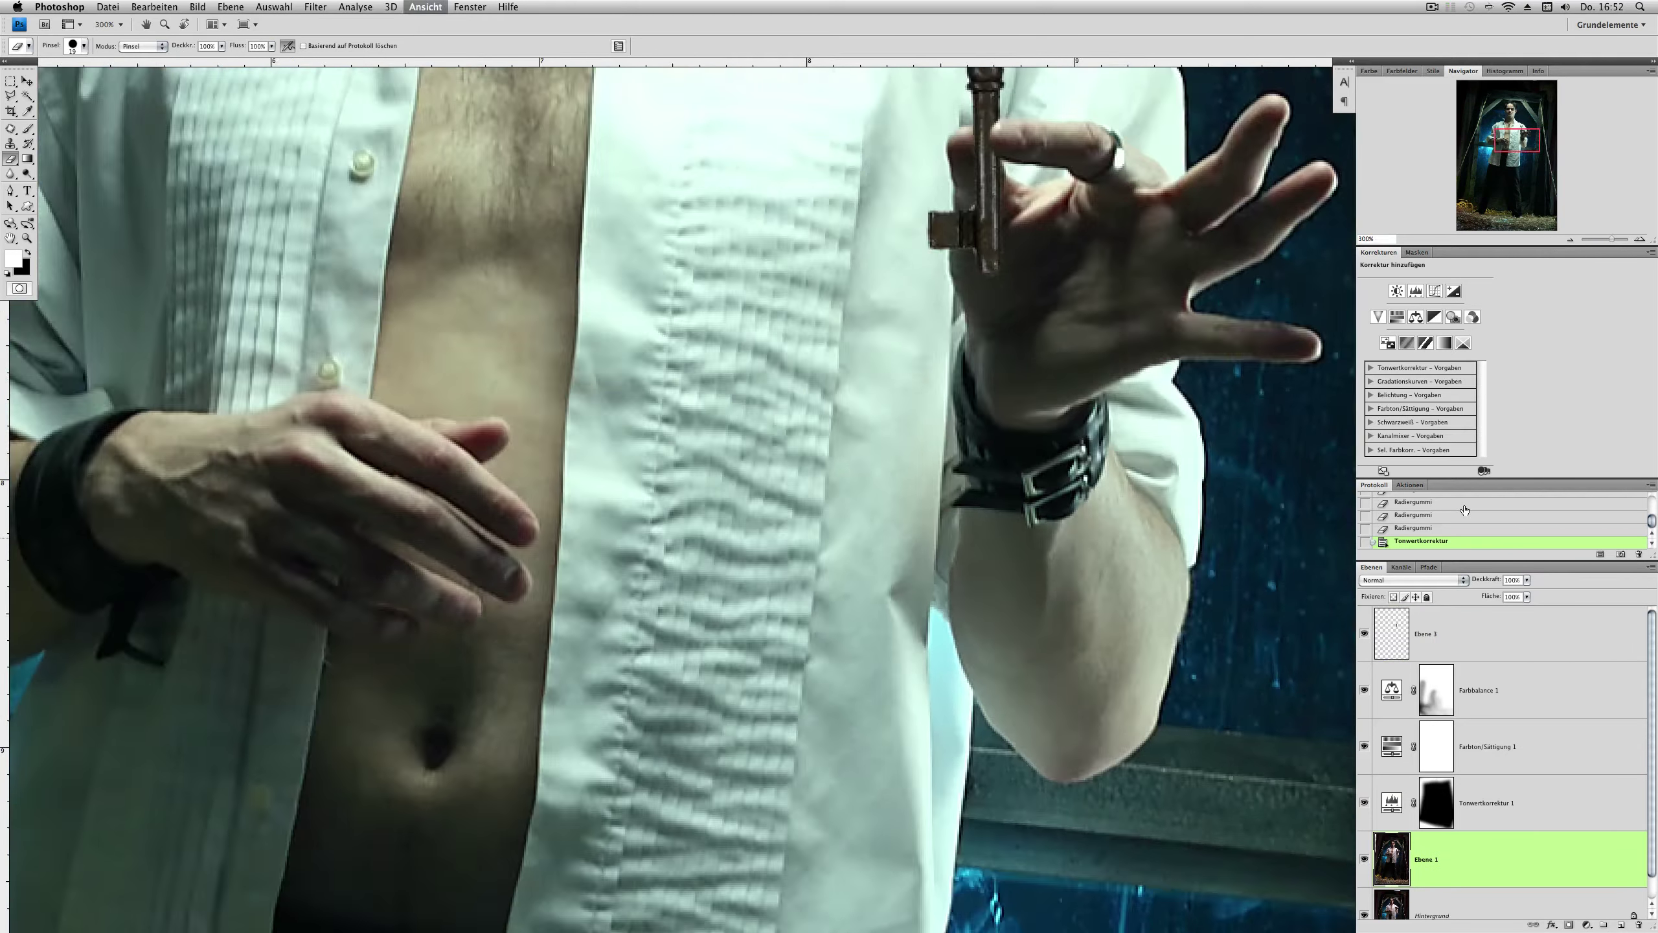
key(ctrl+plus)
key(ctrl+plus)
click(11, 129)
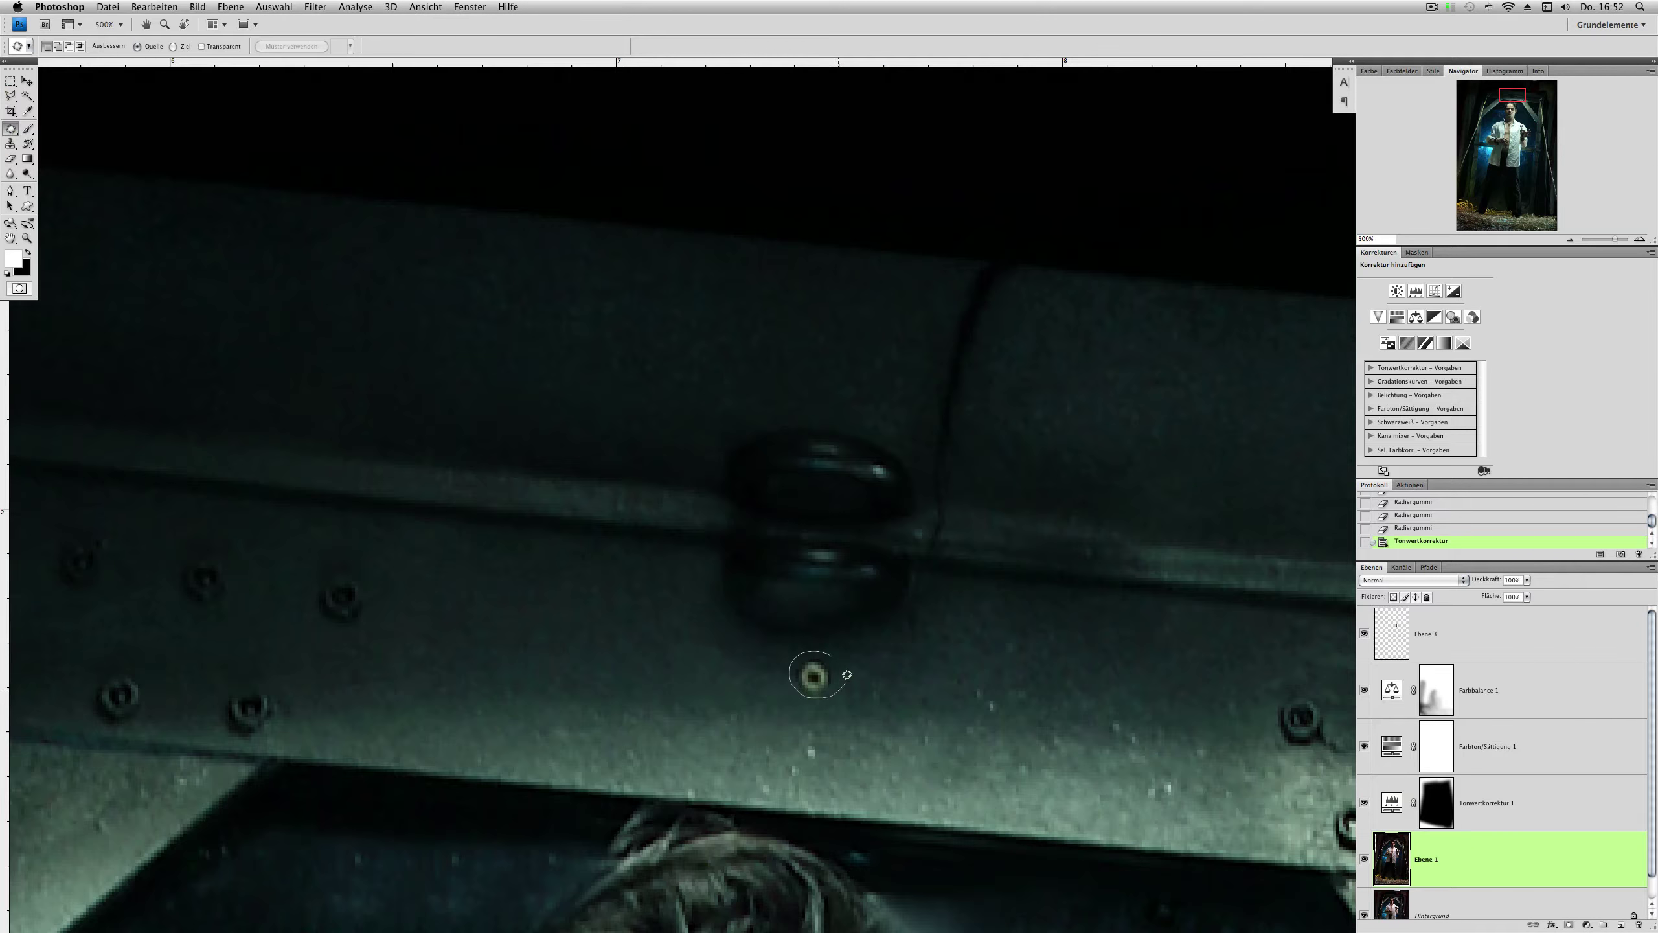
drag(846, 674, 914, 670)
key(ctrl+d)
key(ctrl+minus)
key(ctrl+minus)
key(ctrl+minus)
key(ctrl+minus)
key(ctrl+minus)
key(ctrl+minus)
key(ctrl+minus)
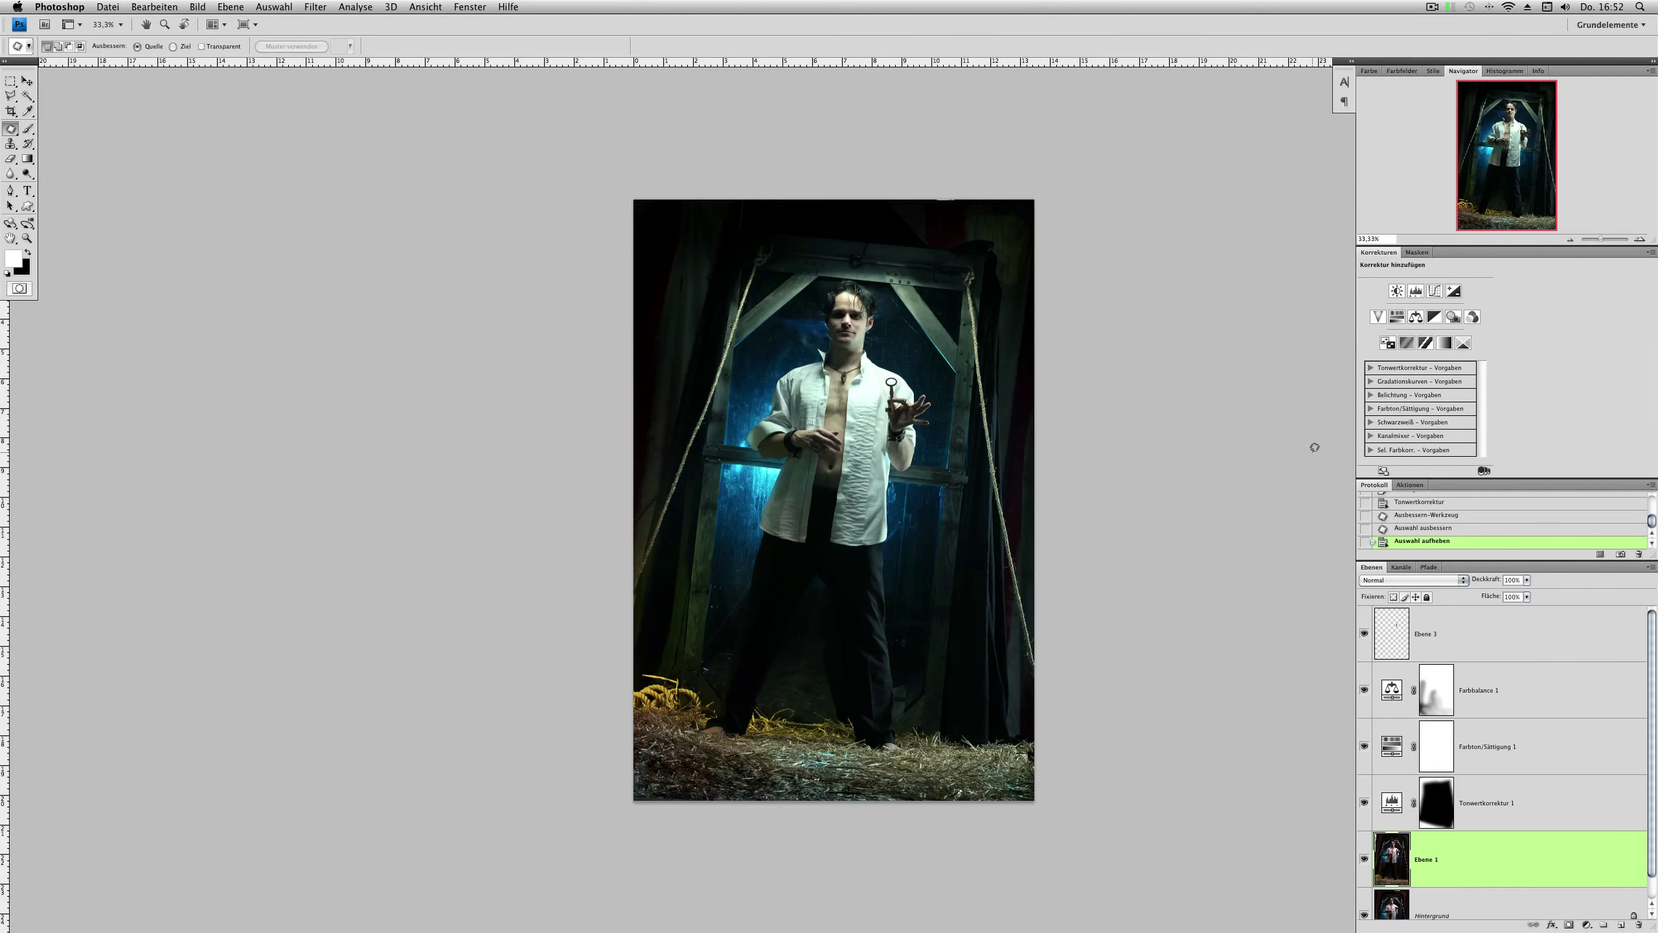
Step: Add a Black & White adjustment layer in Soft Light blend mode at 32% opacity
click(1434, 317)
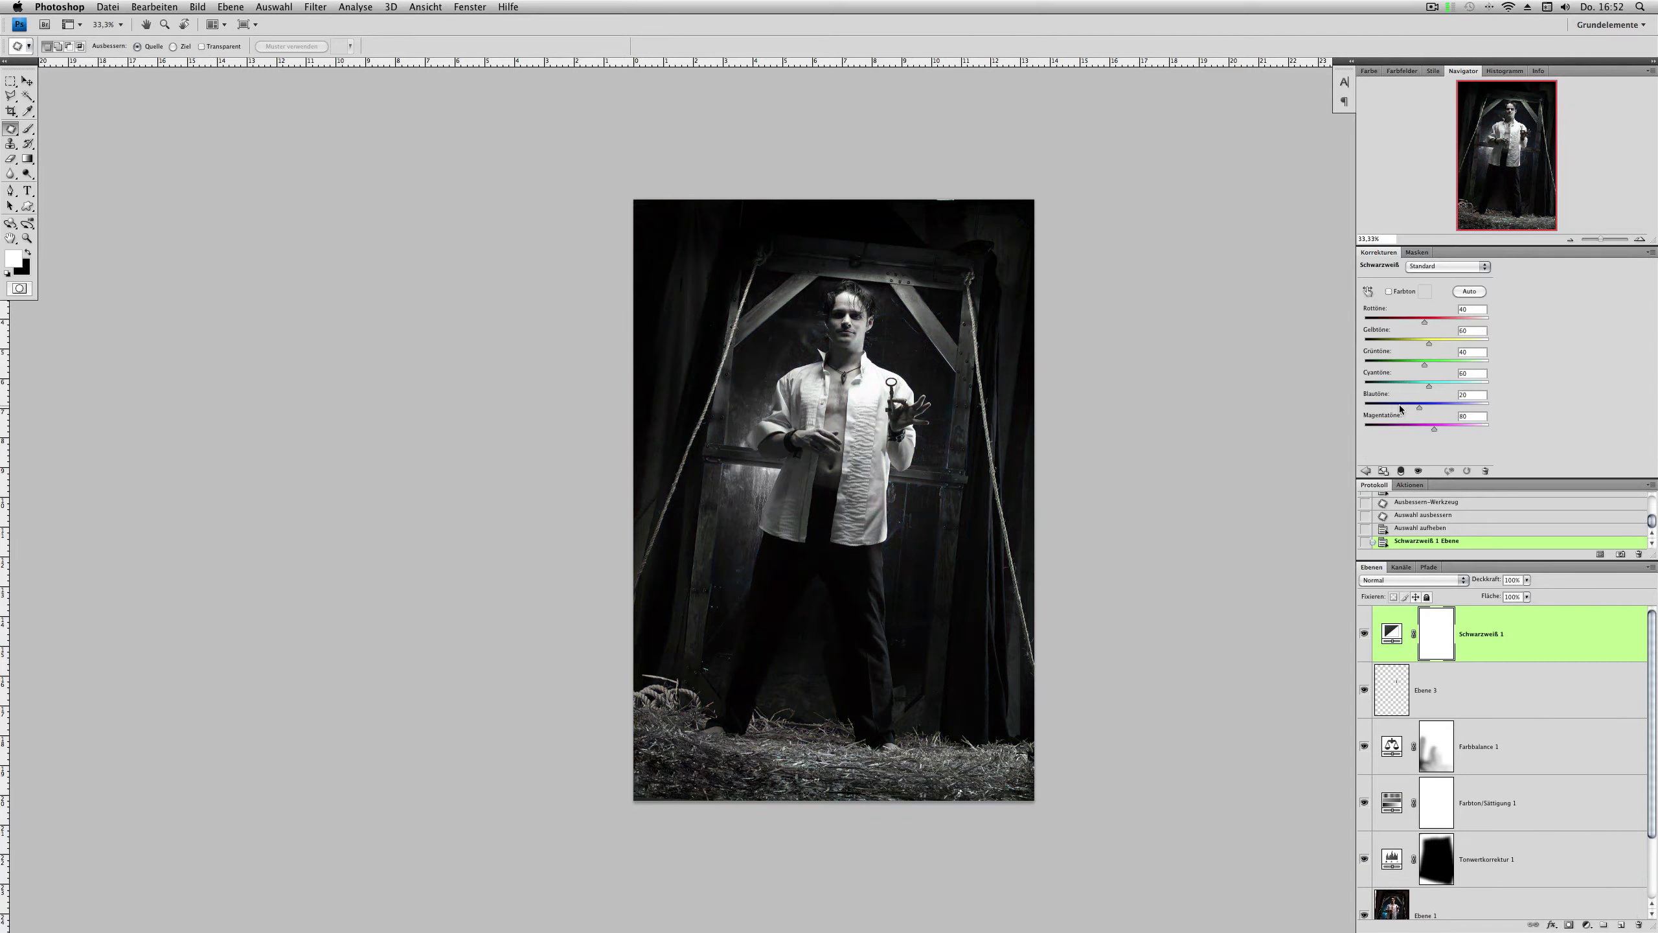
click(1410, 580)
click(1411, 722)
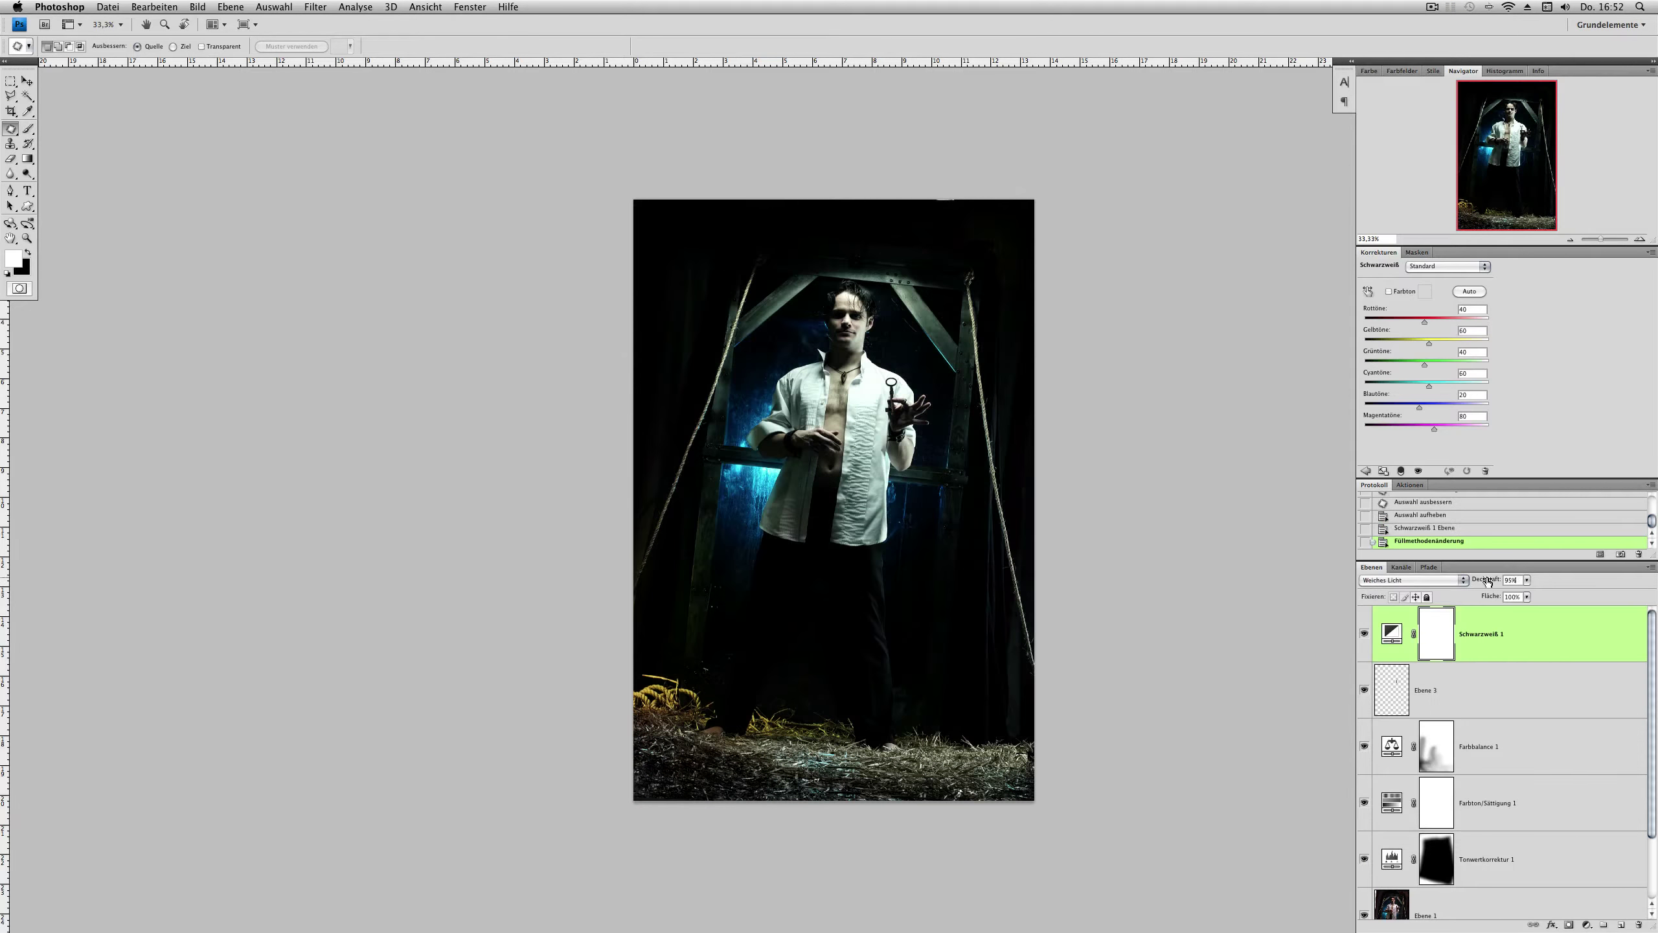
drag(1487, 581, 1482, 582)
Step: Paint black on the Black & White mask over the lower area and legs, using a 35 px brush
key(b)
key(x)
right_click(857, 384)
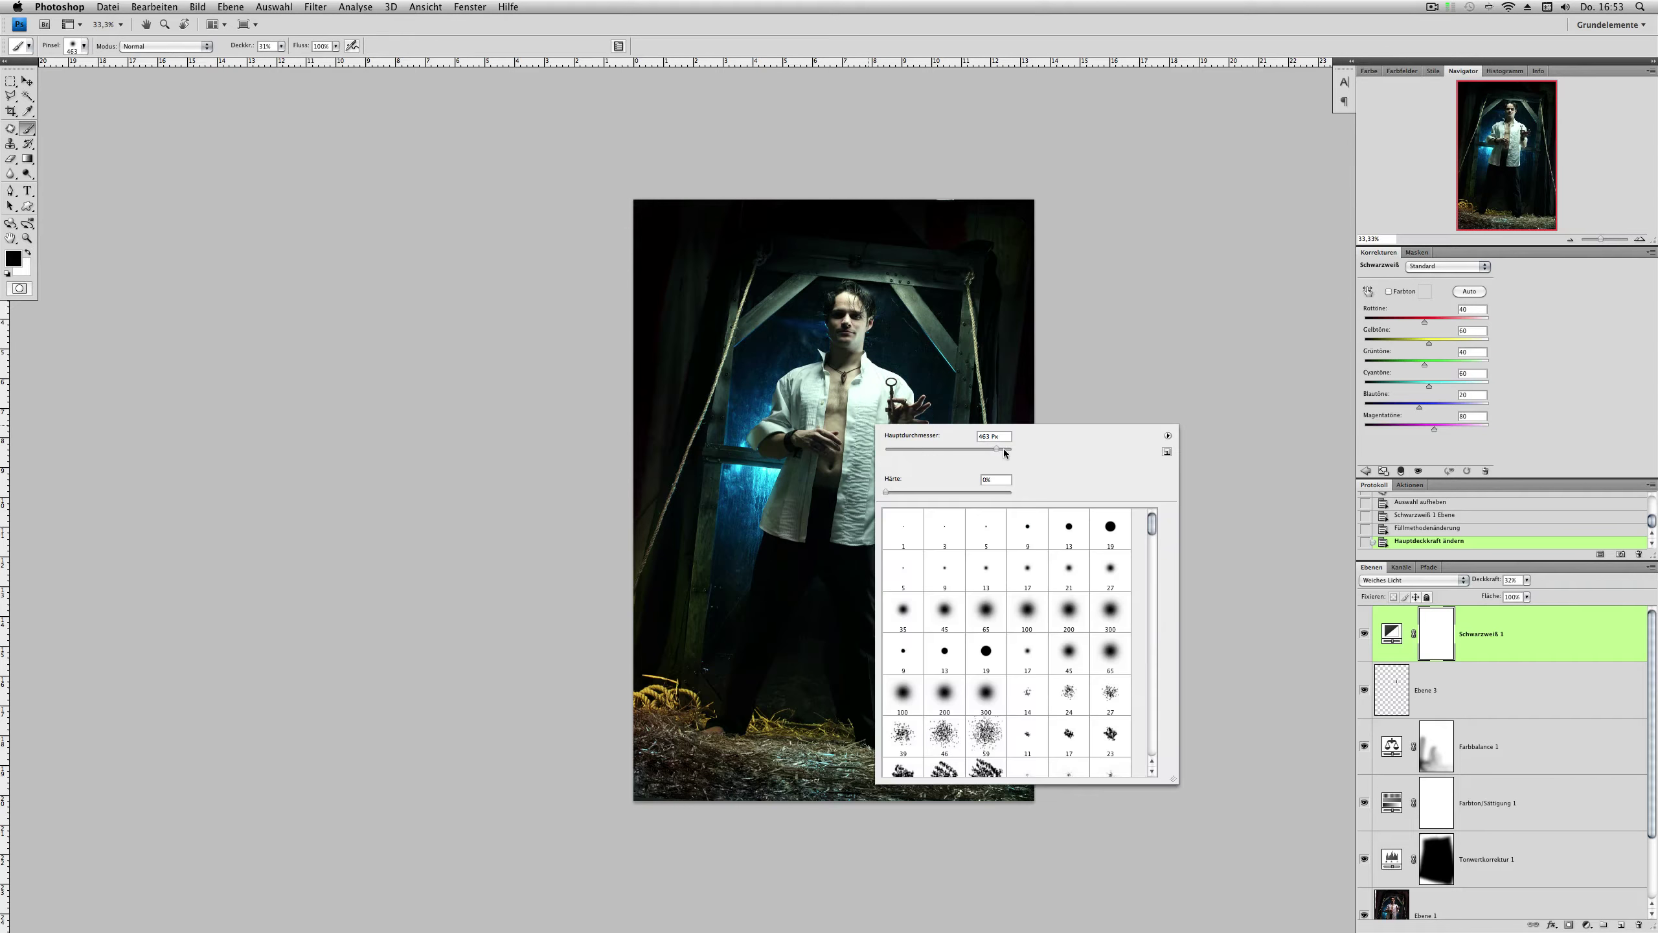
key(Return)
mouse_move(848, 353)
mouse_down()
mouse_move(853, 319)
mouse_move(764, 609)
mouse_up()
drag(820, 704, 744, 666)
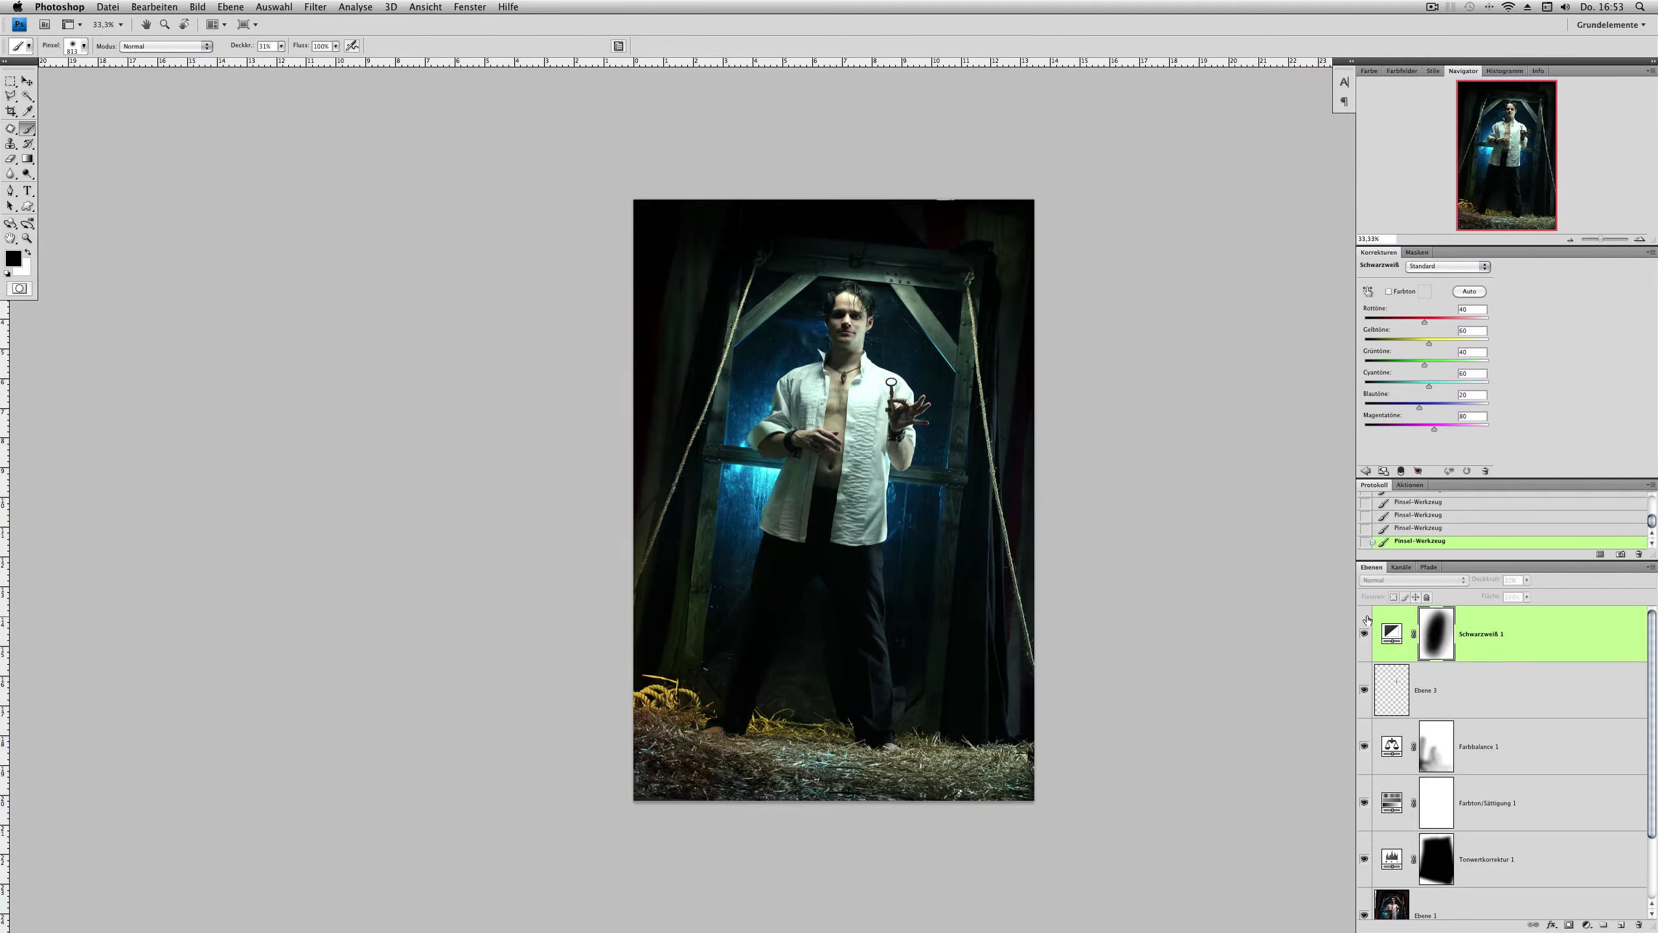
right_click(790, 343)
double_click(814, 529)
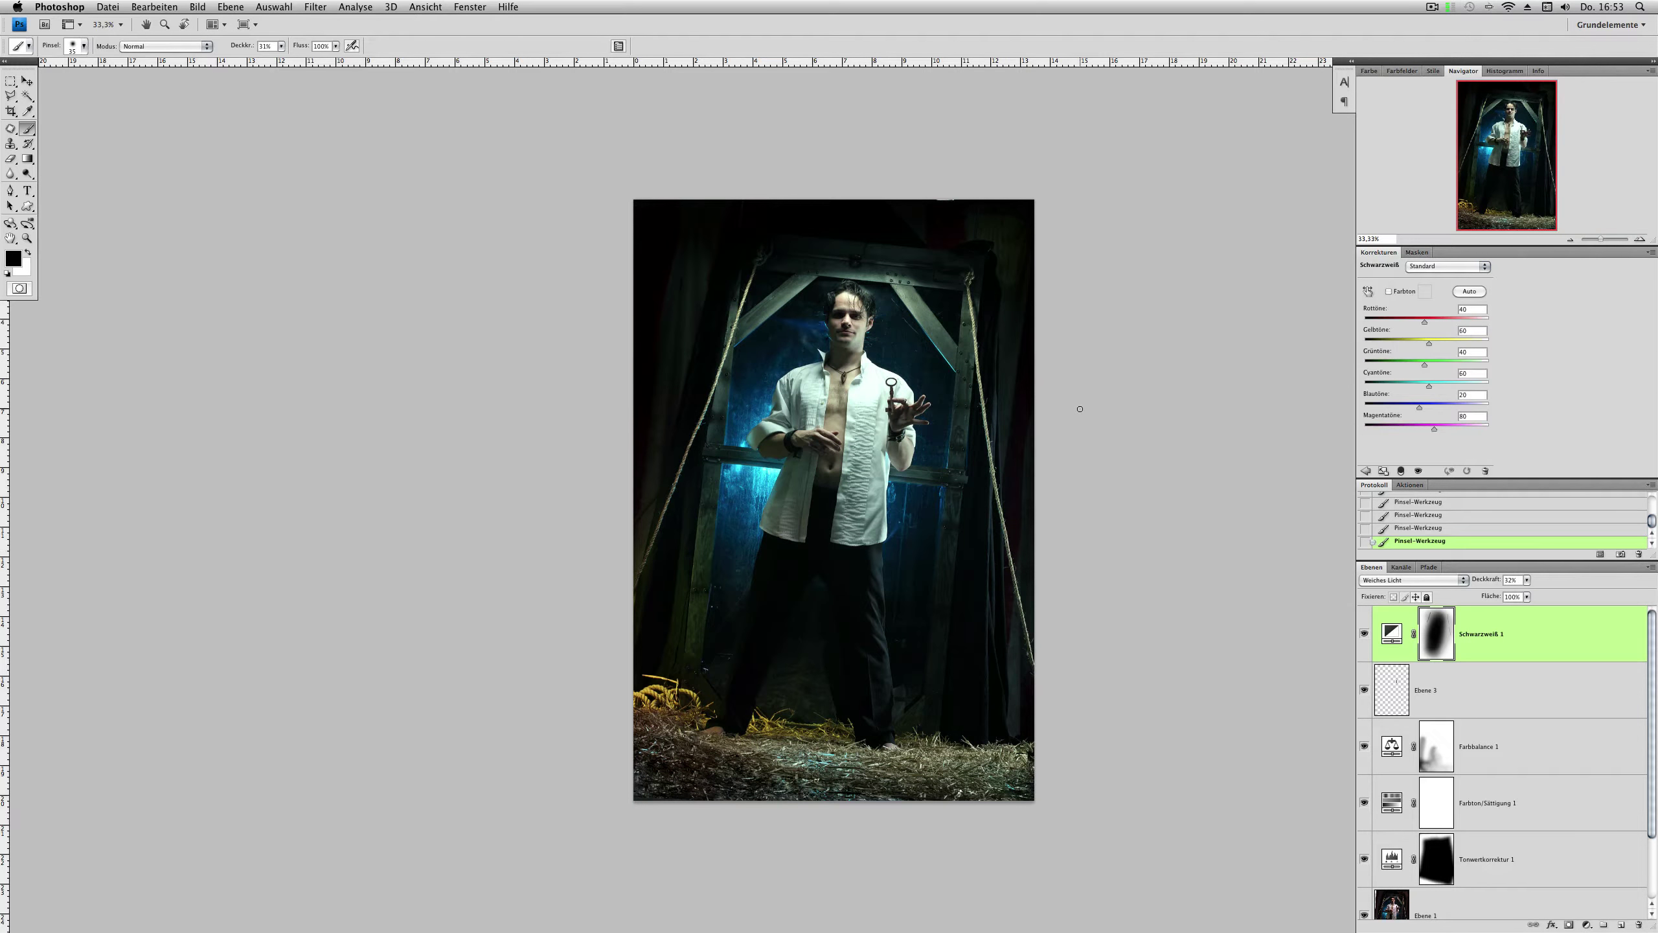
key(ctrl+plus)
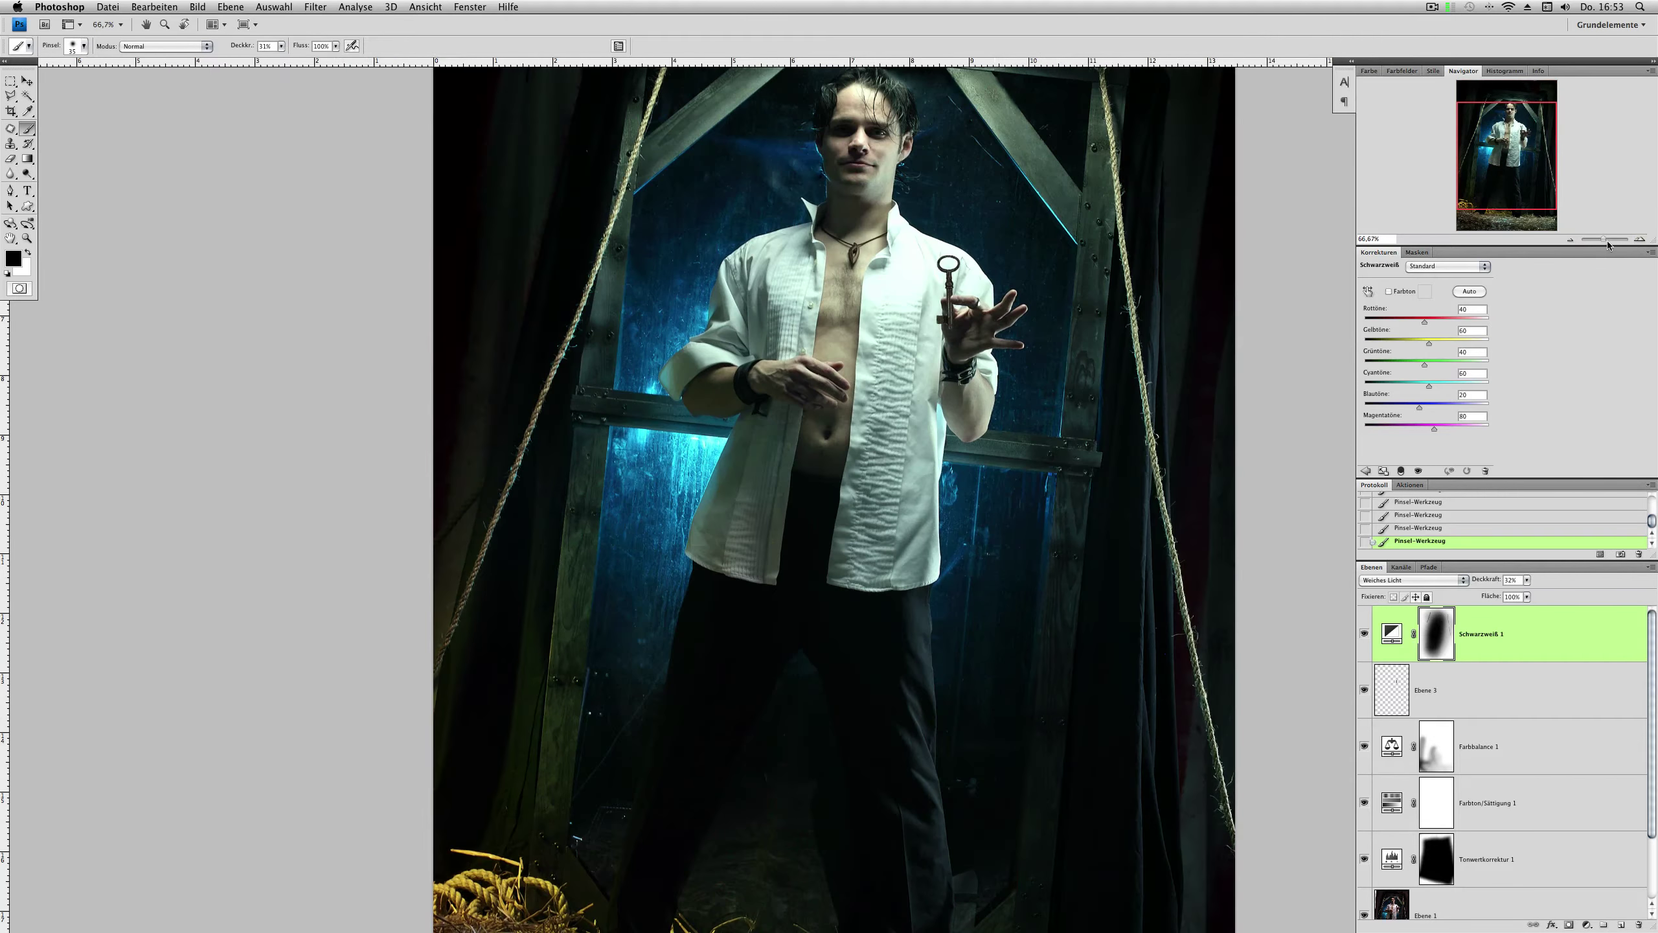
drag(1608, 244, 1612, 242)
Step: Create Ebene 4, a new Soft Light layer filled with neutral 50% grey
click(230, 6)
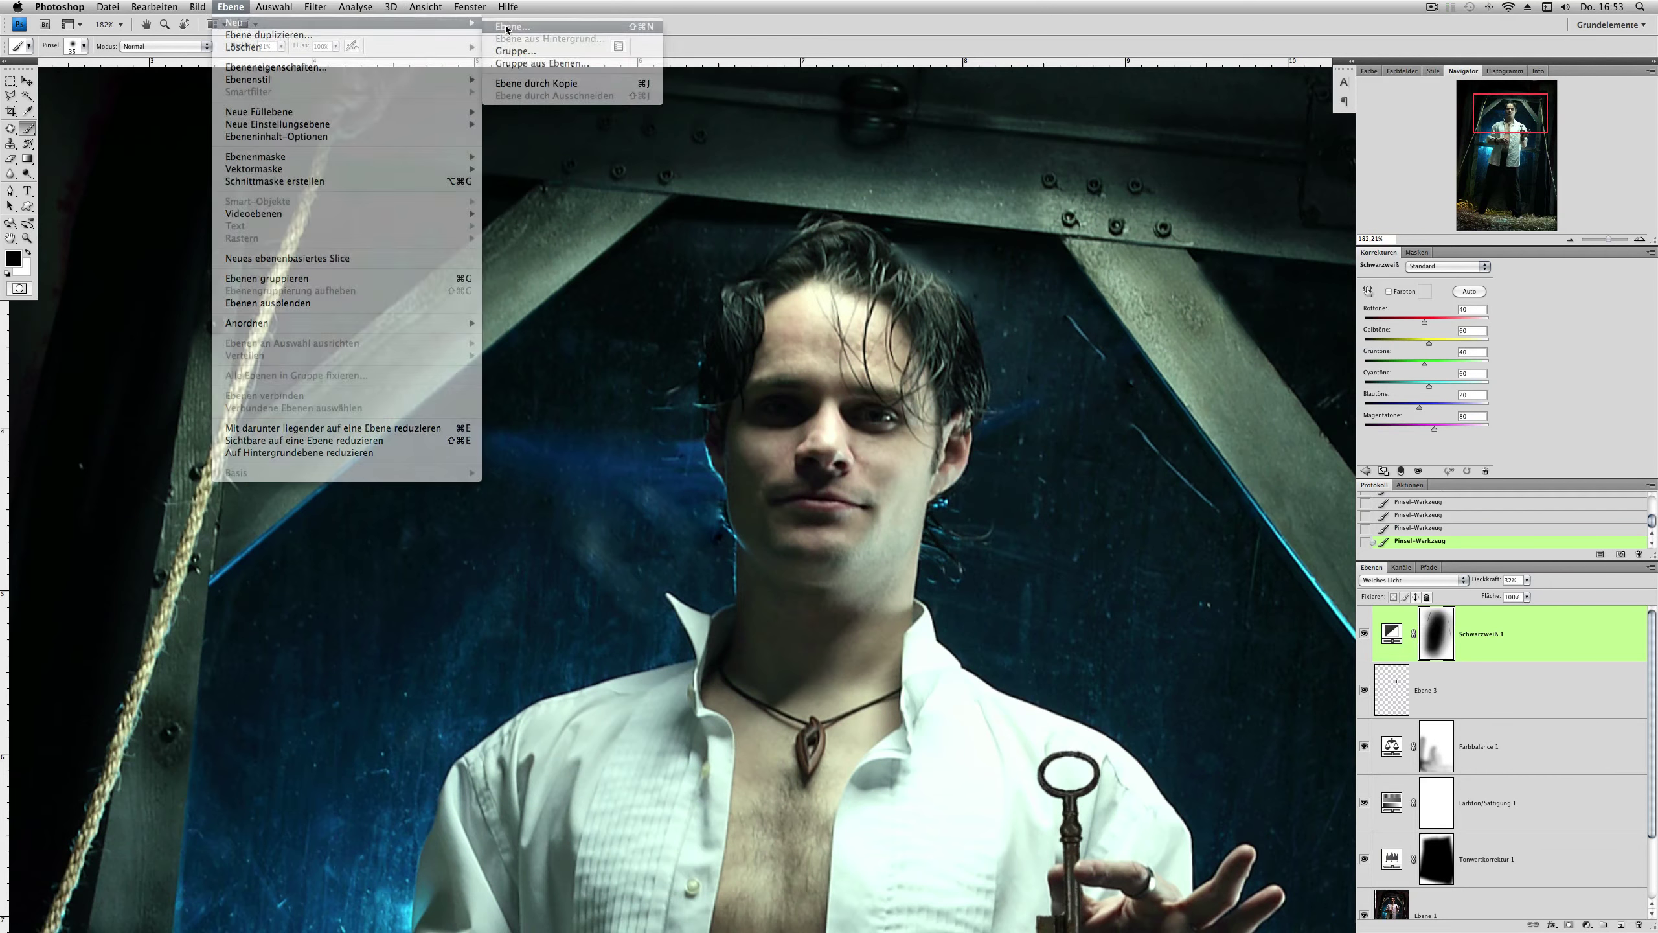
click(522, 21)
click(836, 668)
click(842, 769)
click(801, 693)
click(1162, 624)
Step: Dodge to brighten the right eye and burn to shade parts of the face
key(s)
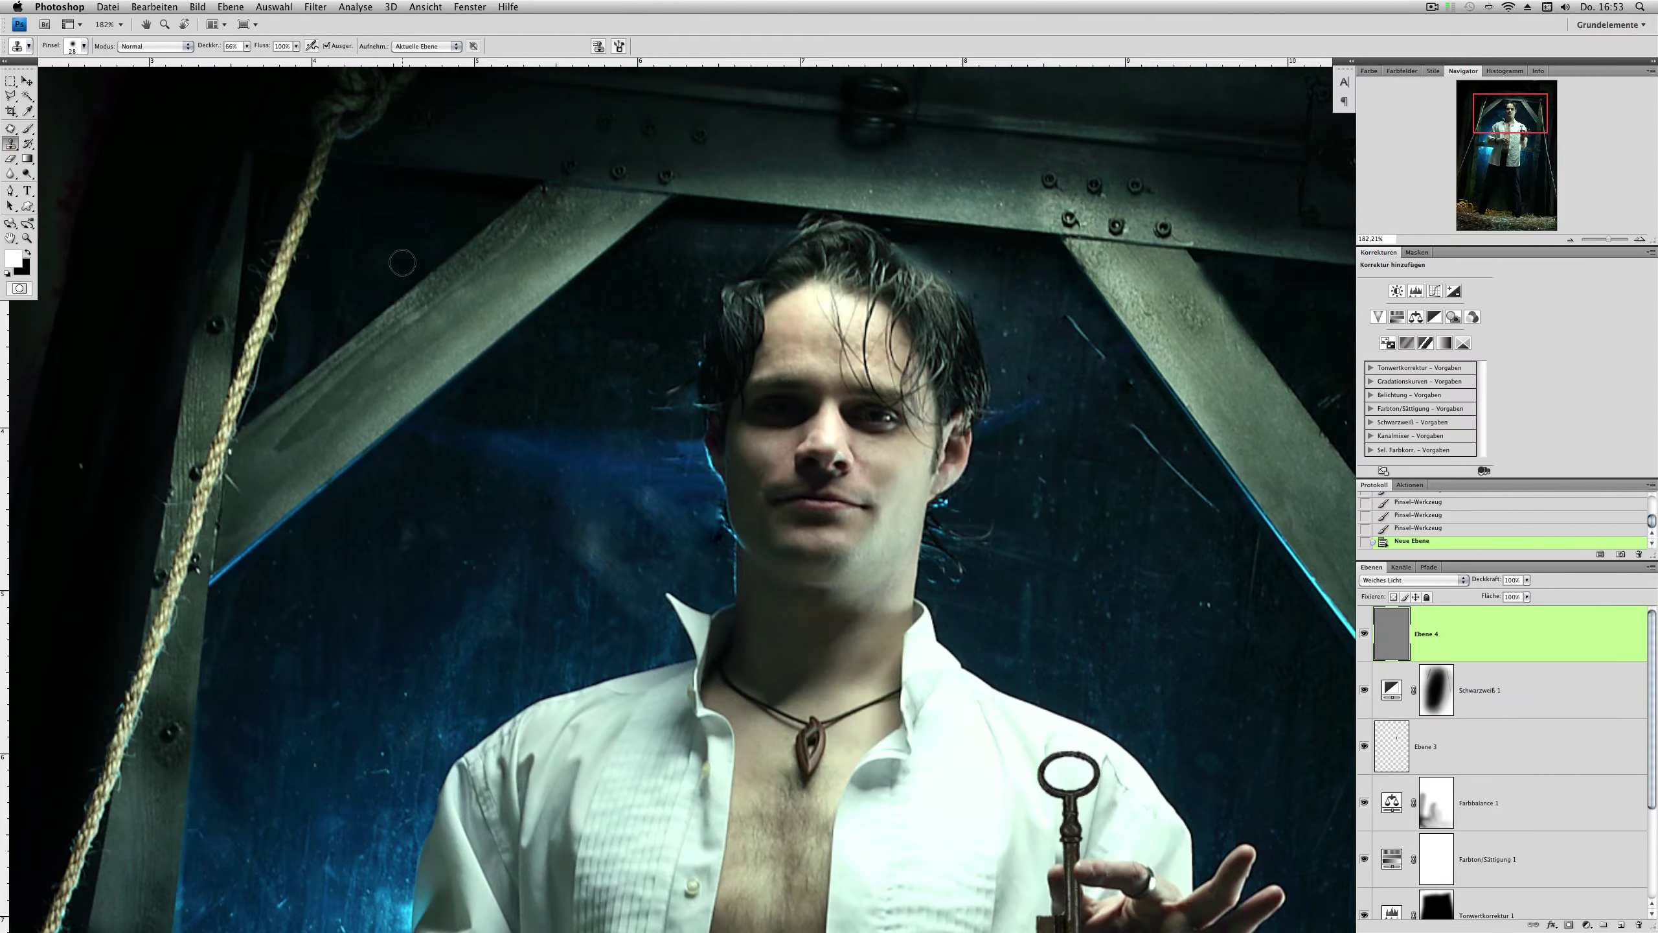
click(26, 173)
drag(860, 411, 875, 418)
drag(864, 414, 888, 421)
drag(875, 417, 895, 424)
drag(881, 415, 892, 408)
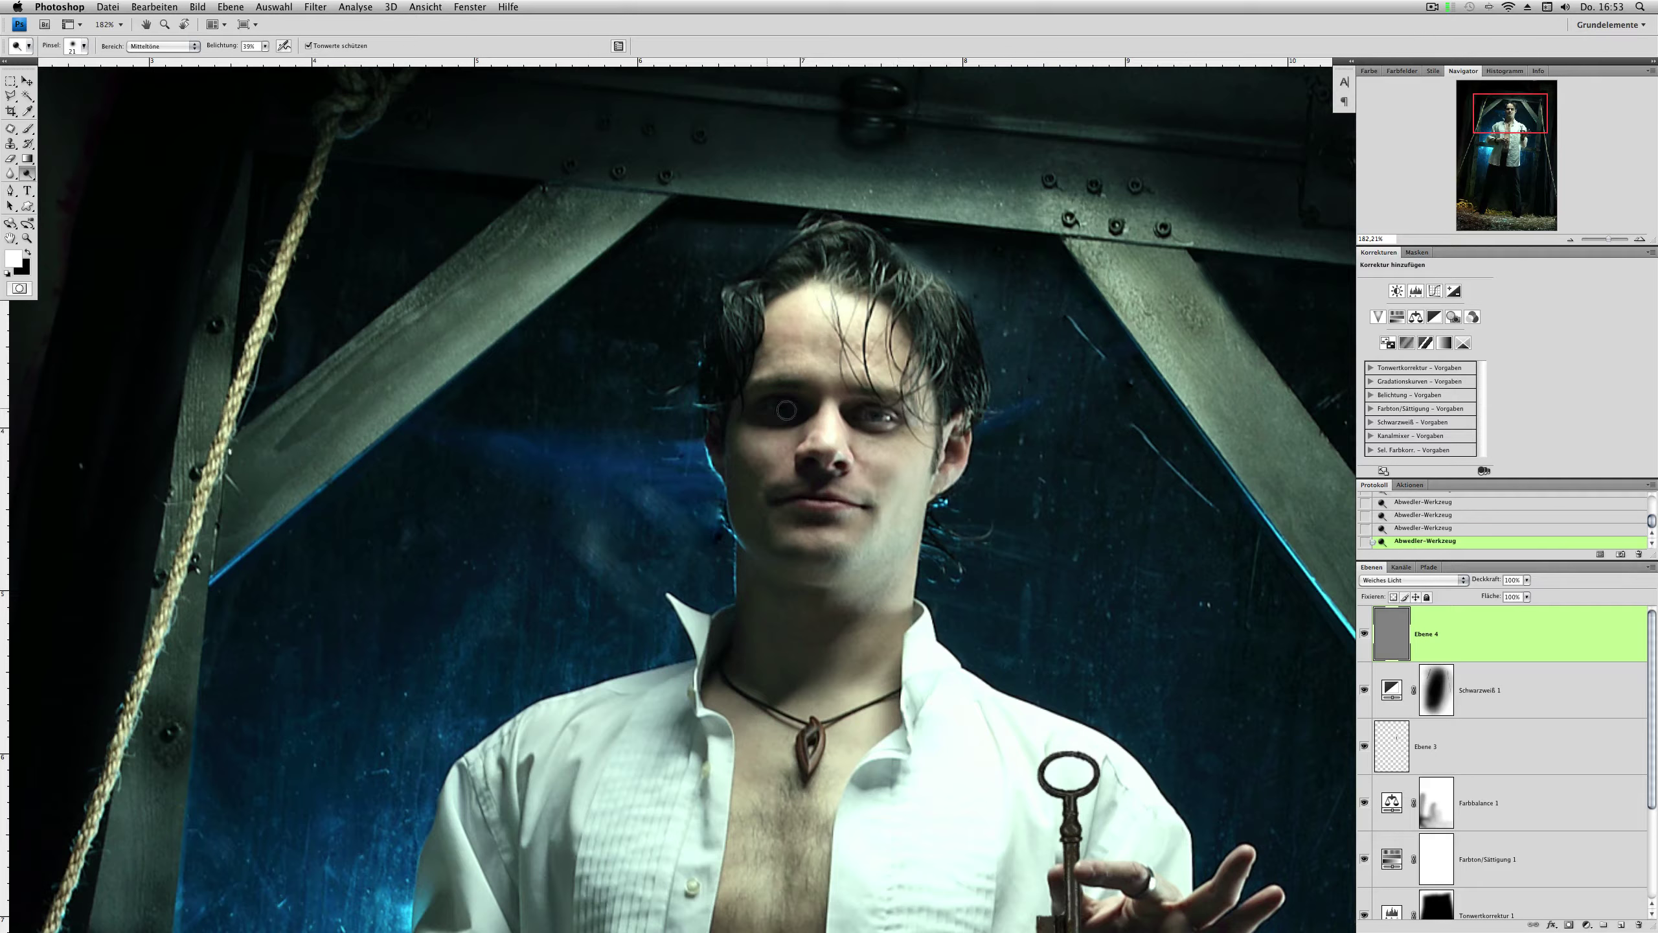
key(shift+o)
mouse_move(738, 390)
mouse_down()
mouse_move(940, 333)
mouse_move(947, 400)
mouse_move(872, 480)
mouse_up()
drag(872, 480, 755, 465)
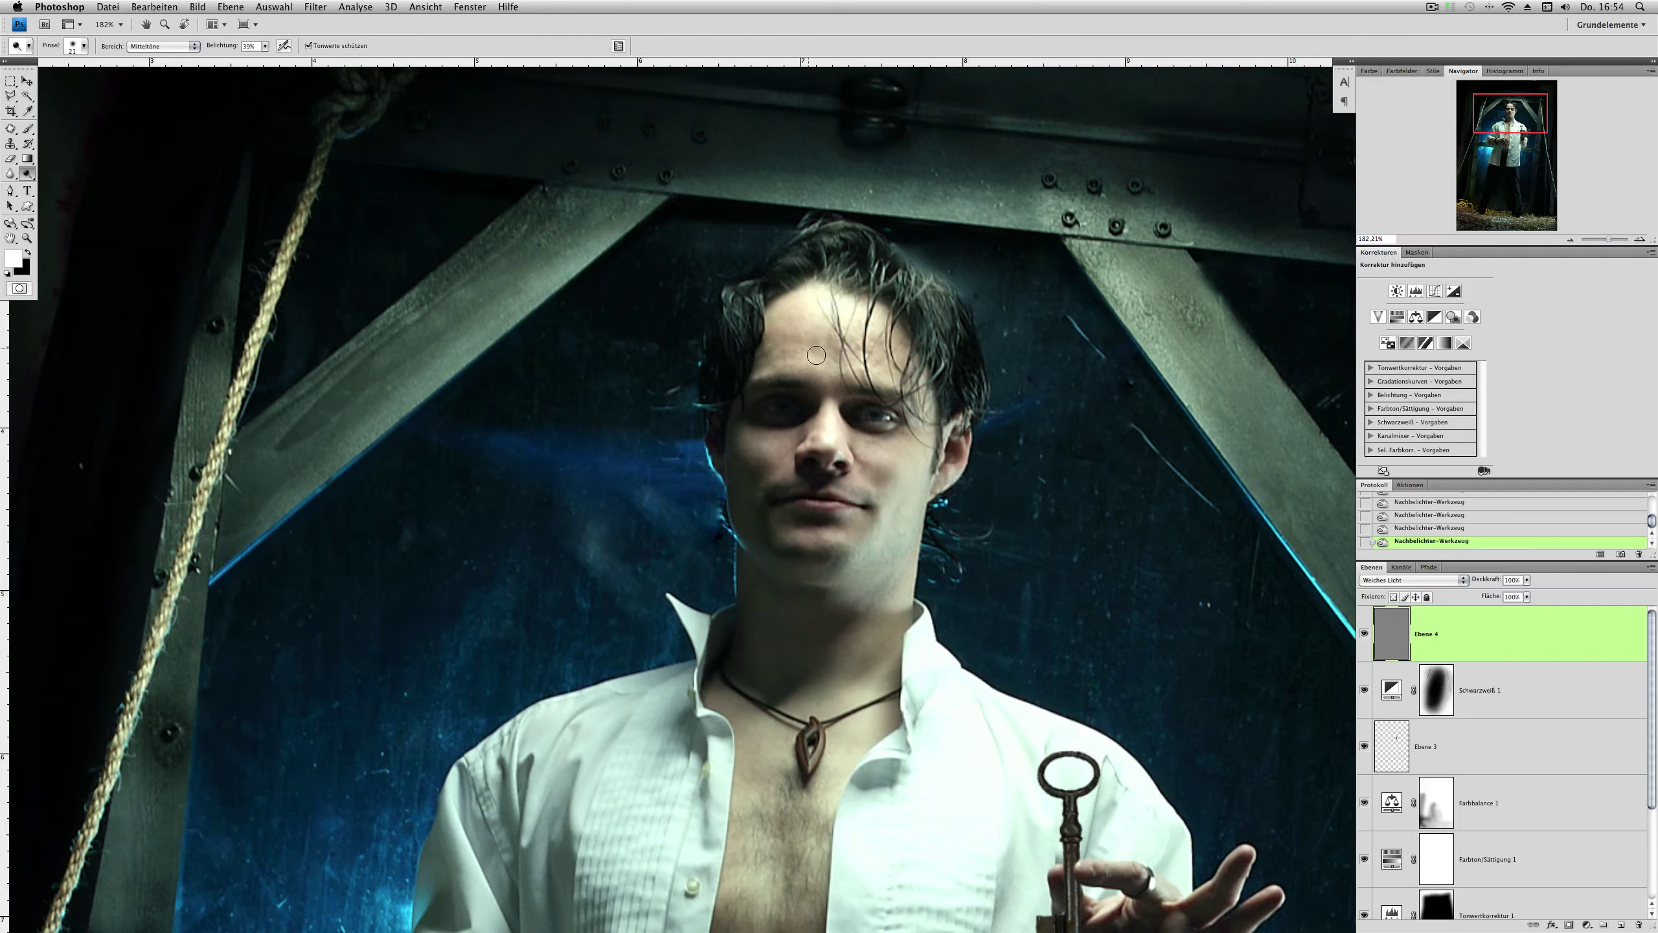
Step: With a 29 px brush, dodge and burn the shirt edges and darken the right forearm
right_click(752, 534)
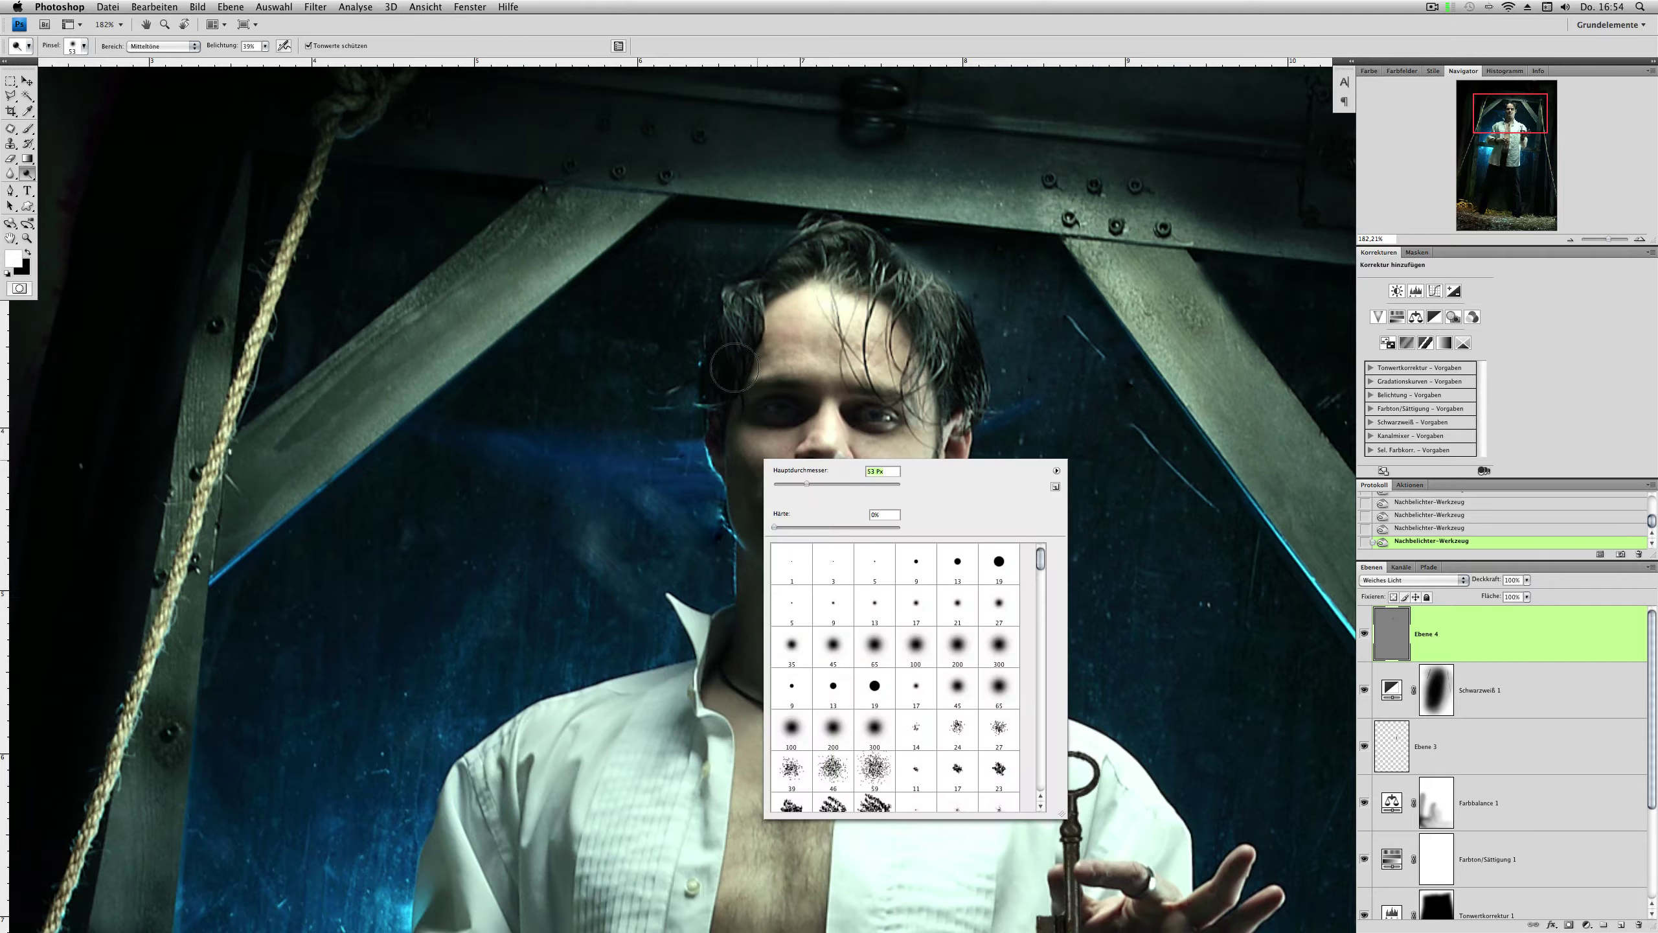
text(29)
key(Return)
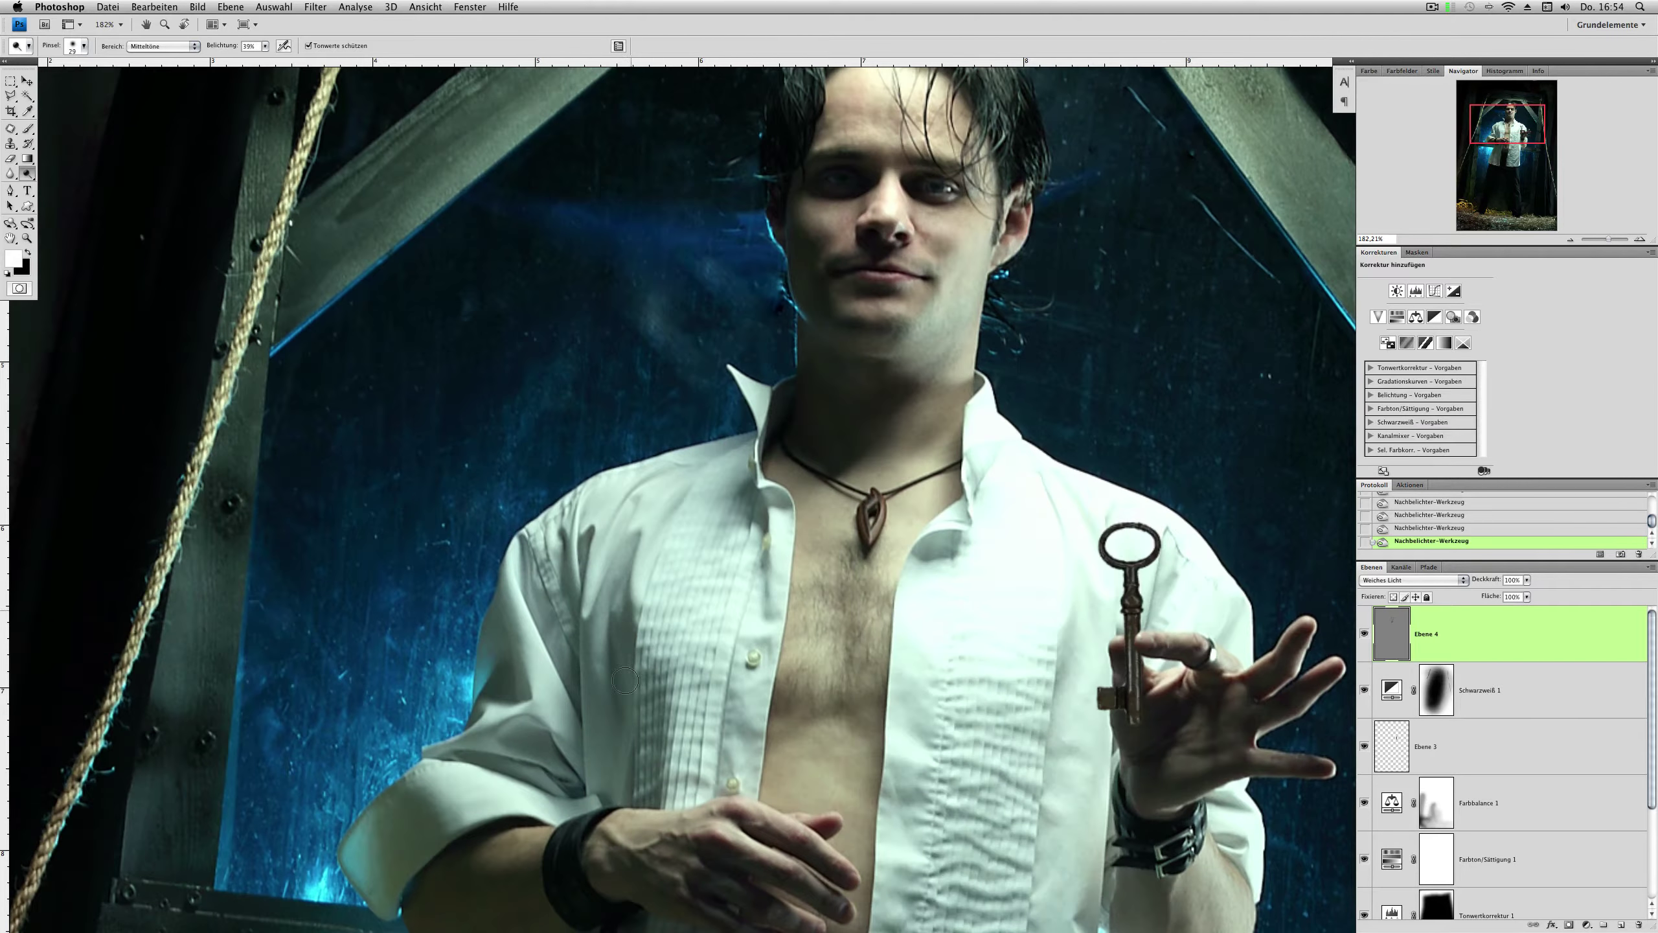
mouse_move(625, 718)
mouse_down()
mouse_move(604, 568)
mouse_move(585, 555)
mouse_move(579, 693)
mouse_up()
key(shift+o)
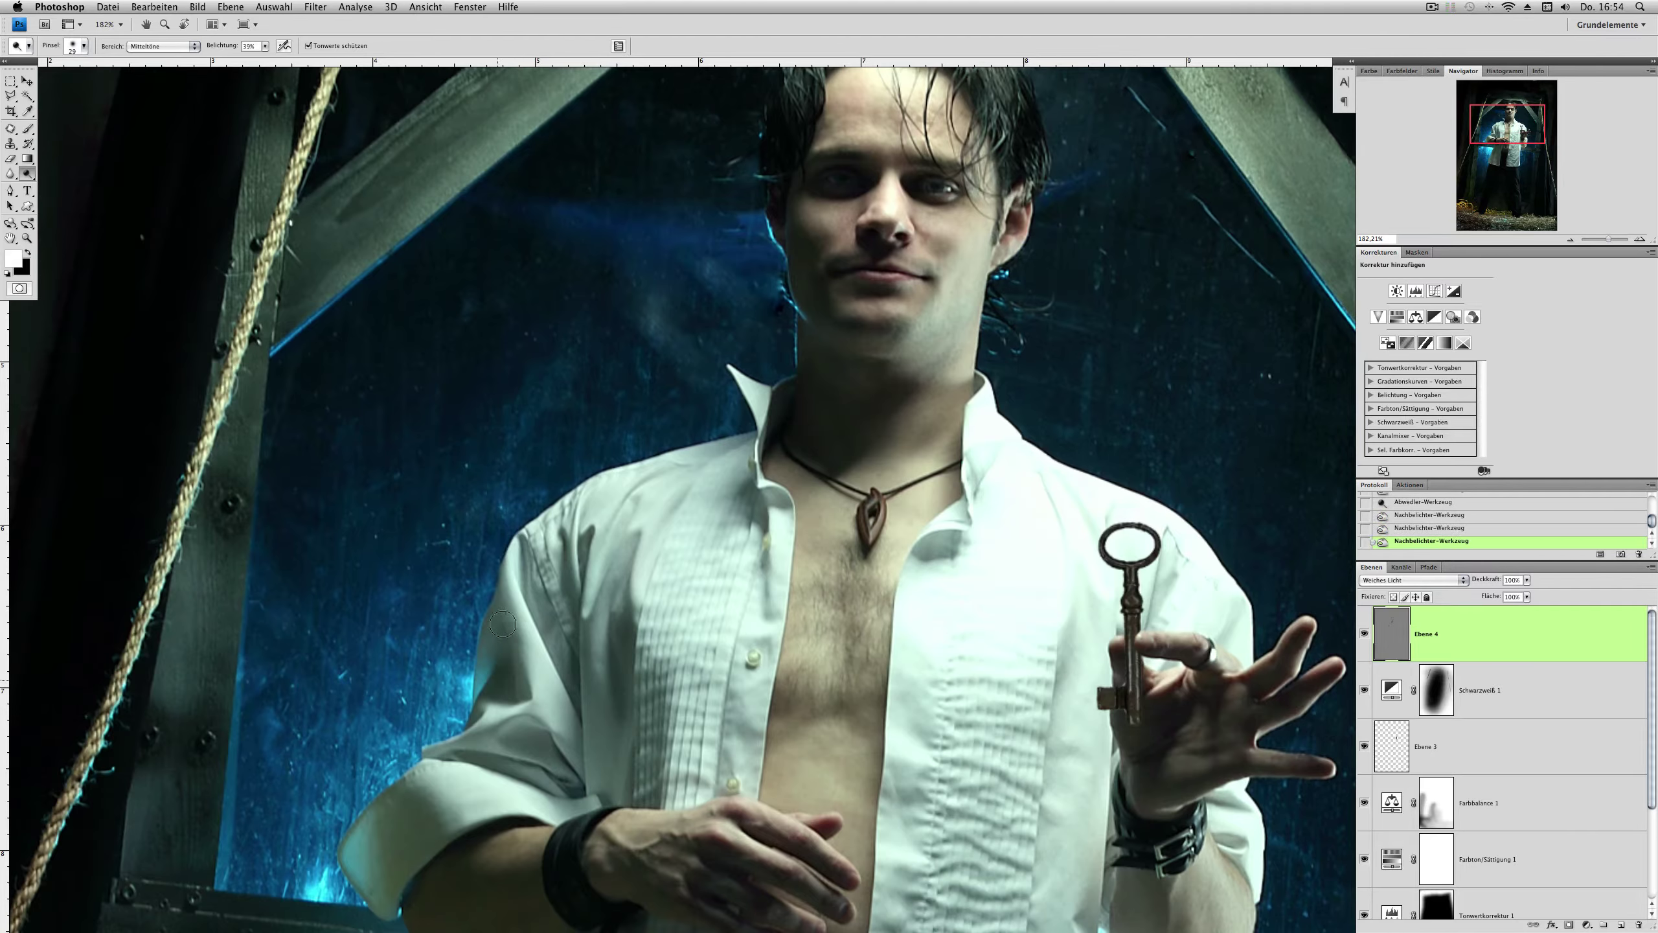
drag(565, 751, 502, 589)
drag(597, 614, 600, 780)
mouse_move(1065, 780)
mouse_down()
mouse_move(1179, 663)
mouse_move(1147, 579)
mouse_move(1116, 715)
mouse_move(1191, 755)
mouse_up()
key(shift+o)
scroll(1240, 679, down, 8)
mouse_move(1175, 659)
mouse_down()
mouse_move(1221, 577)
mouse_move(1218, 735)
mouse_up()
Step: With a 13 px brush, dodge and burn around the wrist, wristband, arm and torso
key(shift+o)
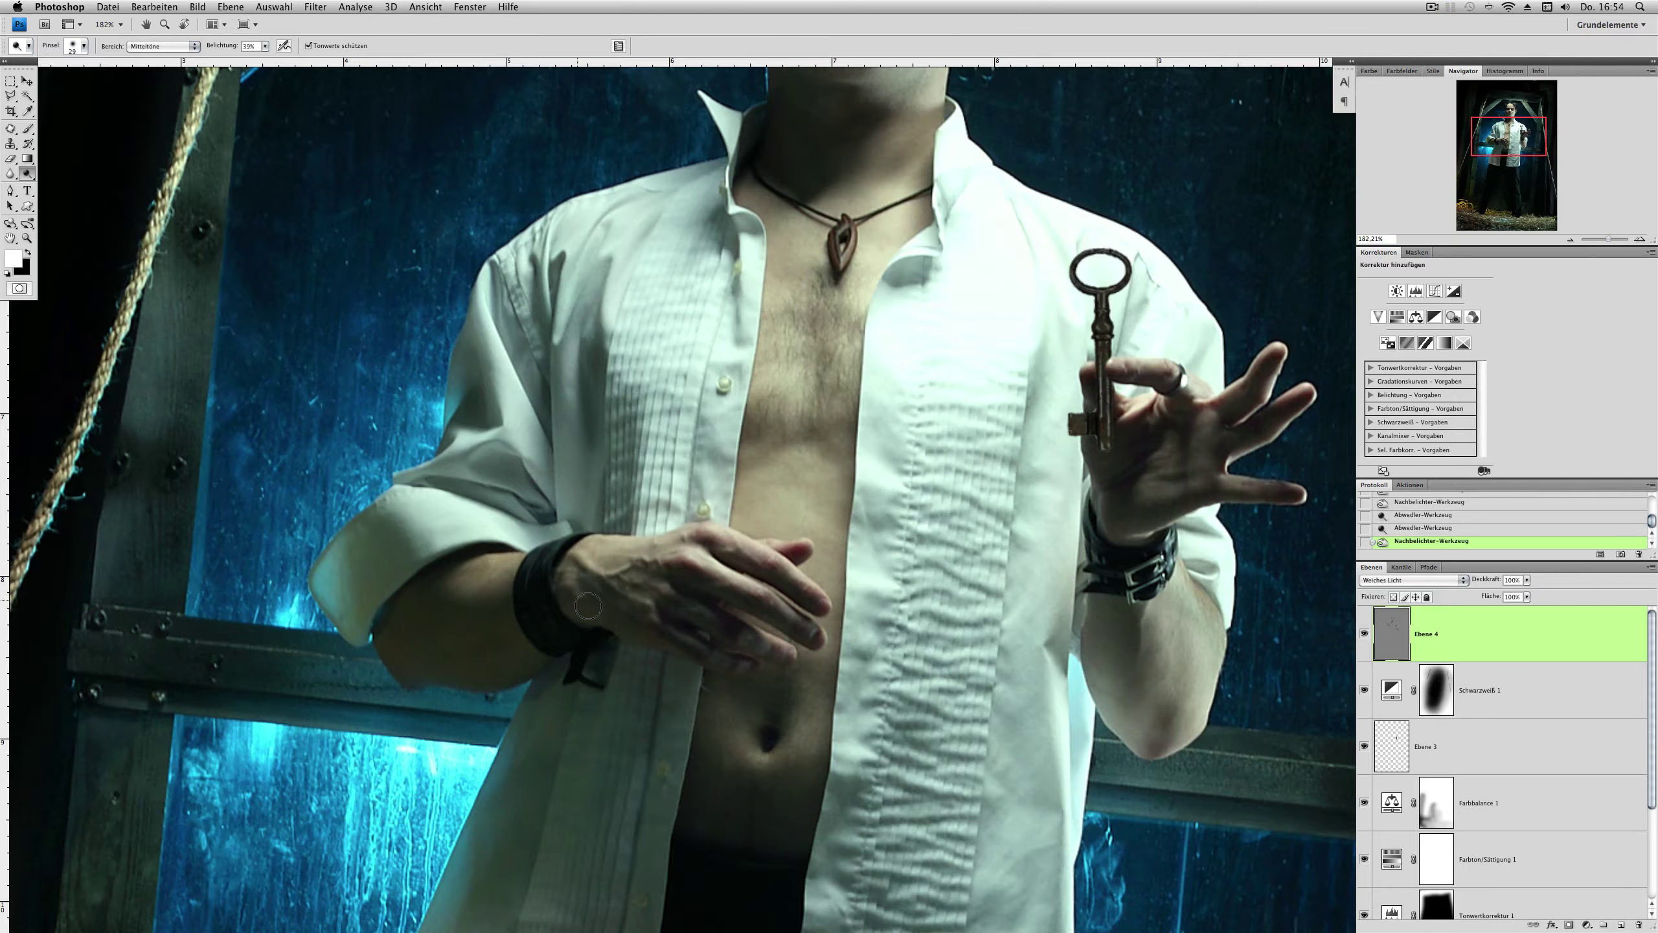
right_click(513, 610)
key(Return)
drag(513, 611, 513, 625)
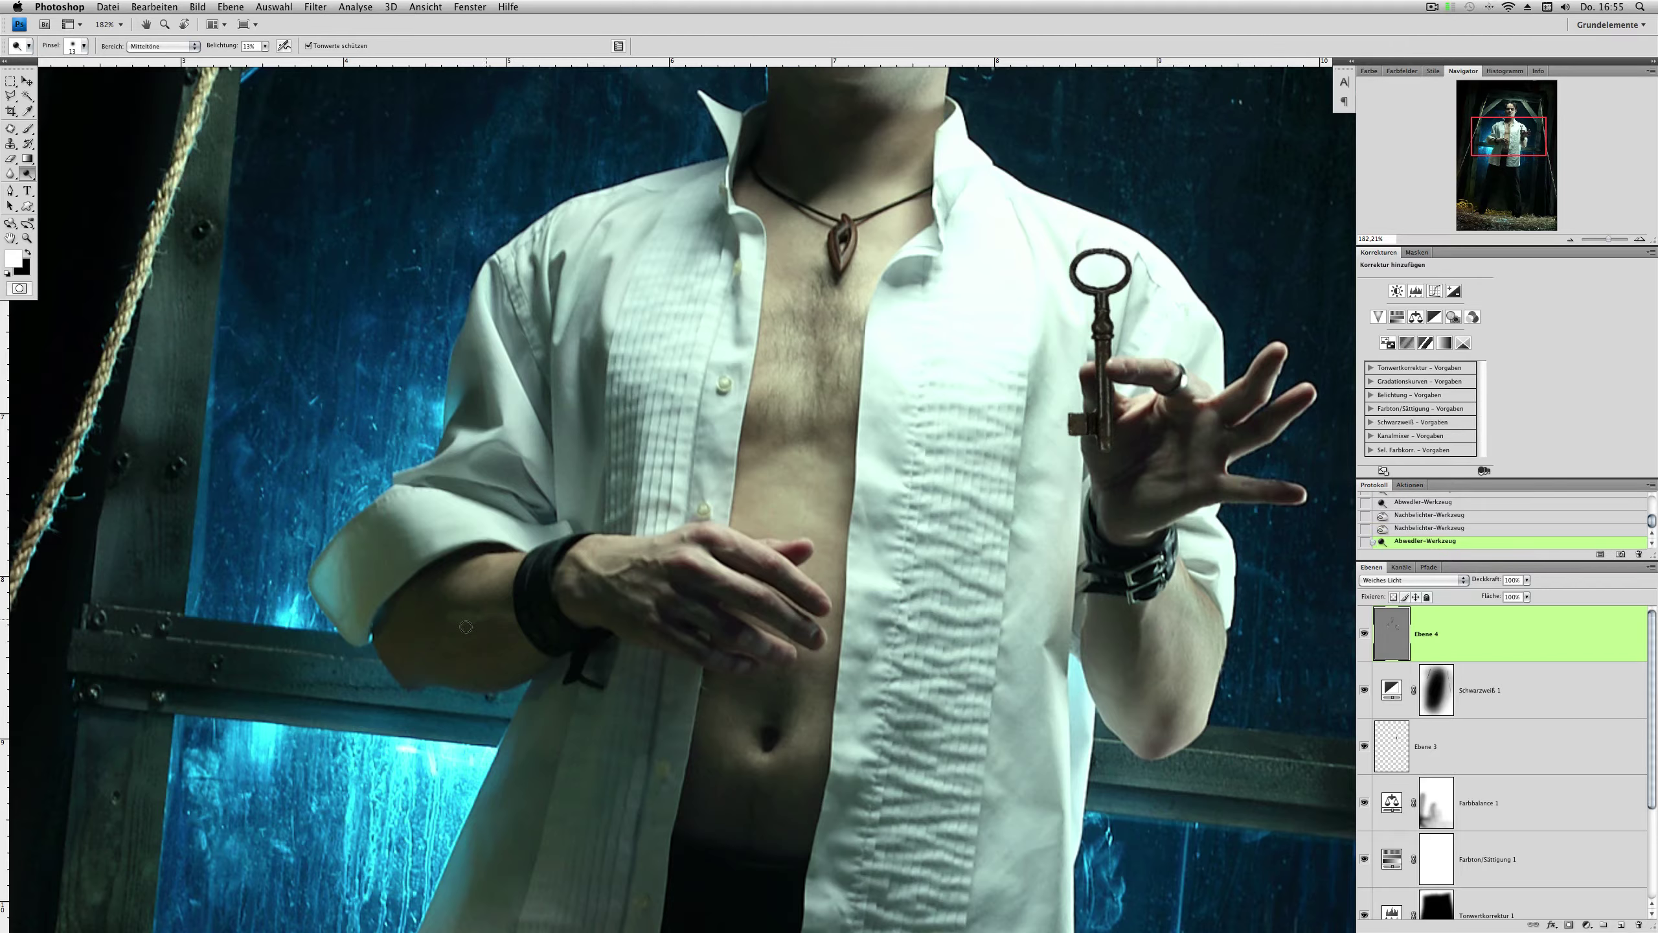
drag(465, 626, 563, 843)
click(509, 610)
mouse_move(736, 719)
mouse_down()
mouse_move(774, 464)
mouse_move(810, 496)
mouse_move(770, 526)
mouse_move(793, 594)
mouse_up()
Step: Darken the skin near the navel, then undo back to an earlier history state
right_click(853, 511)
drag(967, 563, 927, 562)
key(Return)
drag(741, 520, 816, 526)
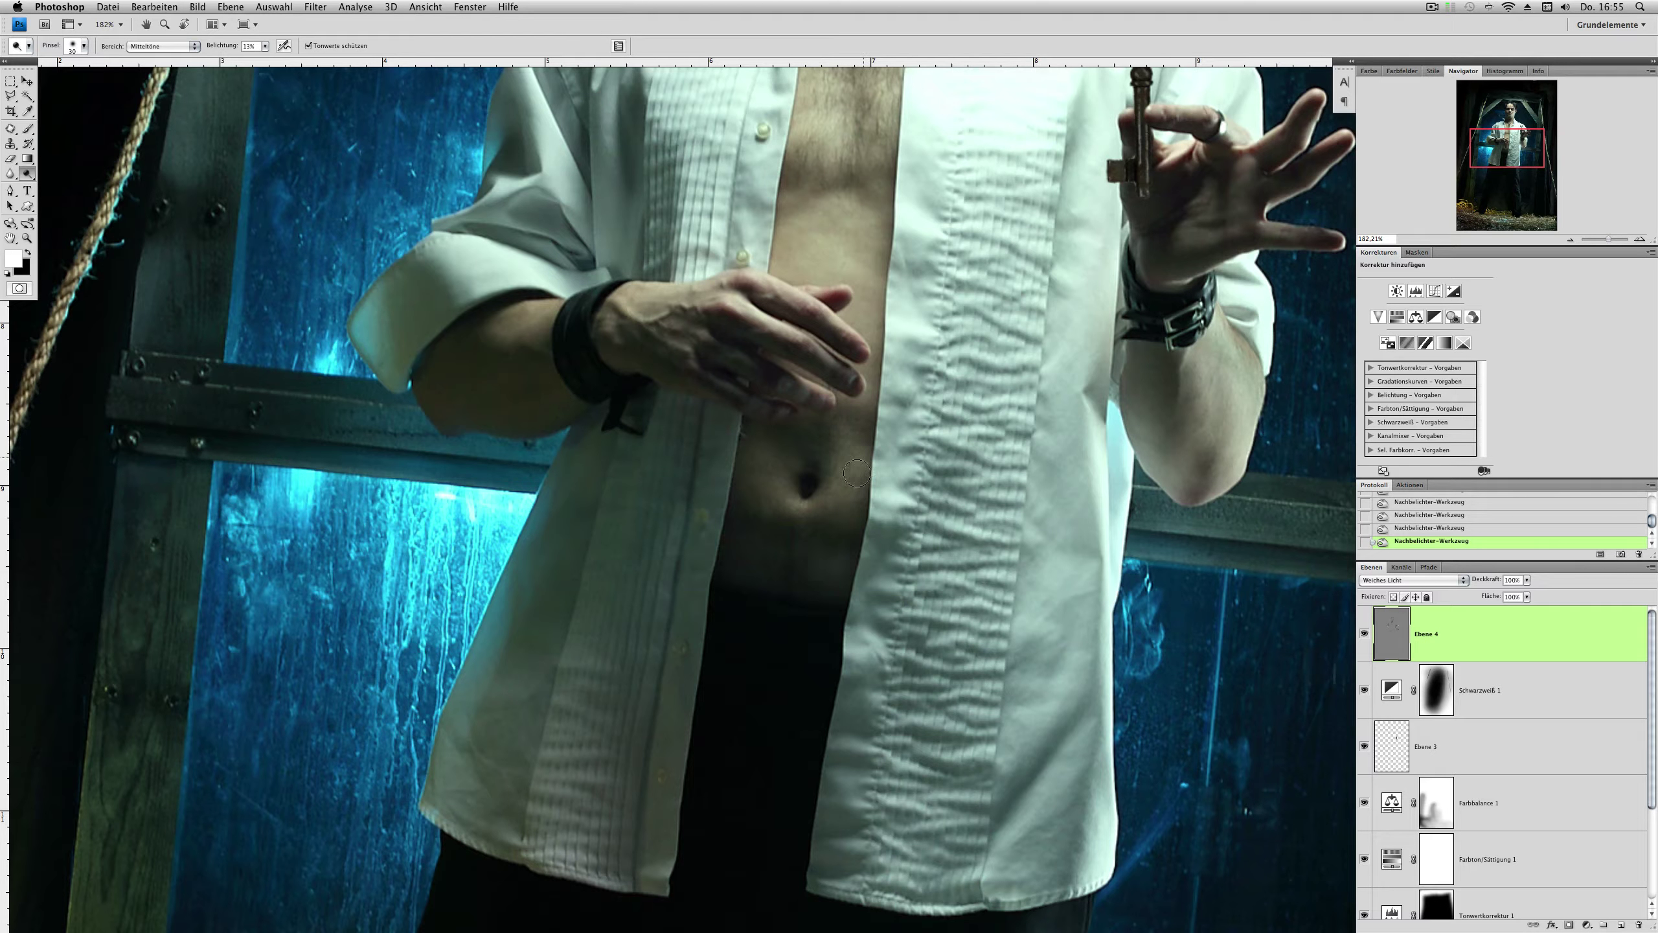
key(ctrl+alt+z)
key(ctrl+alt+z)
key(ctrl+alt+z)
drag(1608, 239, 1604, 240)
click(1463, 506)
Step: Dodge and burn the legs, straw and lower parts of the image
mouse_move(928, 529)
mouse_down()
mouse_move(895, 554)
mouse_move(939, 452)
mouse_move(848, 694)
mouse_up()
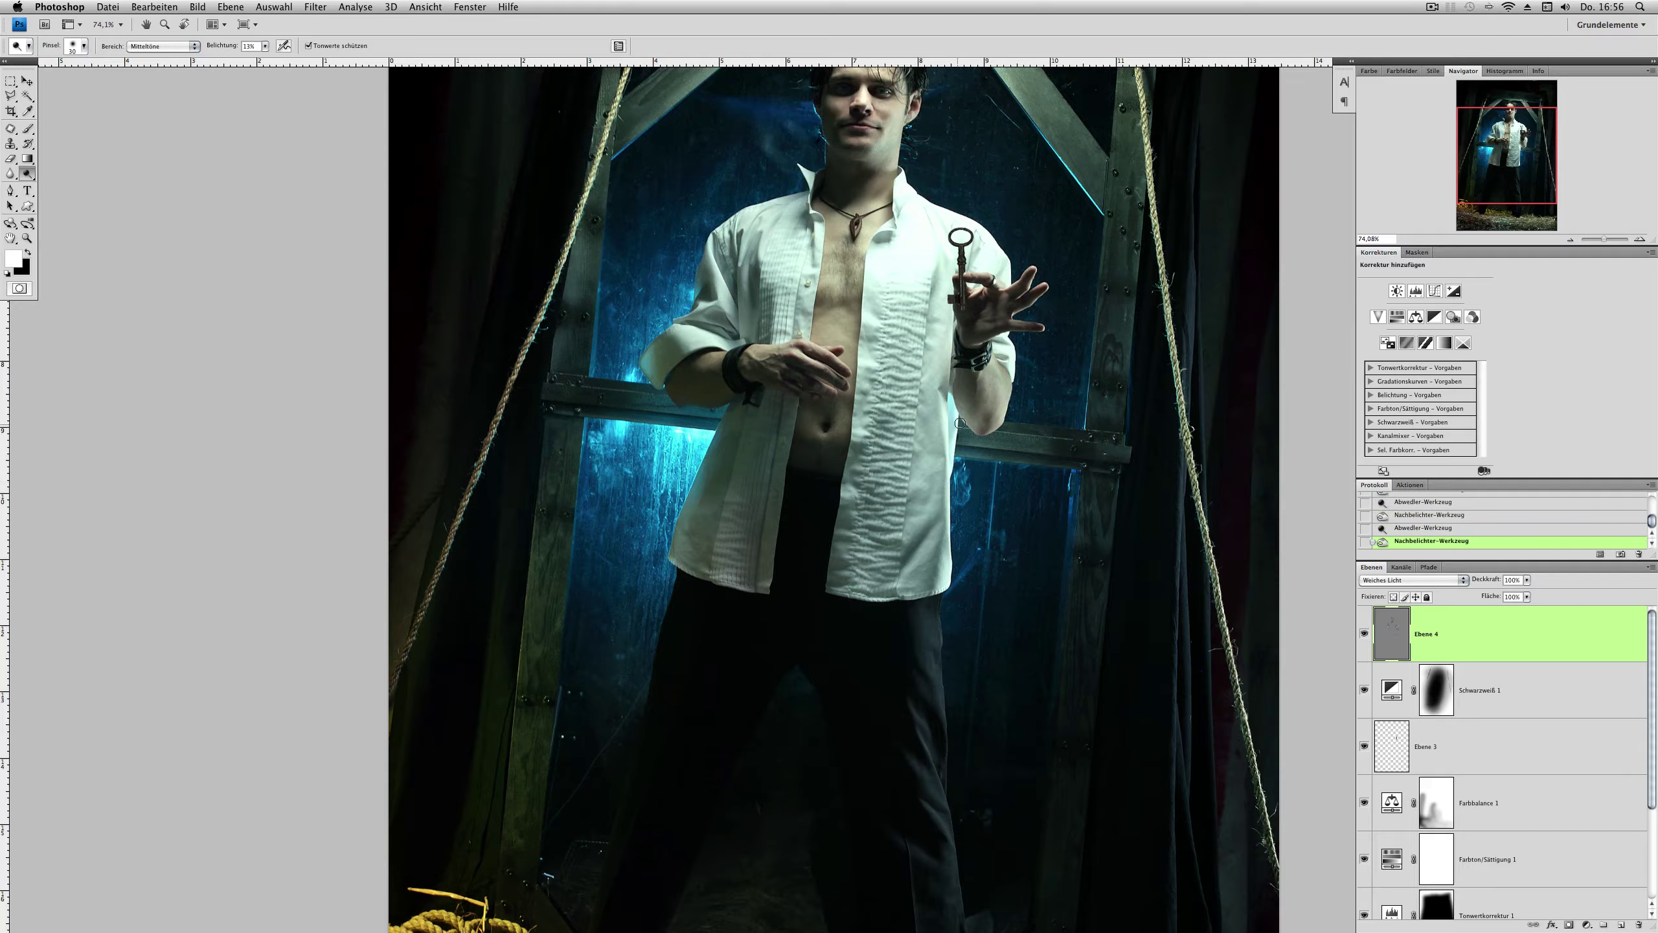
mouse_move(948, 764)
mouse_down()
mouse_move(960, 509)
mouse_move(940, 493)
mouse_up()
mouse_move(940, 493)
mouse_down()
mouse_move(955, 574)
mouse_move(925, 603)
mouse_move(953, 614)
mouse_move(614, 638)
mouse_move(633, 529)
mouse_up()
drag(637, 516, 652, 463)
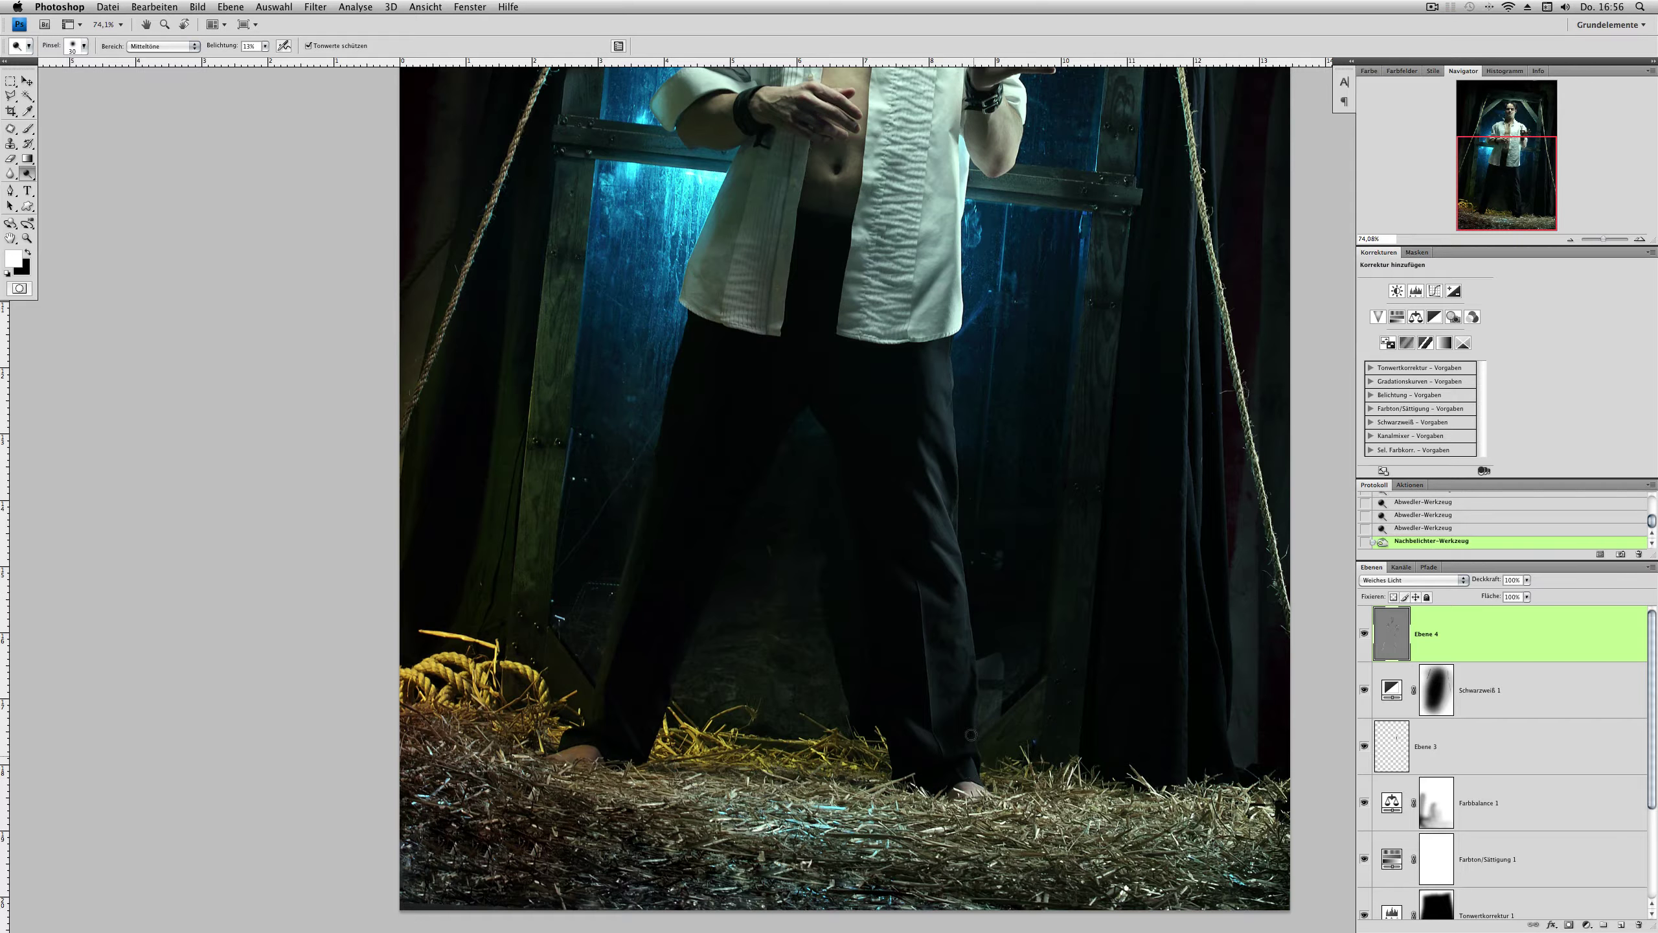
scroll(957, 574, up, 1)
scroll(960, 523, up, 5)
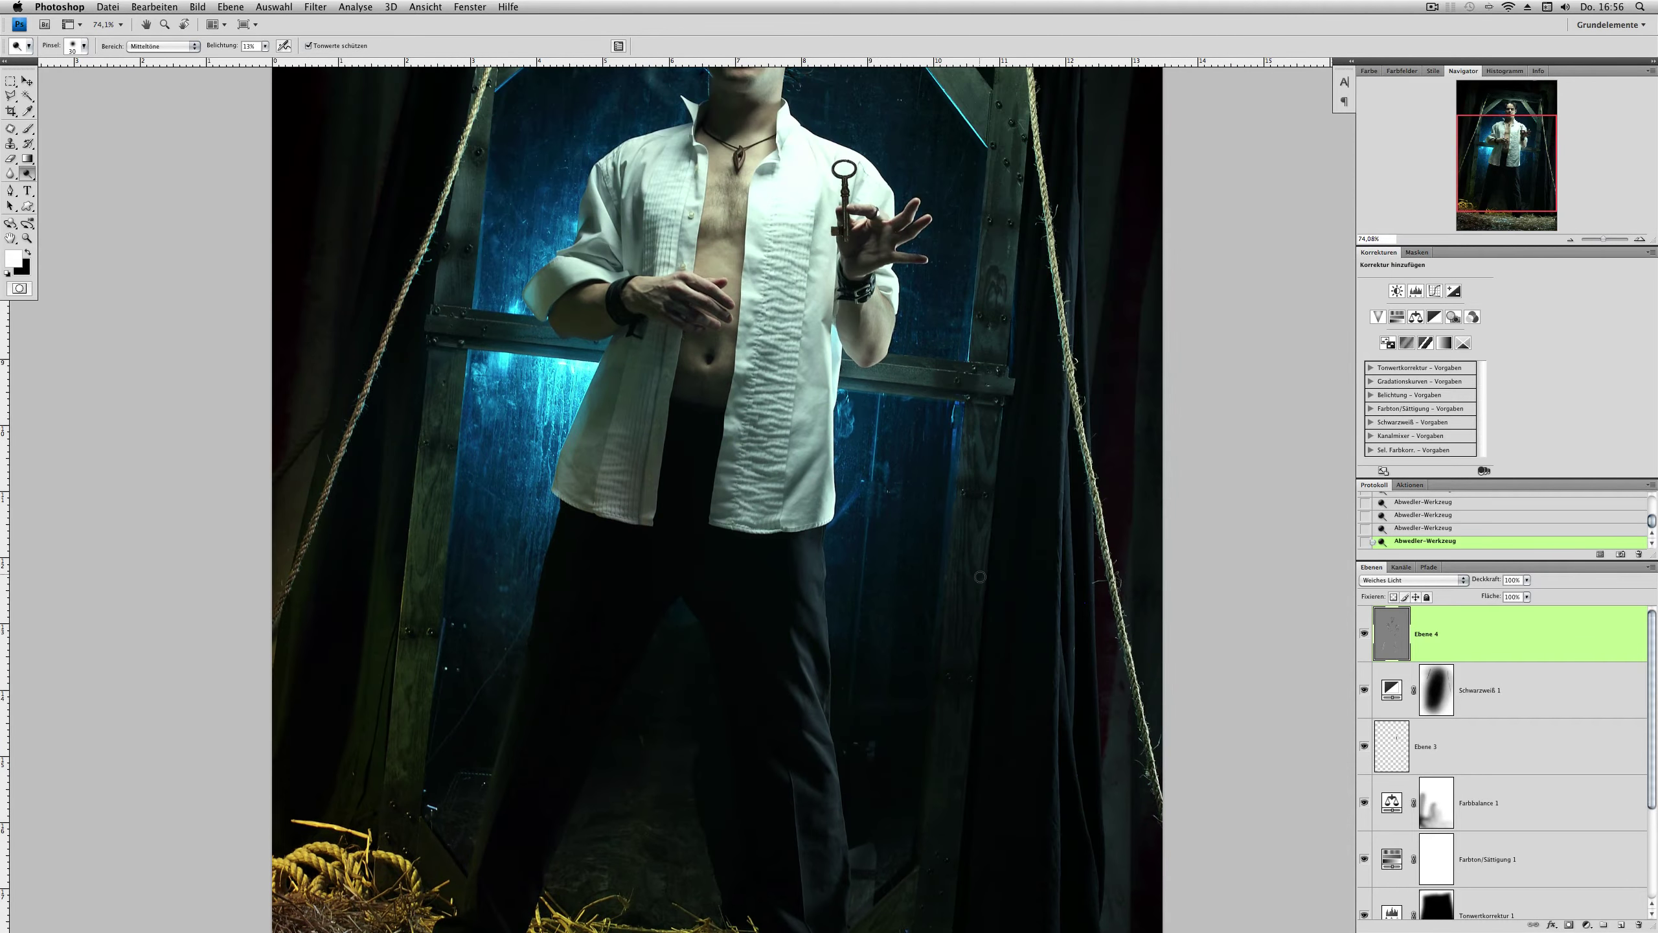
scroll(980, 577, up, 5)
Step: Enlarge the dodge/burn brush to 174 px
right_click(889, 301)
drag(914, 323, 999, 323)
key(Return)
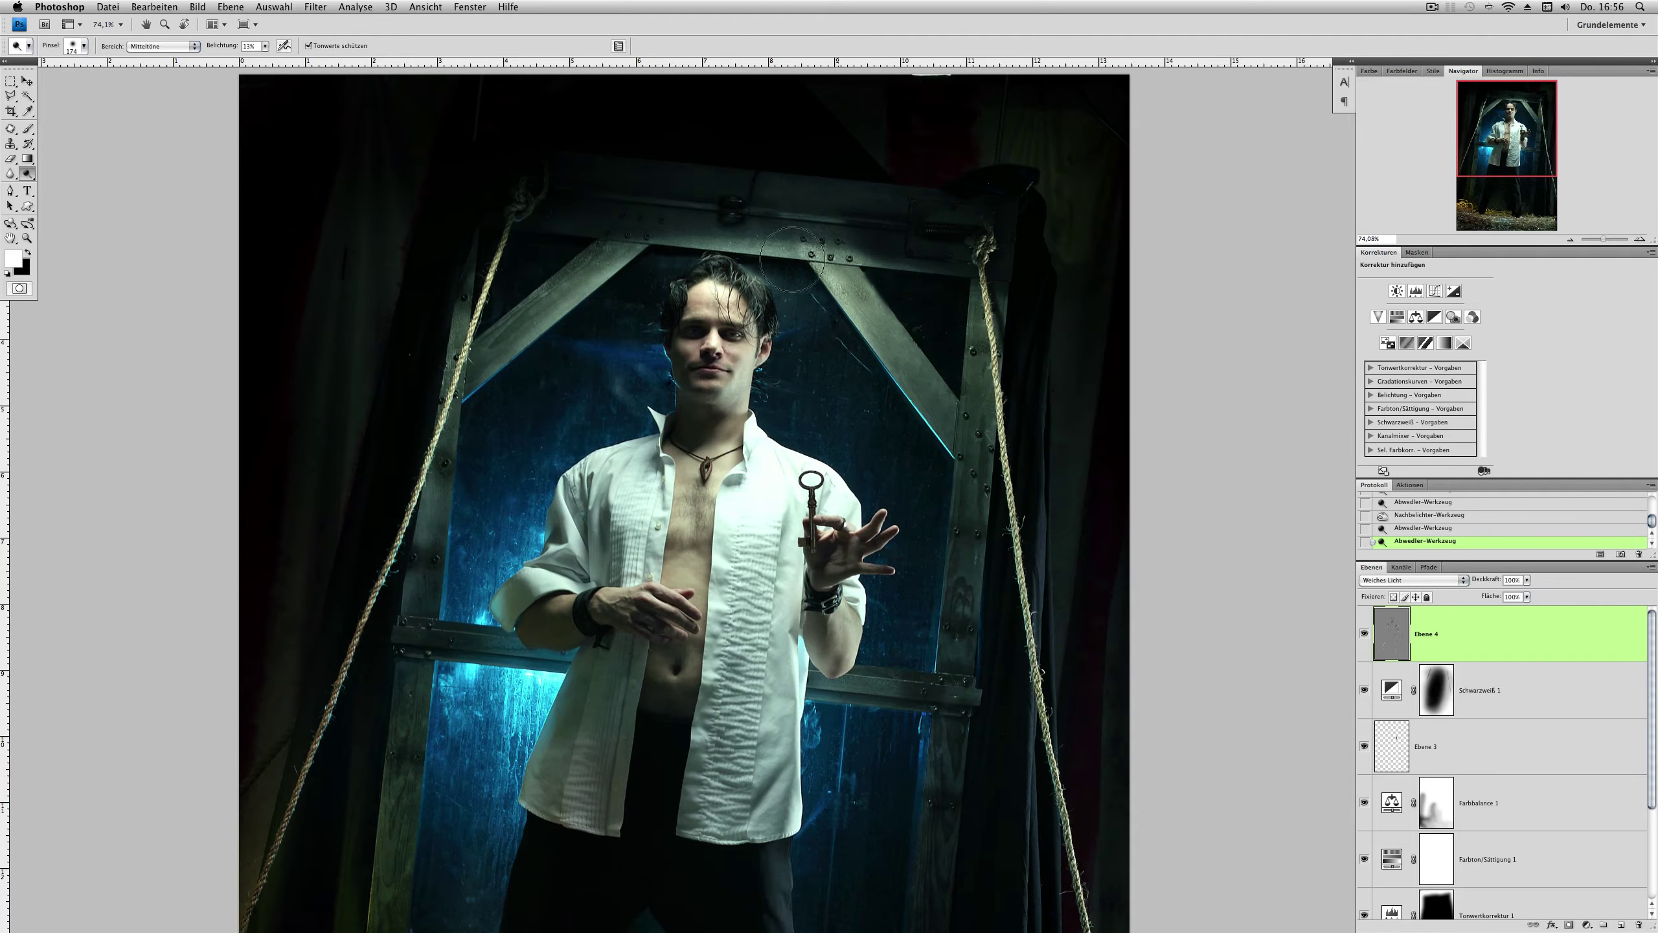
scroll(925, 331, down, 1)
scroll(925, 331, up, 1)
scroll(925, 331, up, 1)
scroll(925, 332, up, 1)
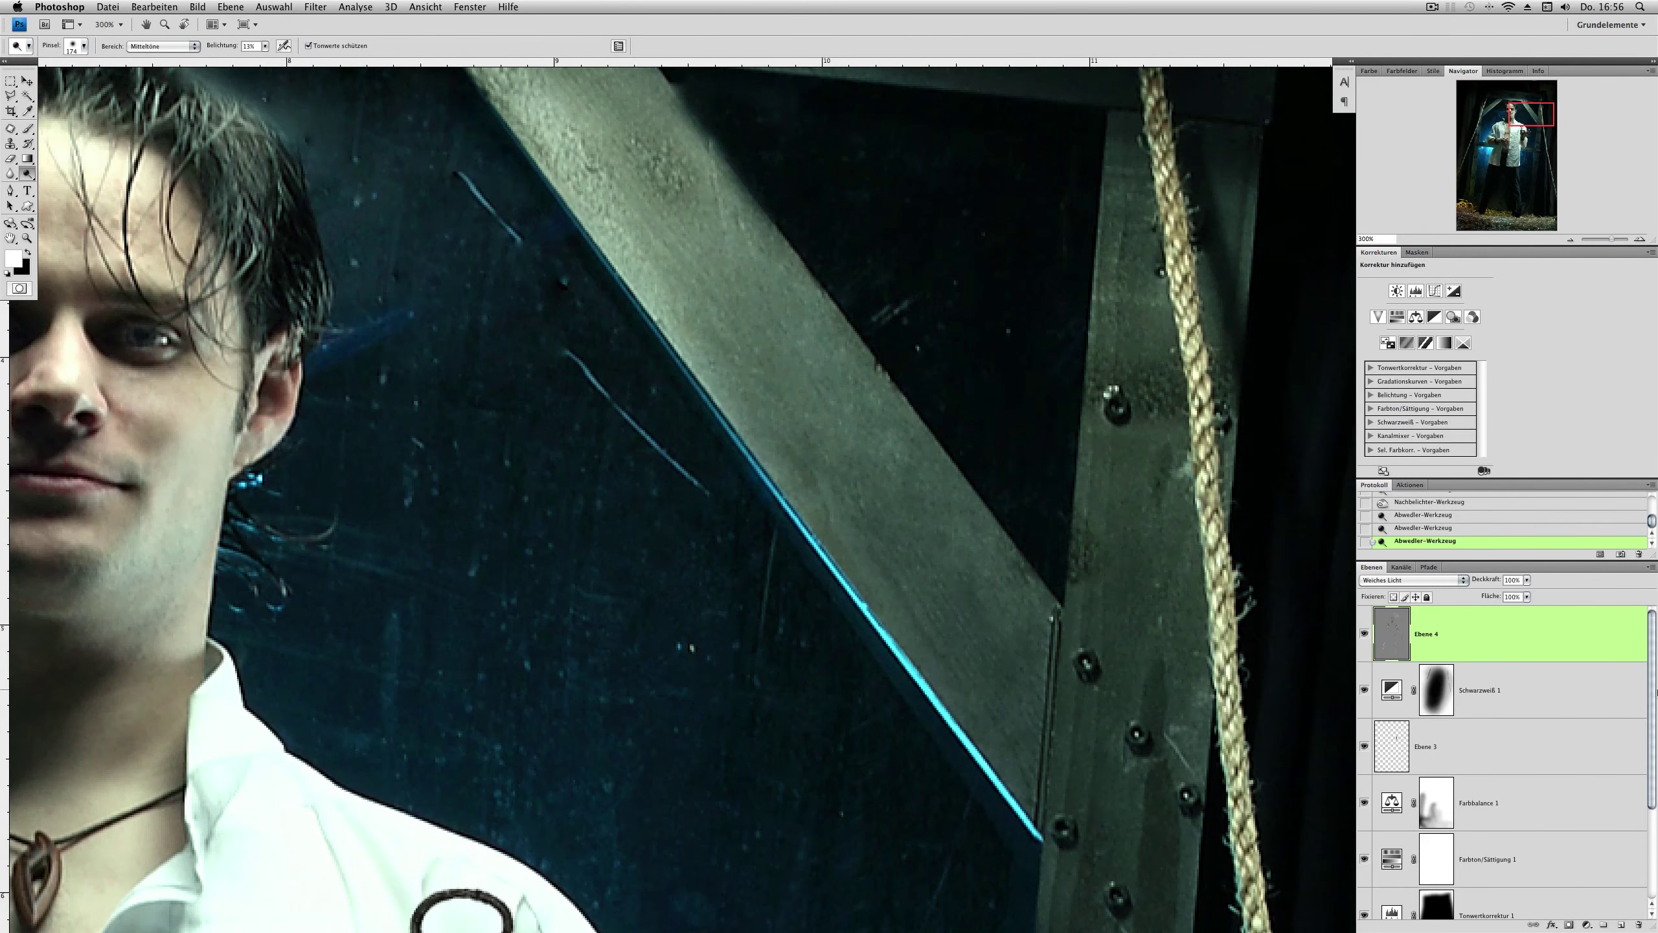
Step: On a new layer, draw a black stick figure and tally marks on the beam, then load and hide it
click(1622, 926)
scroll(783, 457, up, 3)
key(b)
key(x)
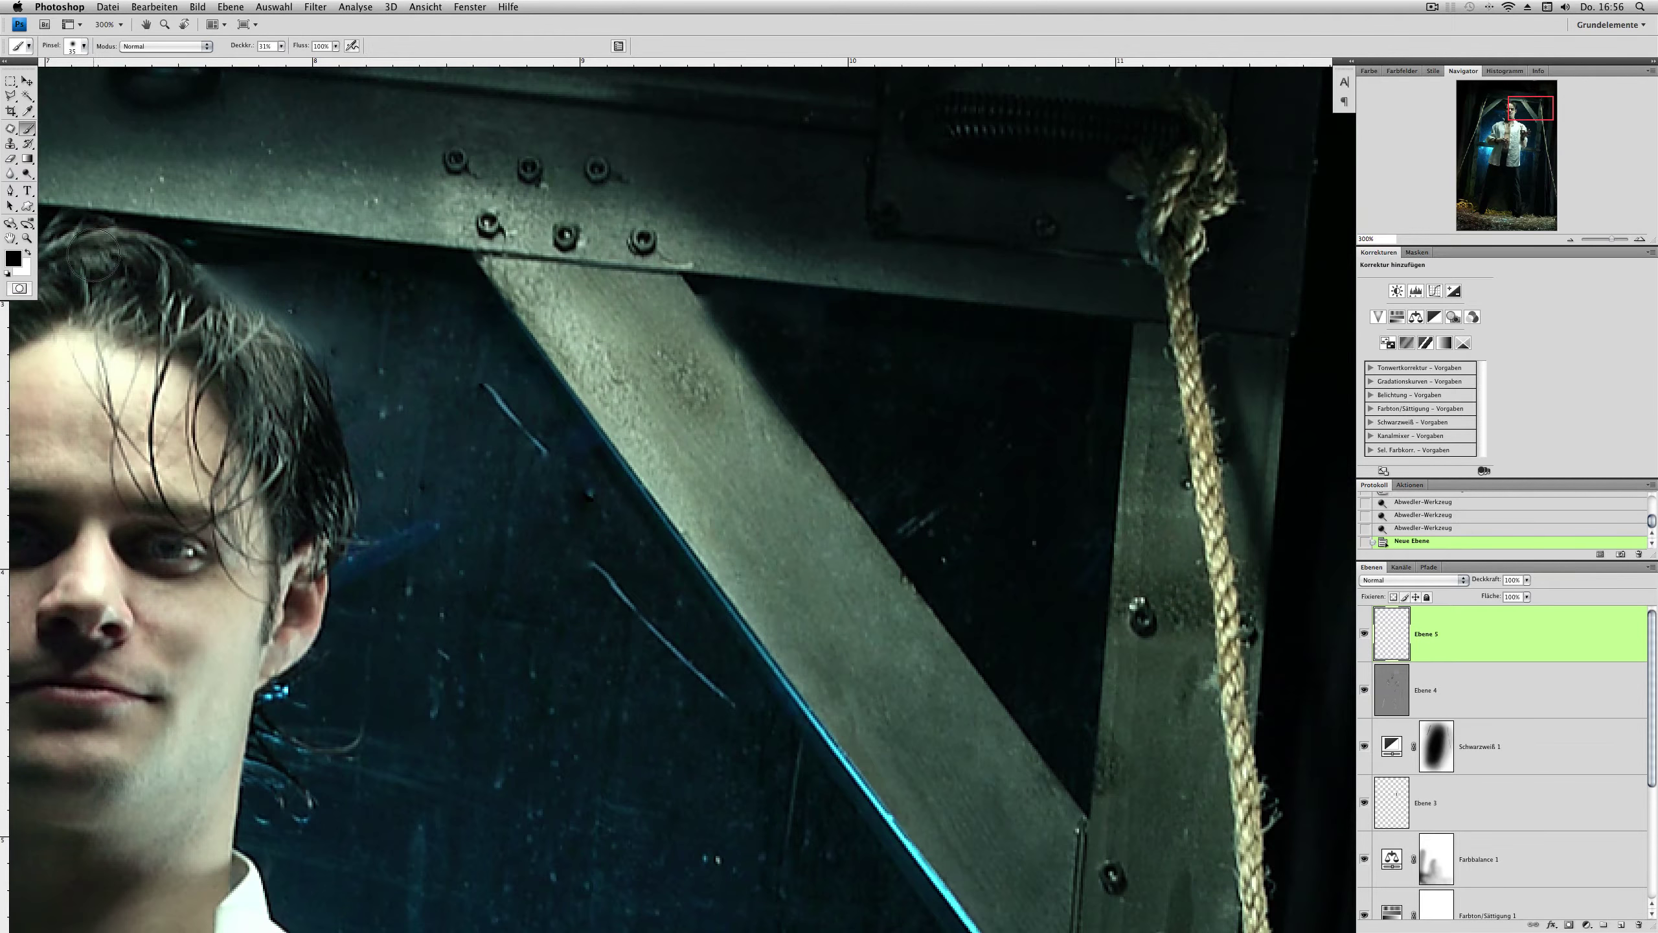
right_click(787, 354)
text(0)
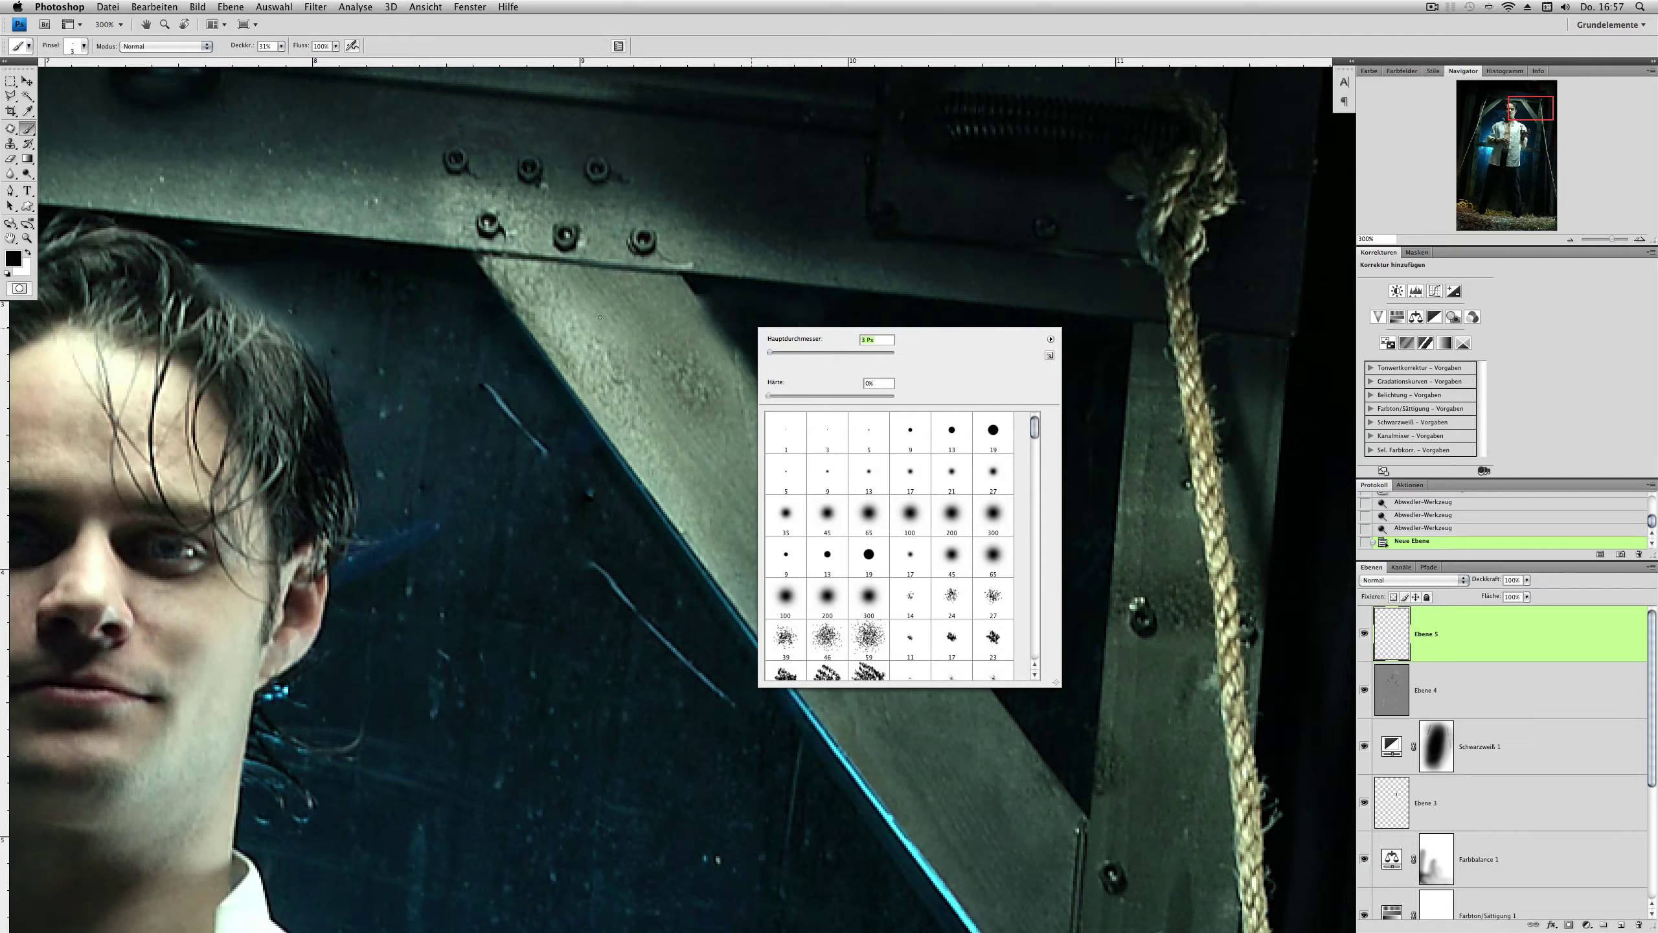
key(Return)
drag(435, 249, 608, 447)
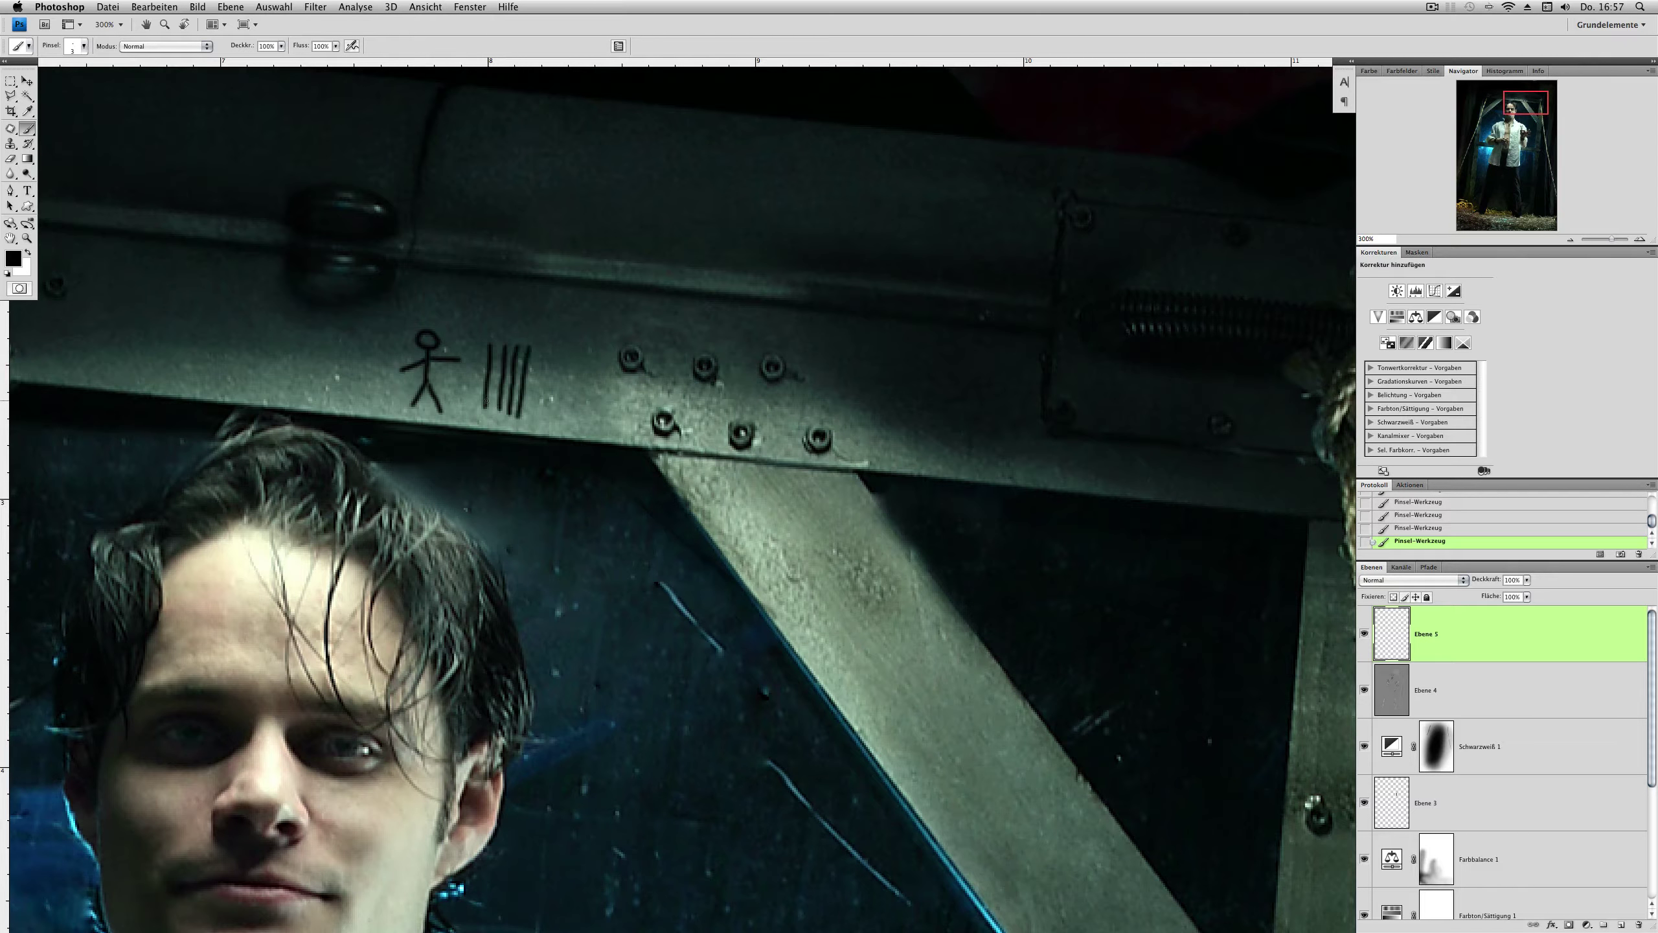
ctrl+click(1391, 633)
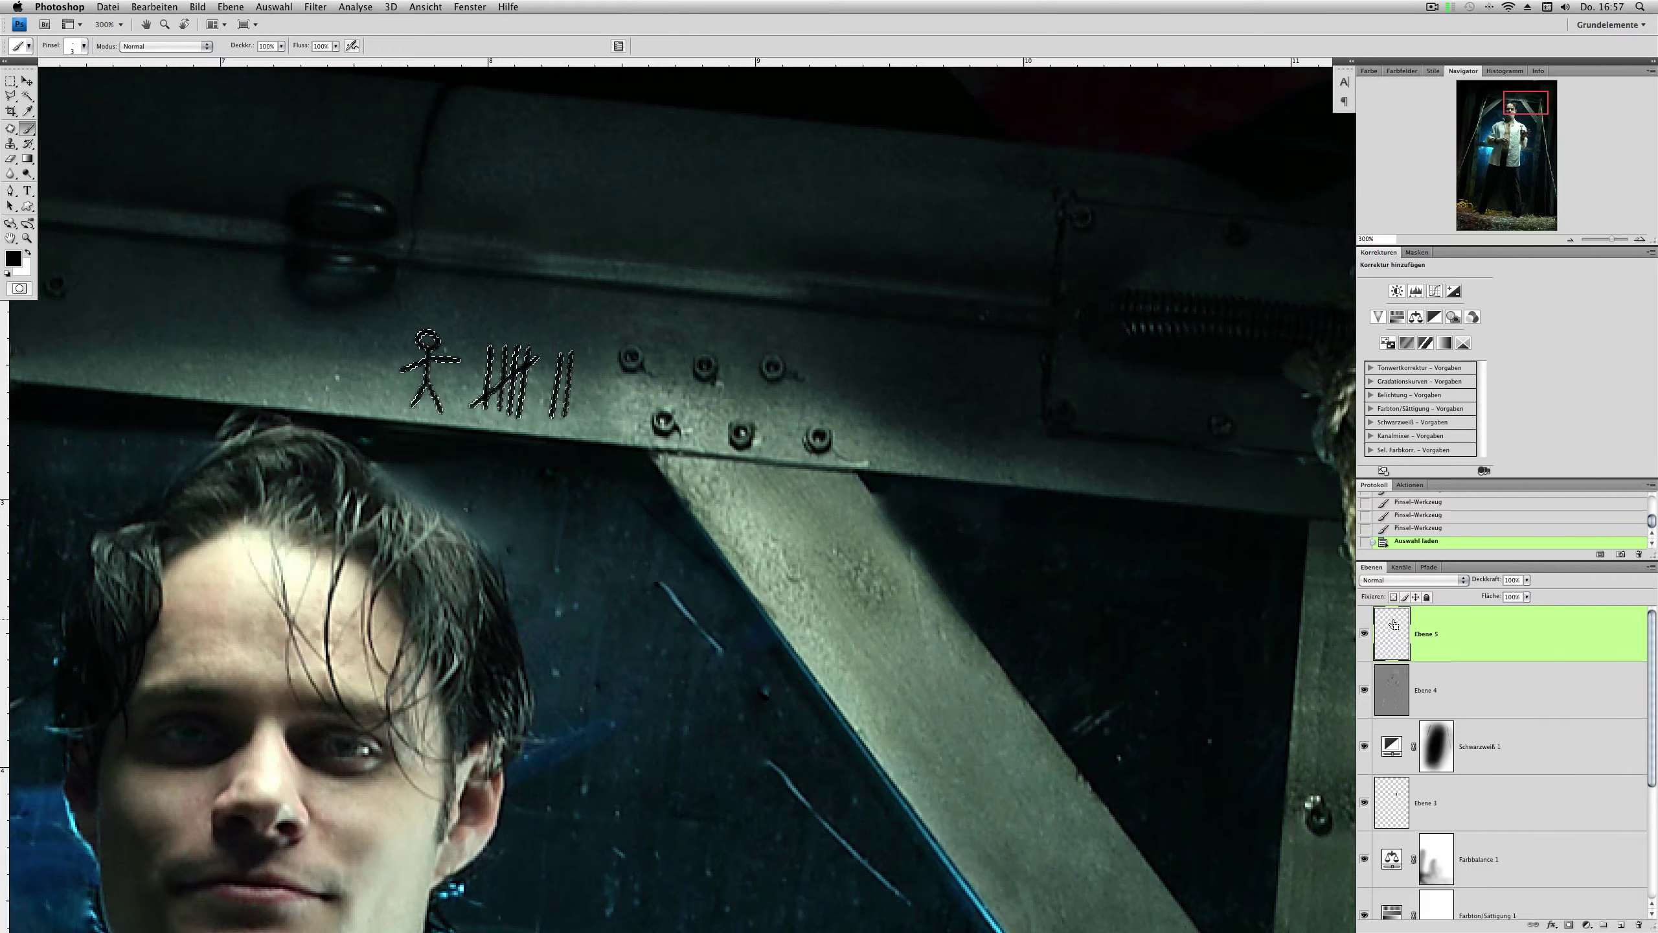
click(1364, 634)
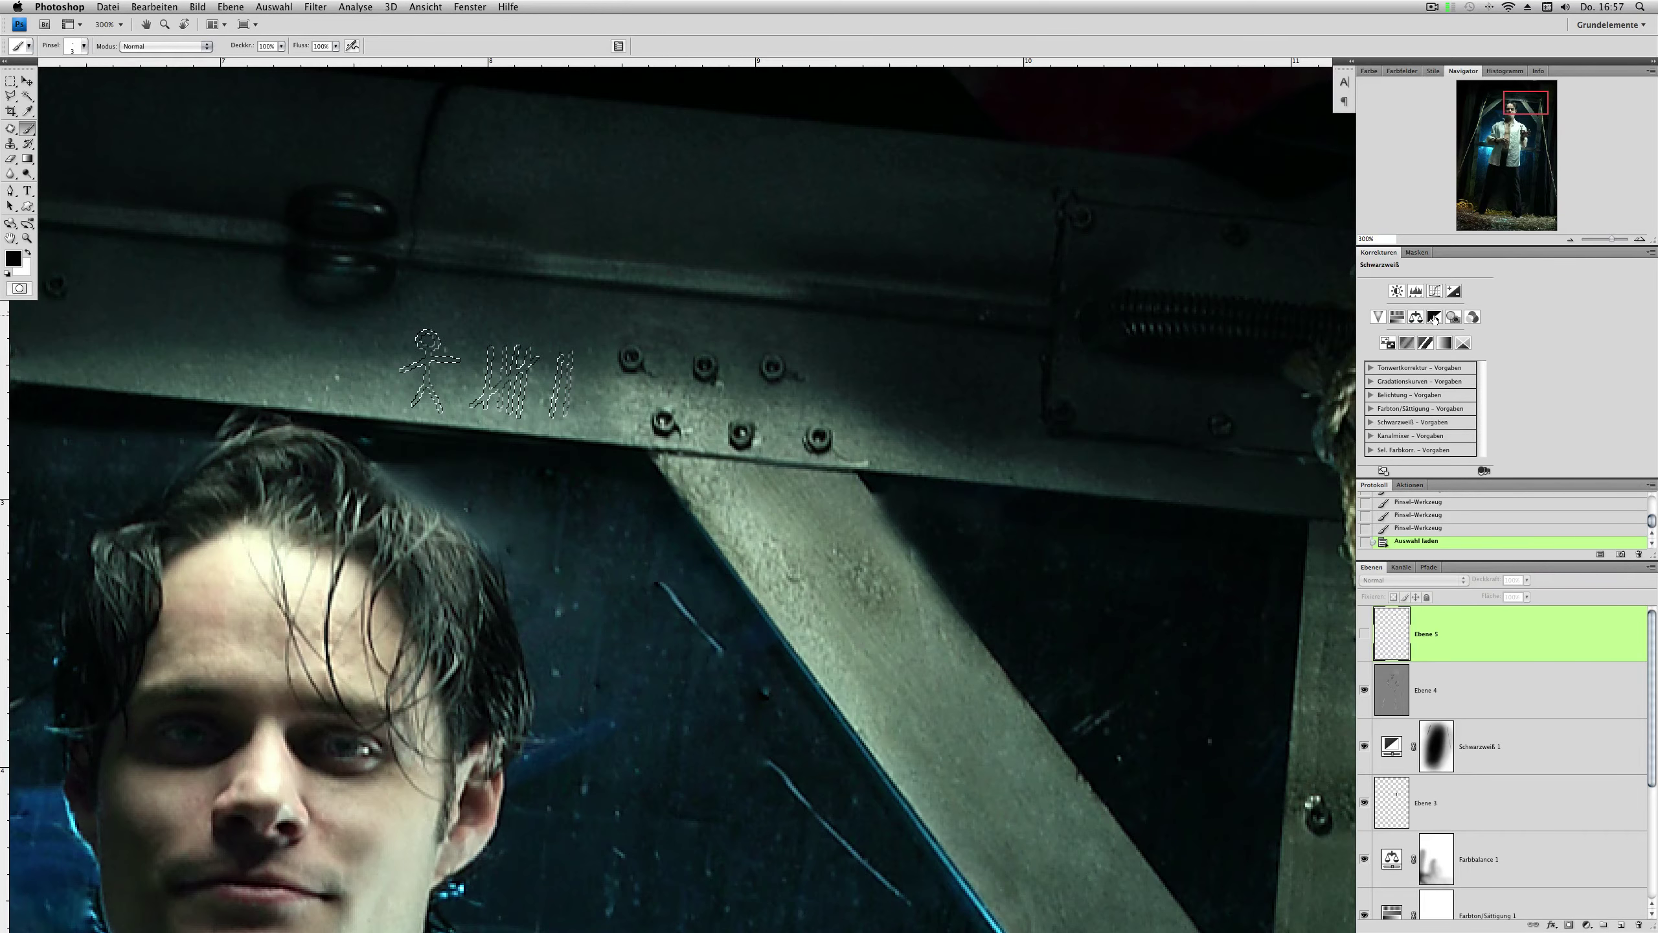
click(1416, 290)
drag(1488, 391, 1447, 396)
drag(1611, 239, 1618, 238)
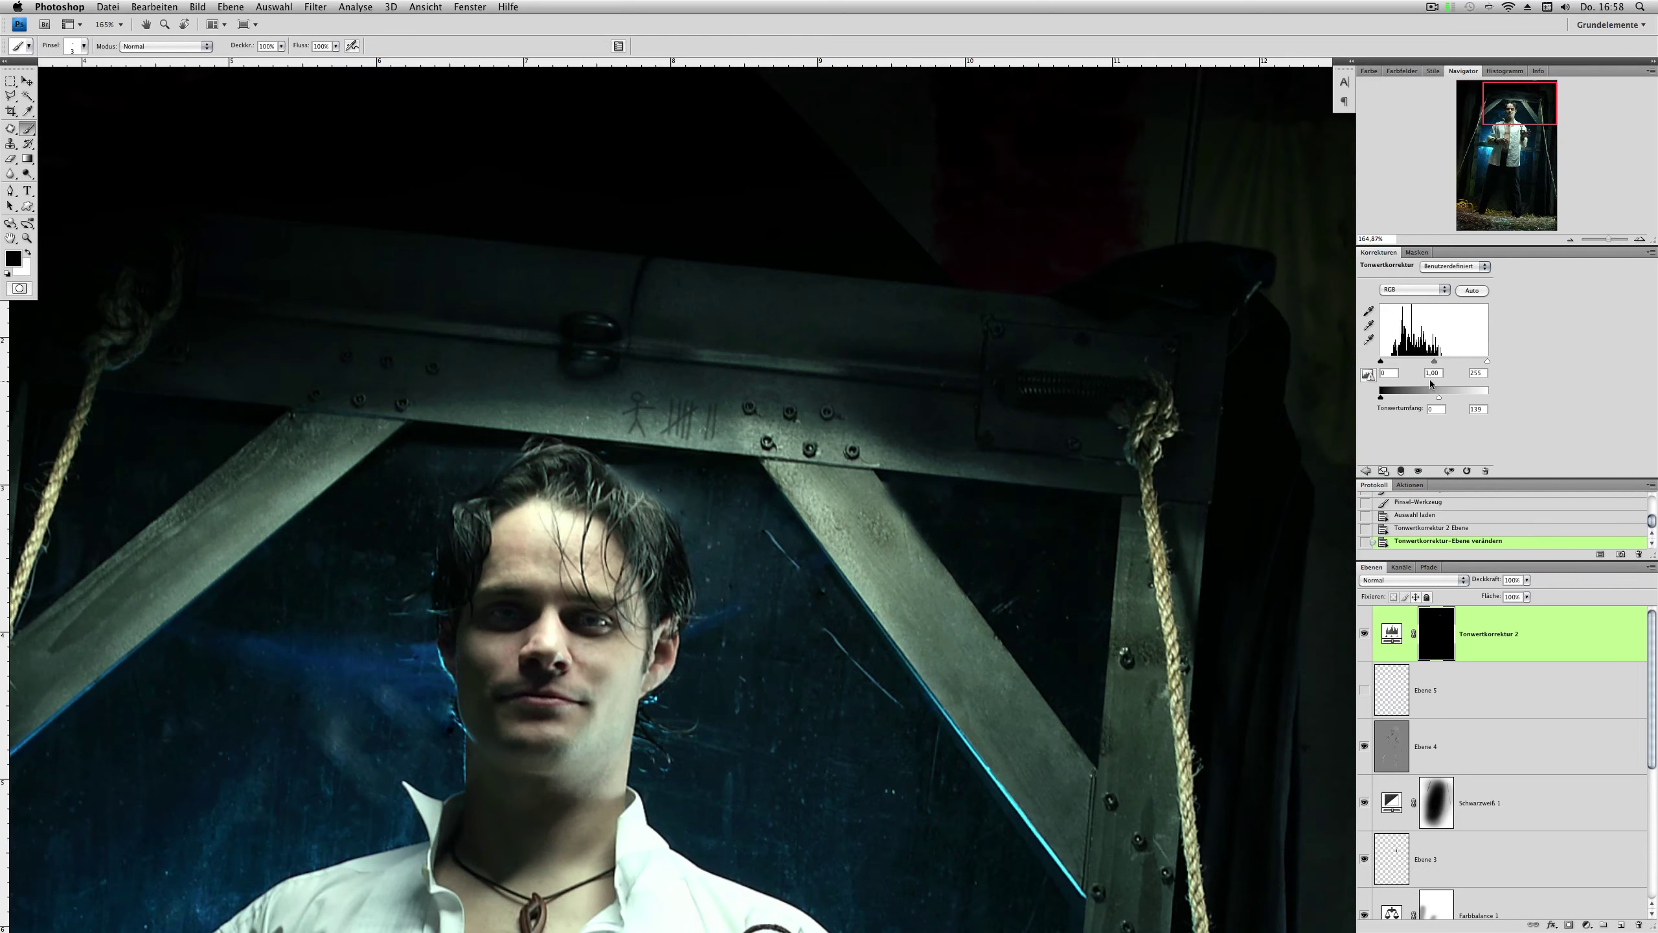
drag(1434, 362, 1443, 361)
double_click(1552, 615)
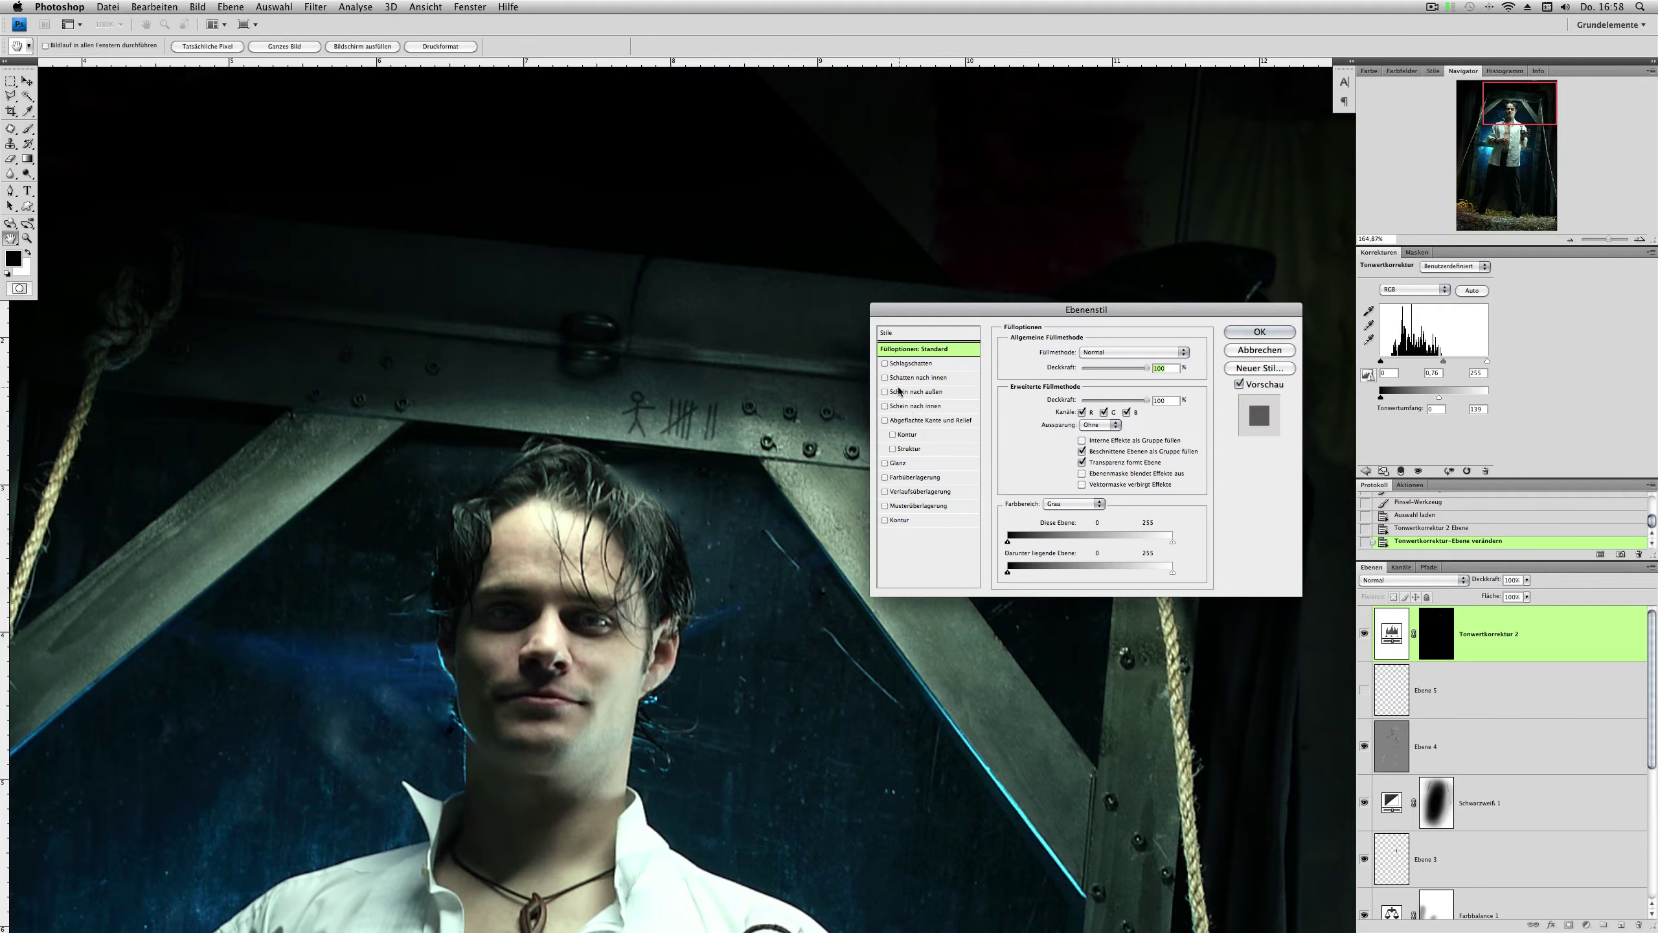
click(909, 421)
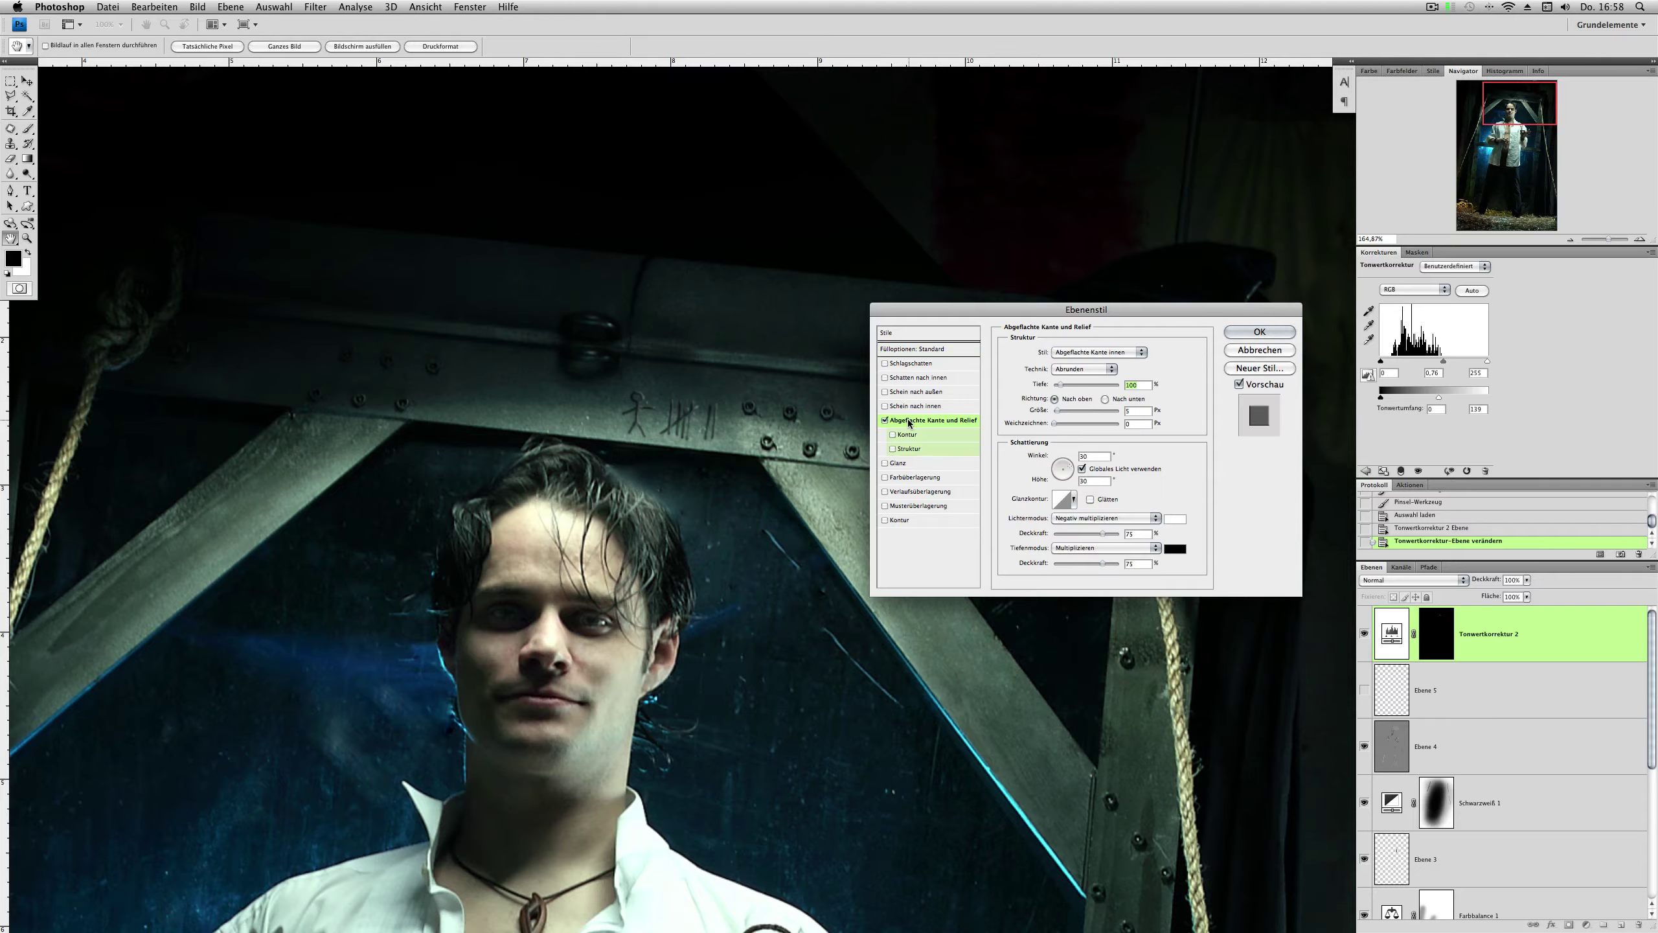
drag(1050, 468, 1061, 469)
click(1175, 549)
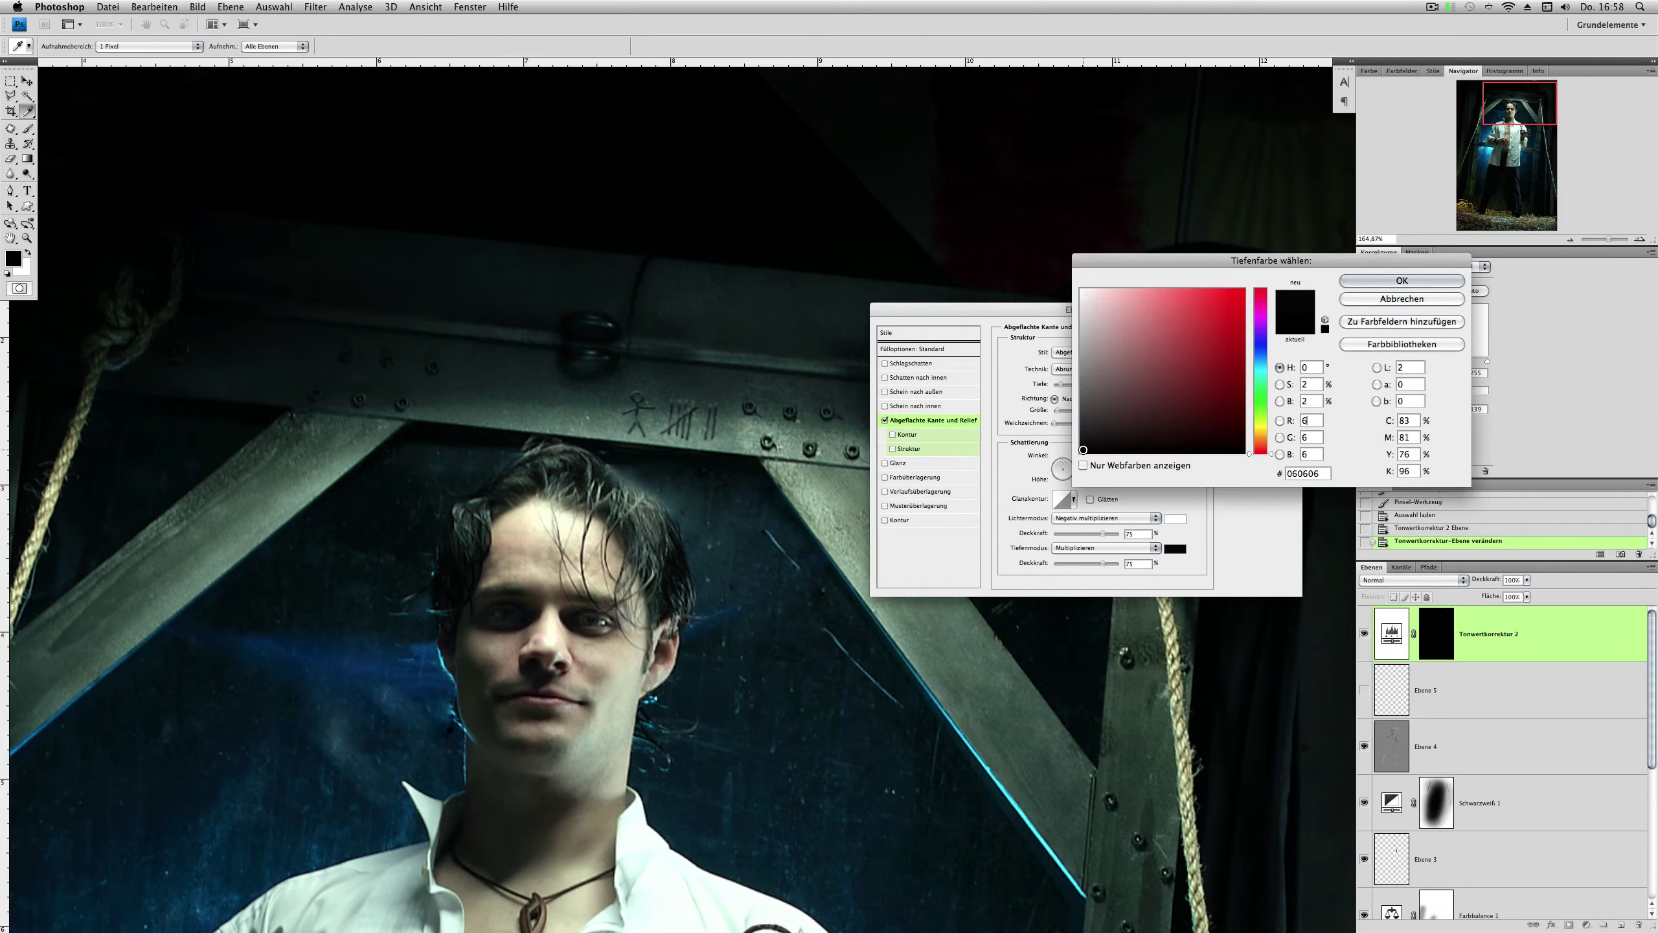
key(Escape)
click(884, 420)
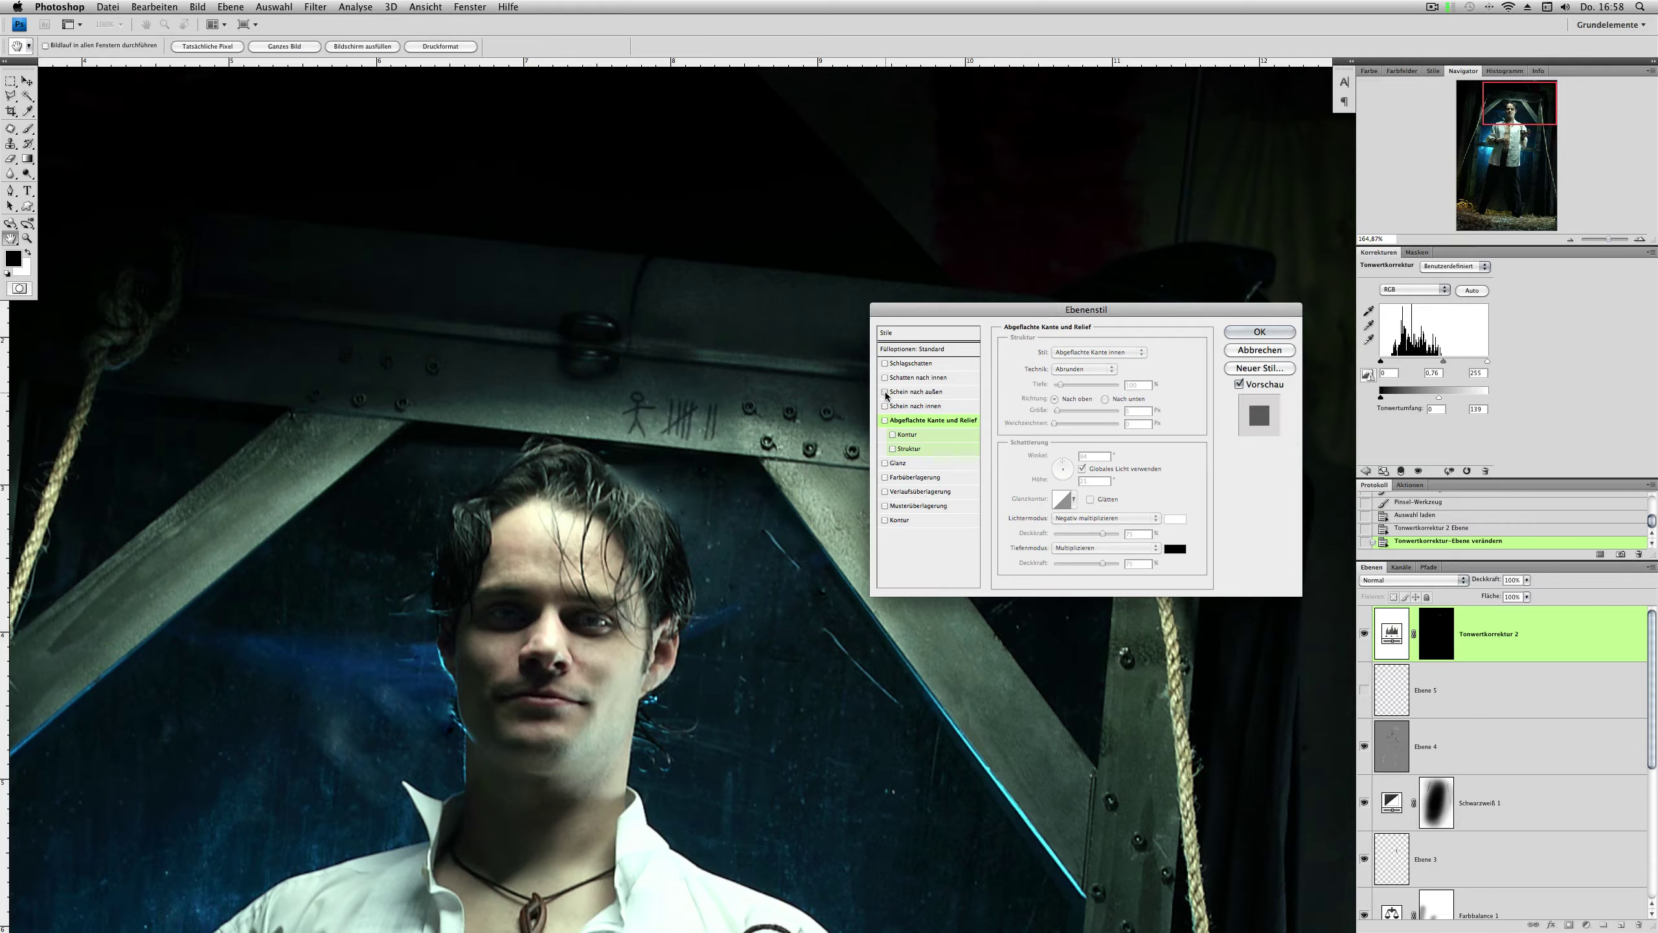
click(889, 366)
key(Escape)
key(b)
drag(1608, 239, 1602, 241)
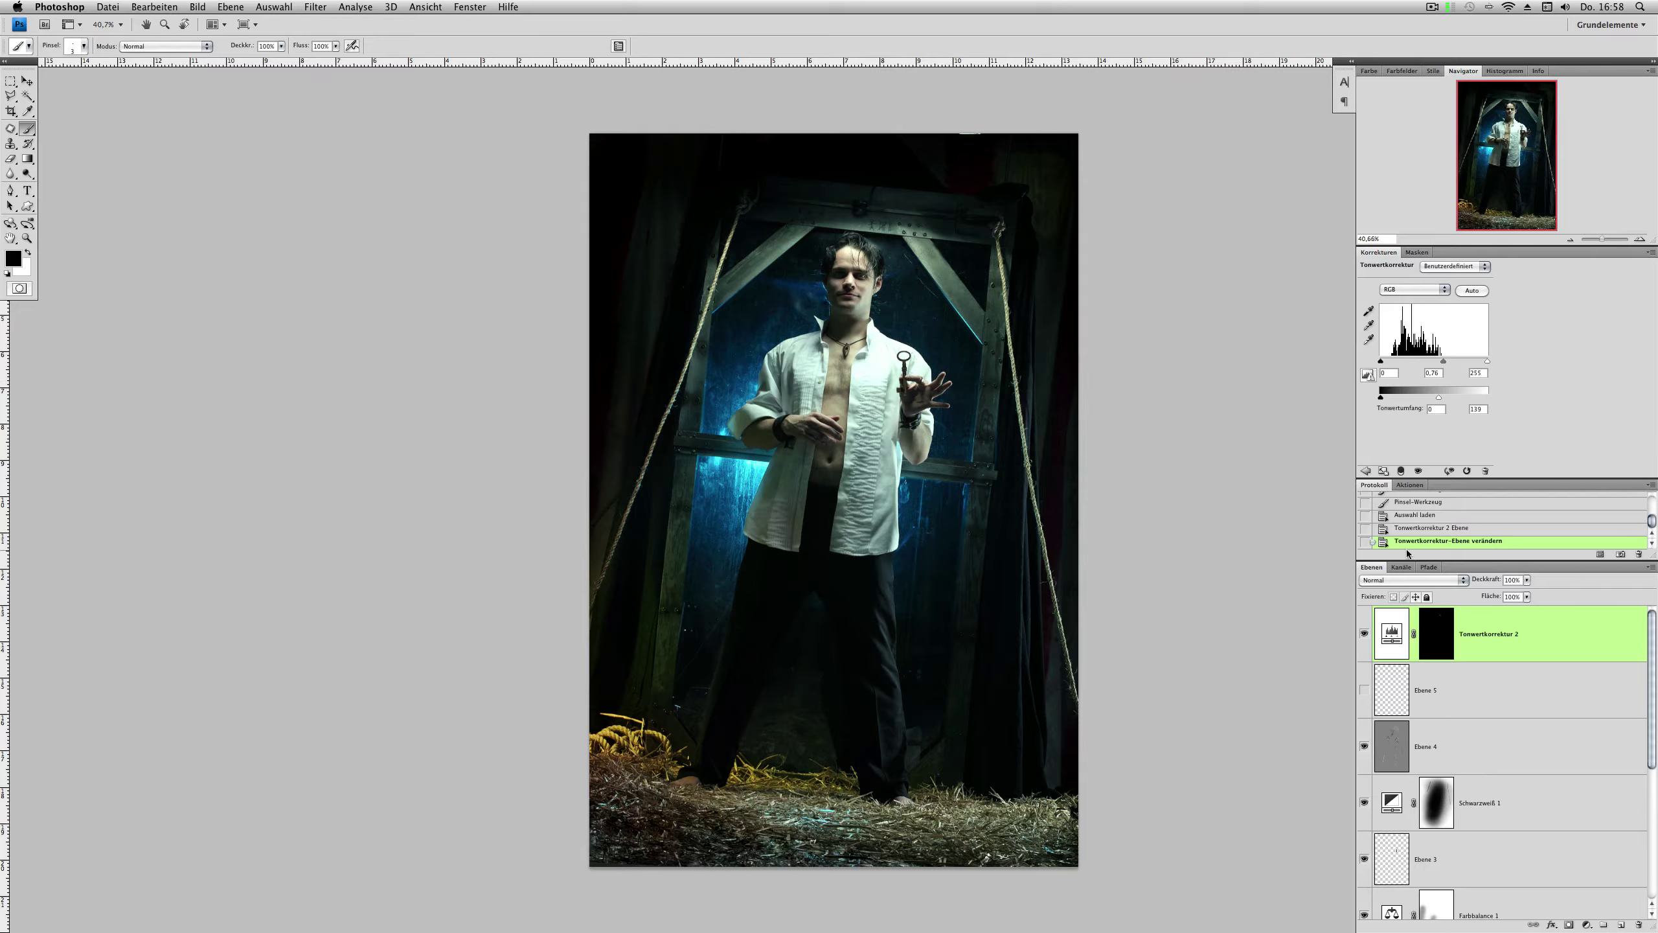
Step: Add a Colour Balance adjustment layer with the Cyan-Red midtones pushed toward cyan
click(1367, 470)
click(1397, 317)
click(1485, 470)
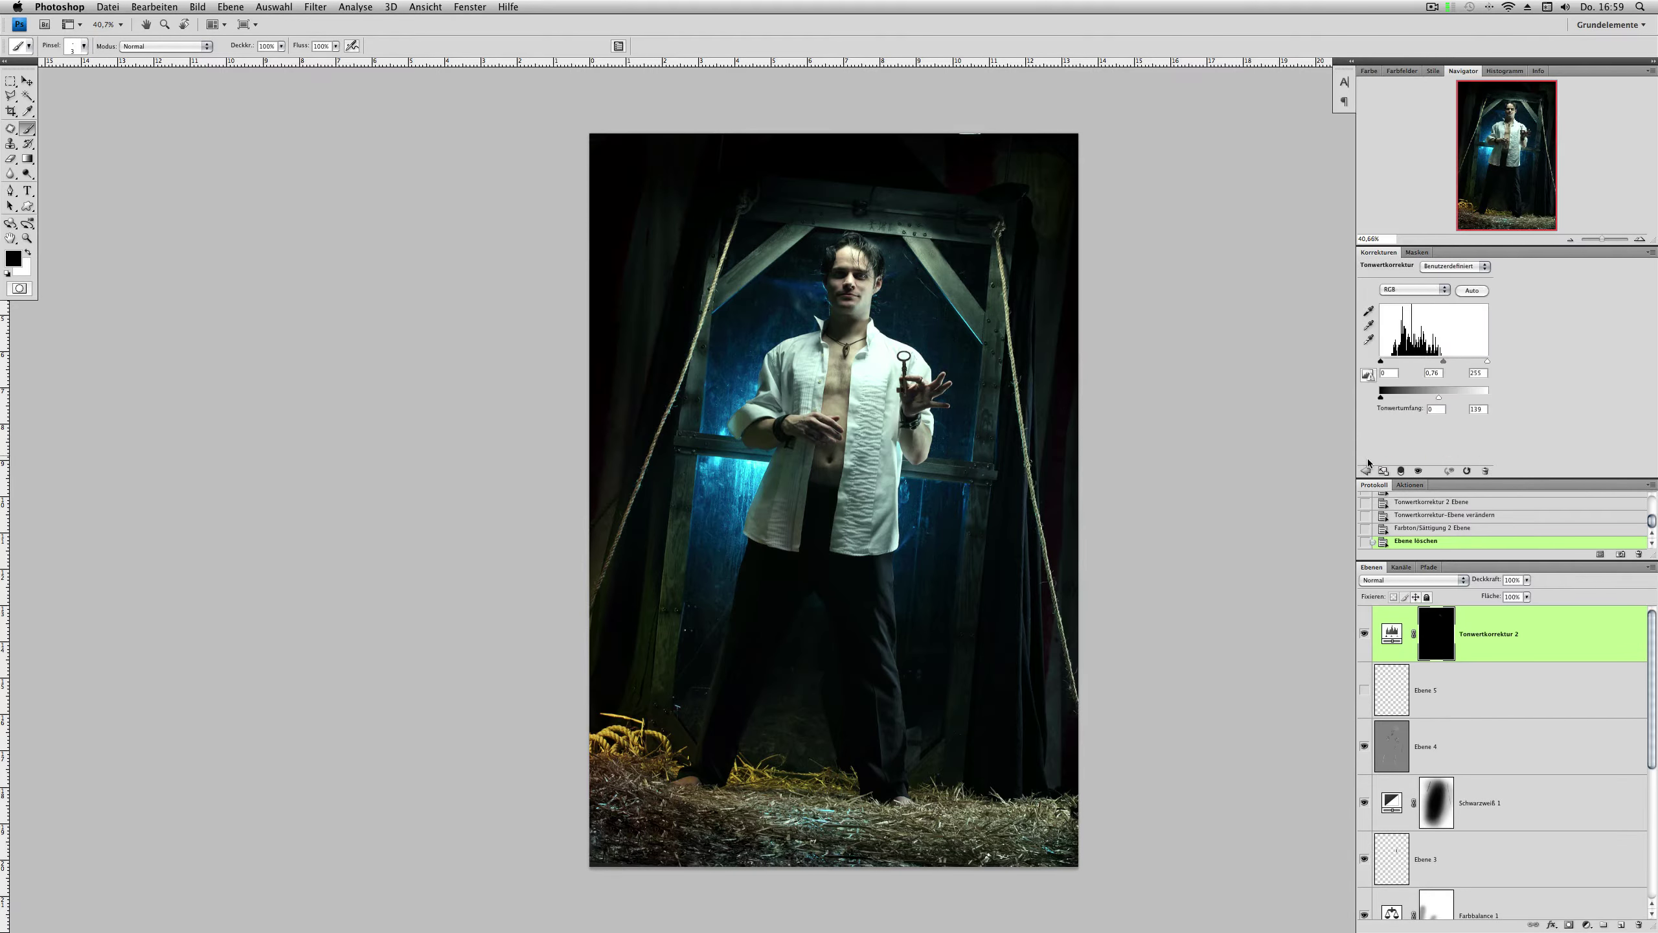
click(1365, 470)
click(1418, 316)
click(1398, 347)
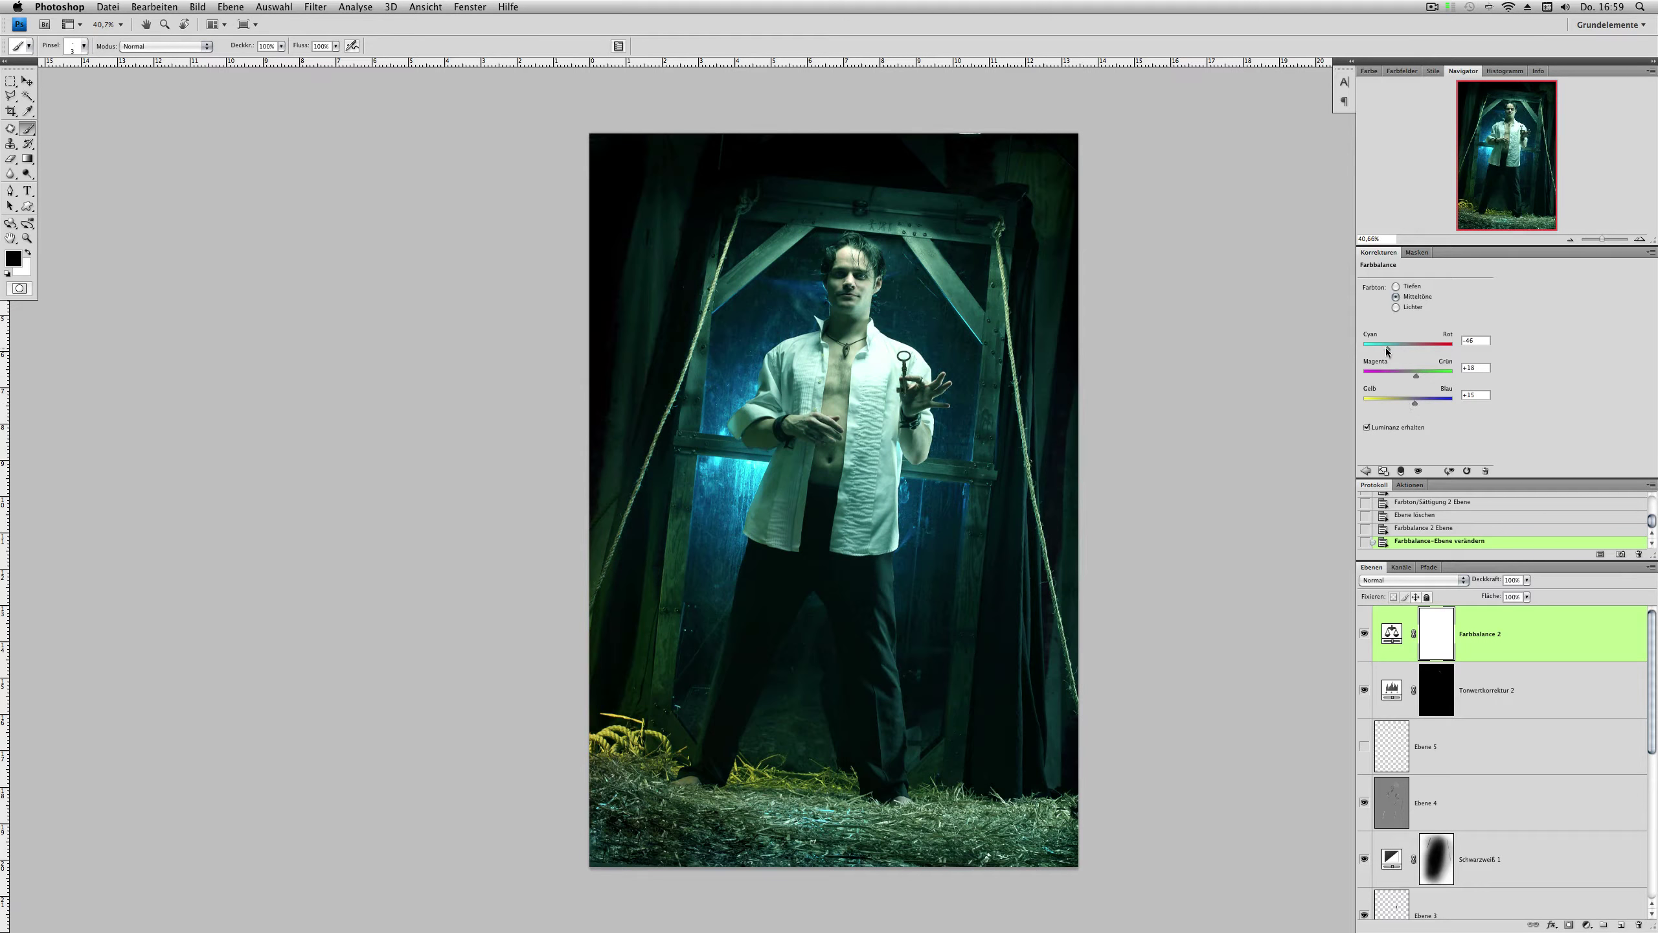
click(1365, 470)
Step: Outline light rays fanning from the man downward and out to the right with the Polygon Lasso
click(10, 95)
click(840, 435)
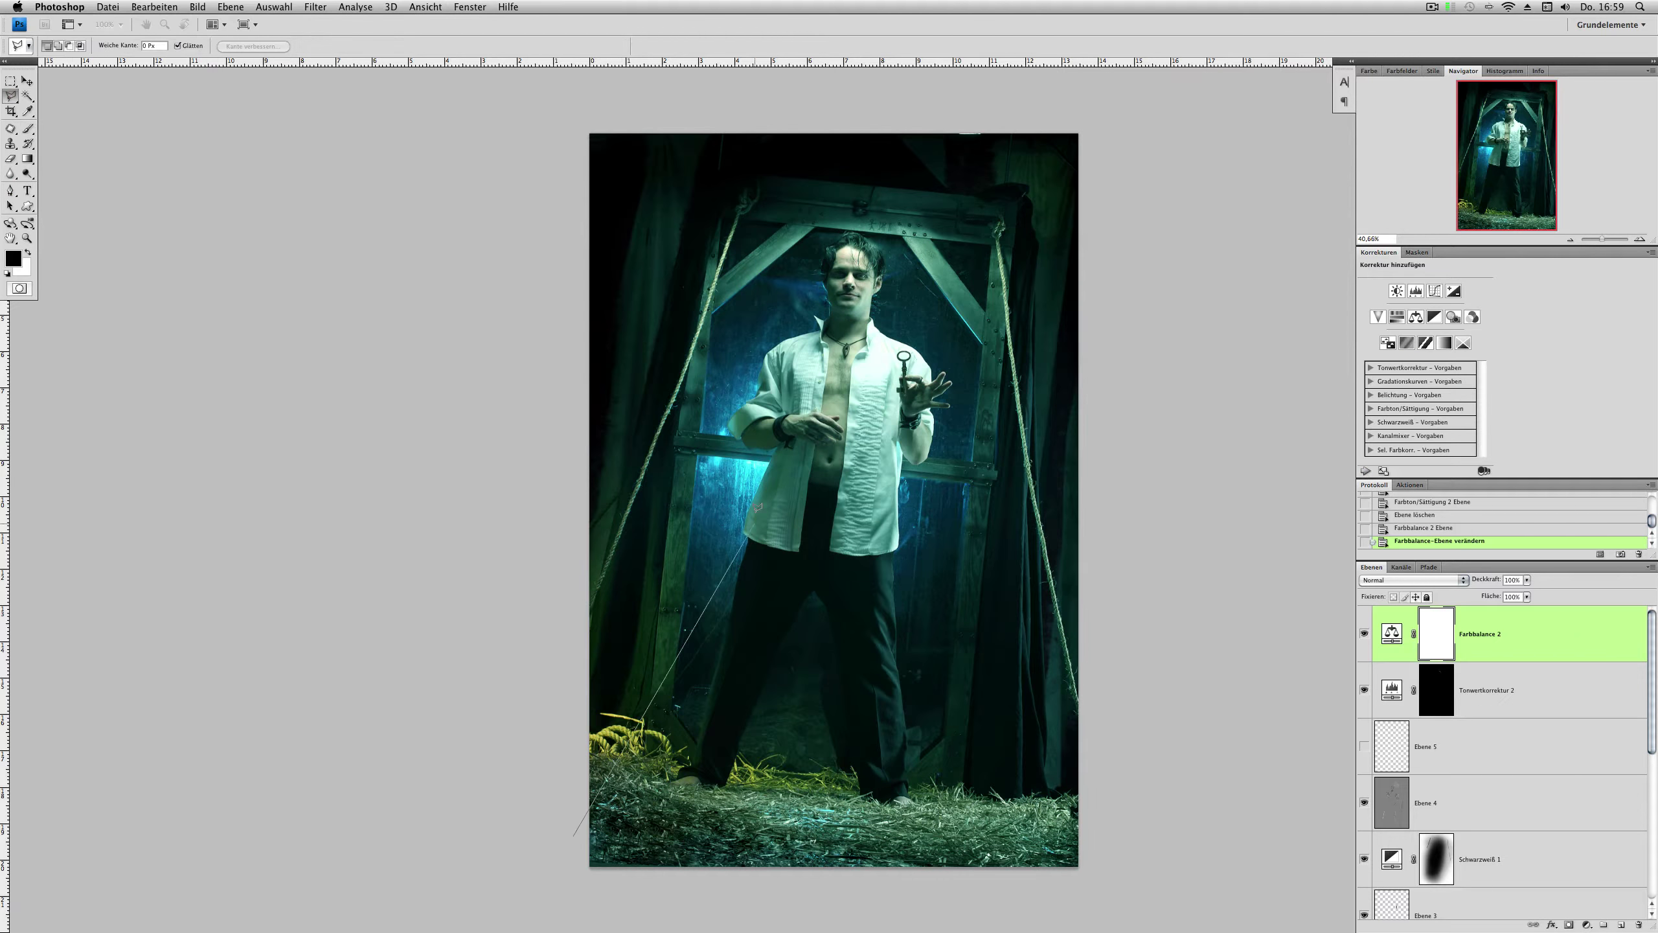
click(856, 444)
click(921, 895)
click(895, 457)
click(972, 913)
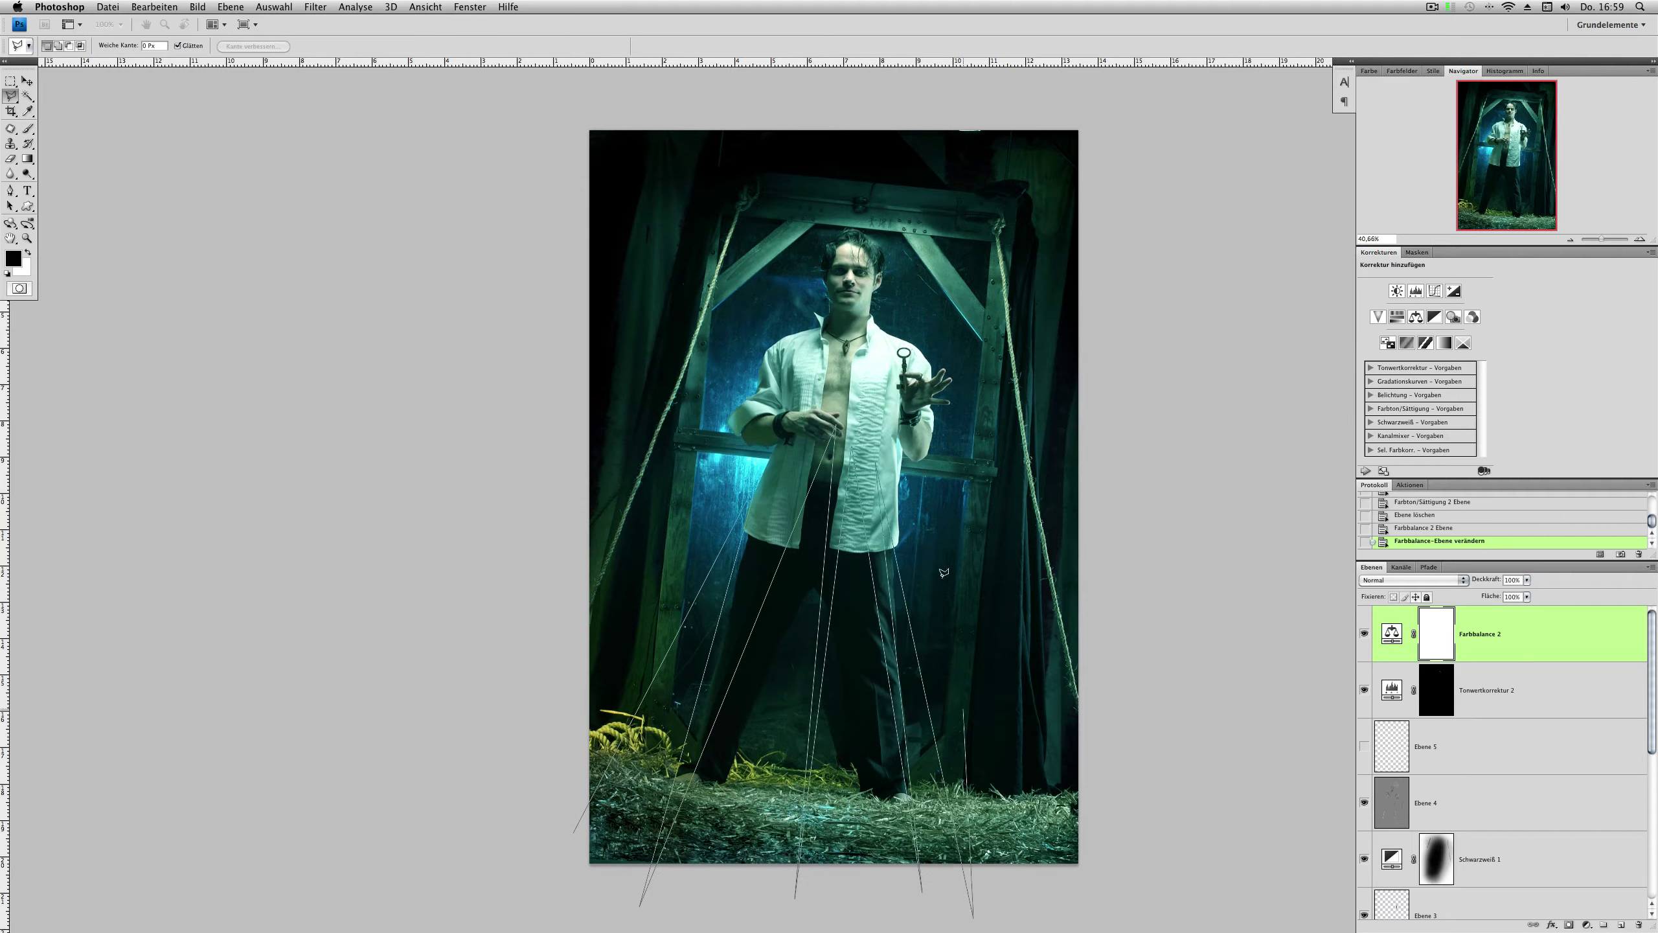
click(922, 459)
click(1053, 917)
click(1114, 868)
click(1191, 619)
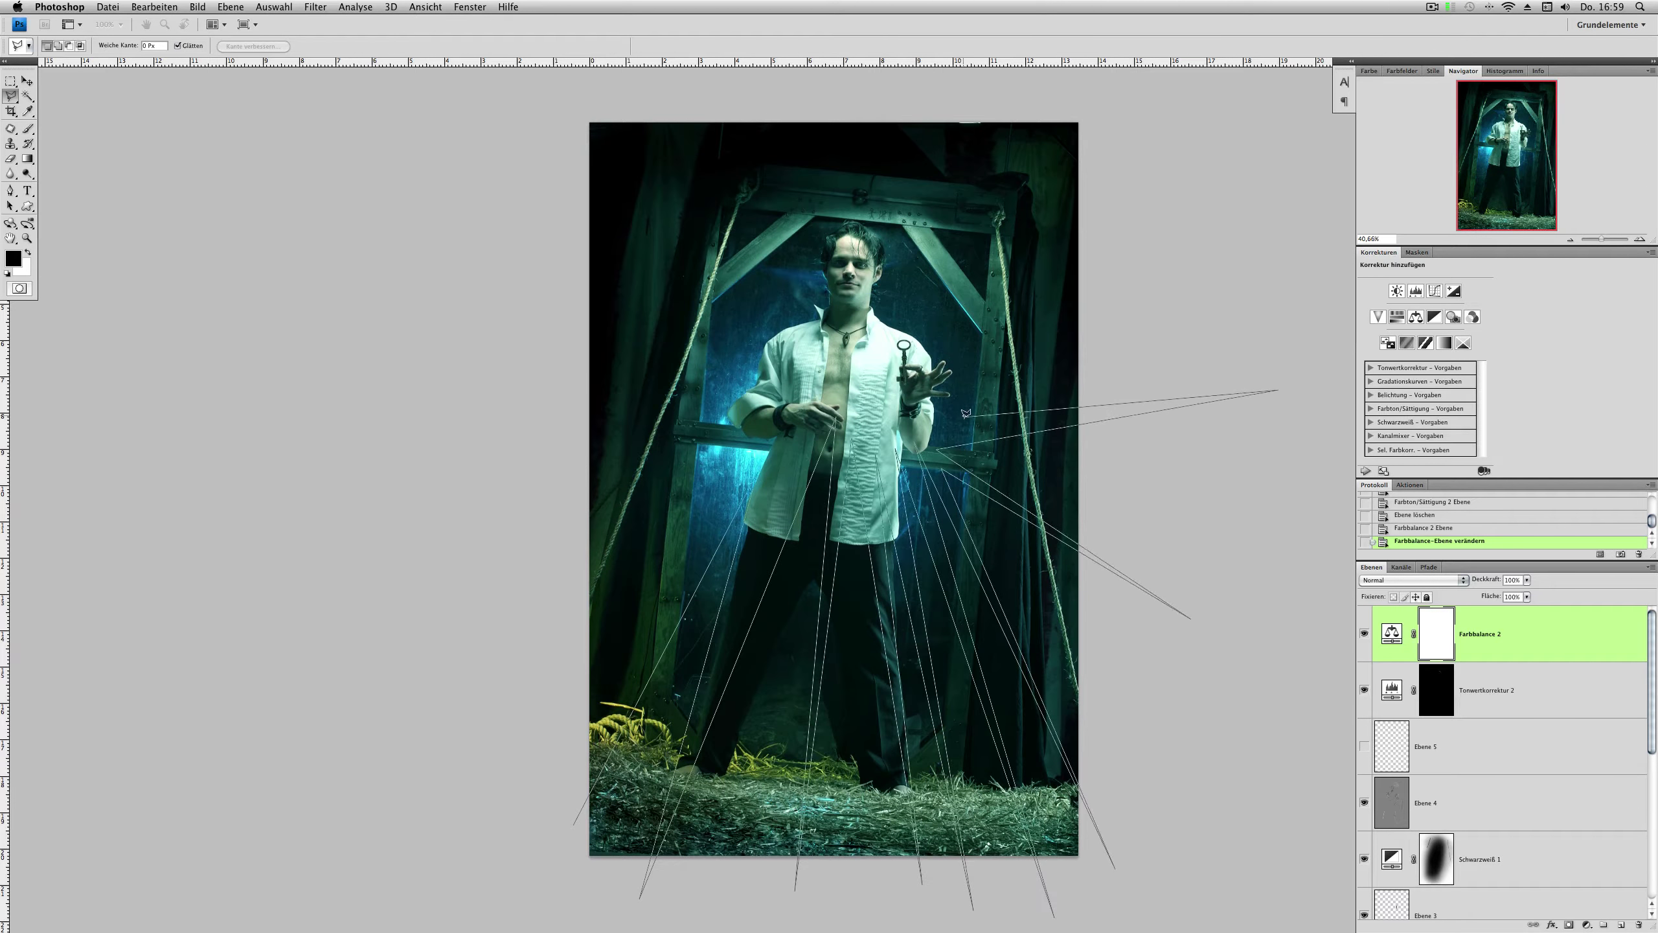
click(1278, 390)
click(1206, 278)
click(1168, 127)
click(1062, 94)
Step: Add rays reaching above and to the left, then close the ray-shaped selection
click(883, 358)
click(967, 118)
click(897, 83)
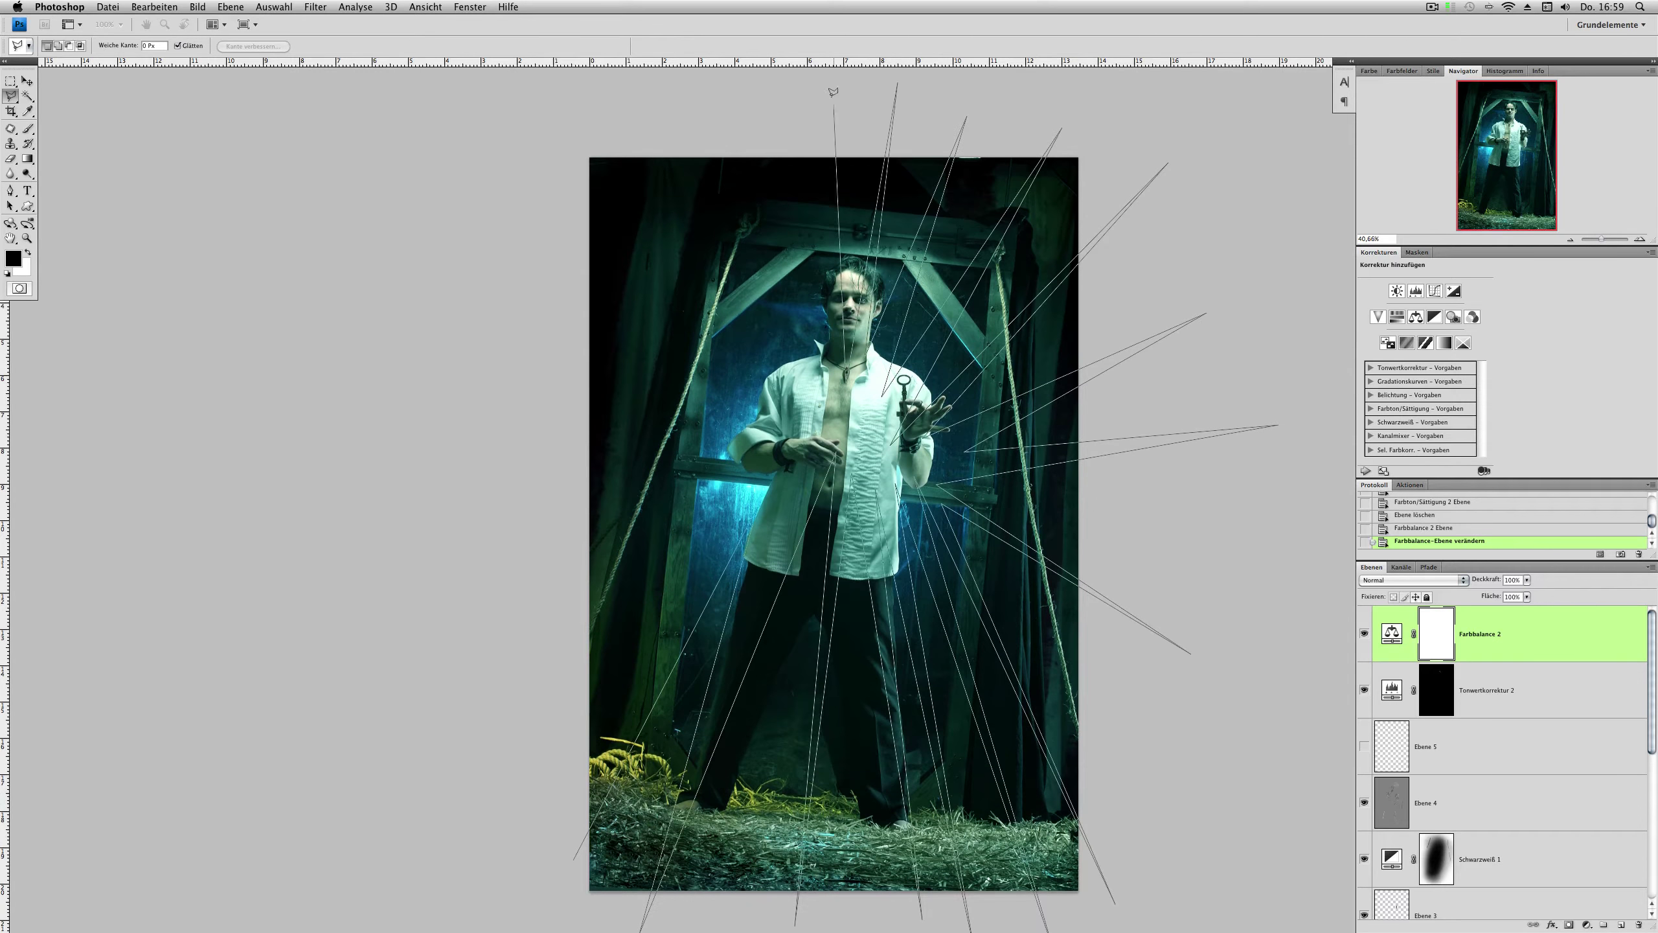
click(830, 101)
click(750, 88)
click(649, 101)
click(814, 398)
click(557, 142)
click(443, 346)
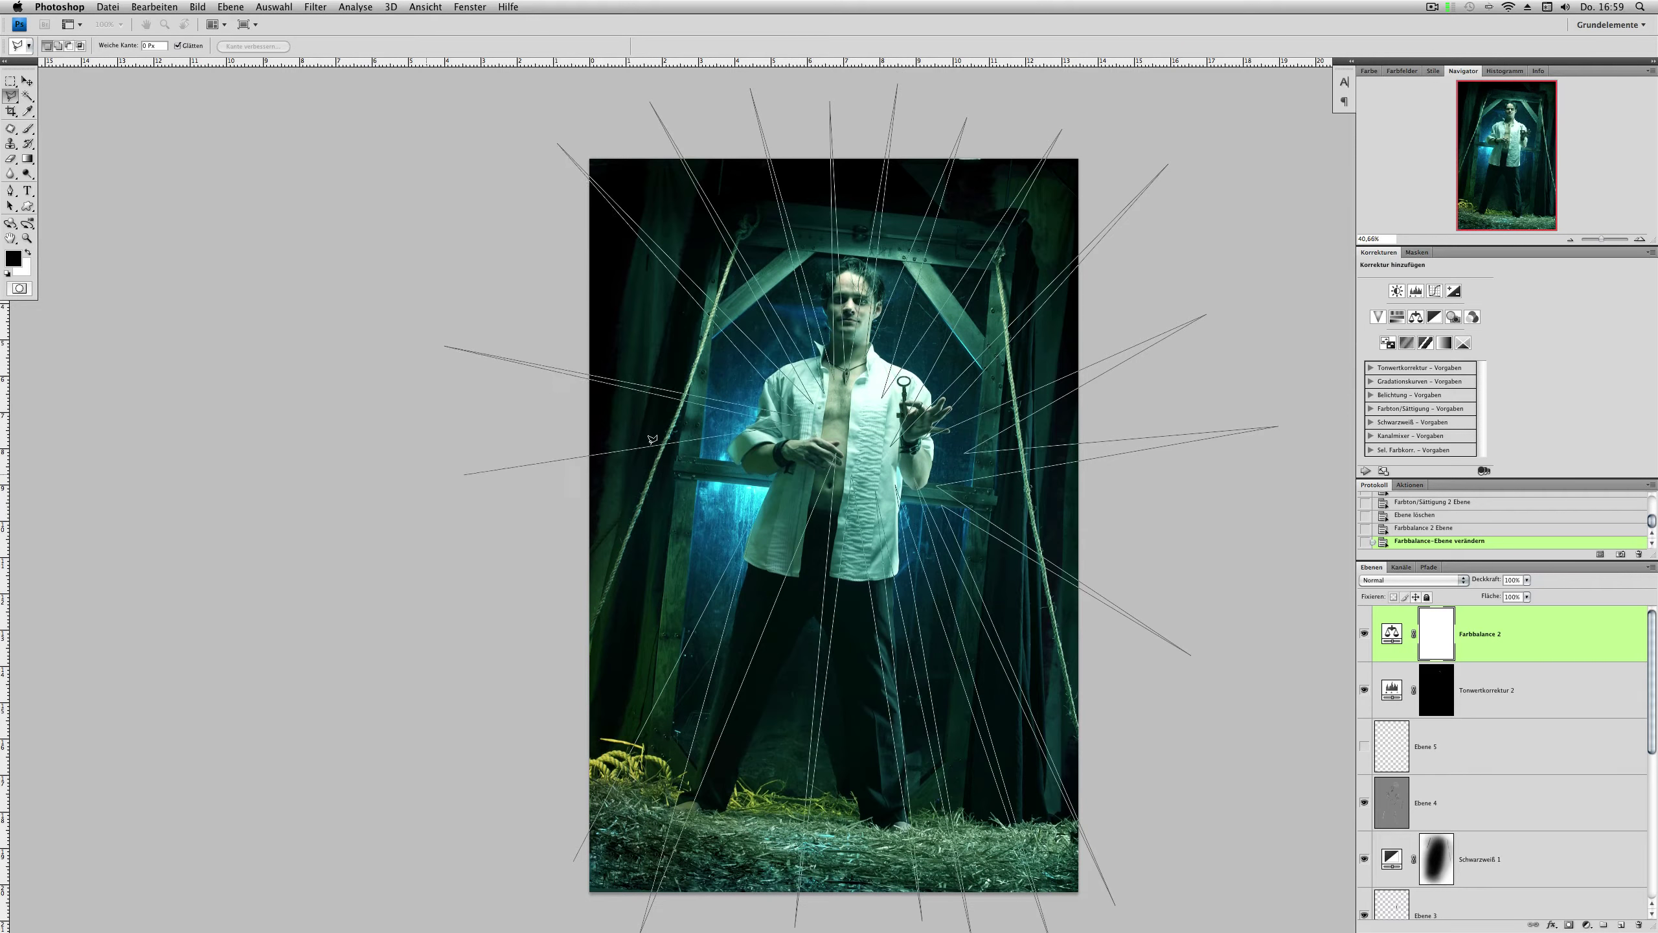
click(464, 474)
click(444, 576)
click(414, 693)
click(726, 540)
click(444, 893)
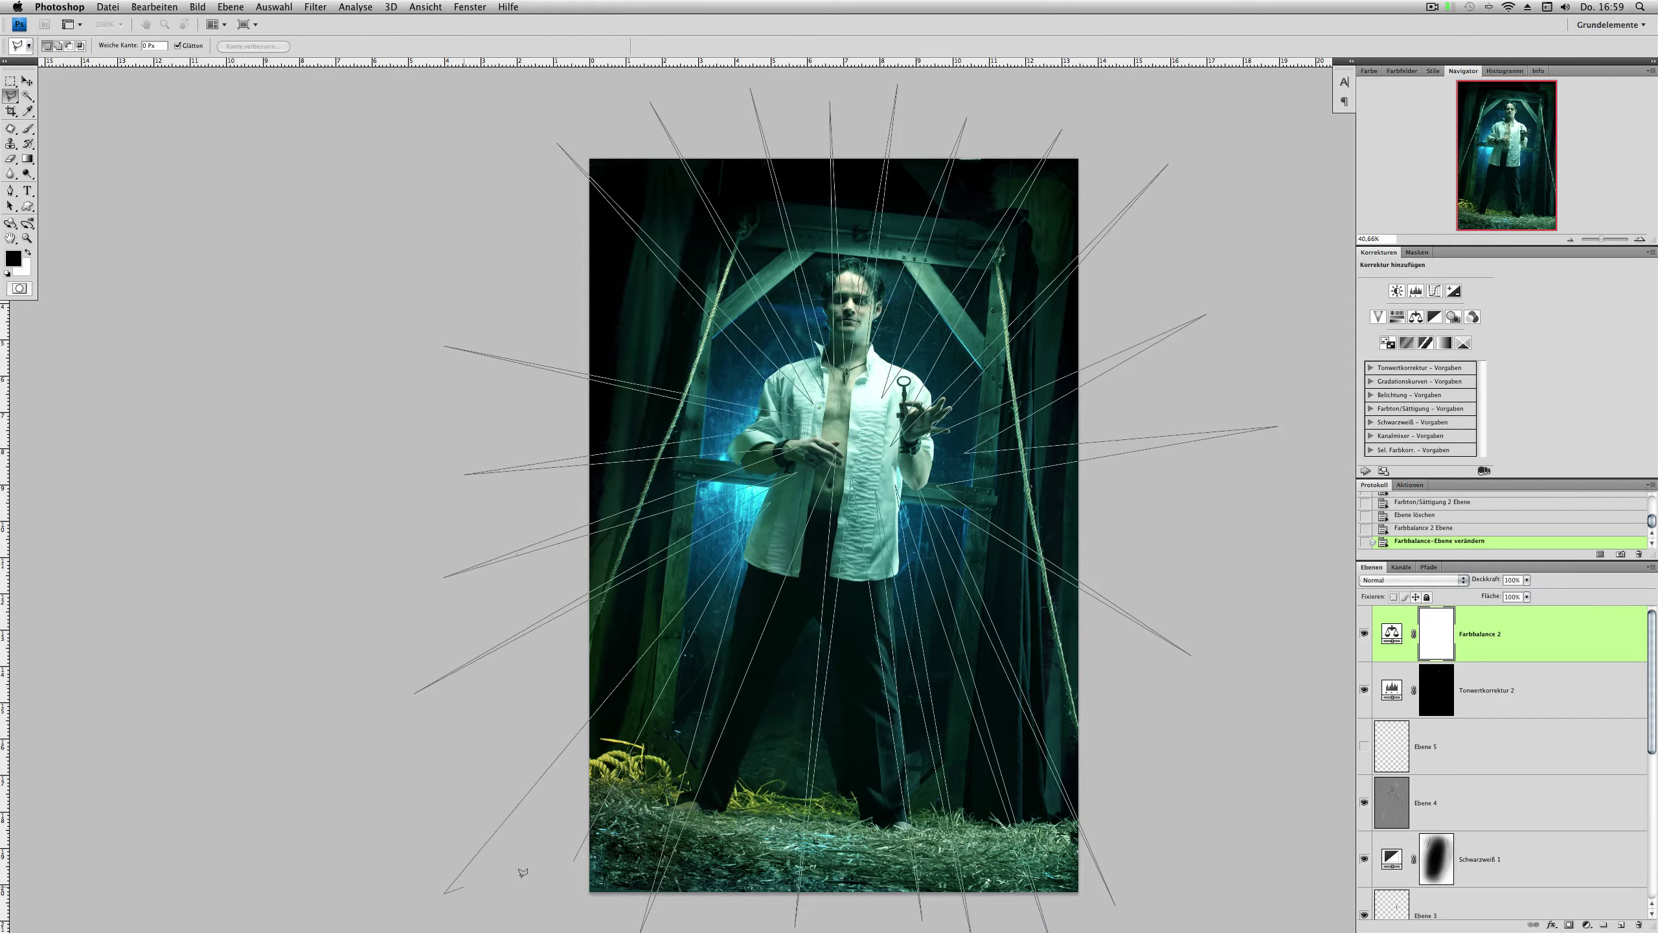
click(578, 856)
click(27, 159)
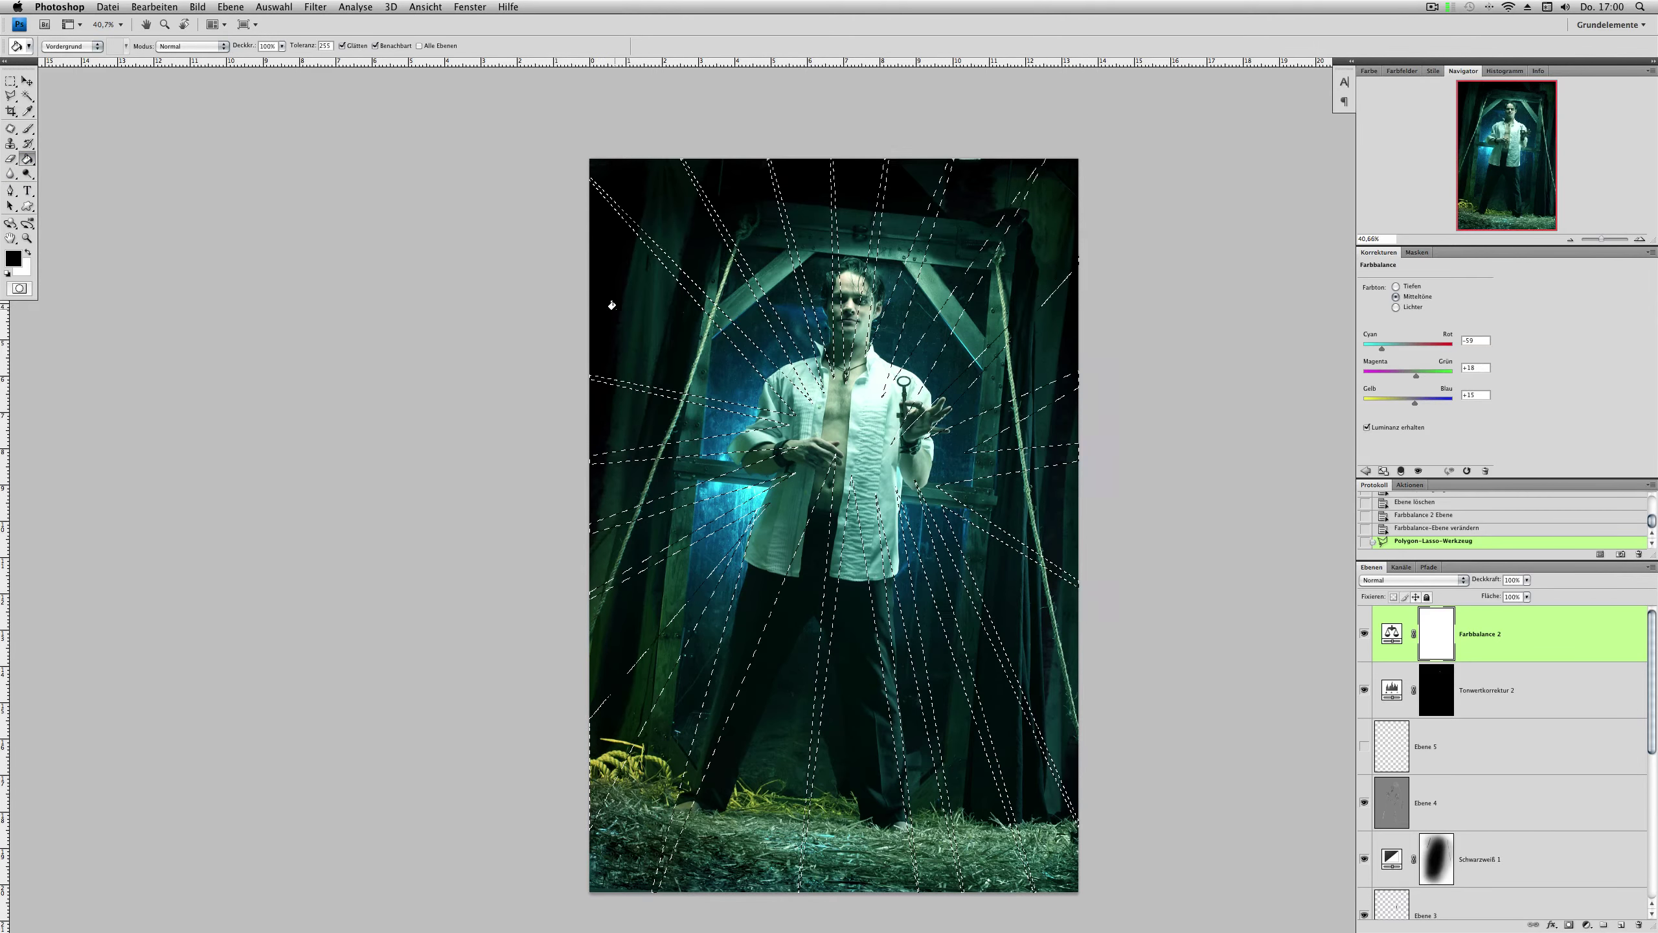
Step: Fill the mask black outside the inverted ray selection, deselect, and Gaussian-blur it to soften the rays
right_click(838, 412)
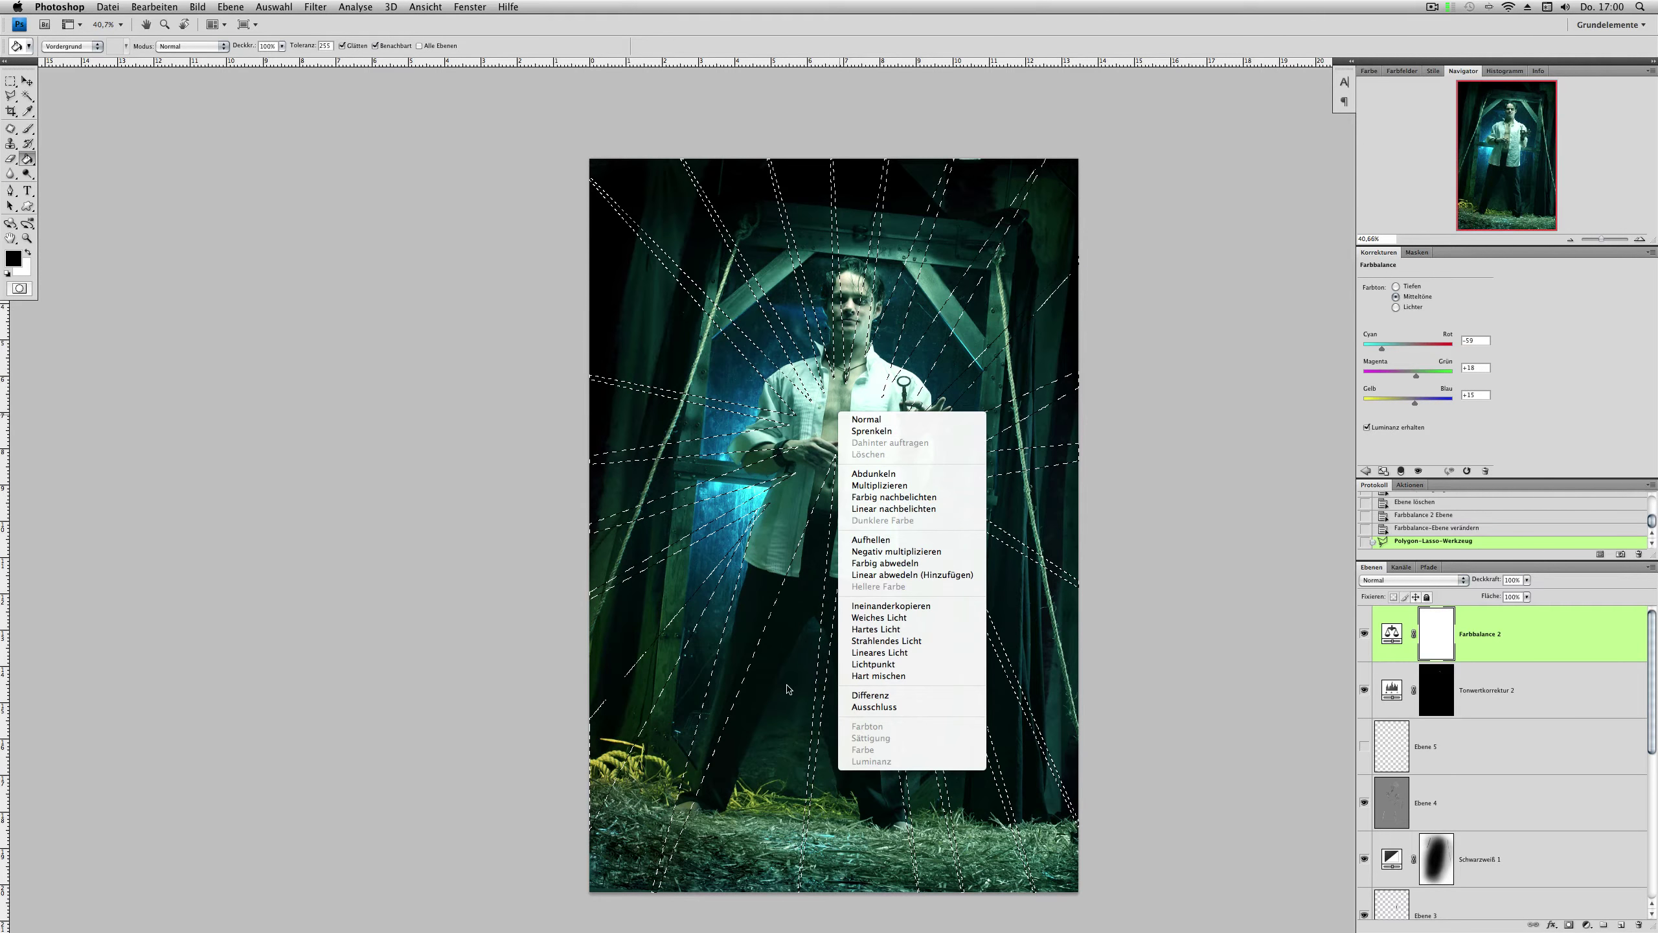
key(Escape)
click(11, 95)
key(super+shift+i)
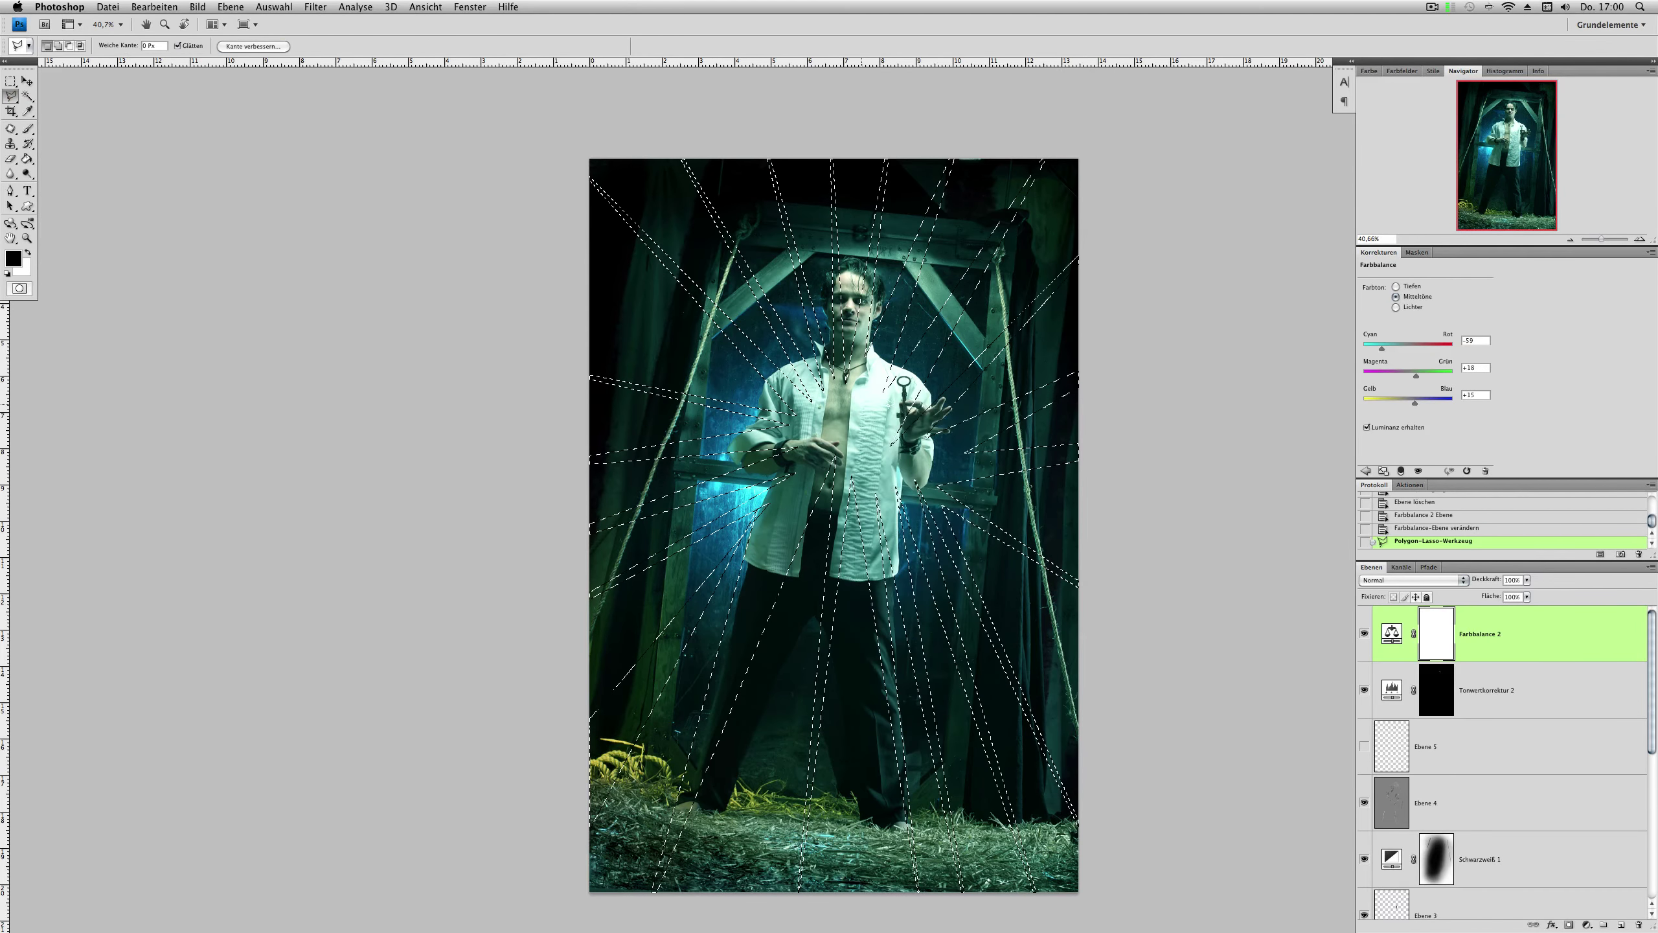
click(27, 158)
click(824, 370)
key(super+d)
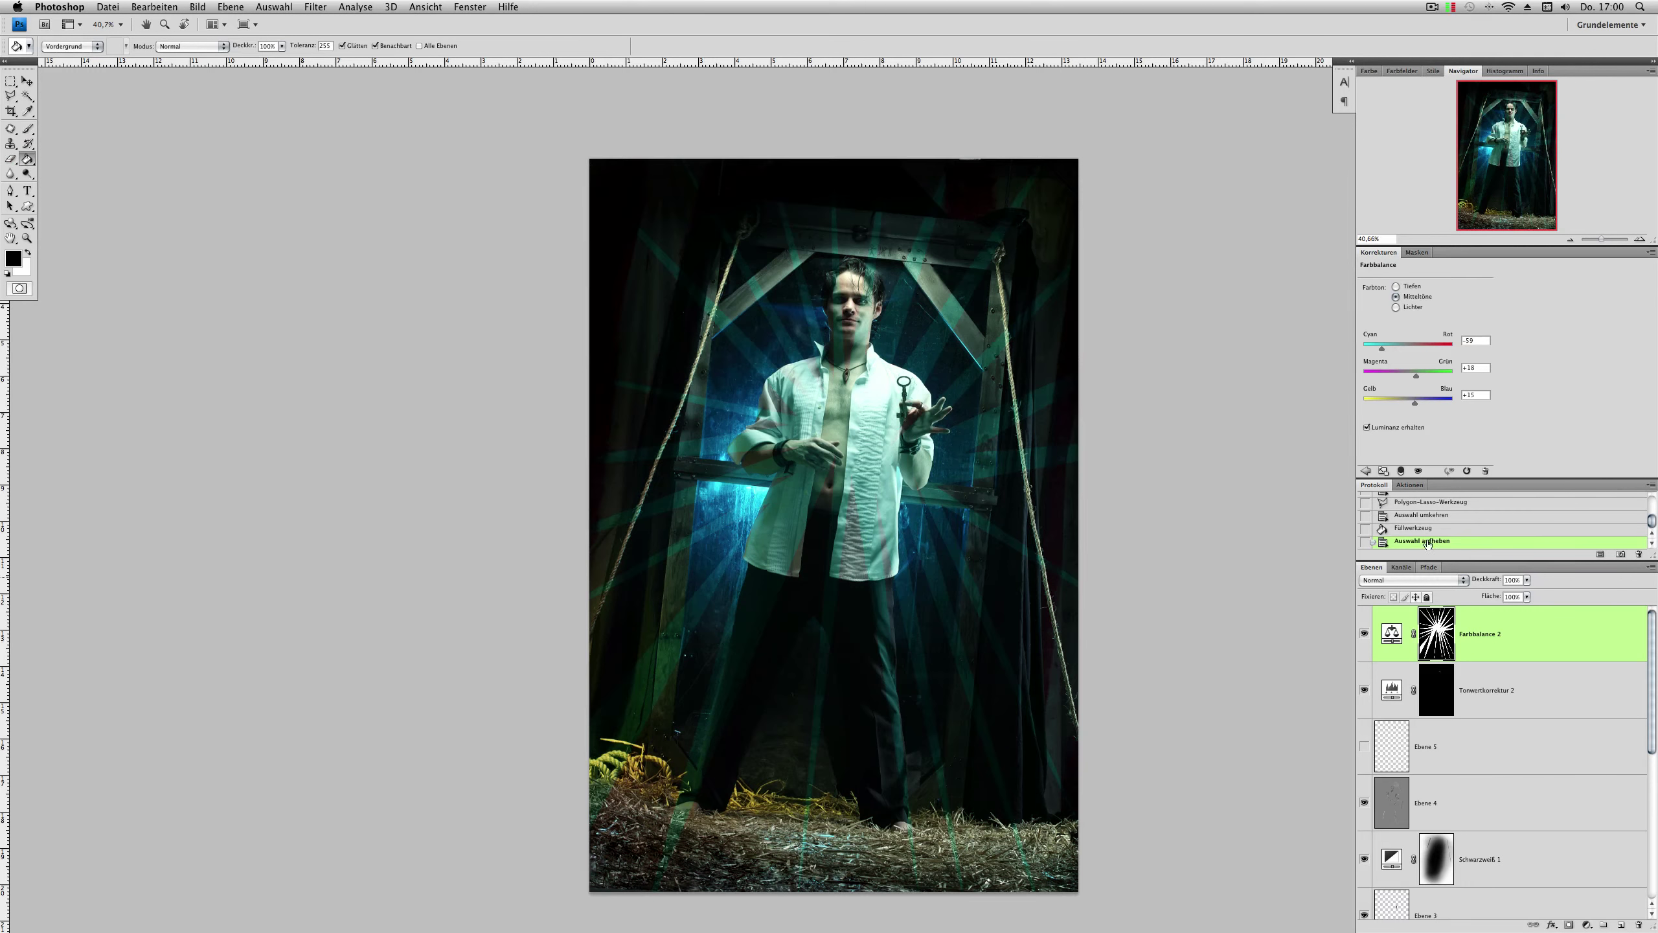
click(316, 6)
click(509, 293)
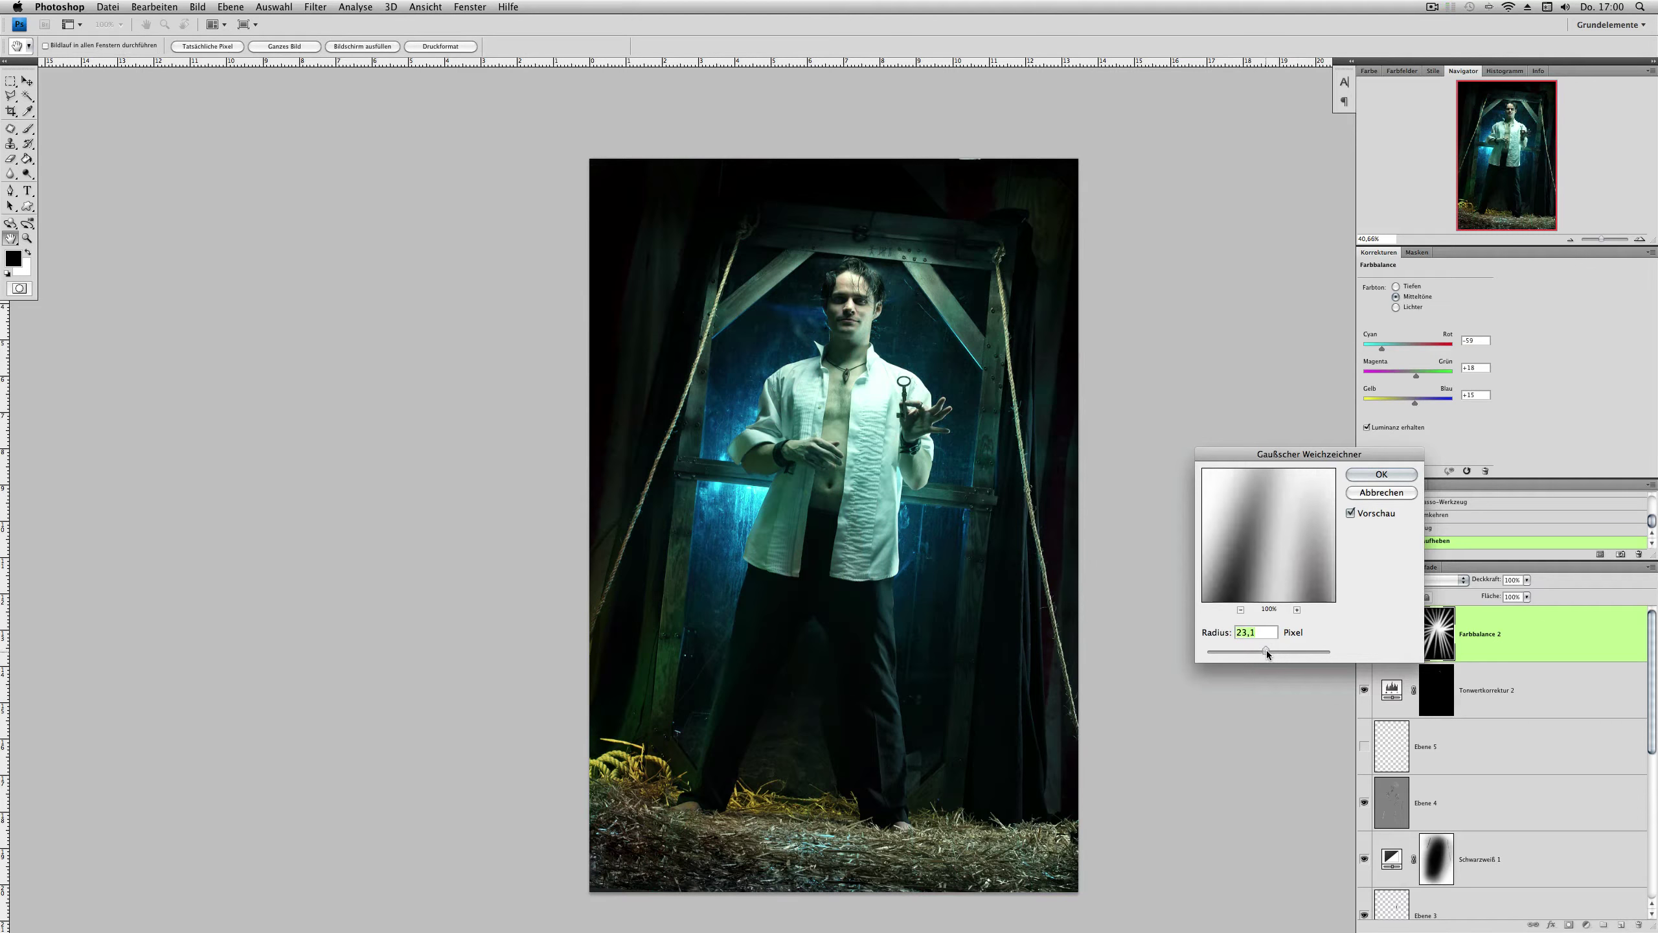
key(Return)
Step: Brush the rays out of the mask over the torso and key, then return to Ebene 5
click(27, 128)
right_click(840, 394)
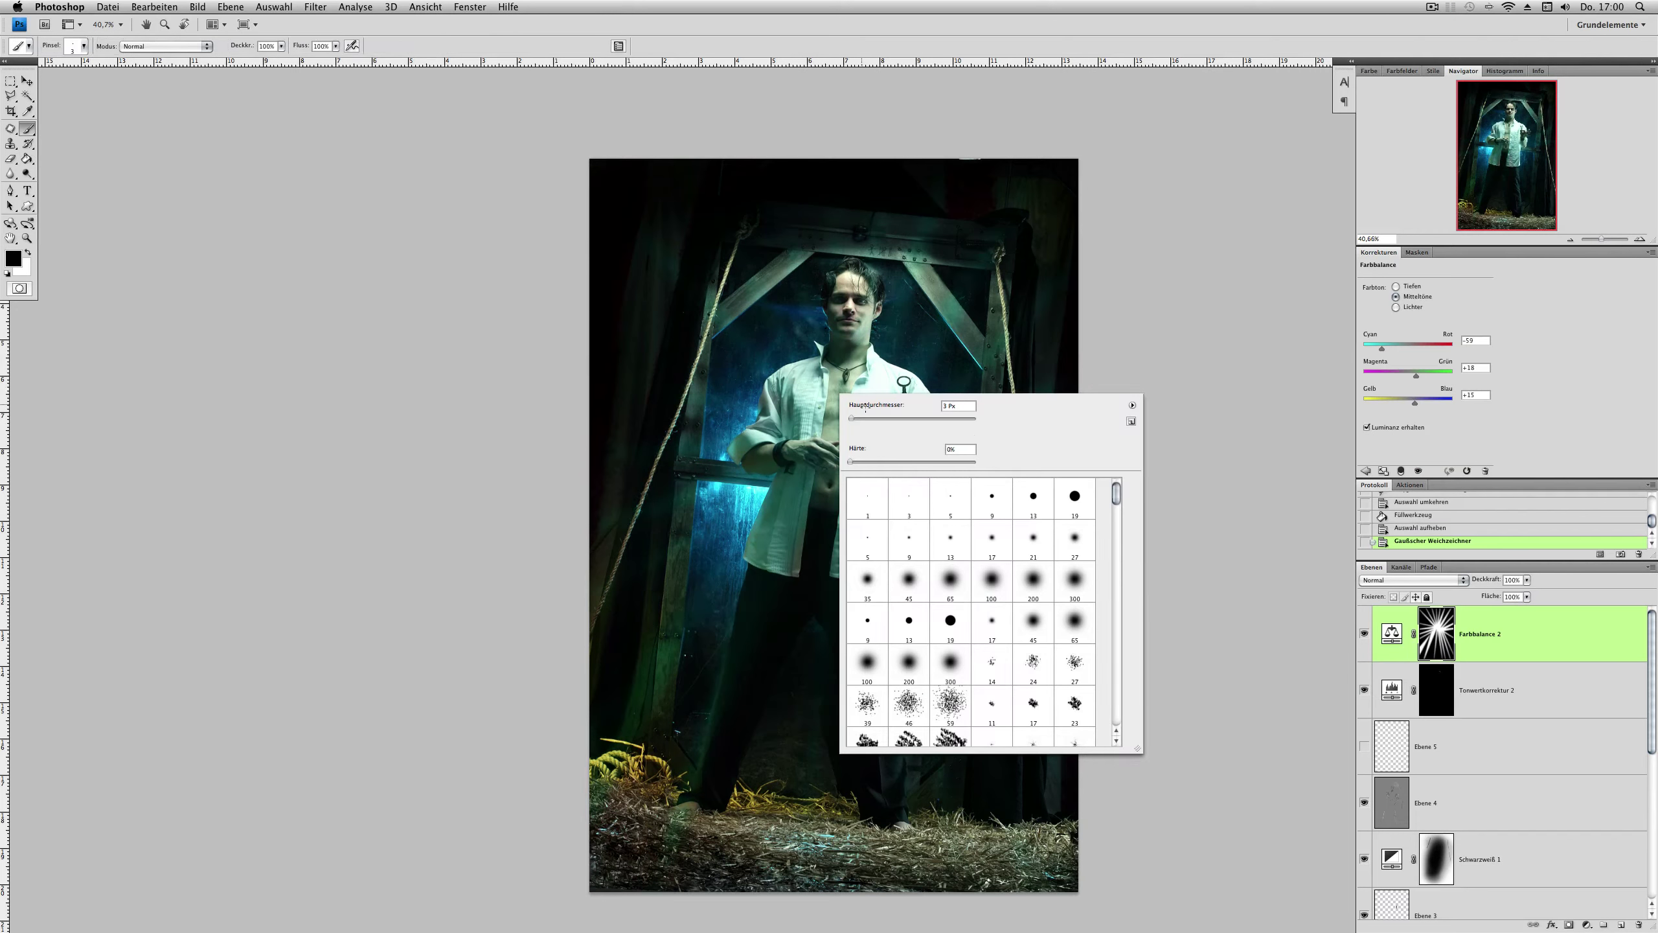
key(Return)
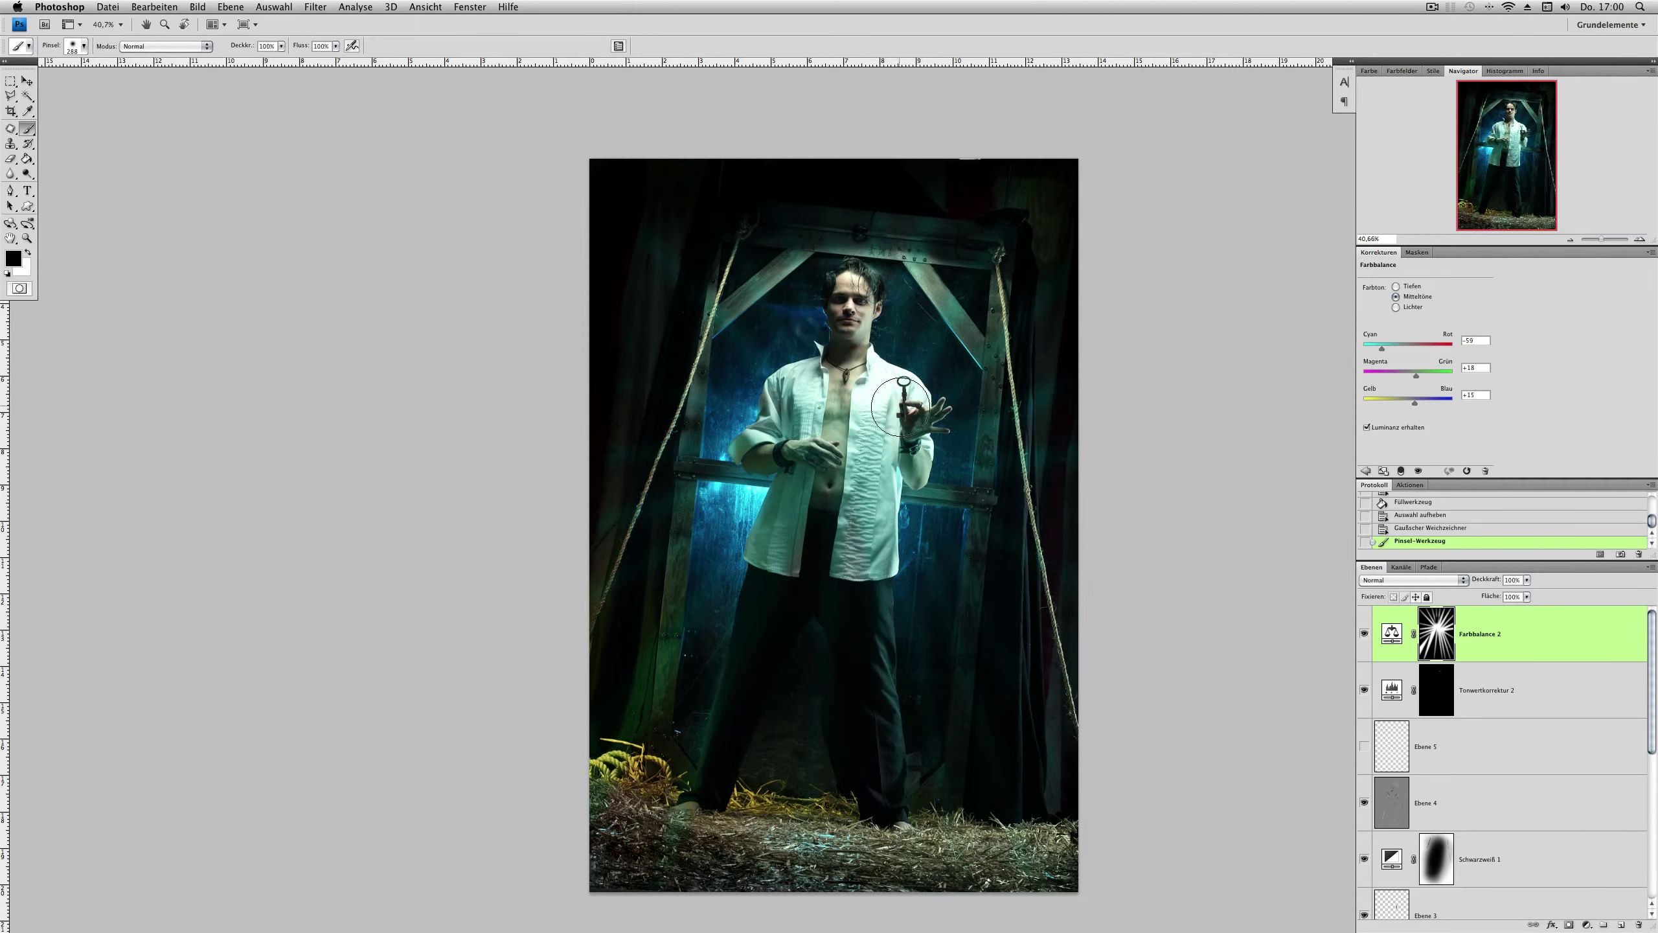
drag(842, 444, 807, 487)
drag(794, 389, 865, 784)
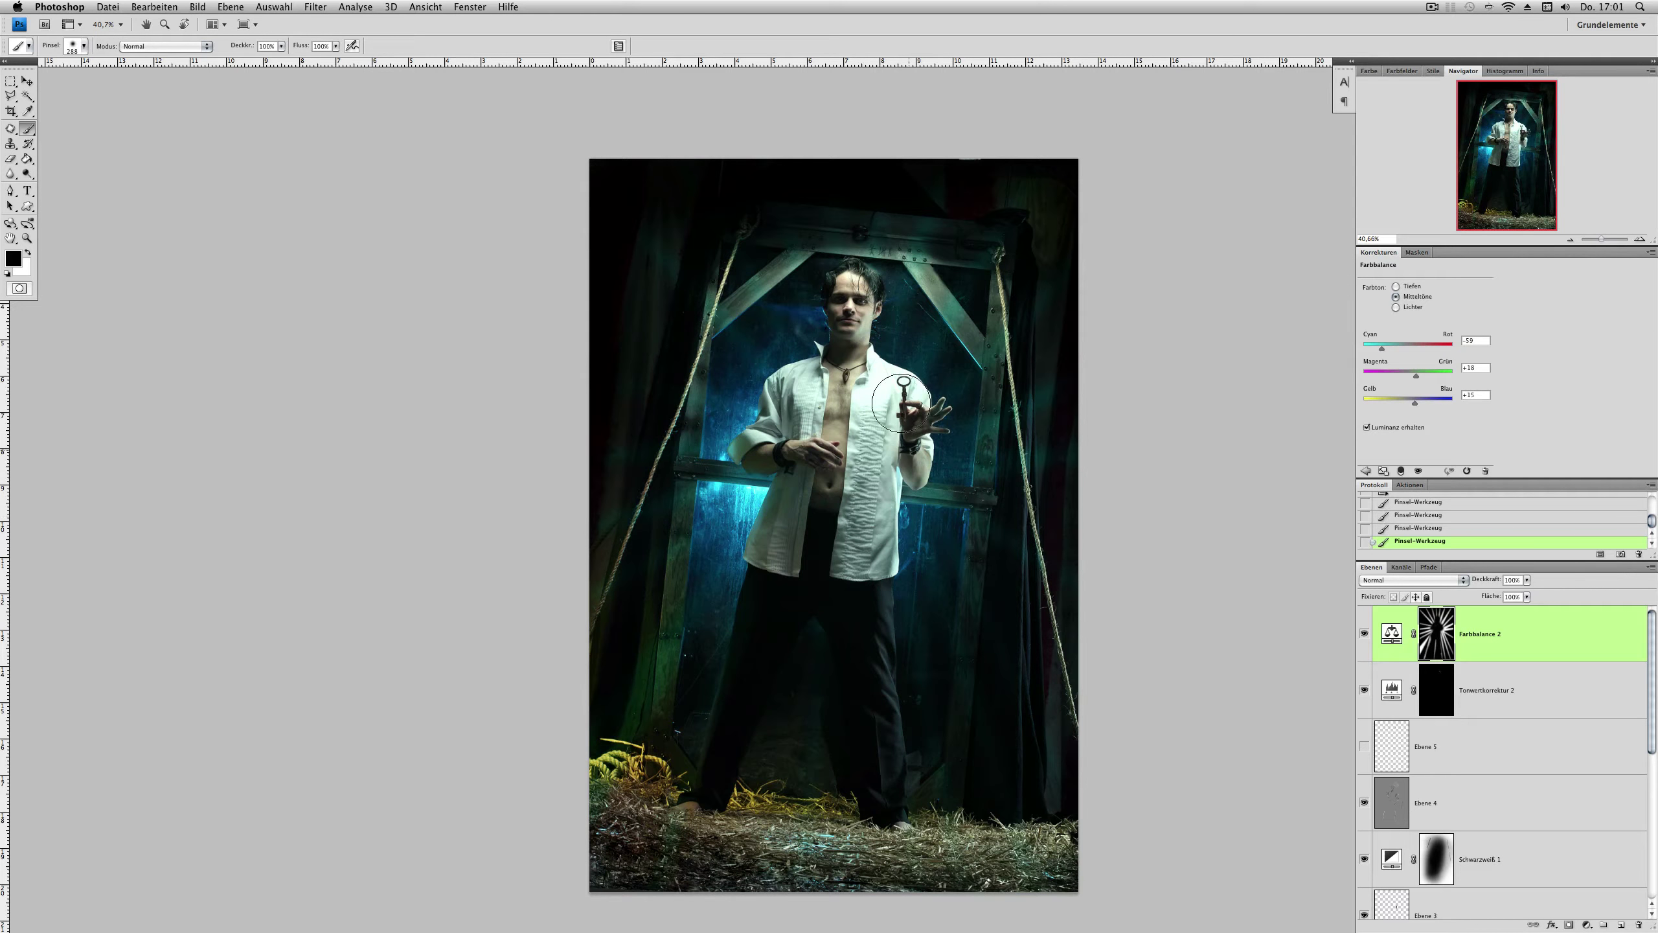
ctrl+click(1436, 632)
click(1502, 746)
key(ctrl+d)
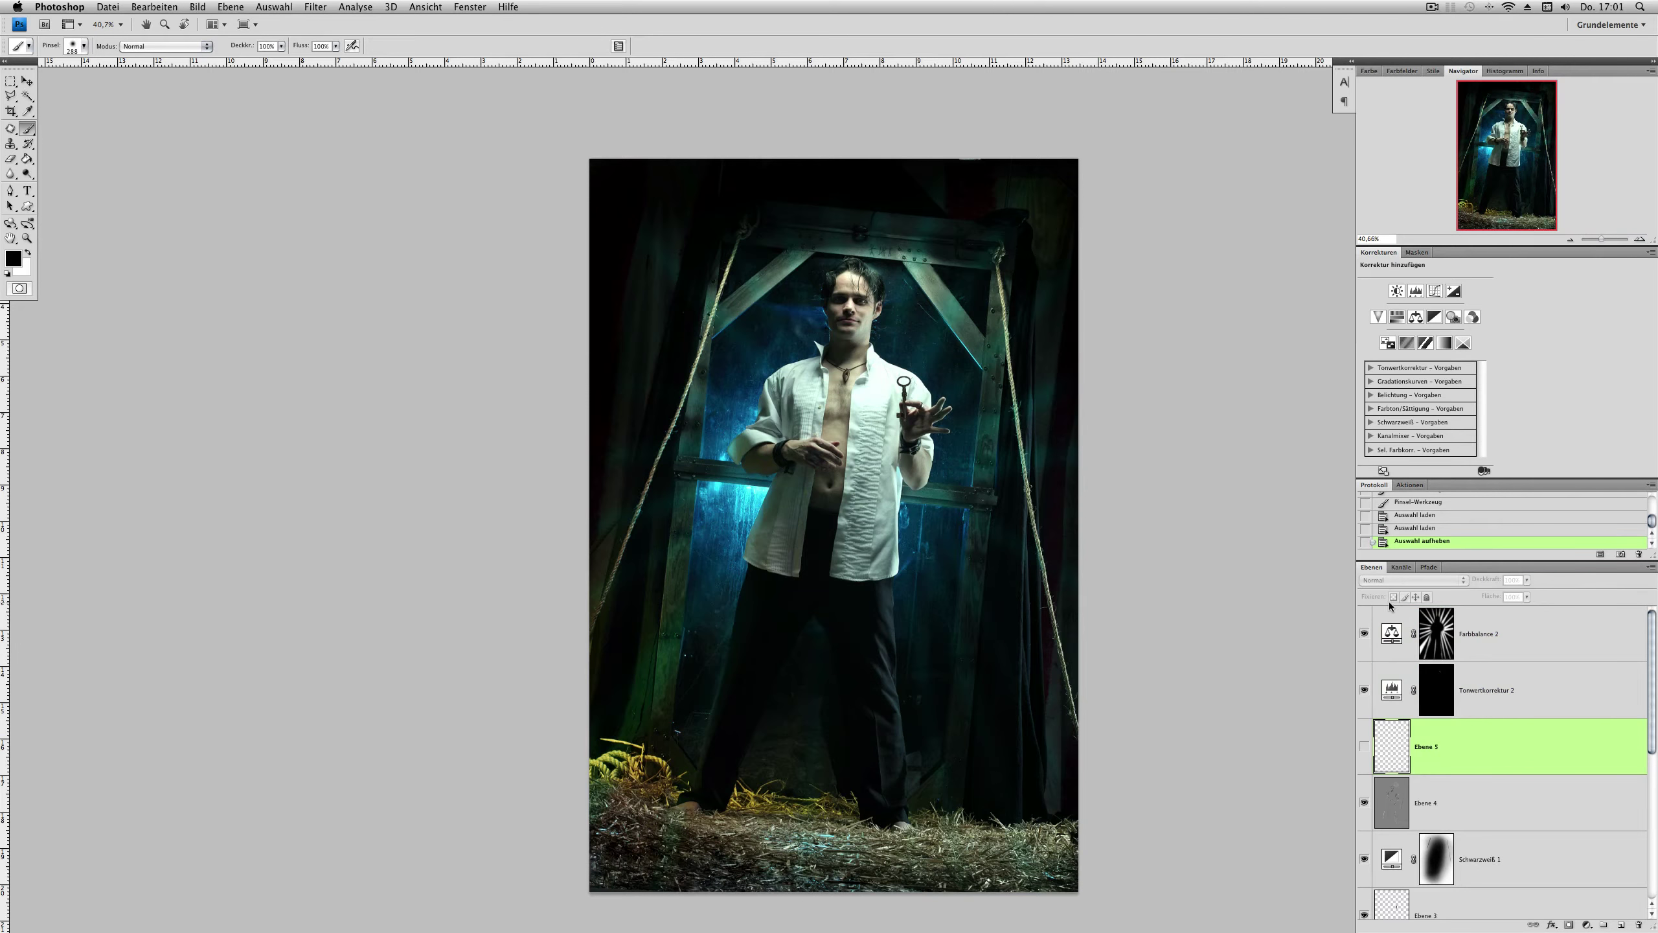
Step: Add a third Colour Balance layer (Magenta/Green +23, Yellow/Blue -39) at the top of the stack
click(1414, 318)
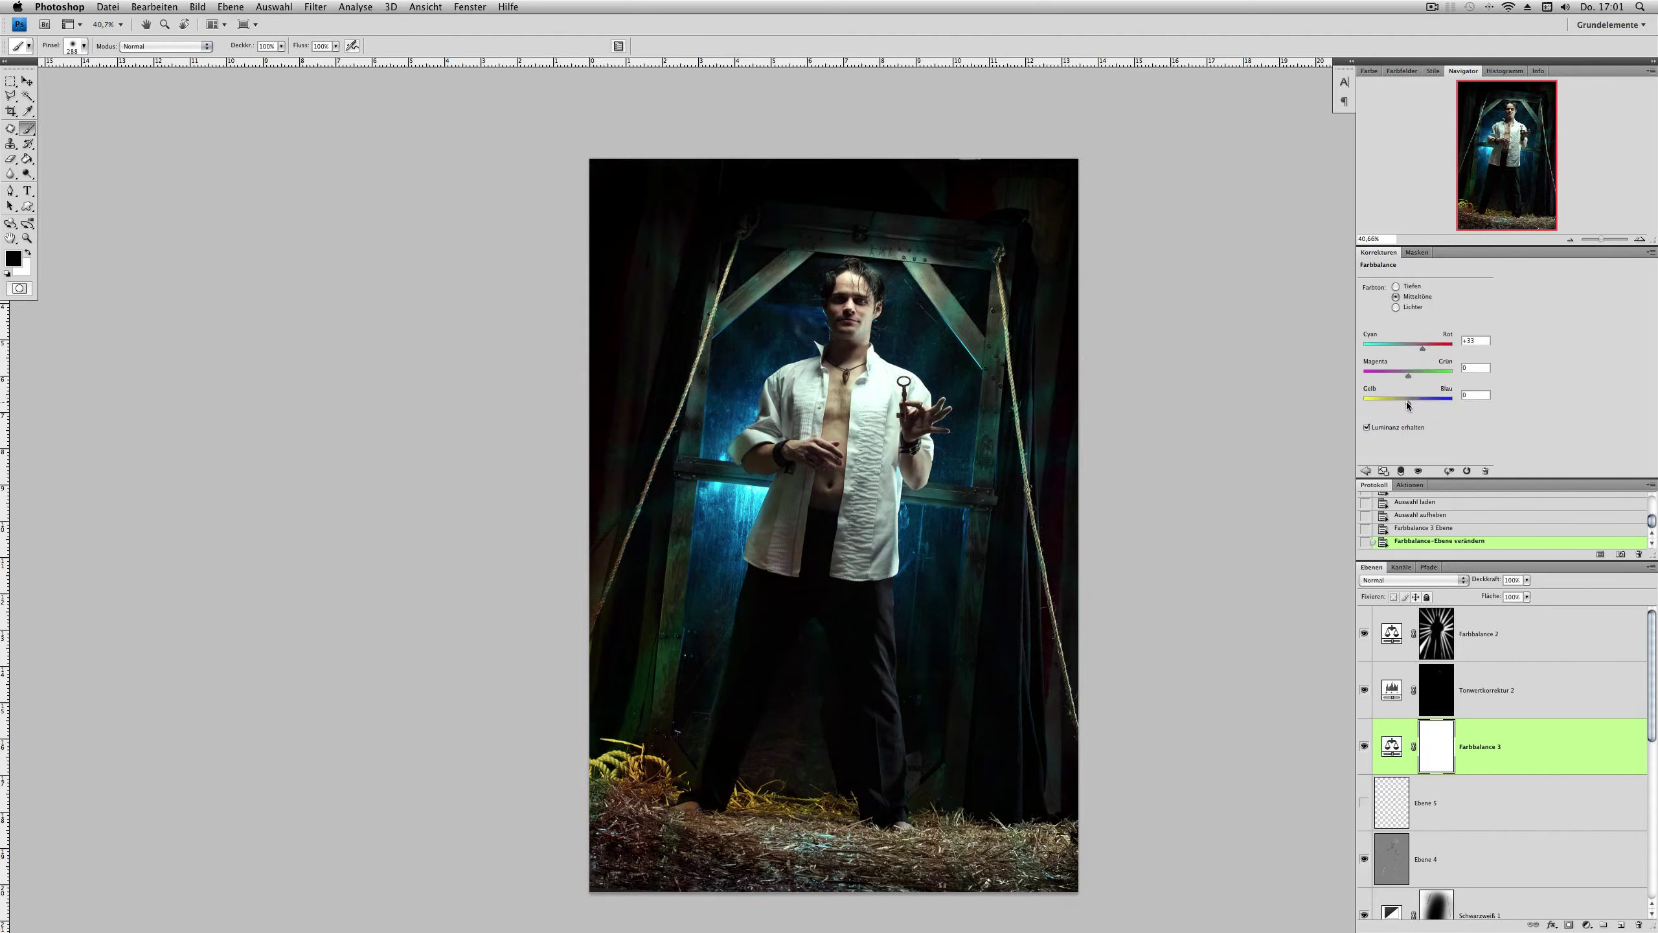
mouse_move(1408, 403)
mouse_down()
mouse_move(1391, 403)
mouse_move(1418, 375)
mouse_up()
drag(1541, 747, 1558, 615)
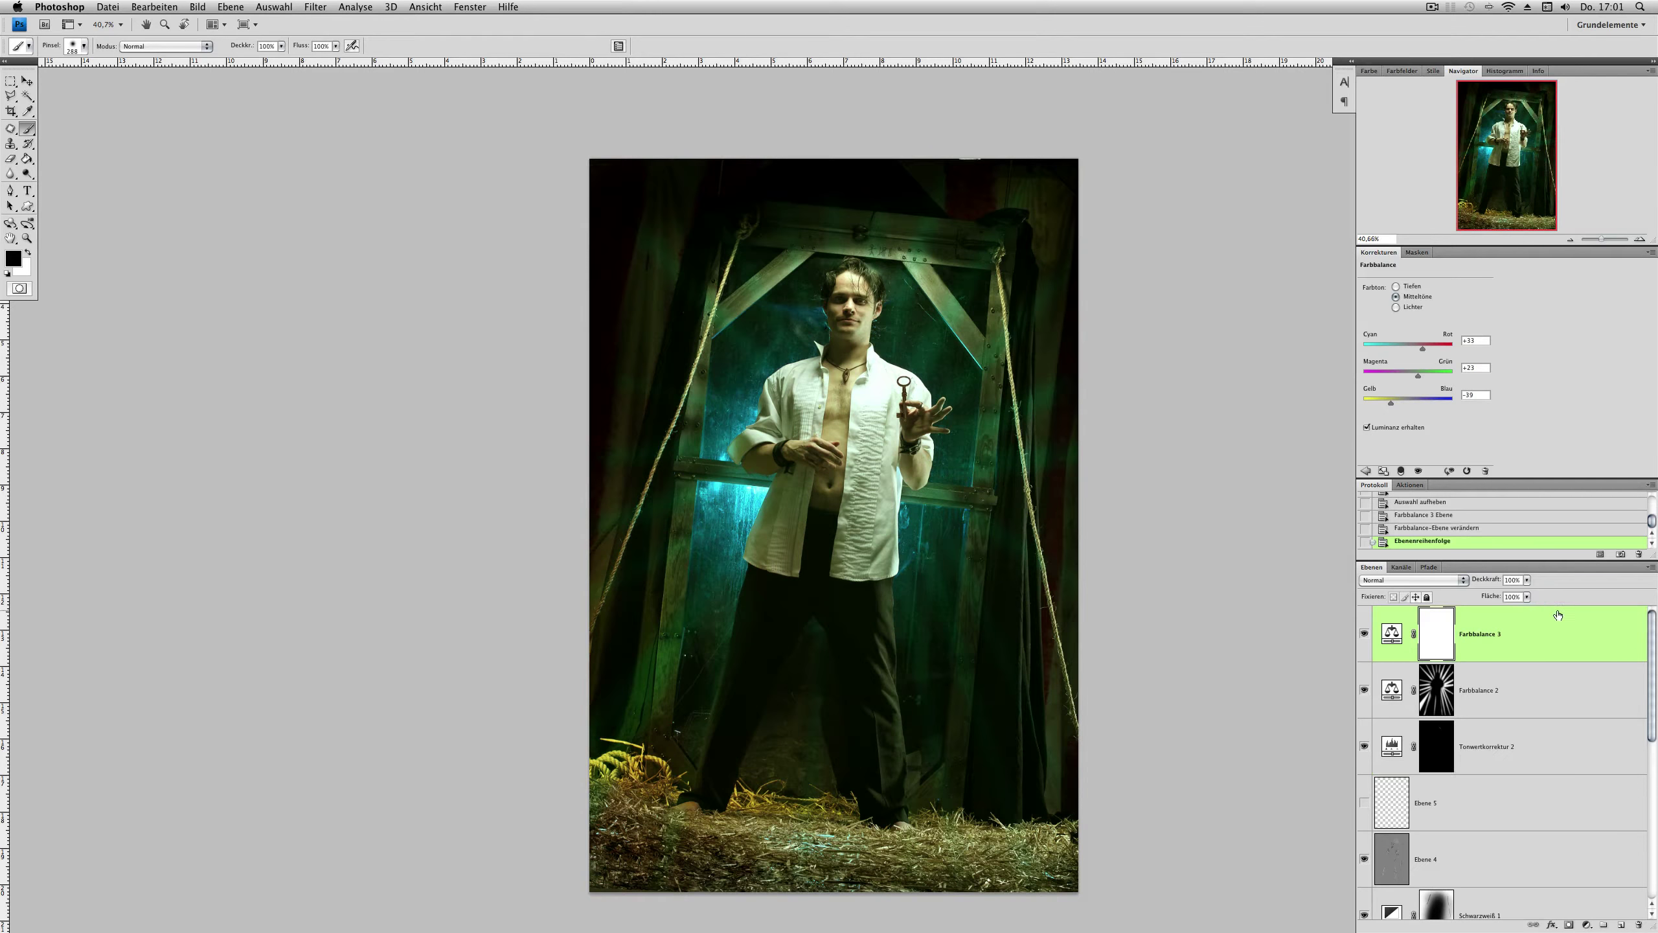
Step: Fill its mask black and paint the green tint back near the hand and key at low opacity
key(g)
click(603, 285)
key(b)
right_click(907, 412)
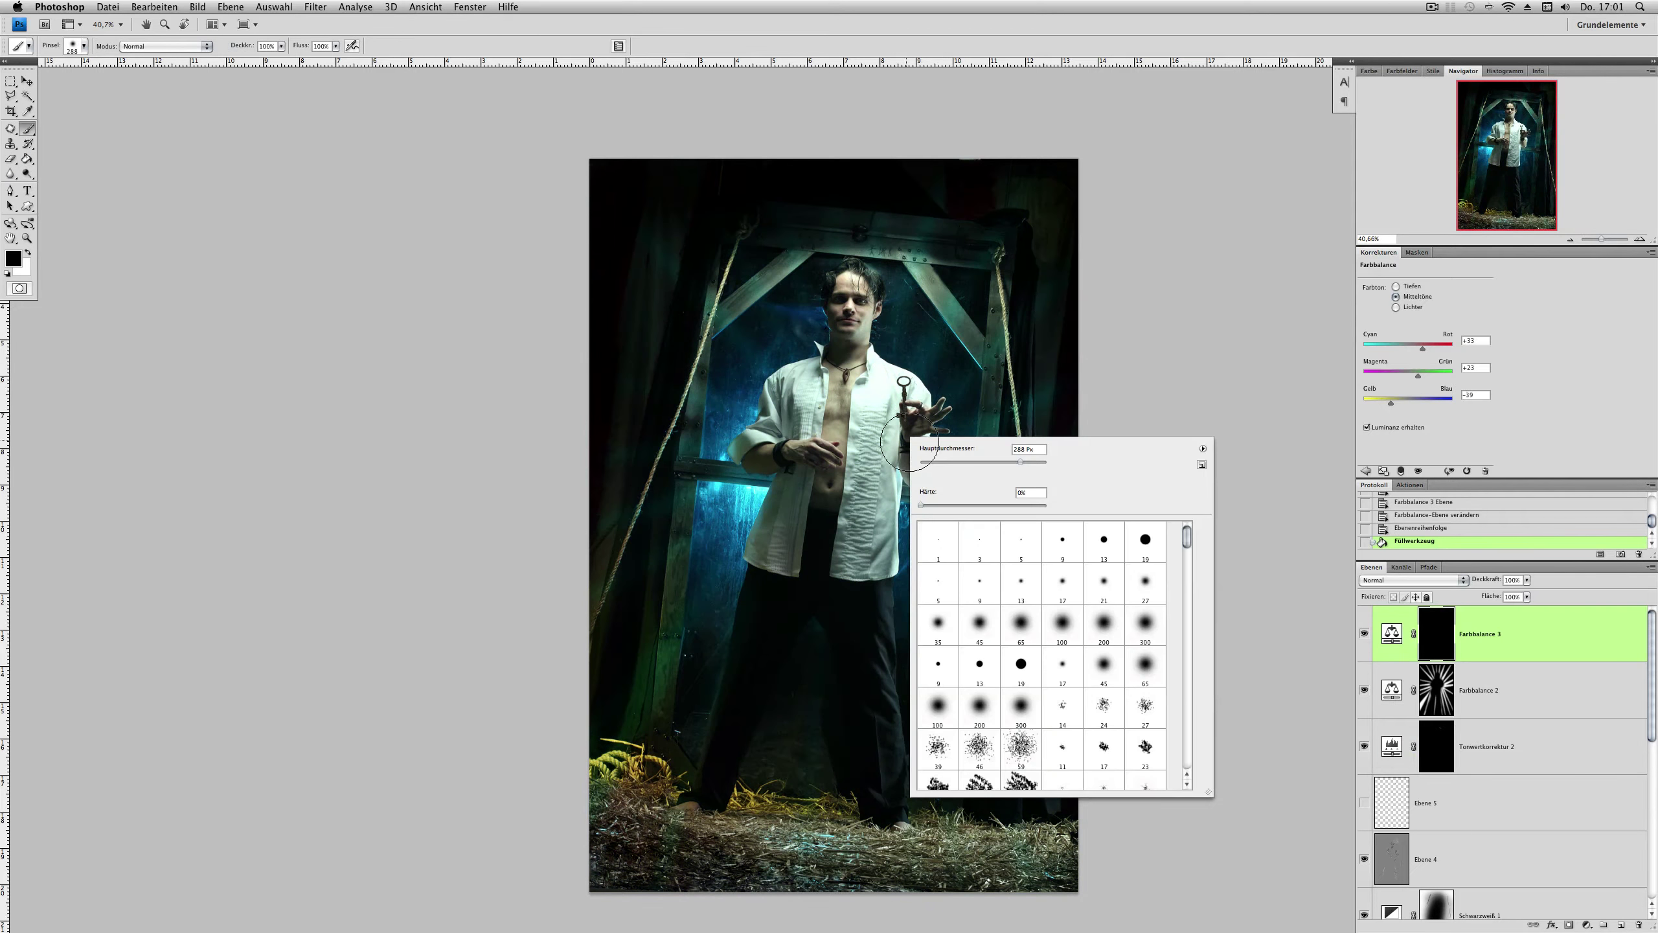
key(Escape)
key(5)
key(6)
drag(914, 405, 903, 385)
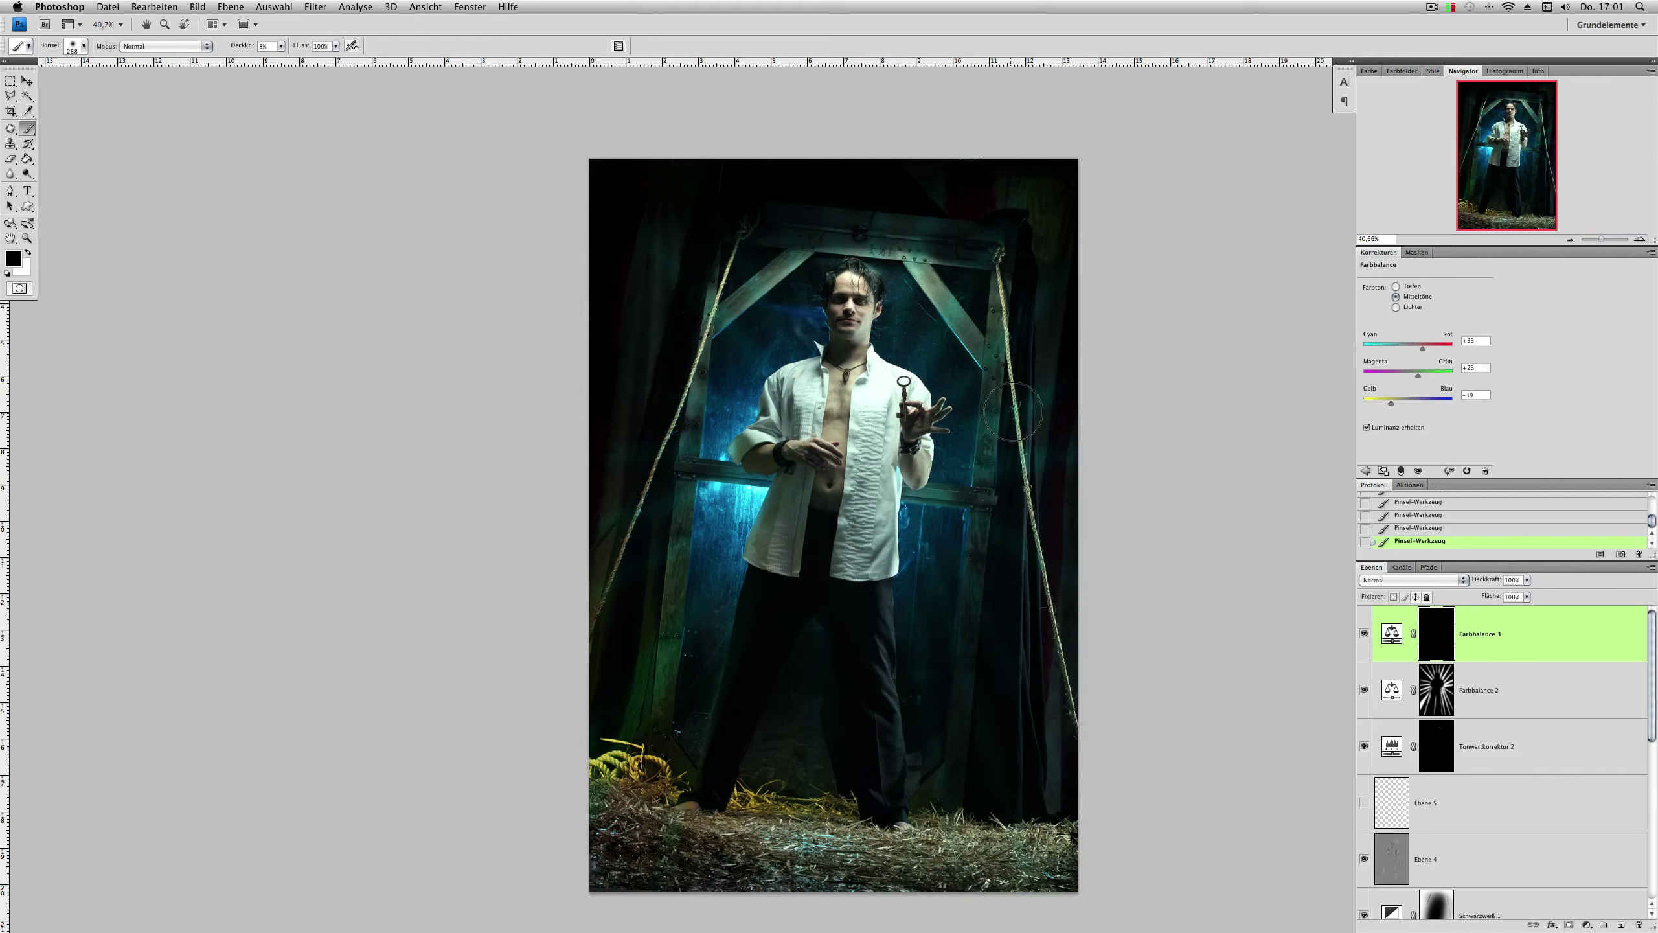
key(x)
Step: Toggle the tint's visibility to compare, then start a new layer via Layer > New > Layer
drag(1603, 238, 1605, 238)
click(1364, 633)
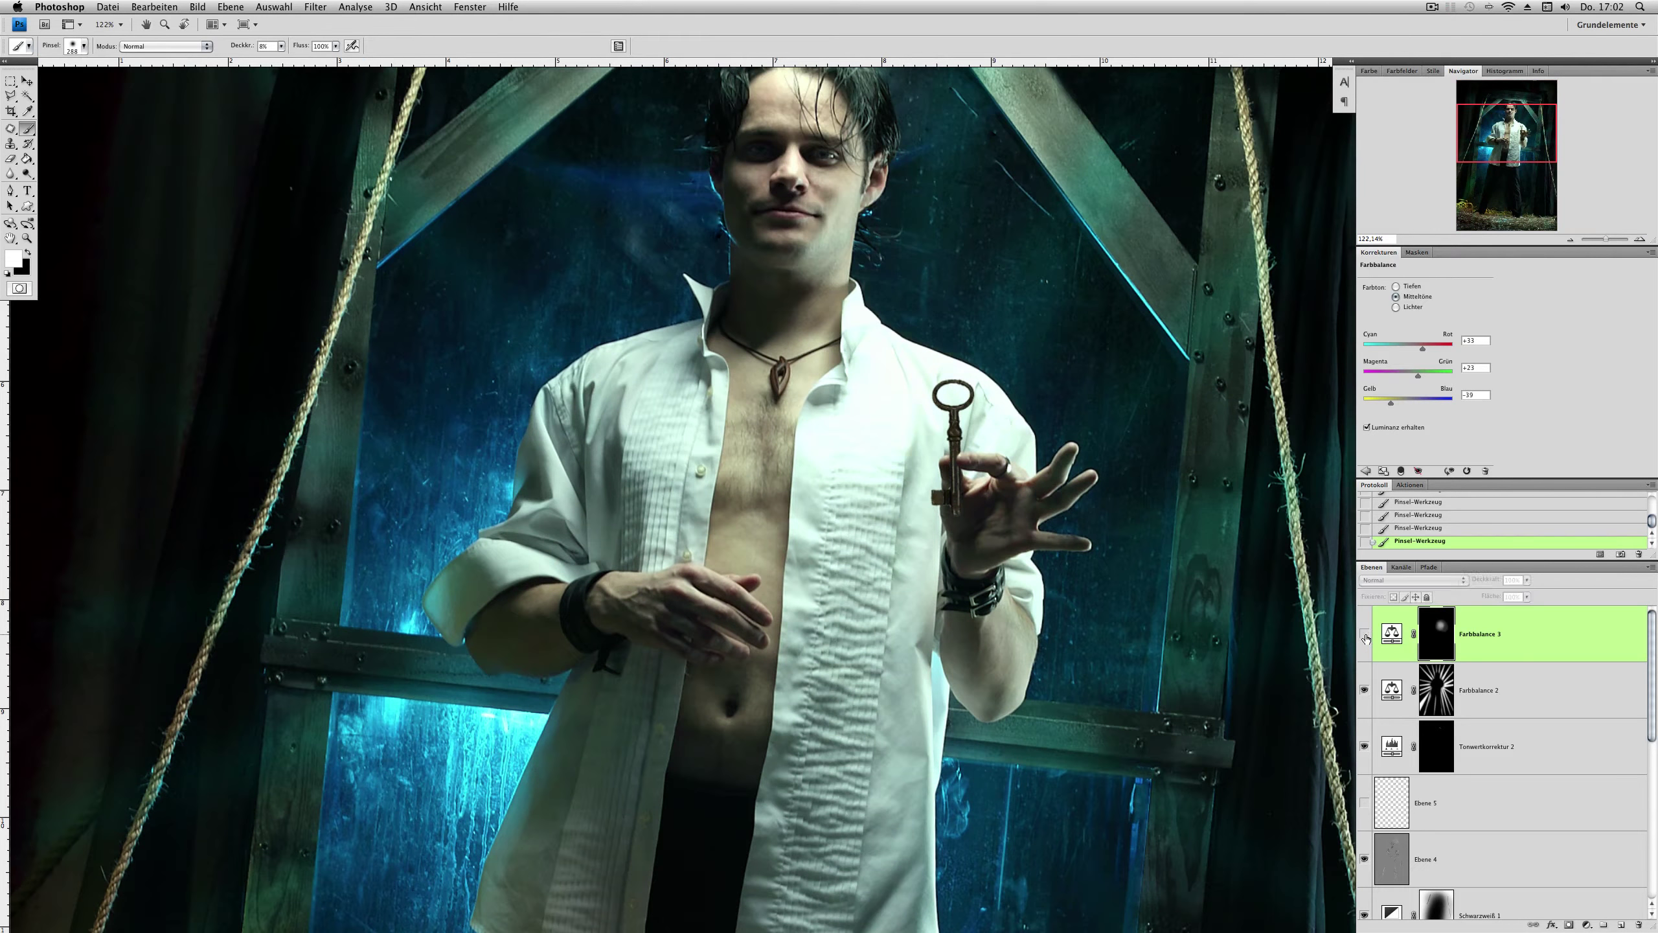
click(1364, 634)
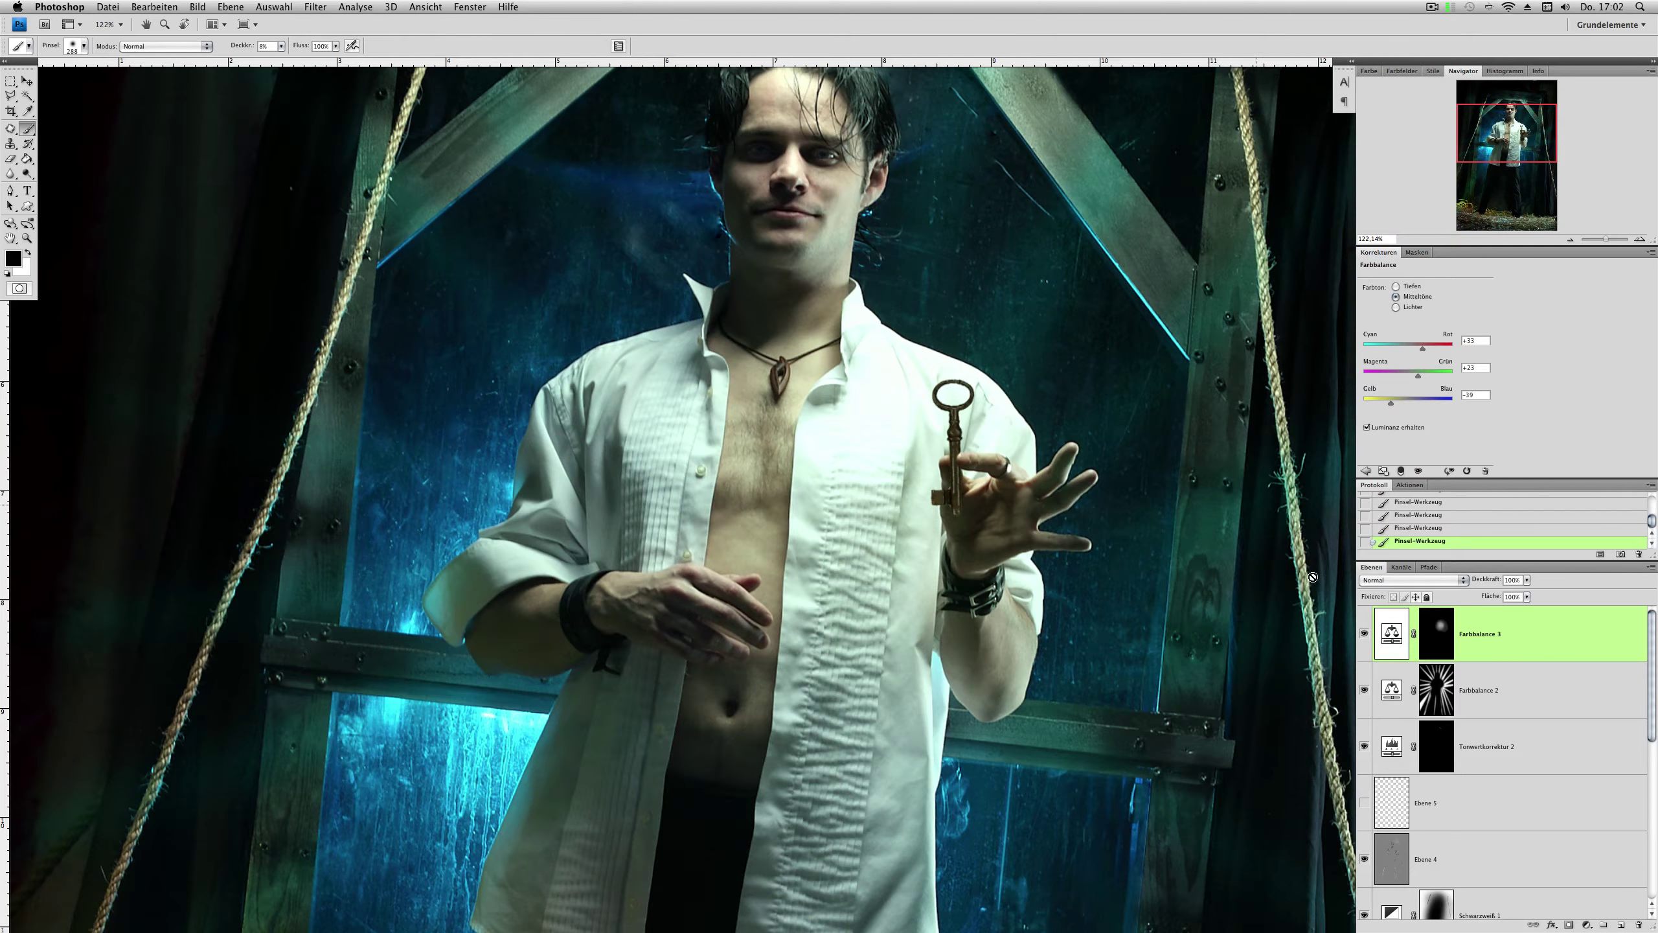
click(231, 7)
click(470, 17)
Step: Create a neutral-grey Strahlendes Licht layer and render a 105 mm lens flare on it
click(862, 671)
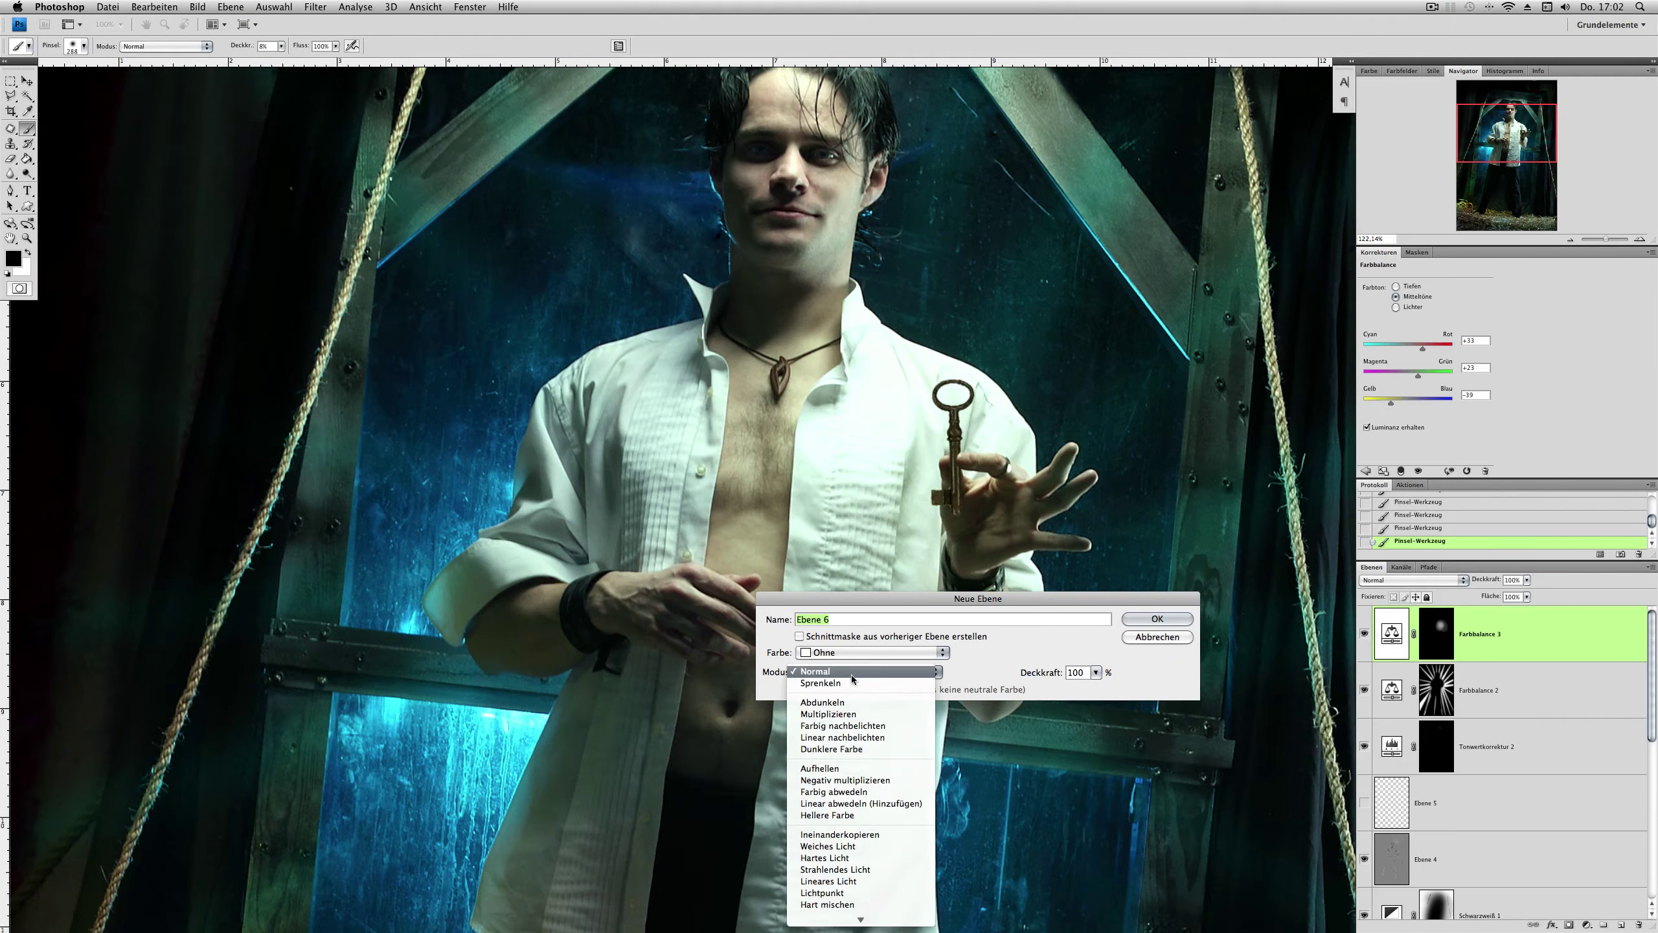
click(835, 869)
click(799, 689)
key(Return)
click(315, 7)
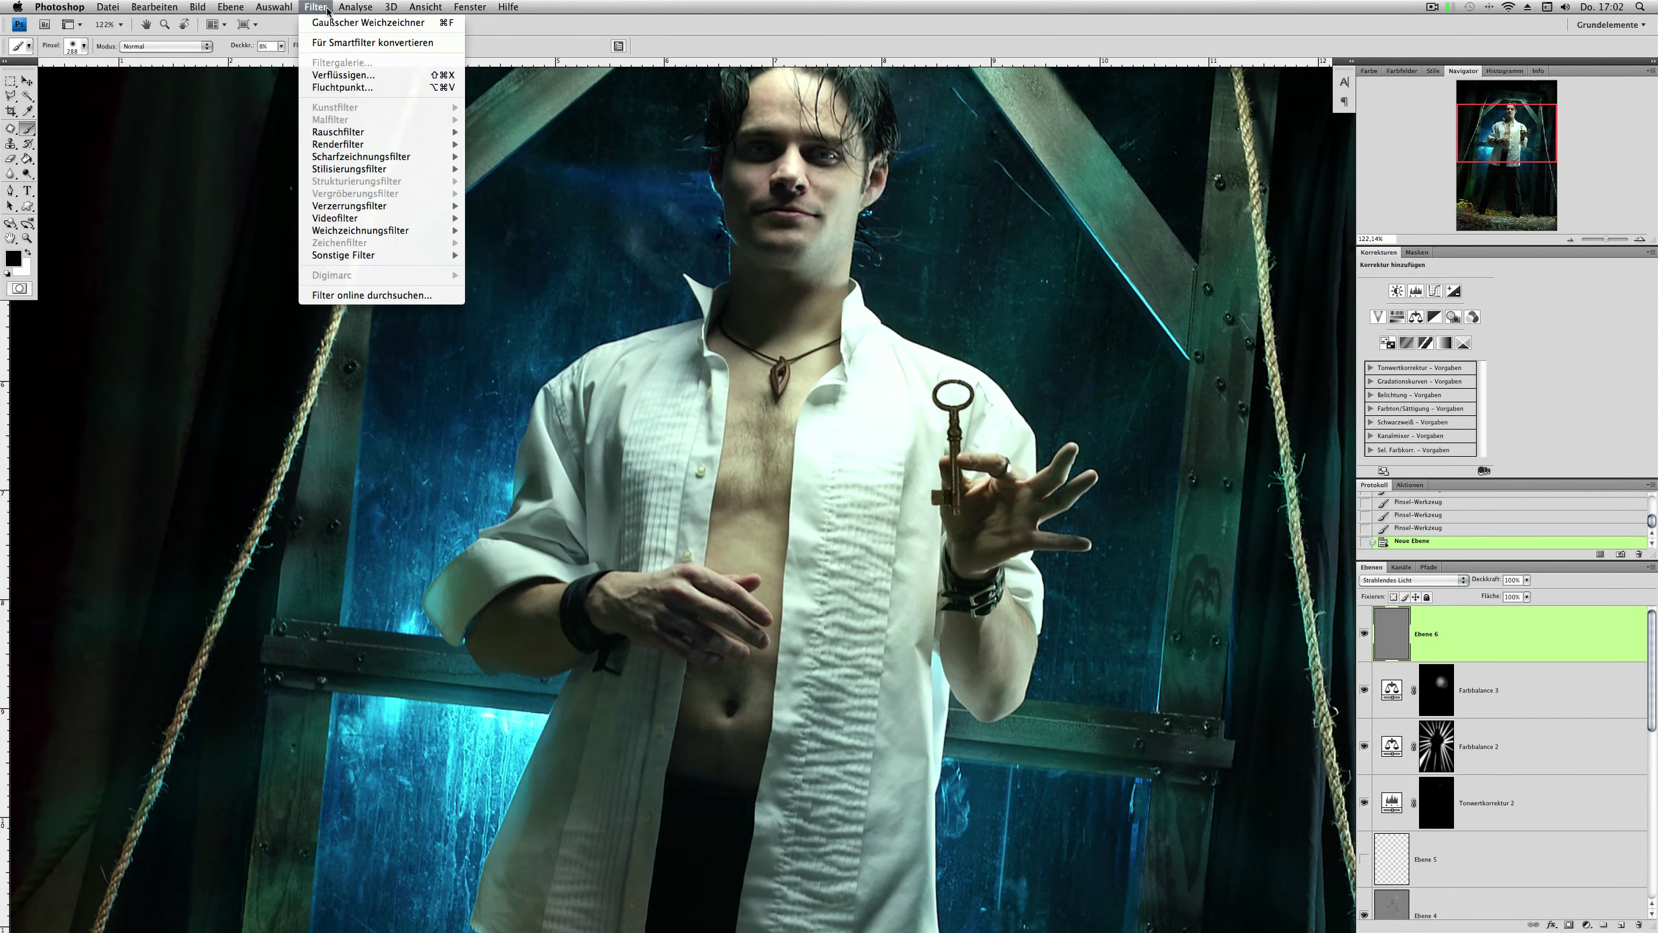
mouse_move(340, 144)
click(509, 158)
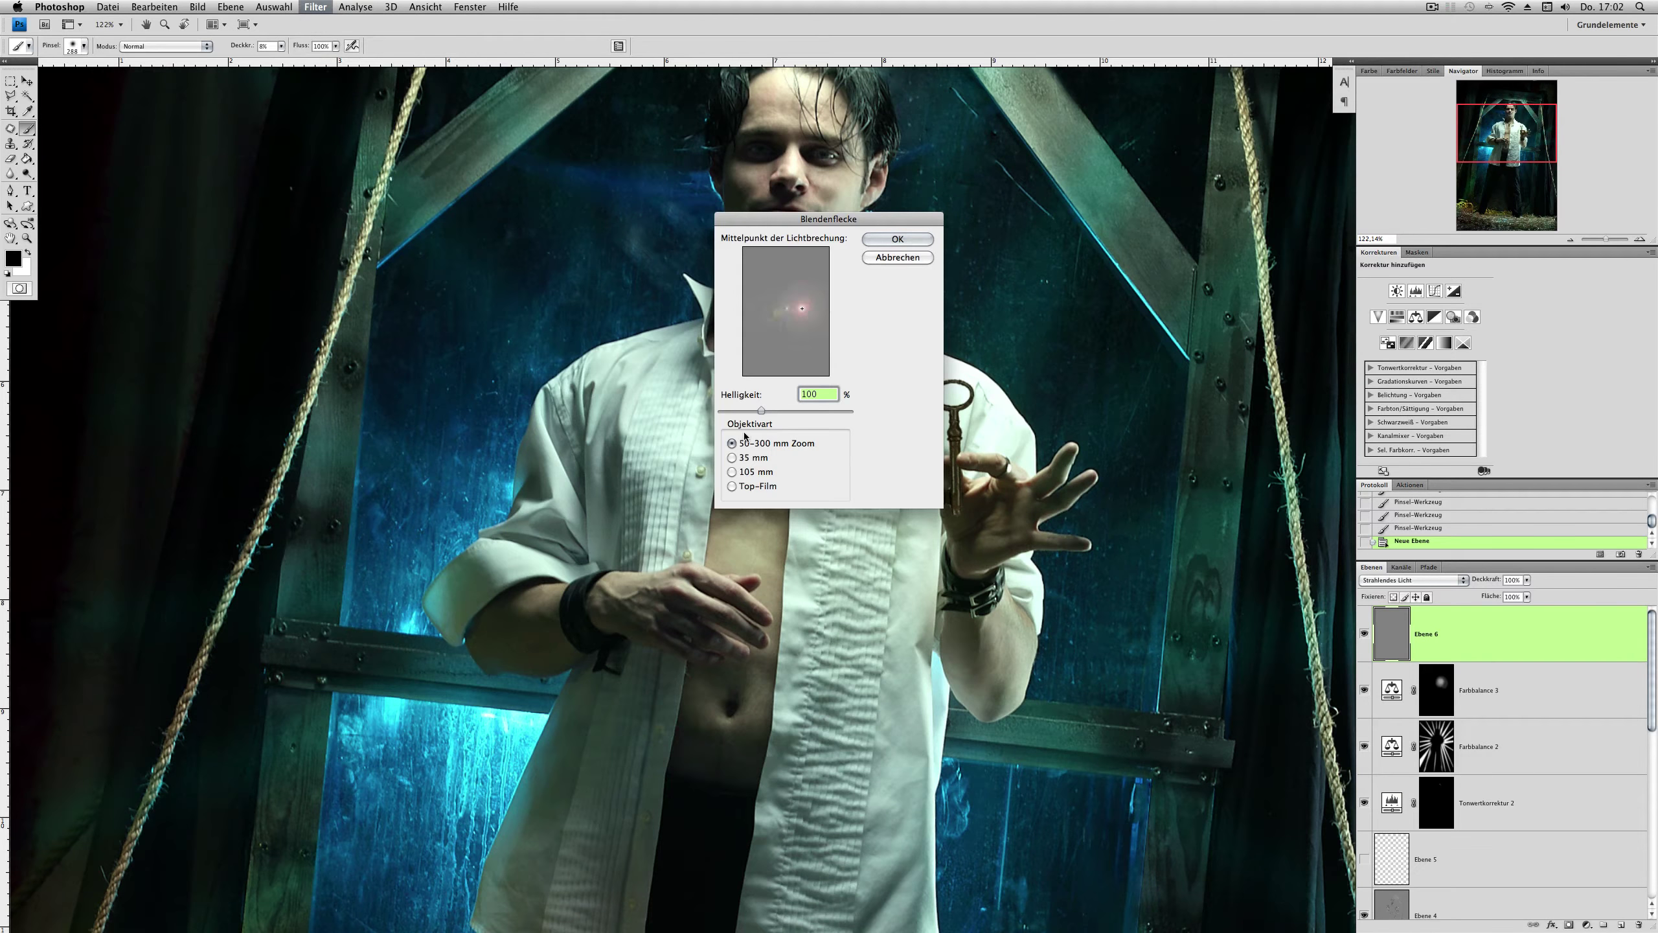
click(732, 472)
click(898, 239)
Step: Move the flare glow up onto the key's ring and set the layer to Hard Light
key(v)
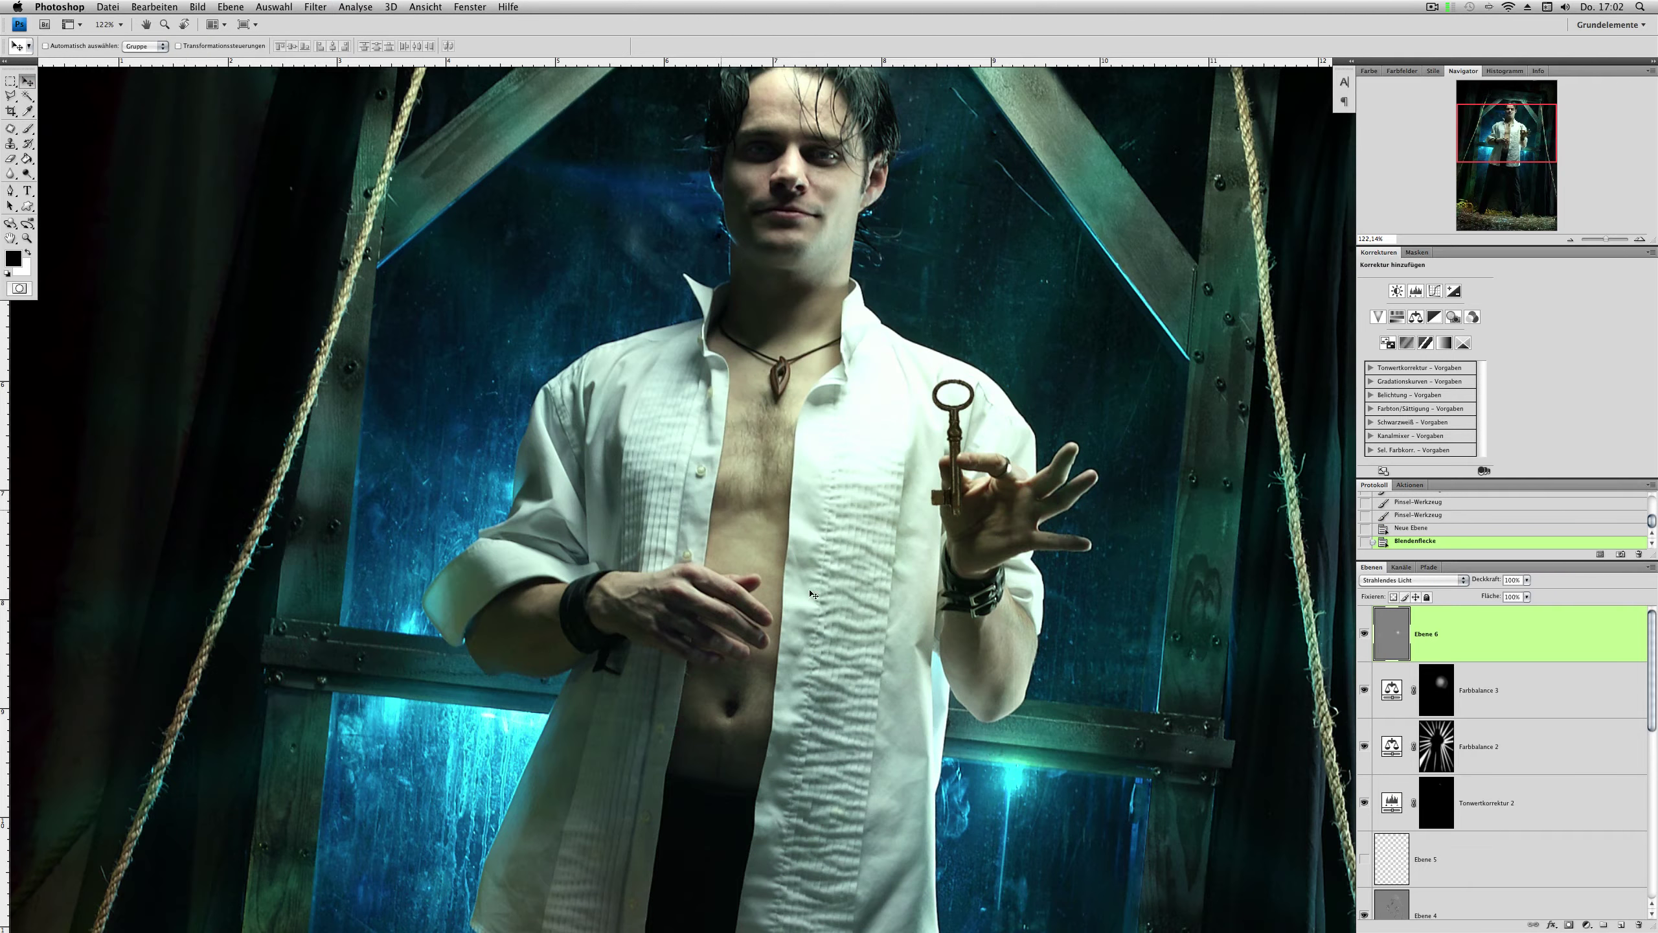
drag(957, 561, 957, 449)
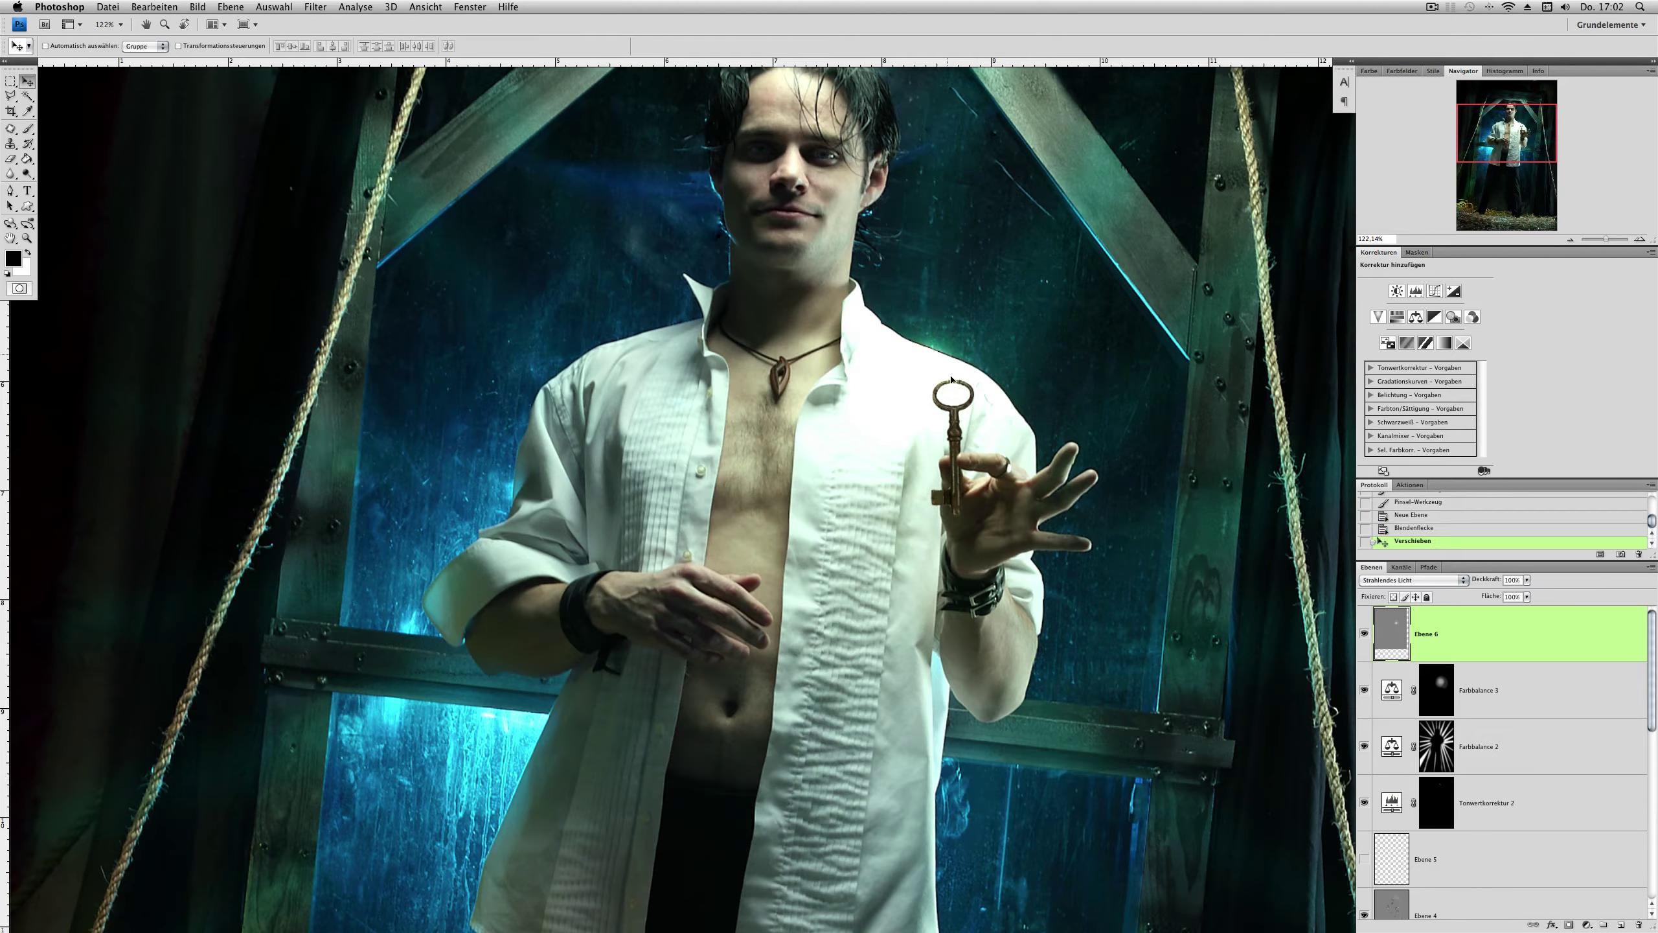
drag(957, 450, 980, 399)
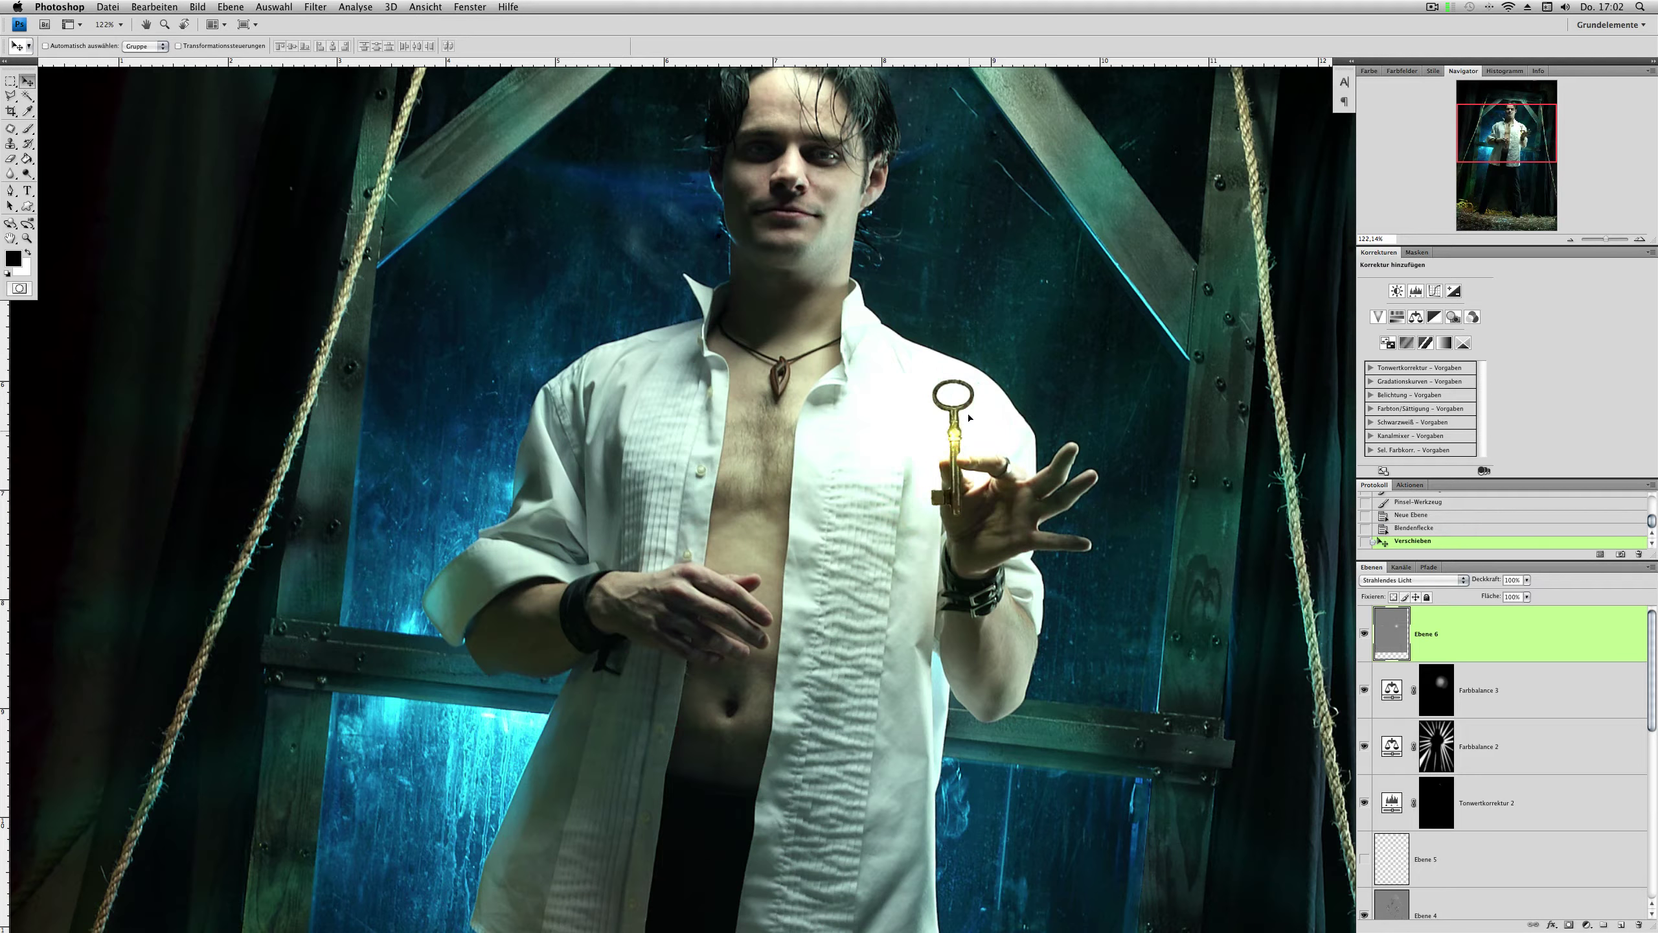
click(1410, 580)
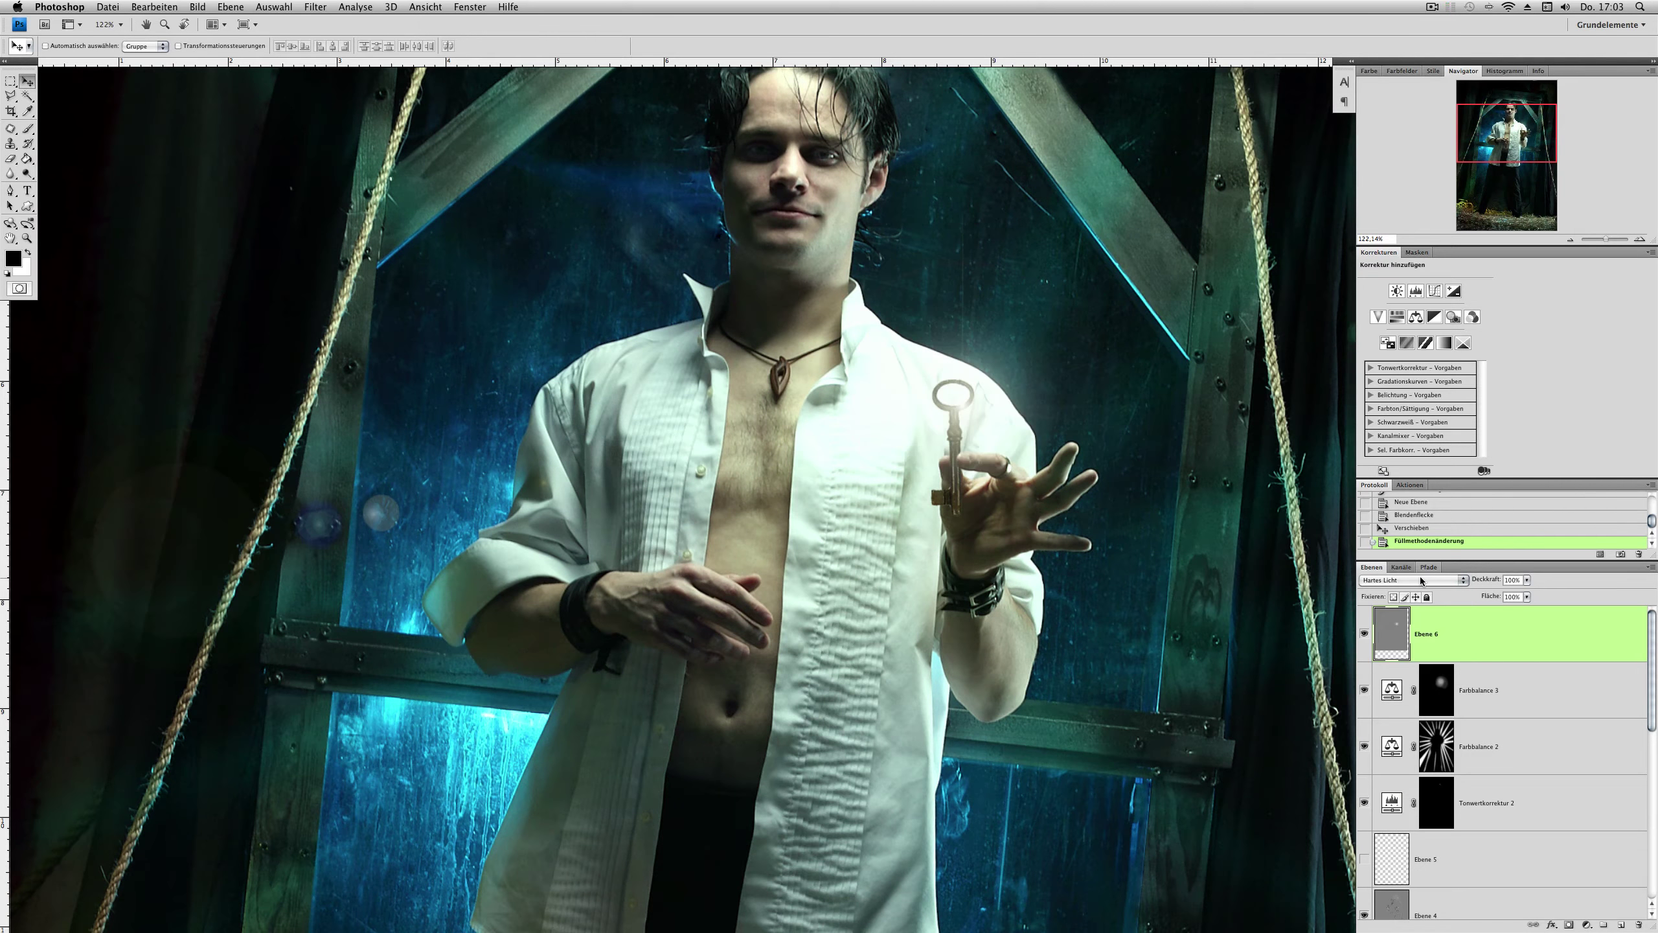
Step: Erase the excess glow around the figure
key(ctrl+0)
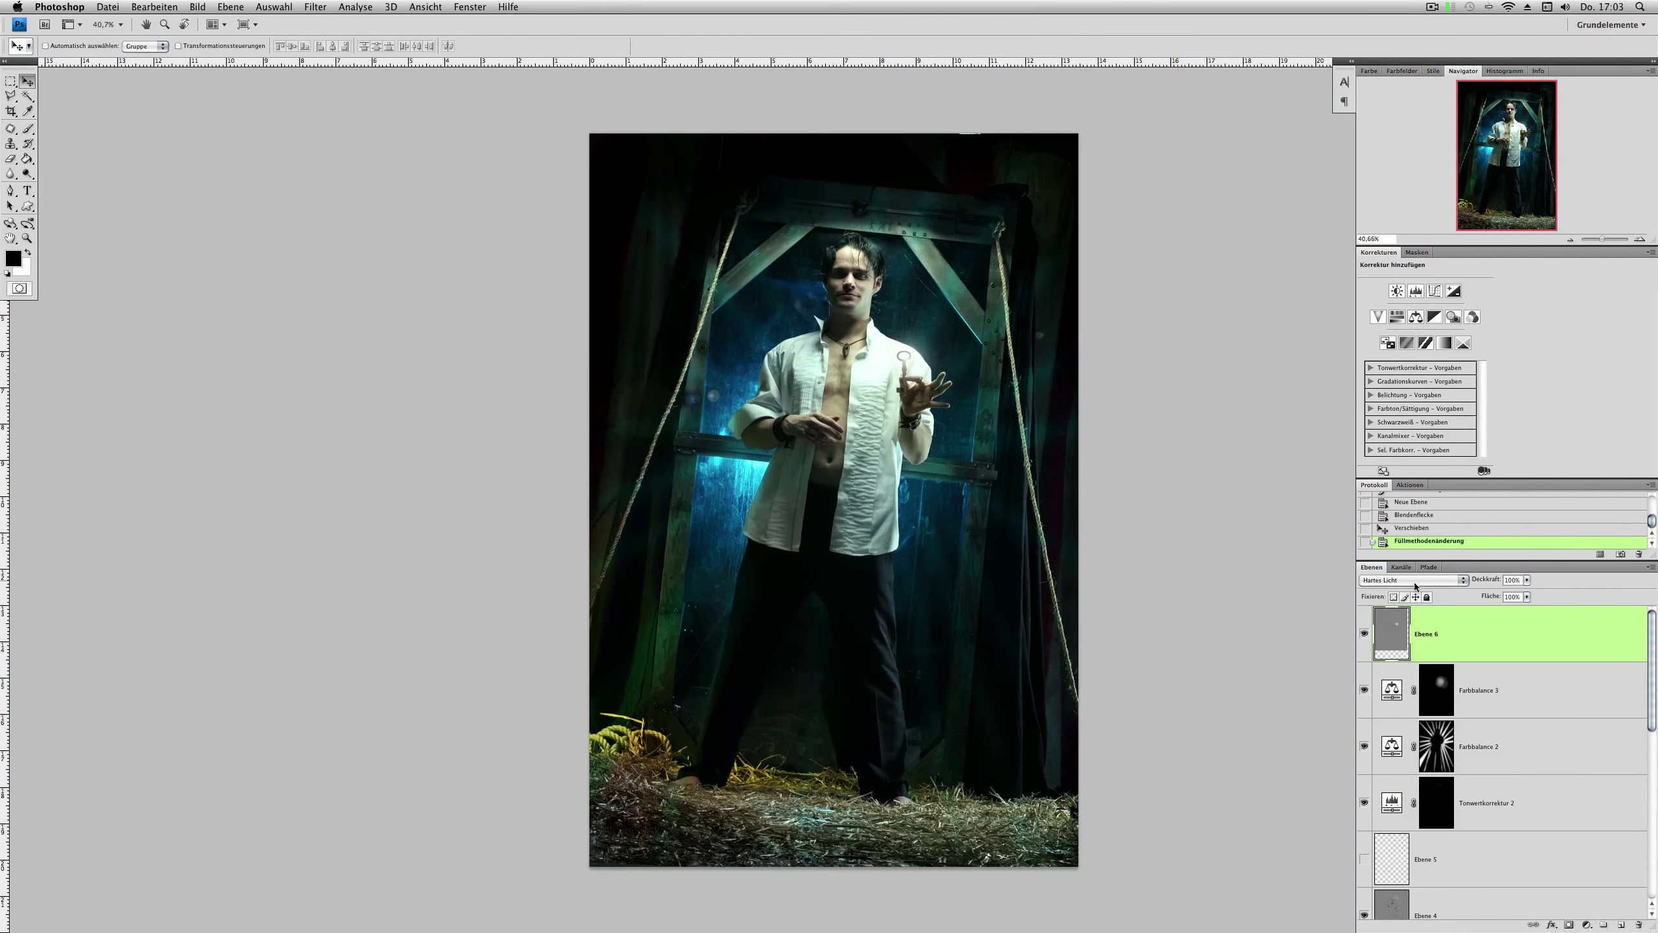
click(10, 159)
right_click(780, 288)
drag(660, 326, 629, 519)
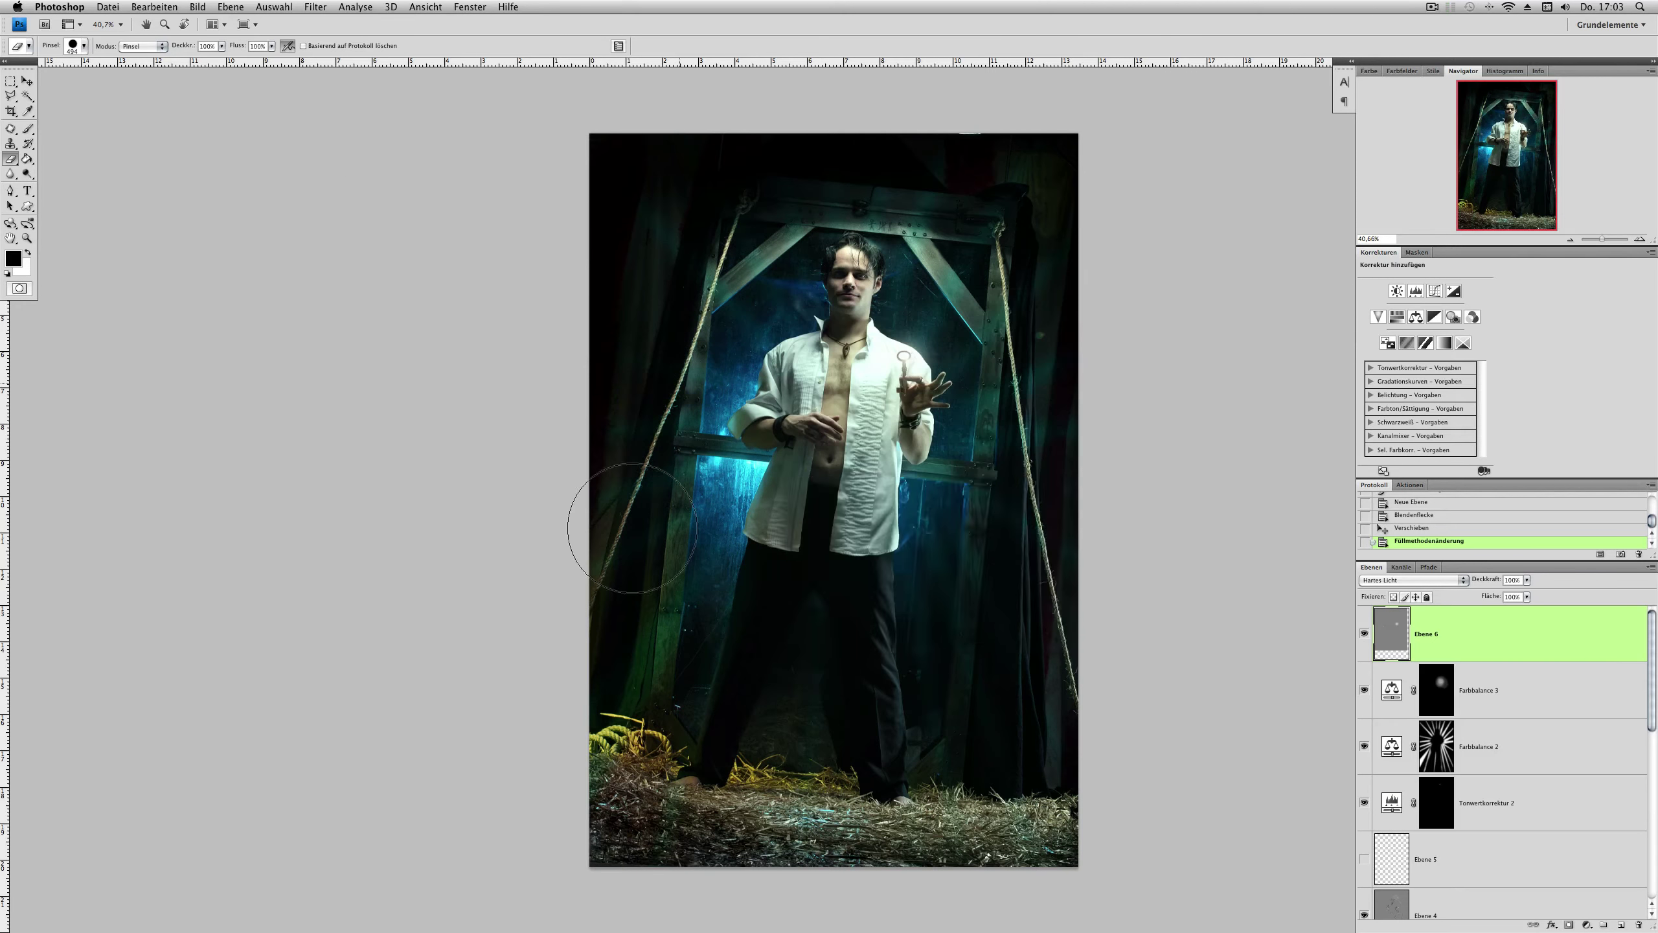
right_click(770, 396)
key(Return)
drag(596, 322, 1096, 615)
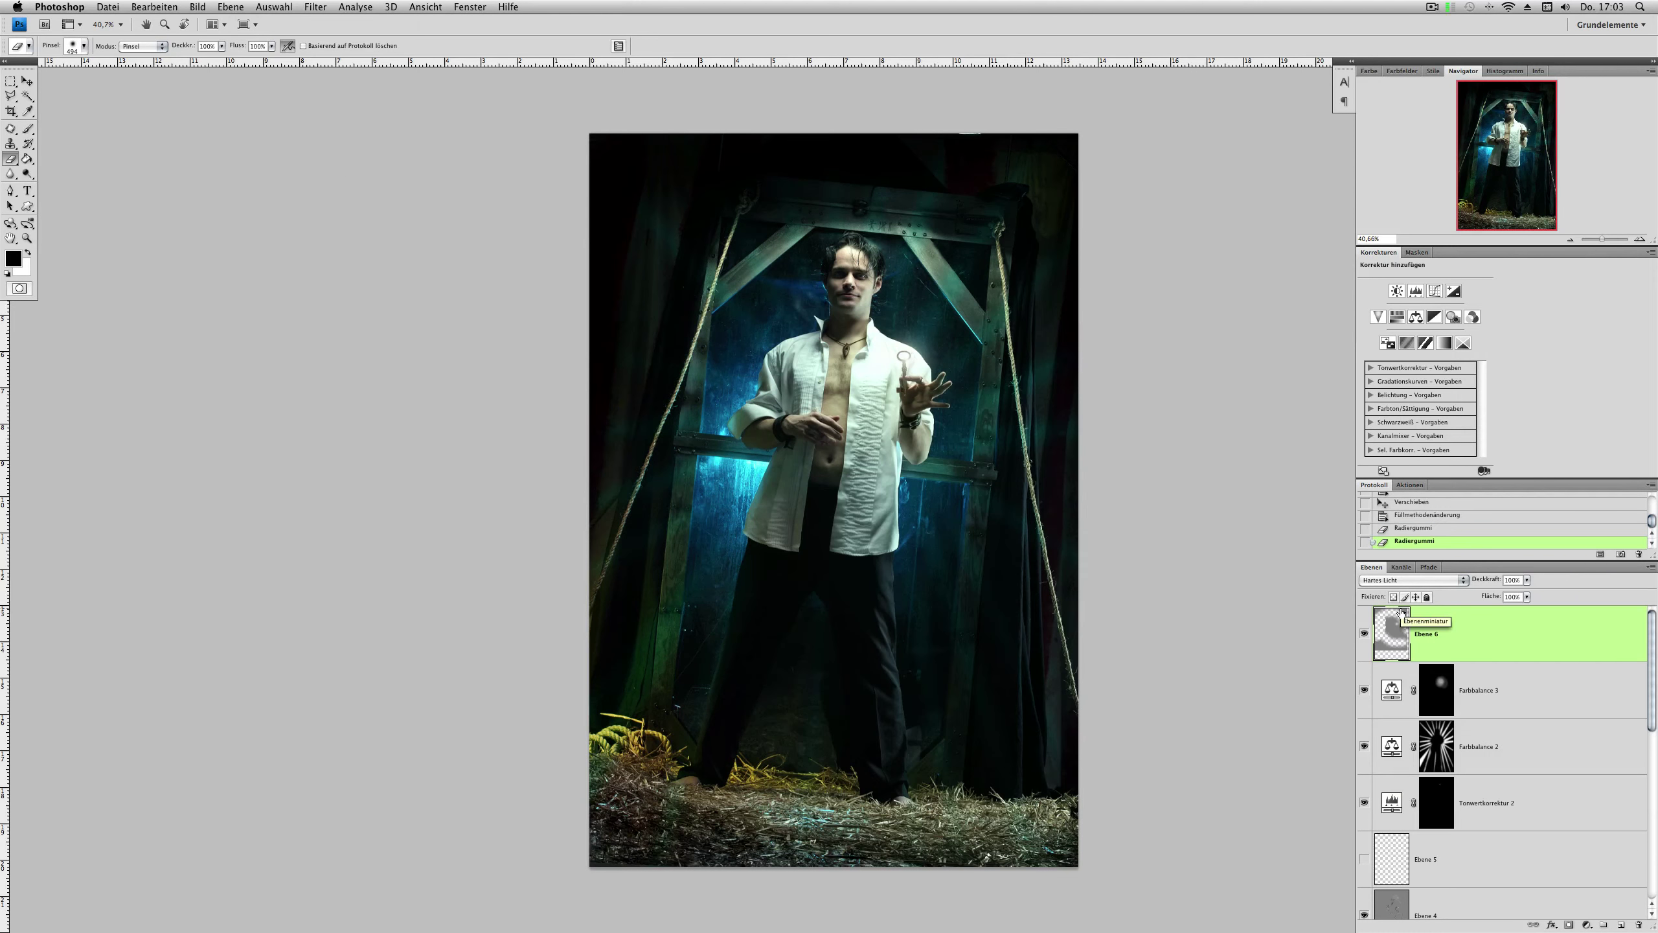
Step: Rescale the glow, drop its opacity to 79%, reposition it by the key hand, and add a new layer
key(ctrl+t)
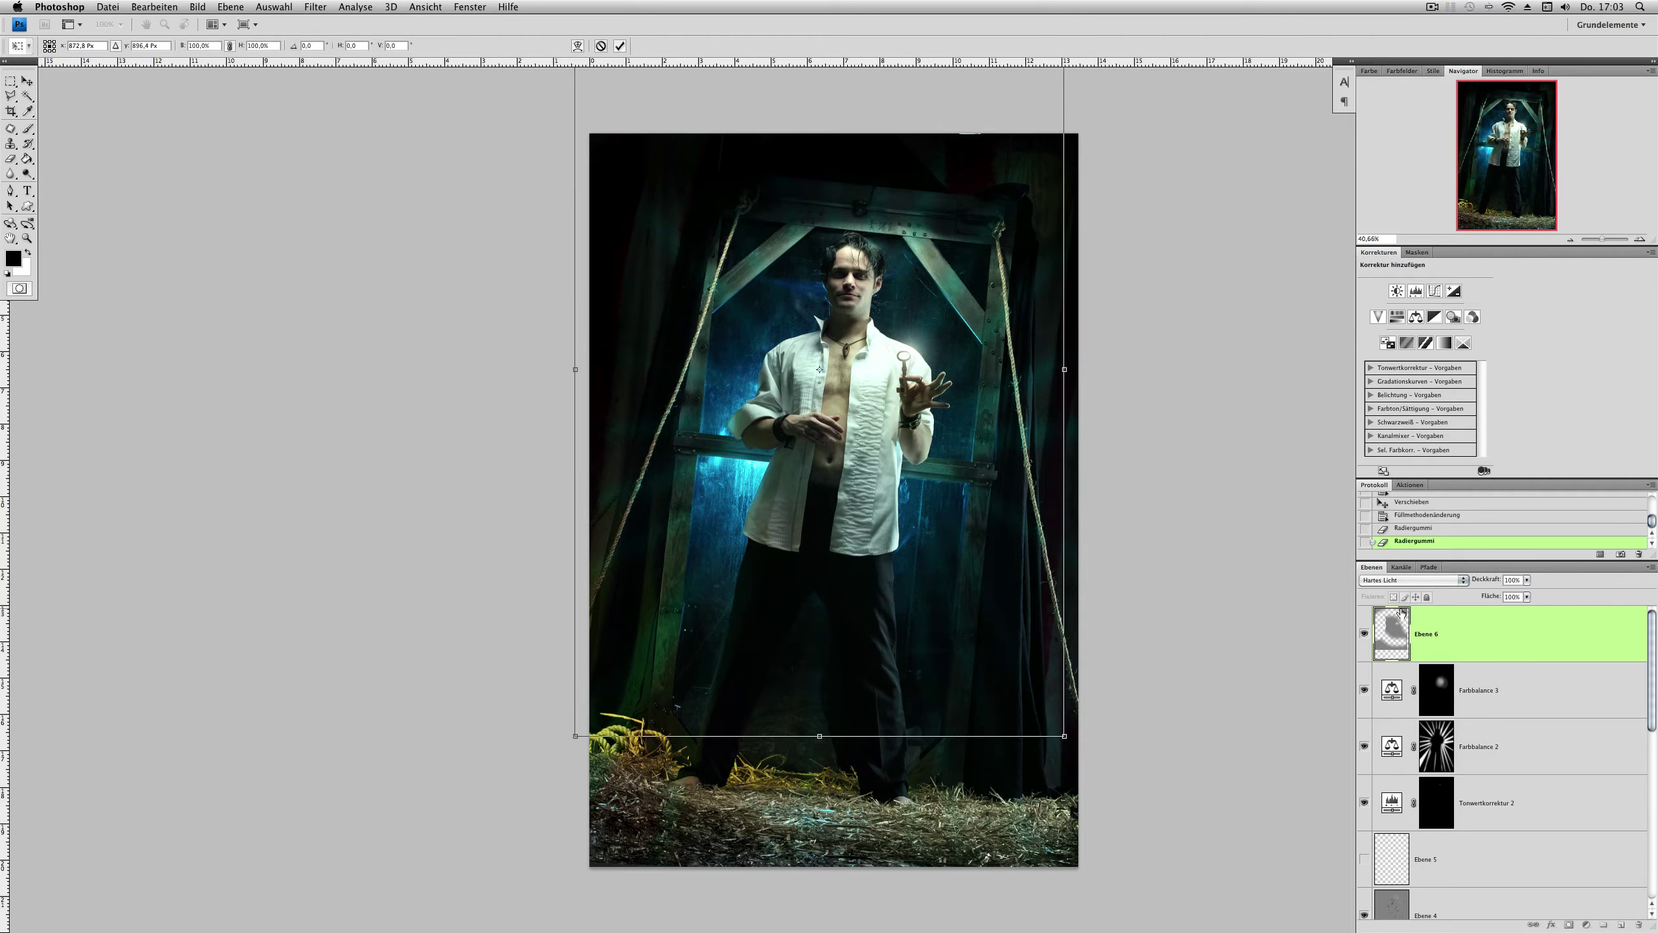
key(Return)
double_click(1639, 239)
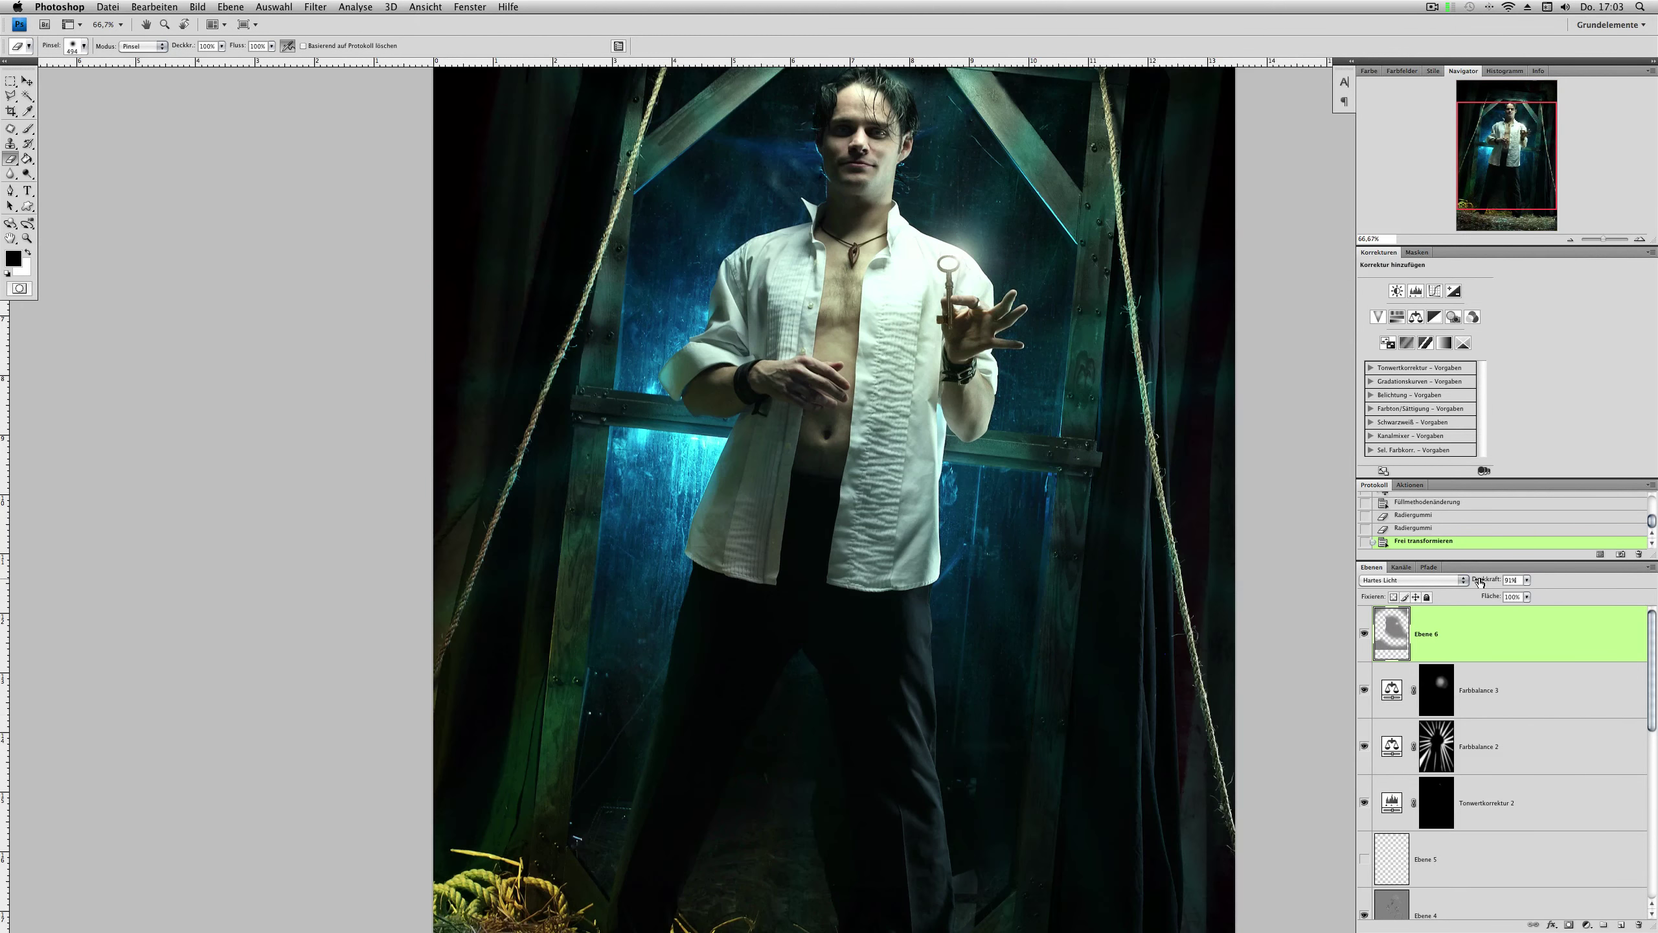
drag(1480, 581, 1472, 581)
key(v)
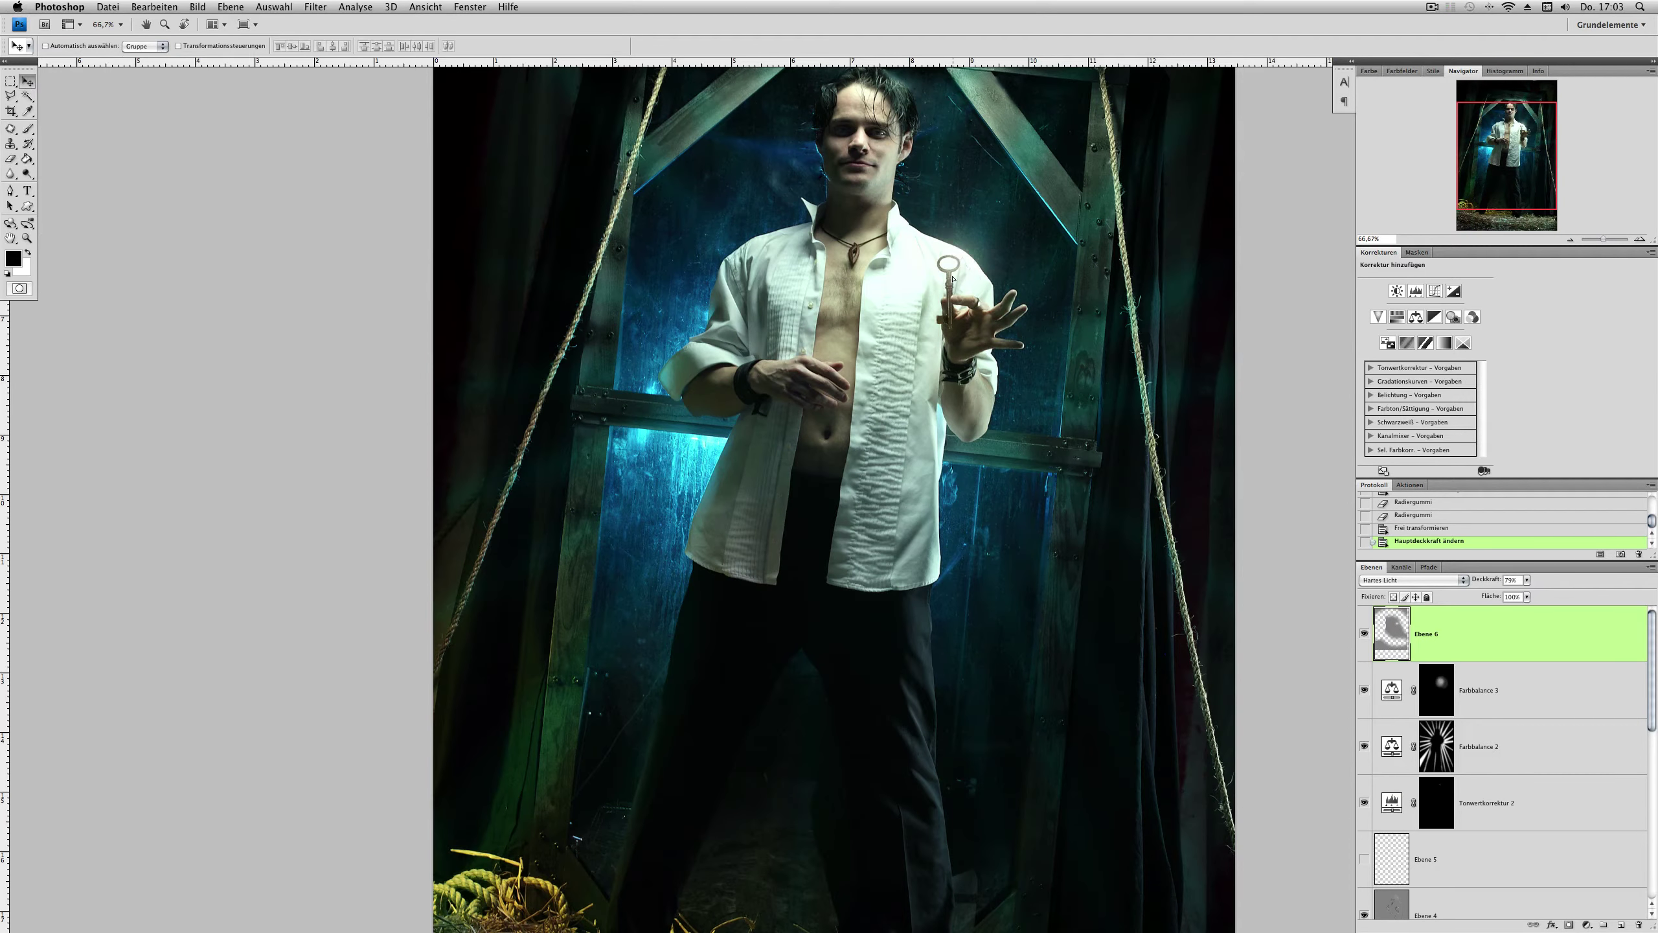
drag(953, 279, 957, 270)
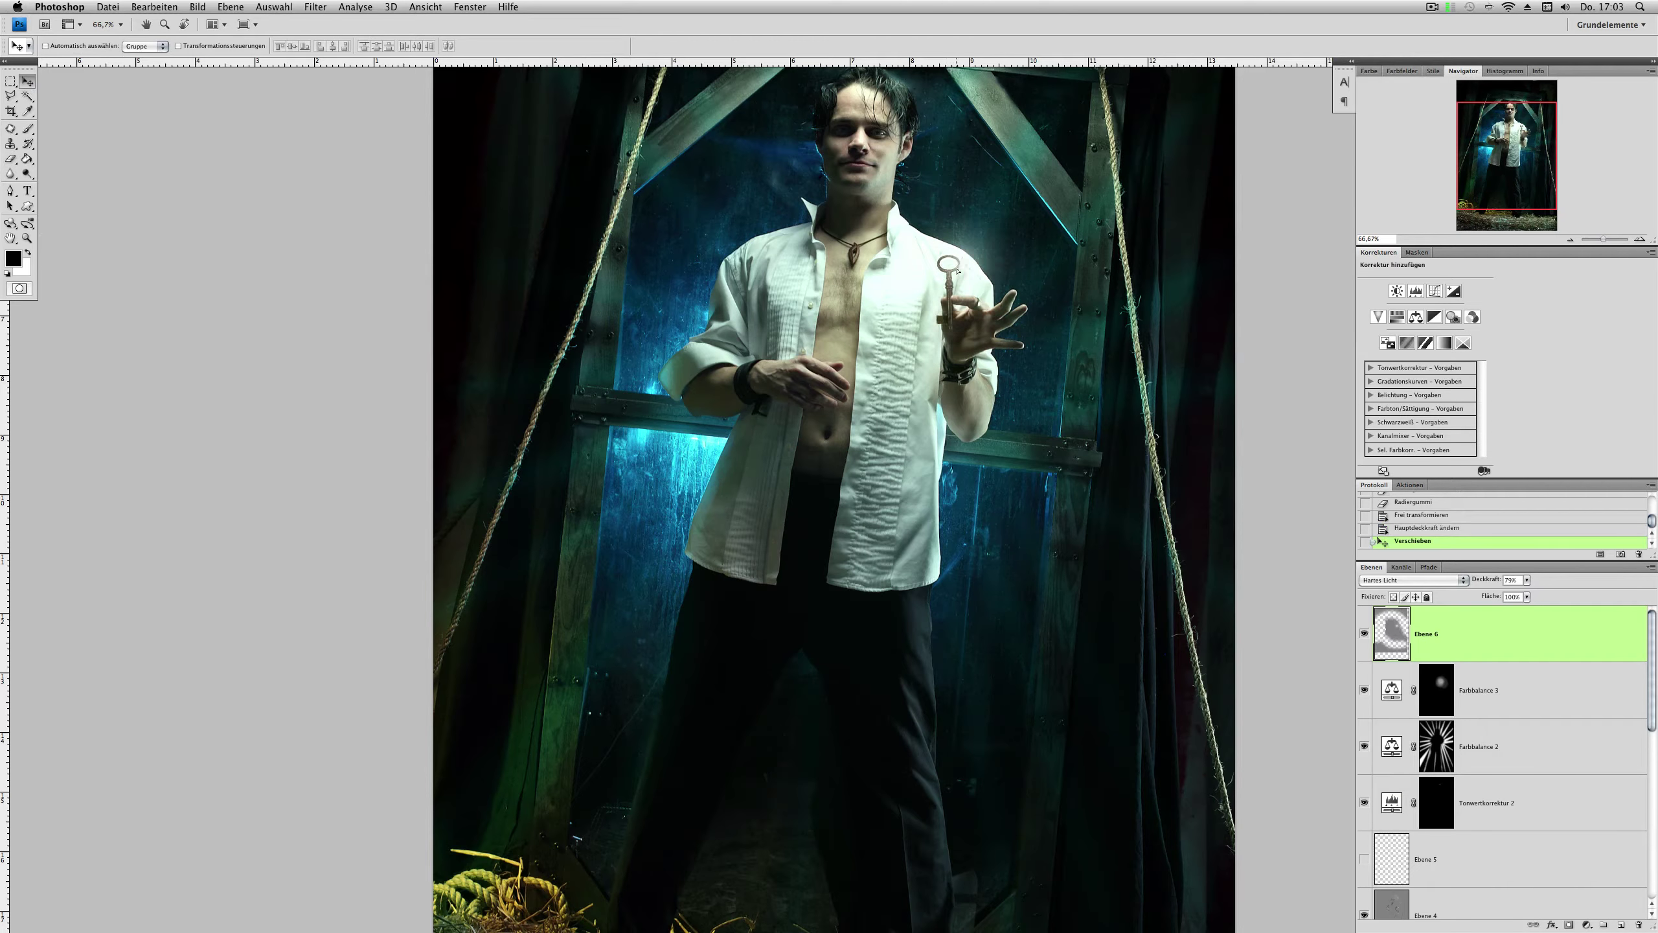
click(1621, 925)
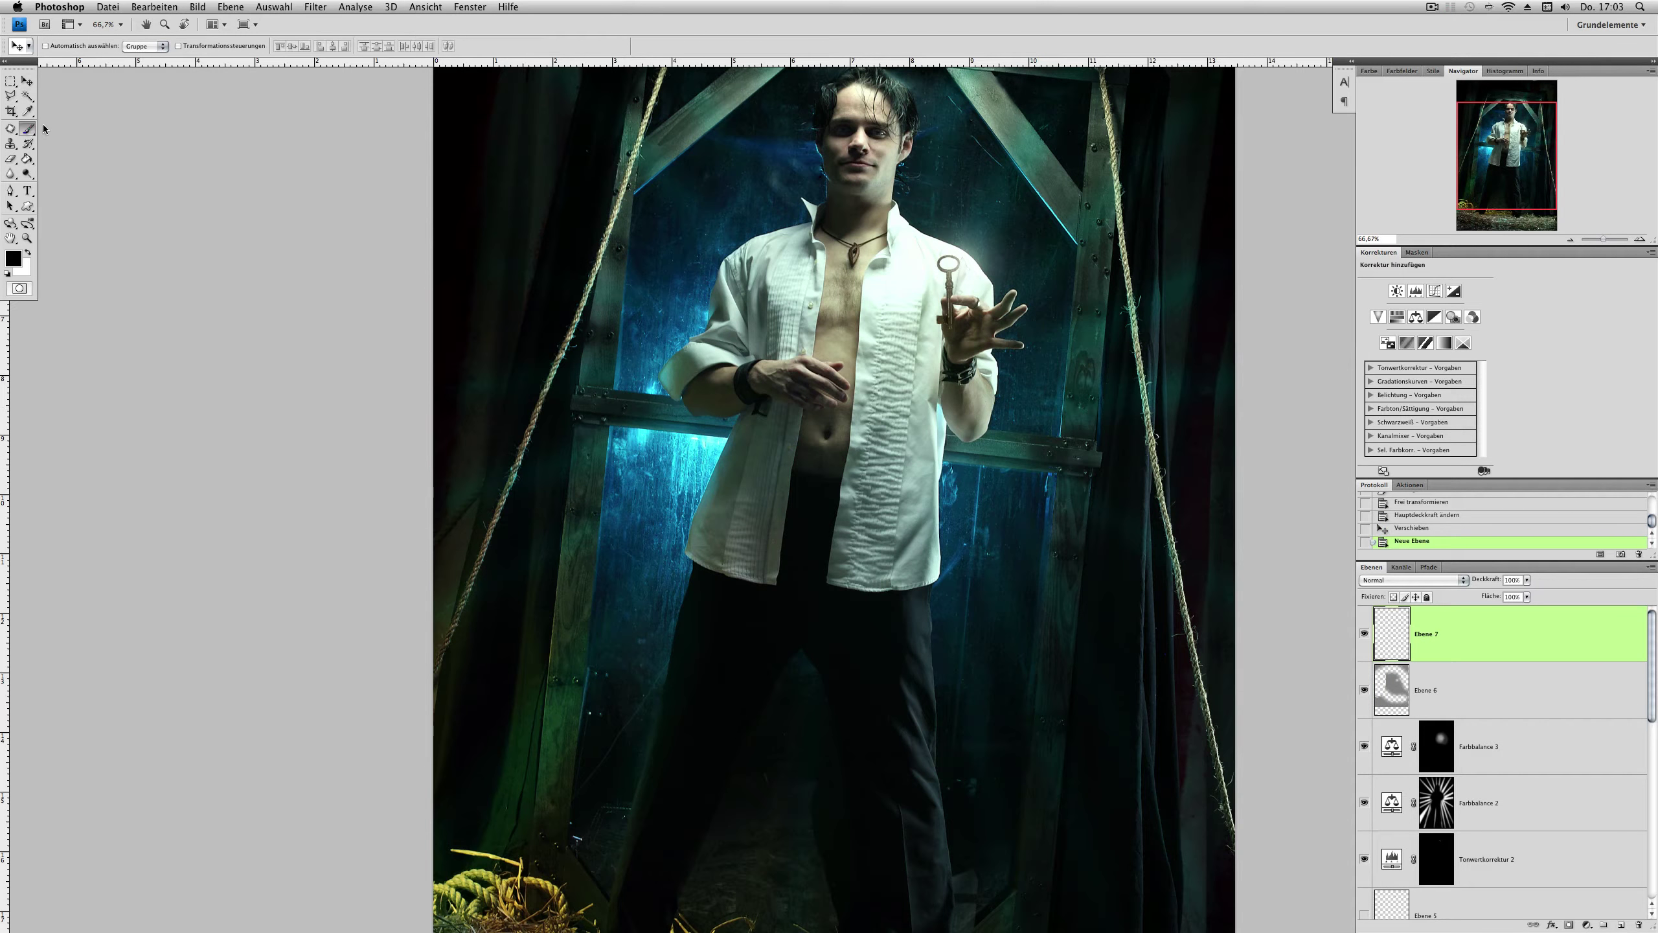
Step: Choose a bubble brush and paint bubble clusters beside the trousers and right of the legs
right_click(783, 402)
scroll(955, 673, down, 5)
scroll(955, 673, down, 5)
scroll(955, 673, down, 5)
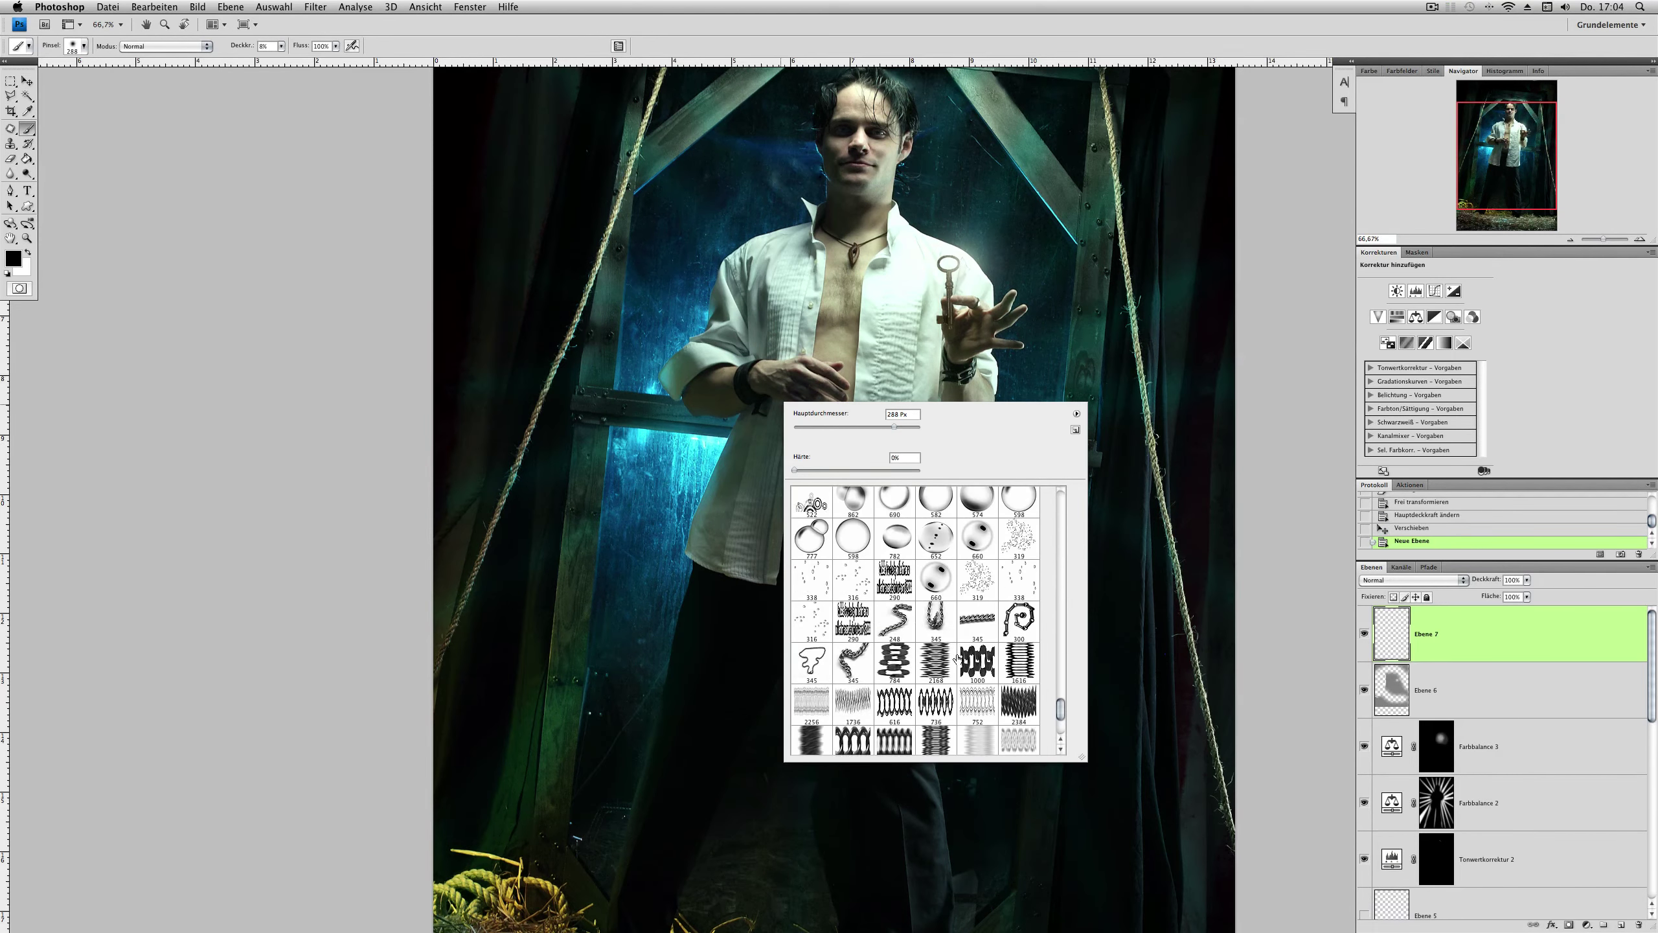
double_click(853, 579)
click(317, 163)
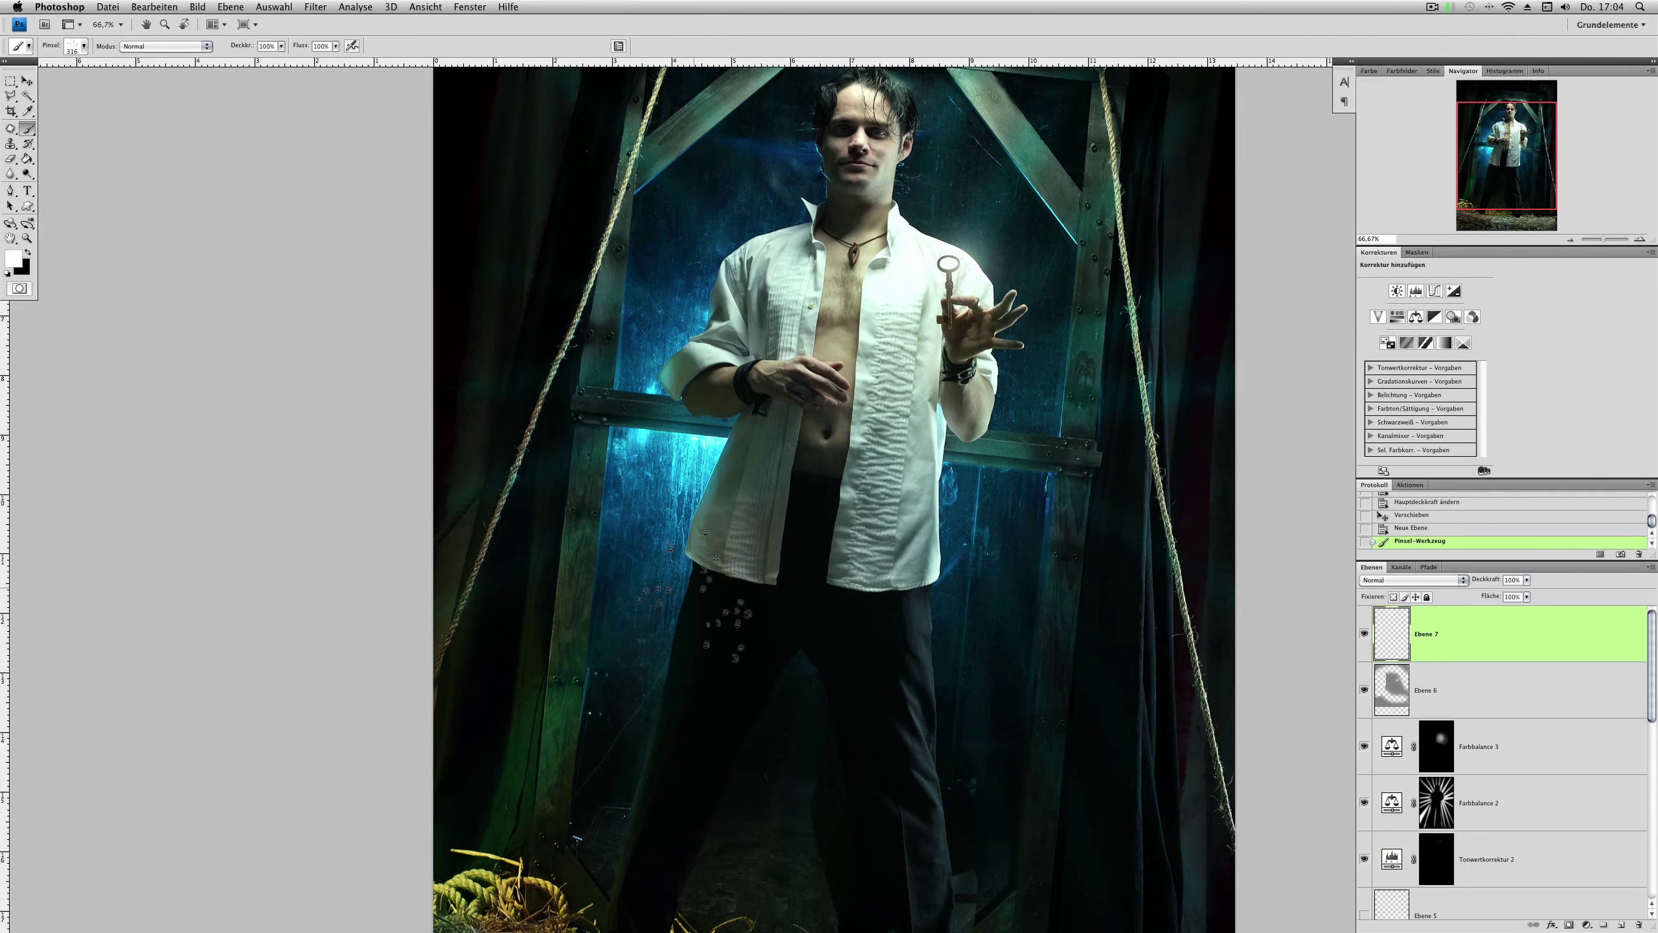
click(634, 627)
right_click(1039, 559)
drag(1071, 588, 1097, 589)
drag(914, 621, 953, 673)
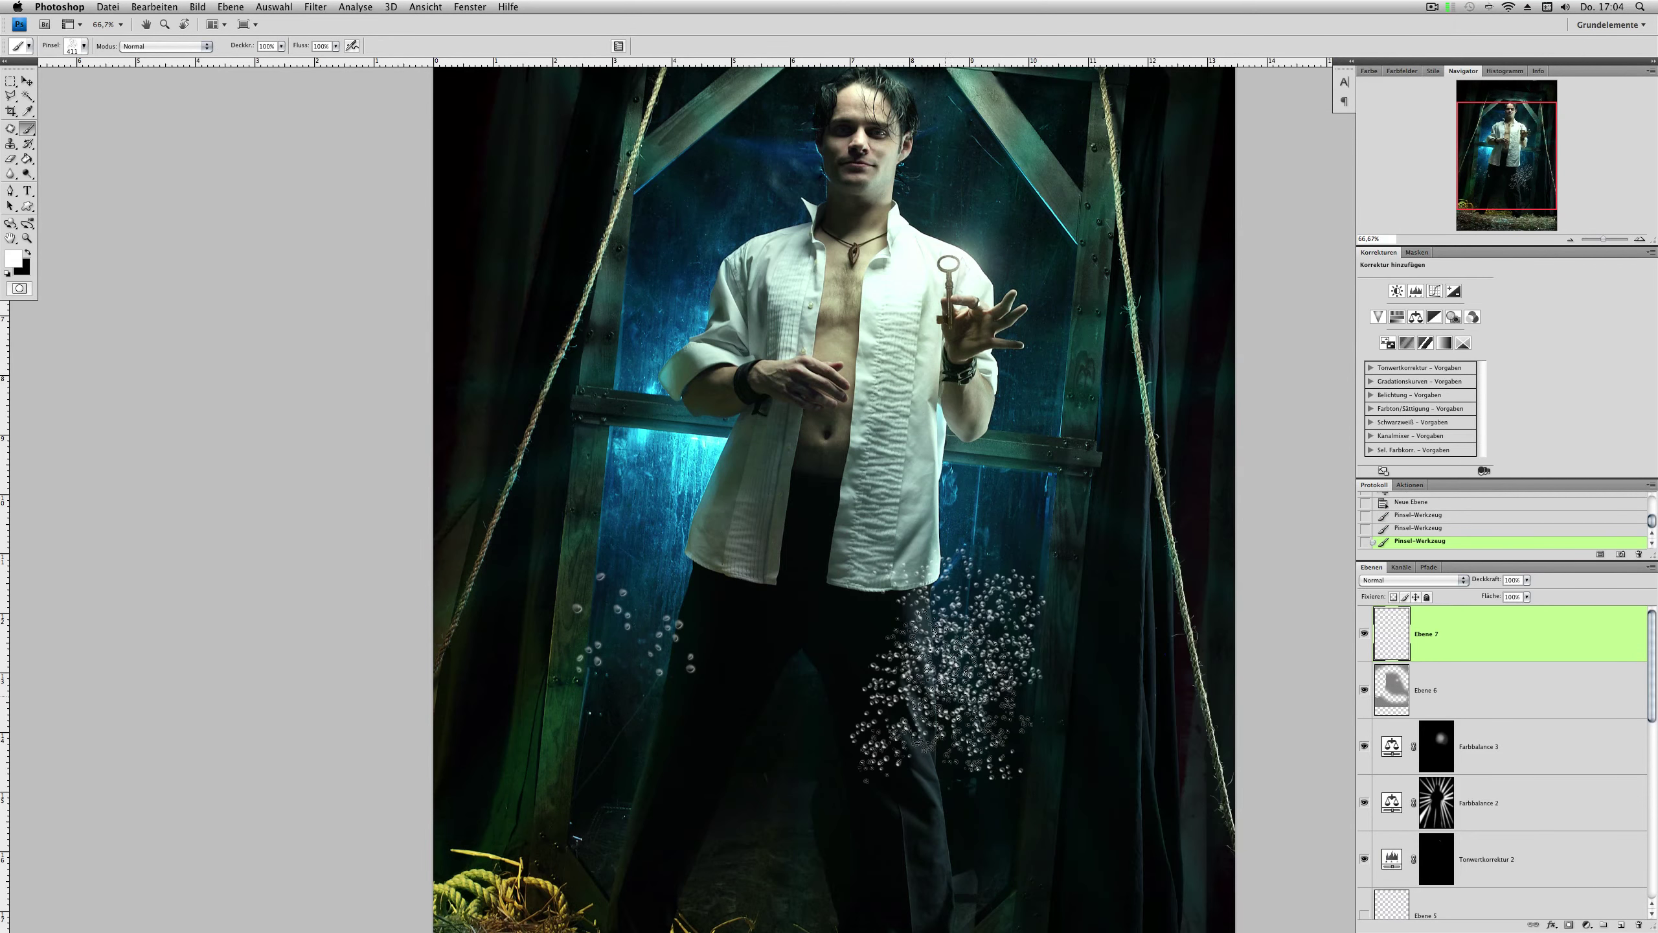
Step: Stamp smaller bubbles beside the shirt hem and pick a small single-bubble brush
right_click(1002, 369)
double_click(1230, 535)
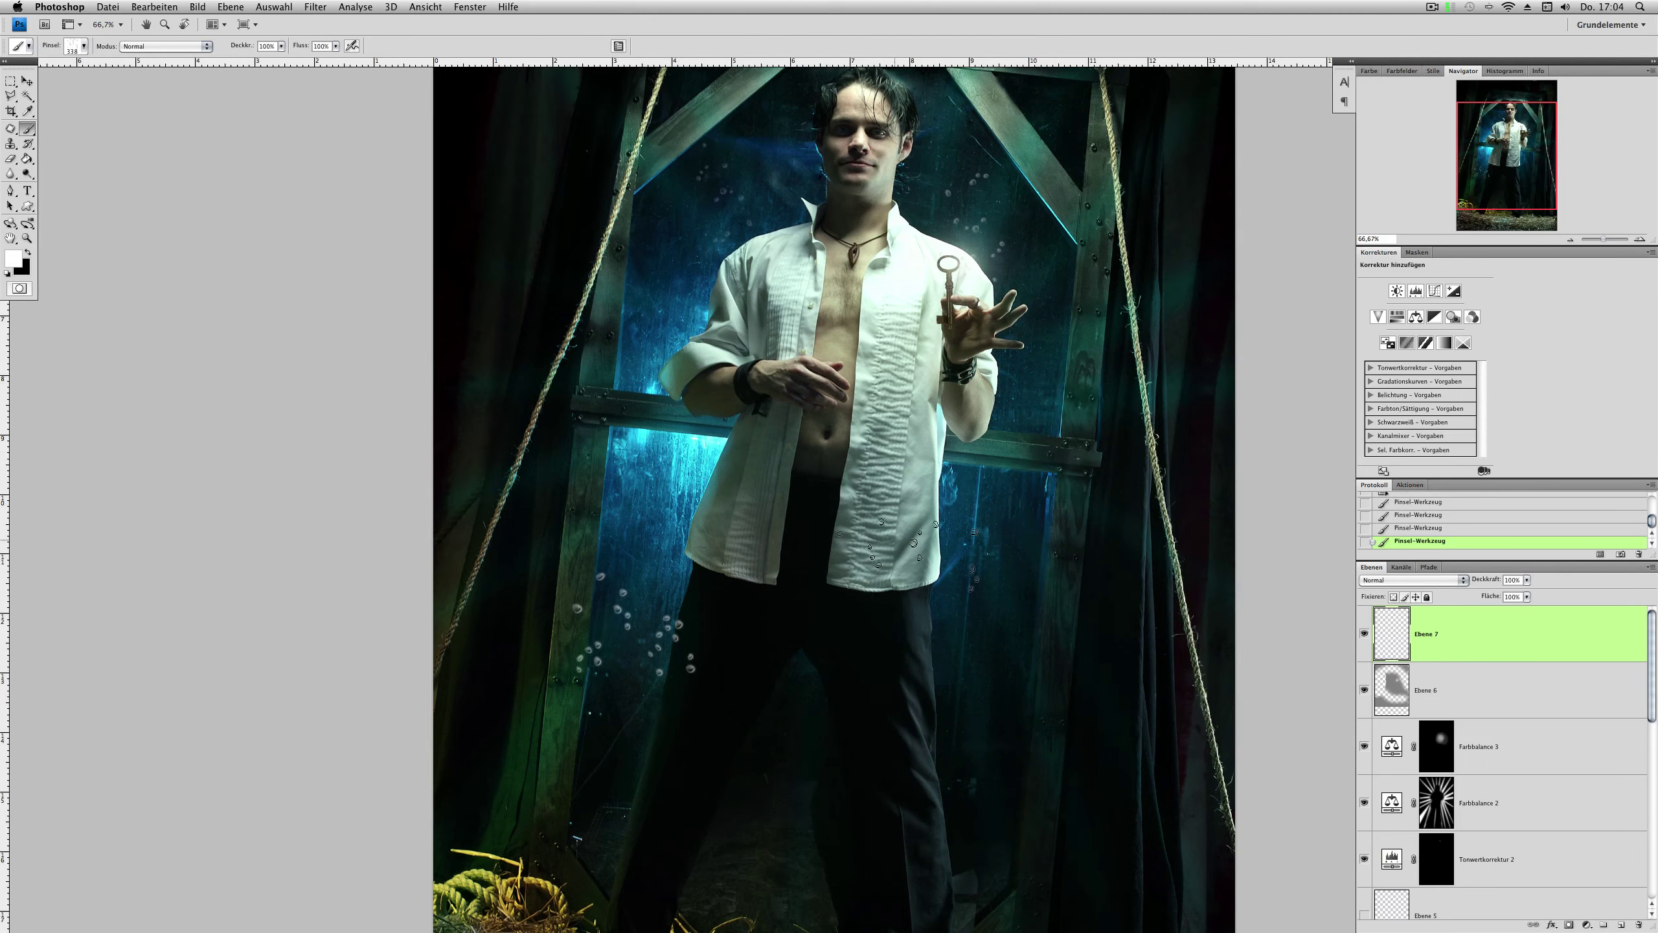
click(933, 608)
right_click(835, 463)
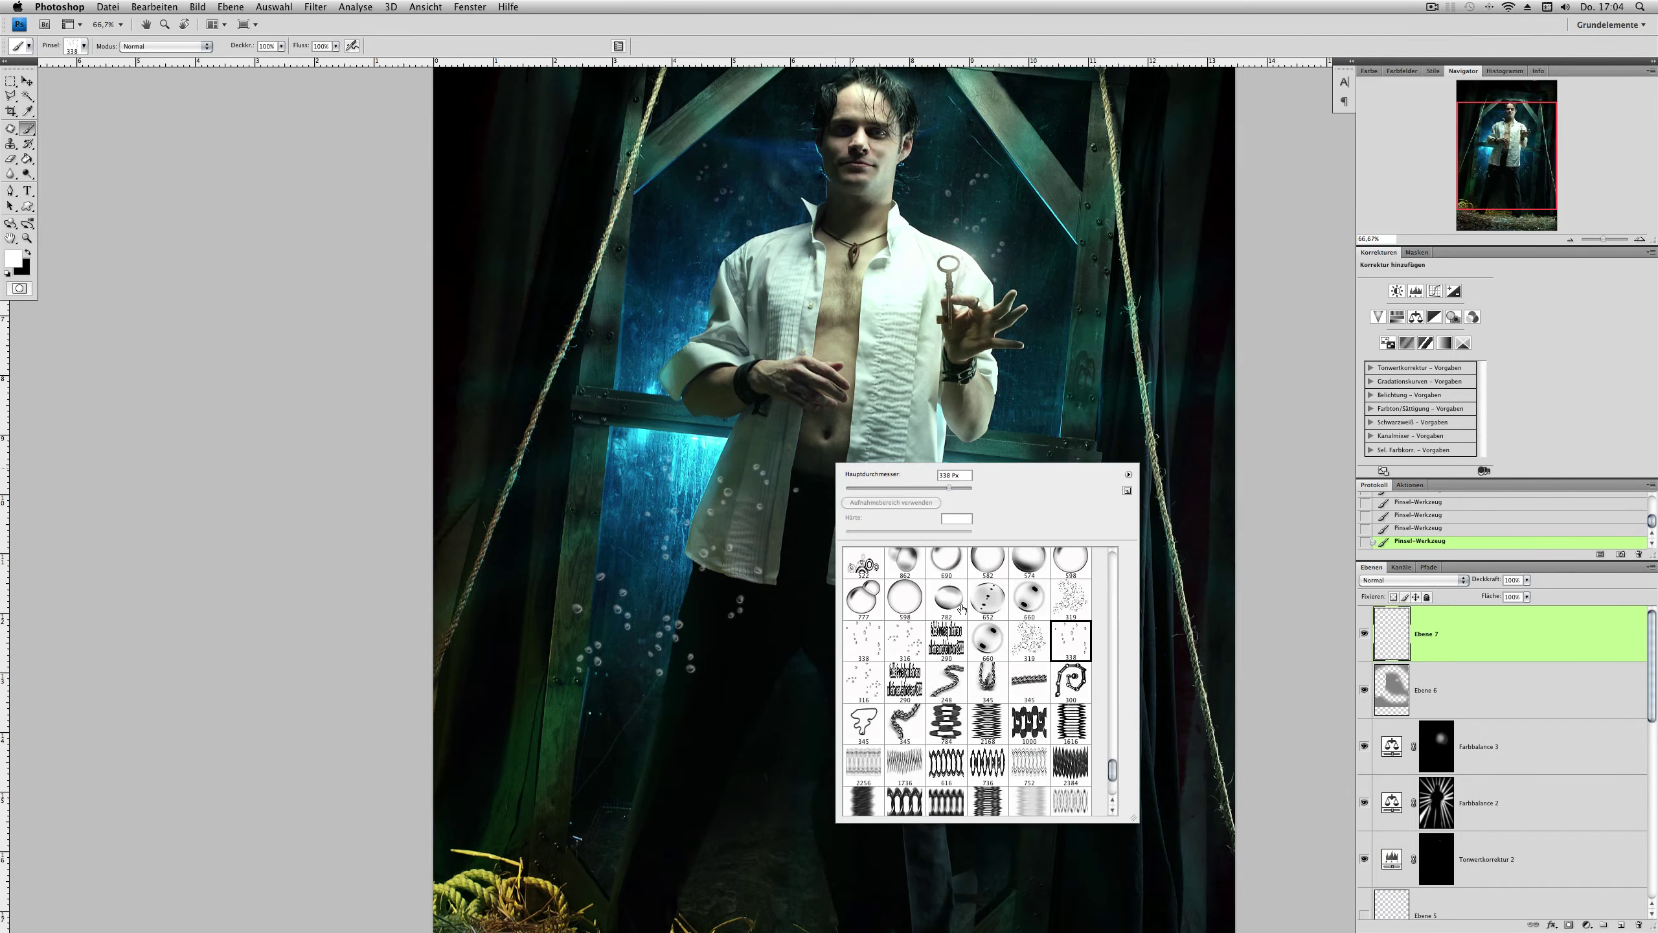
click(946, 600)
key(Return)
Step: Adjust the single-bubble brush size between 17 and 19 px, settling at 8 px
right_click(1001, 204)
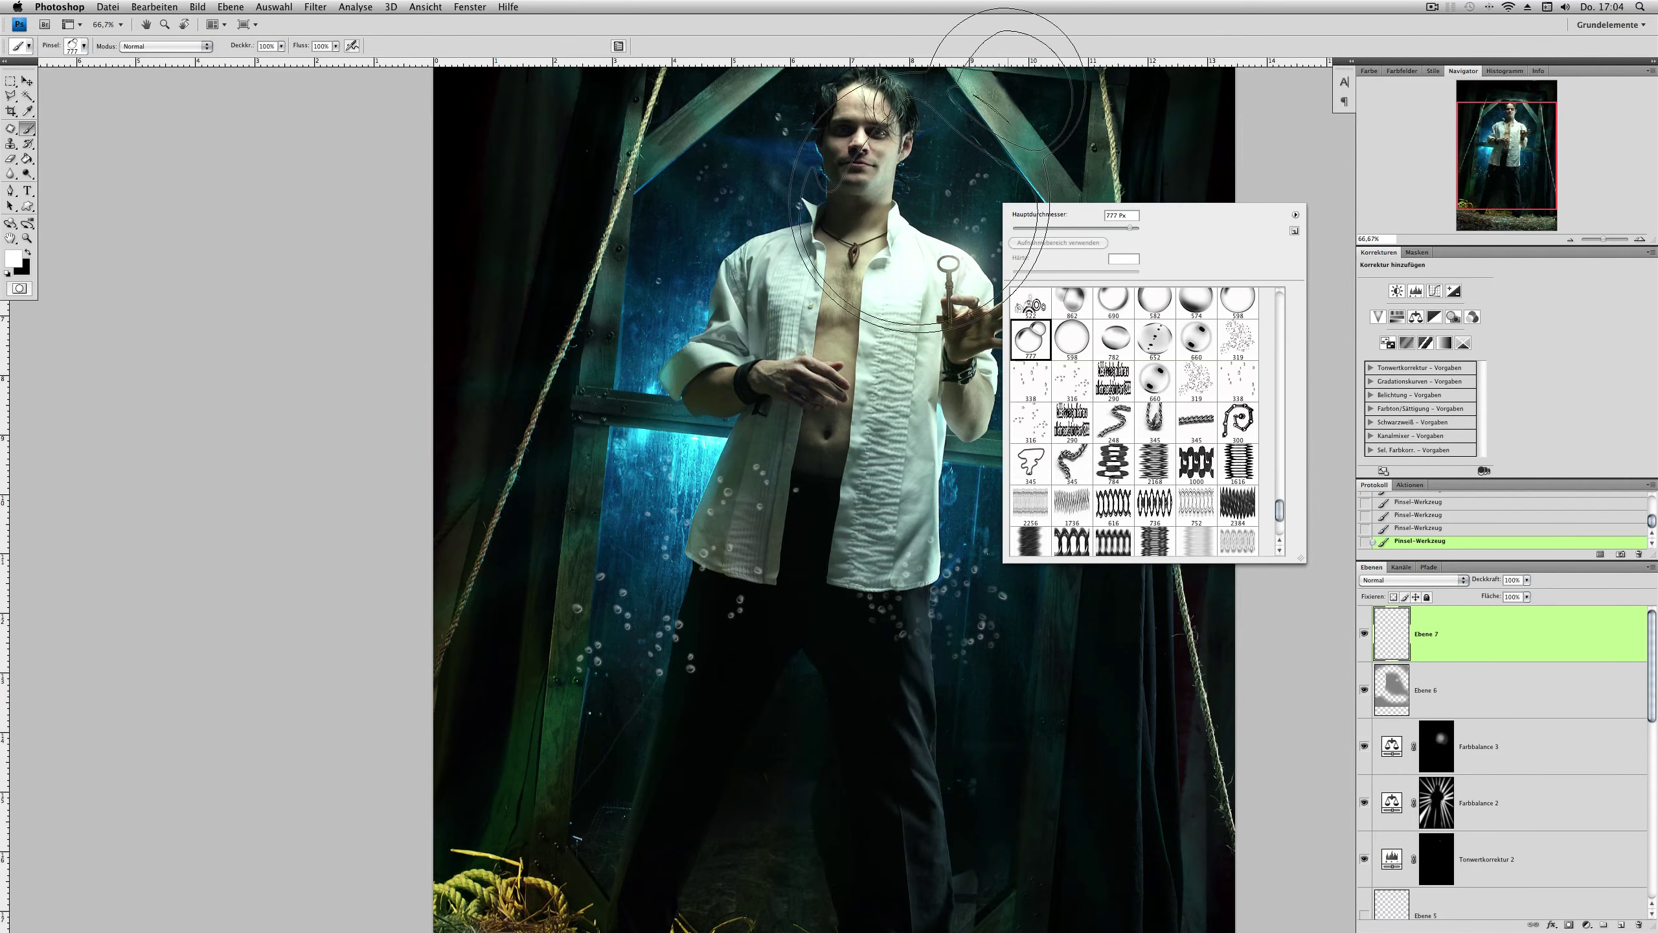
drag(1024, 228, 1022, 228)
key(Return)
right_click(1012, 563)
drag(1033, 589, 1035, 589)
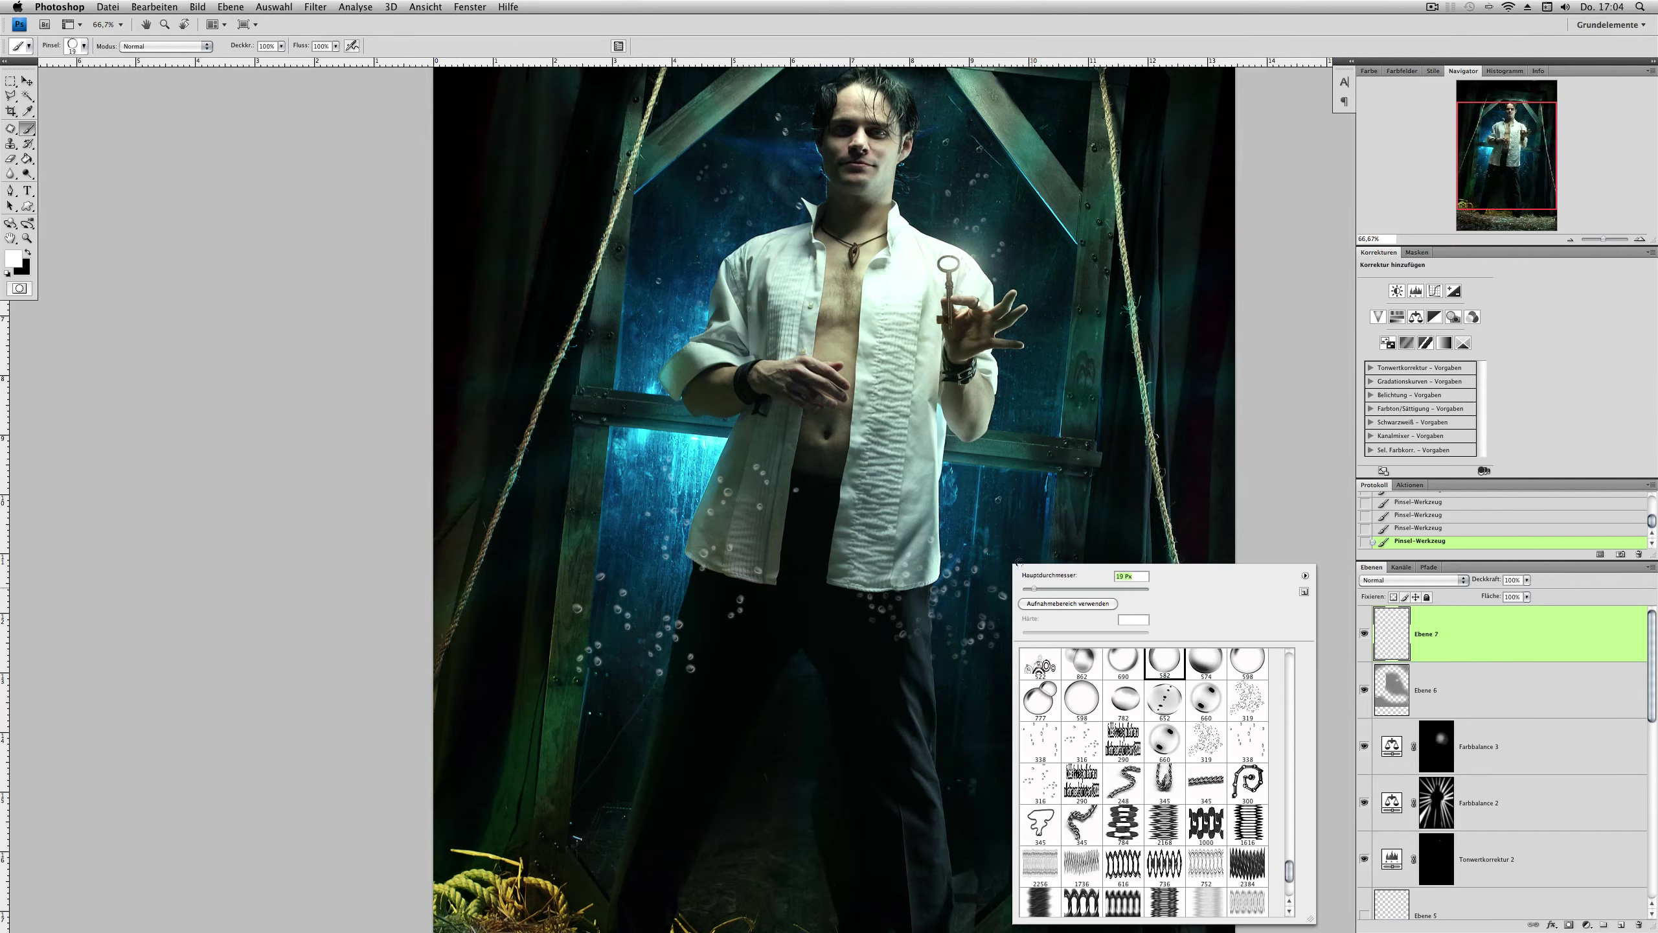
right_click(1015, 564)
key(Return)
right_click(785, 563)
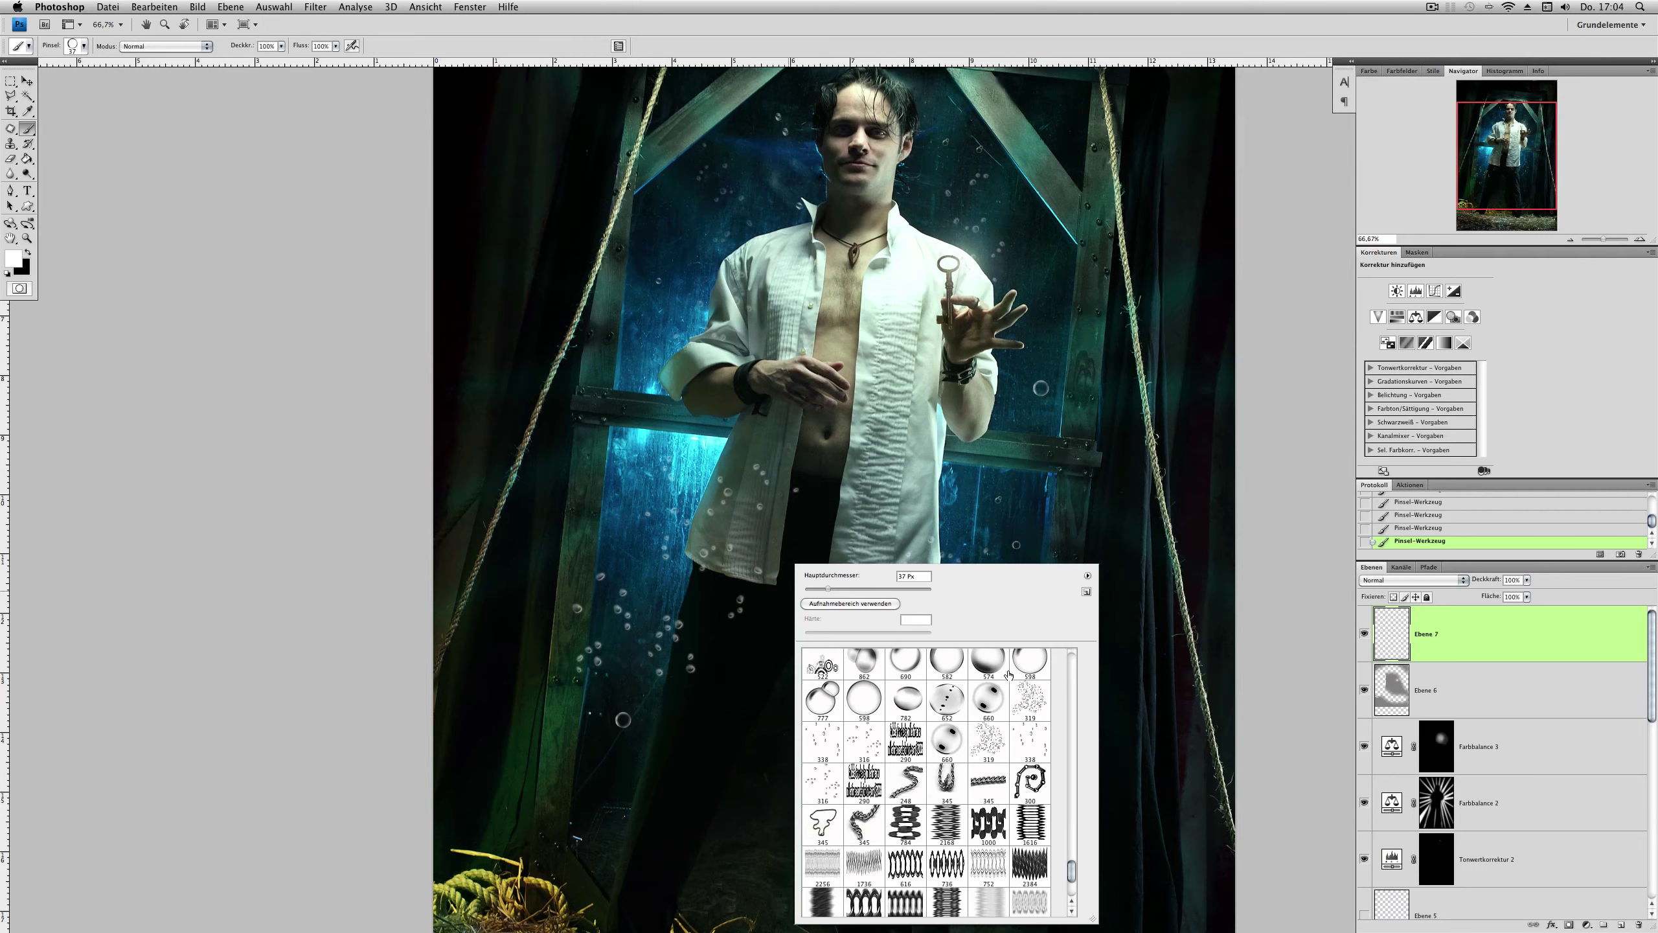
drag(818, 589, 810, 589)
key(Return)
right_click(893, 328)
drag(917, 358, 910, 359)
key(Return)
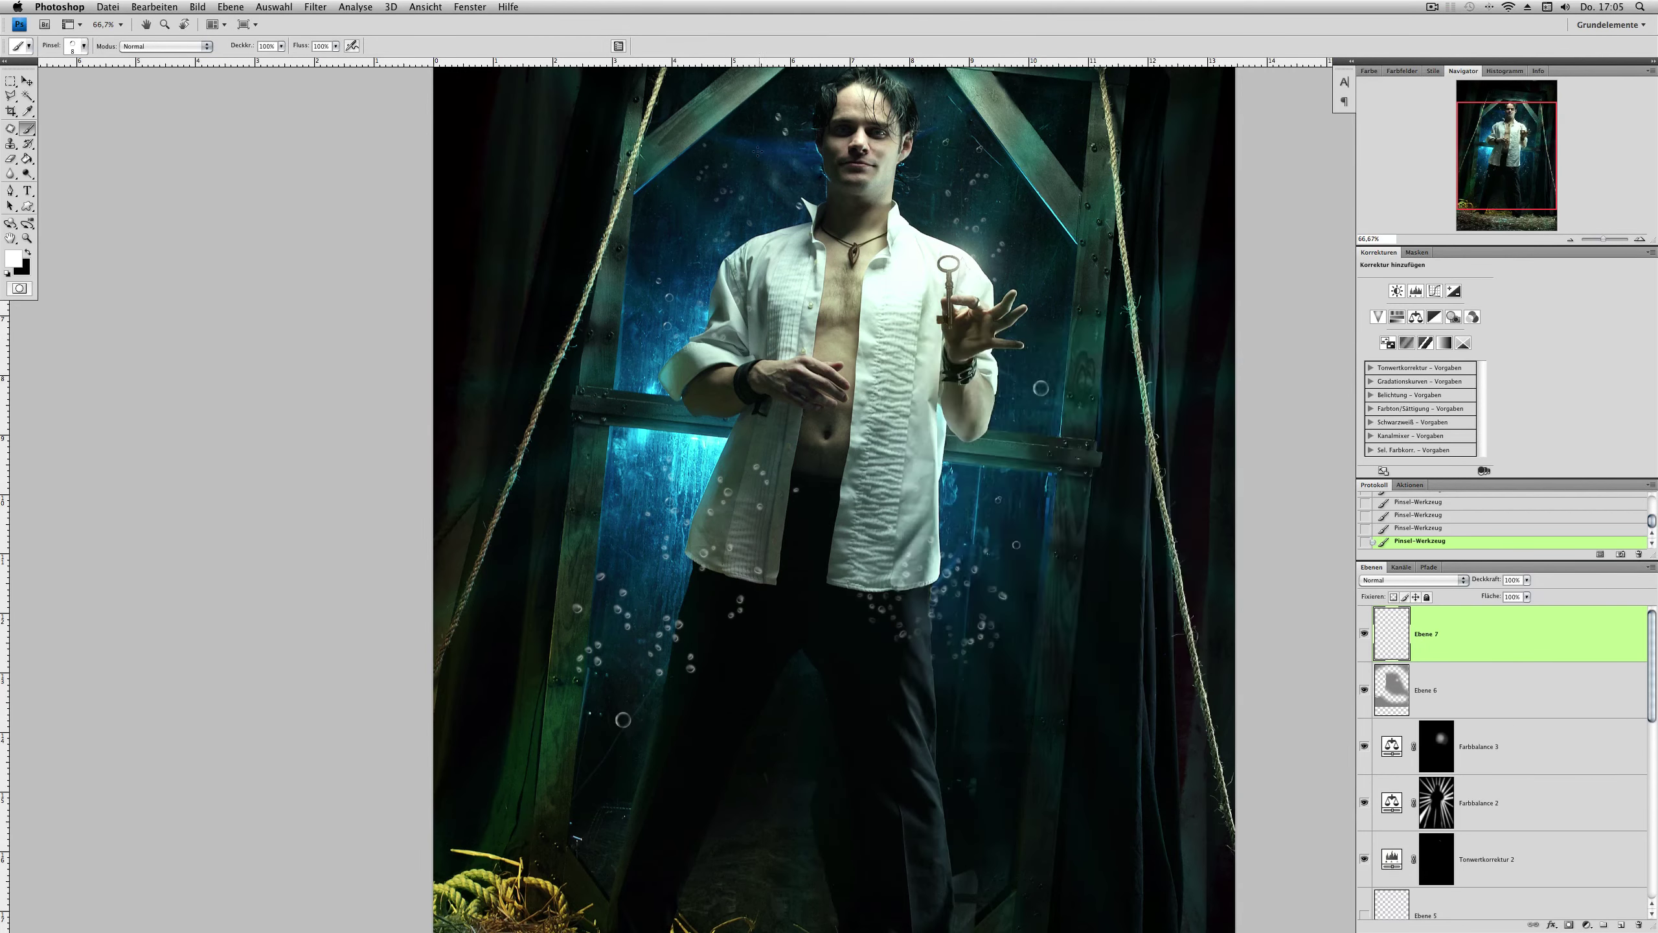
click(11, 158)
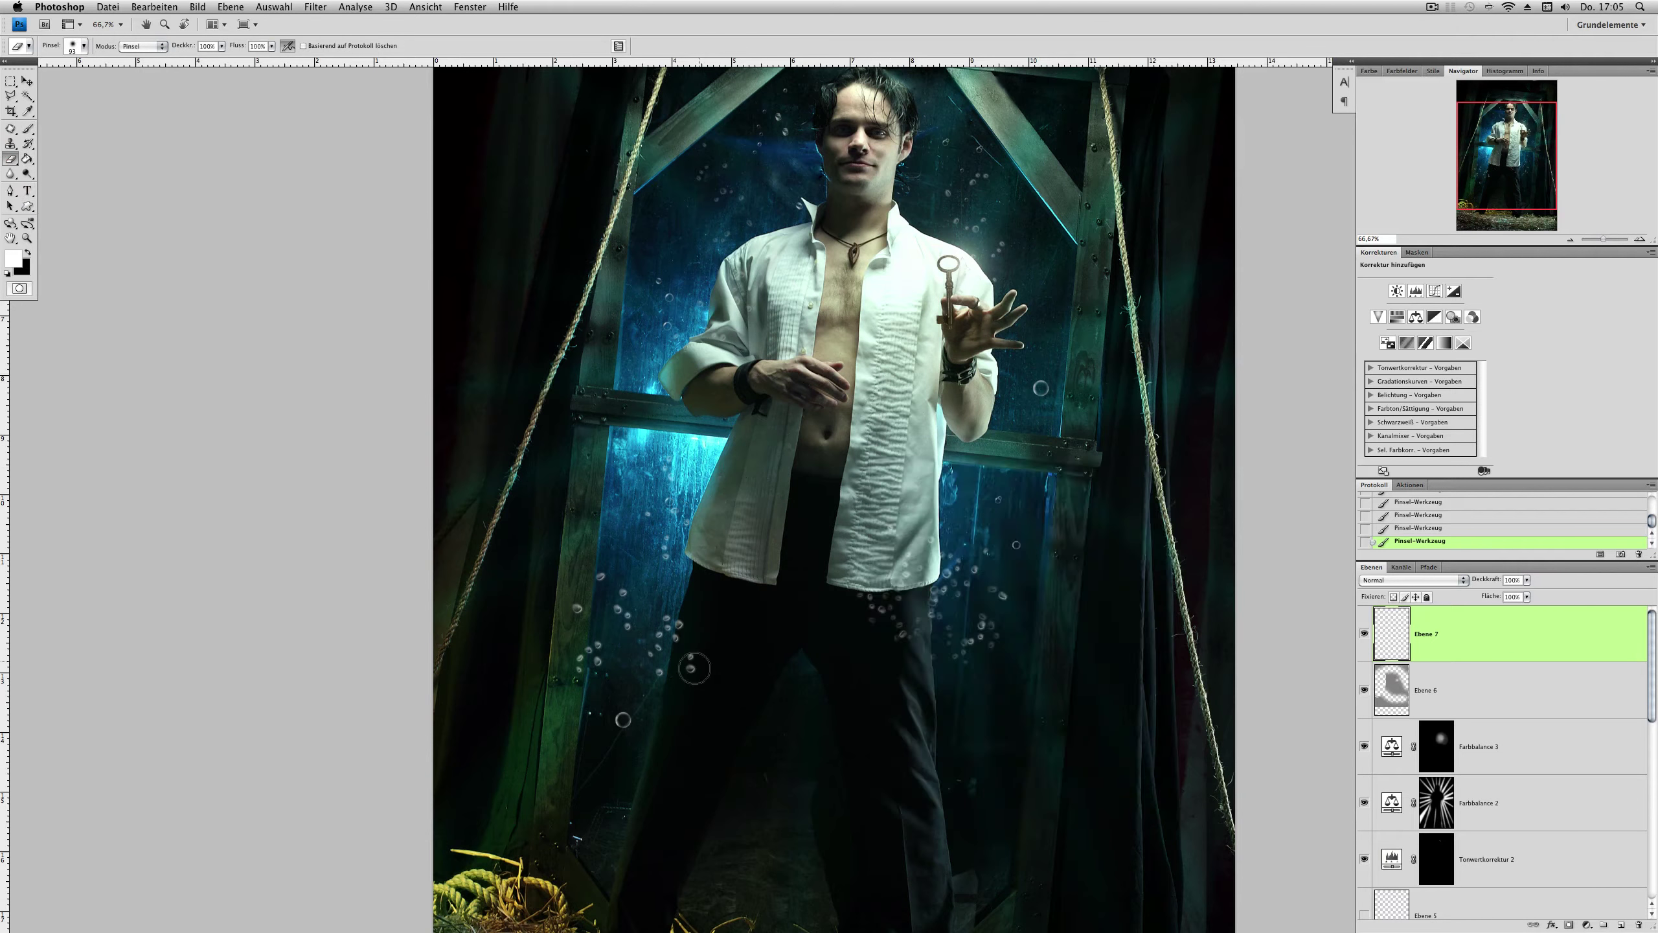
Step: Erase the stray bubbles near the legs
click(694, 668)
click(562, 716)
click(913, 660)
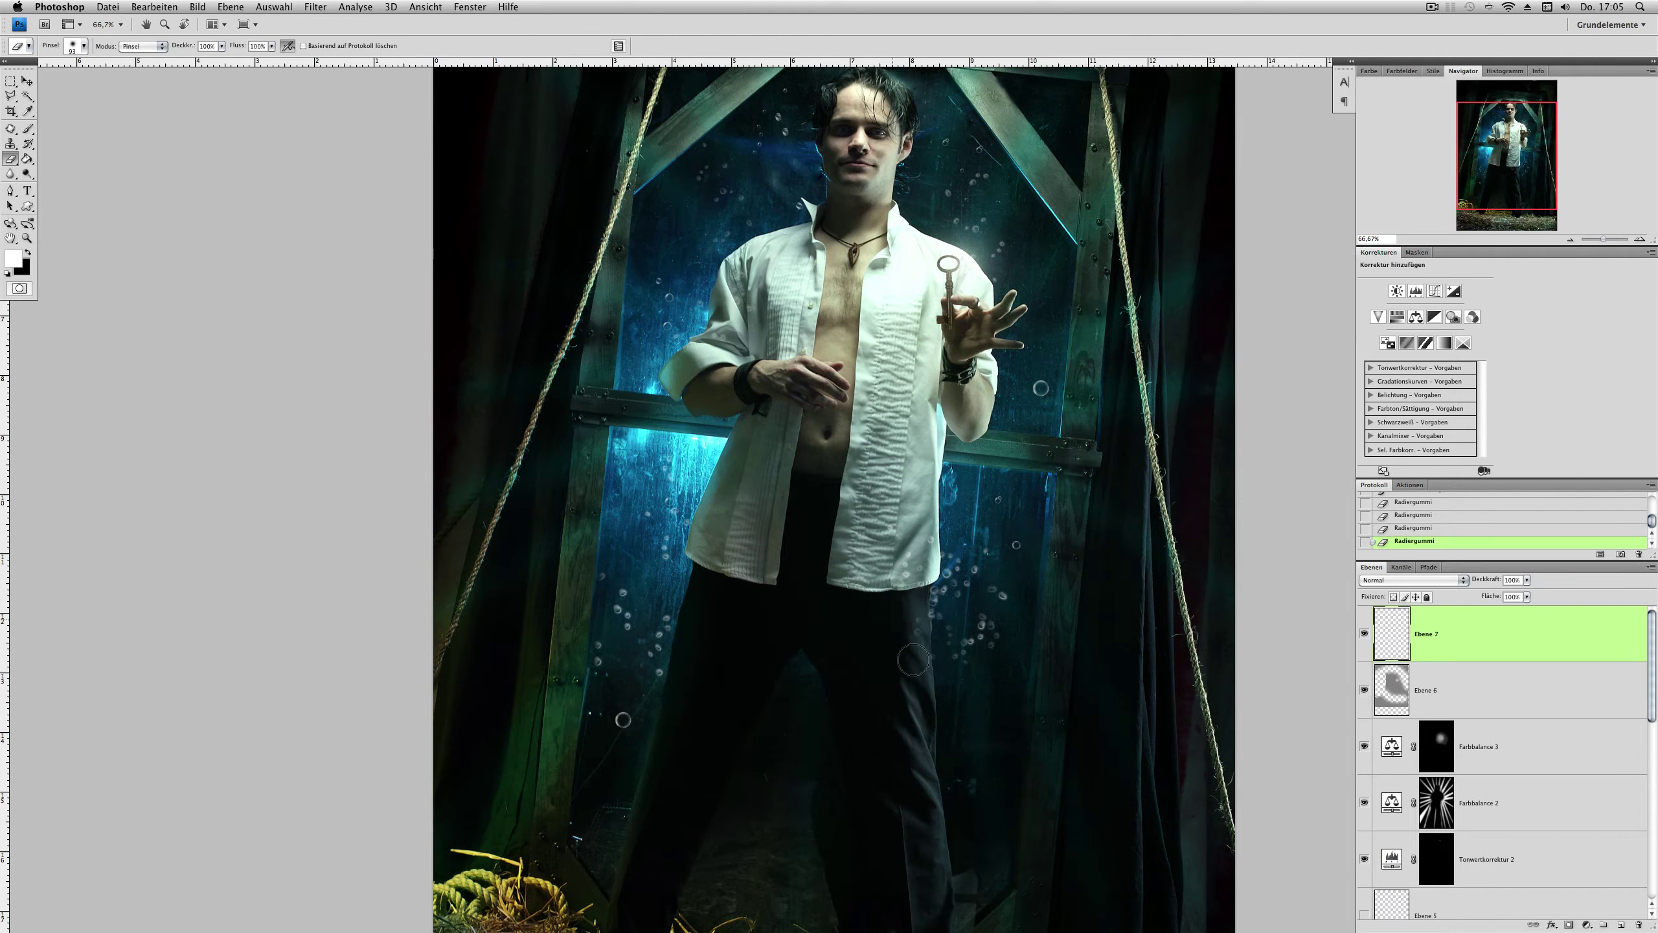
scroll(1037, 295, down, 2)
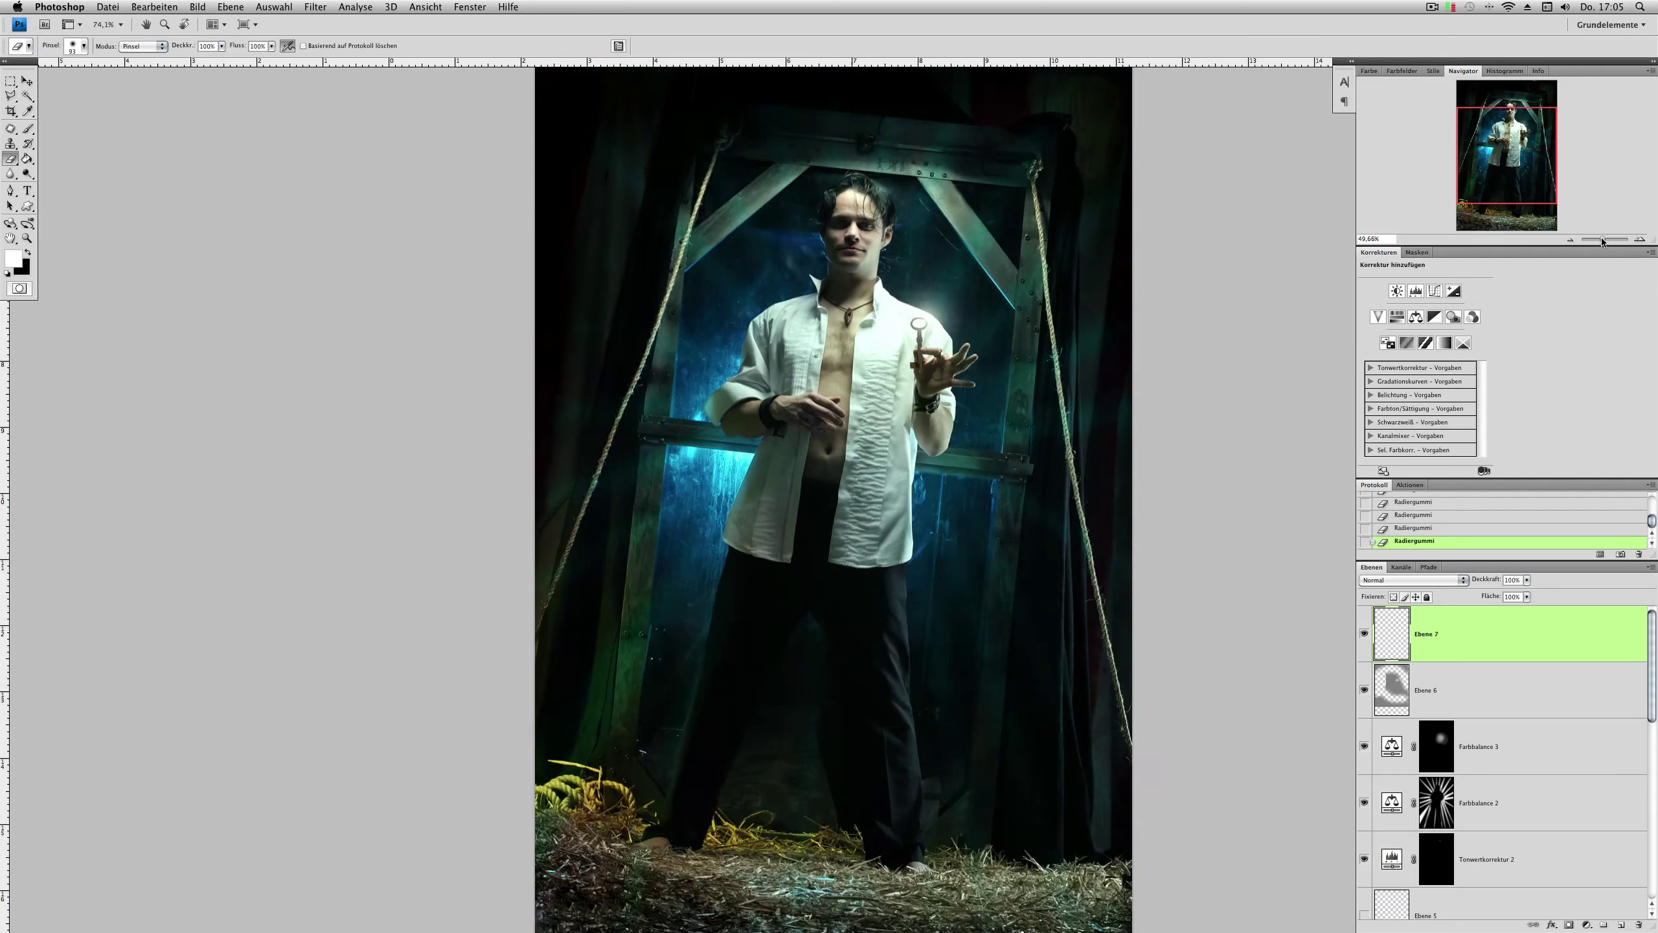
Step: Set the bubble layer to Ineinanderkopieren (Overlay) and duplicate it
click(1466, 580)
click(1416, 618)
click(1463, 580)
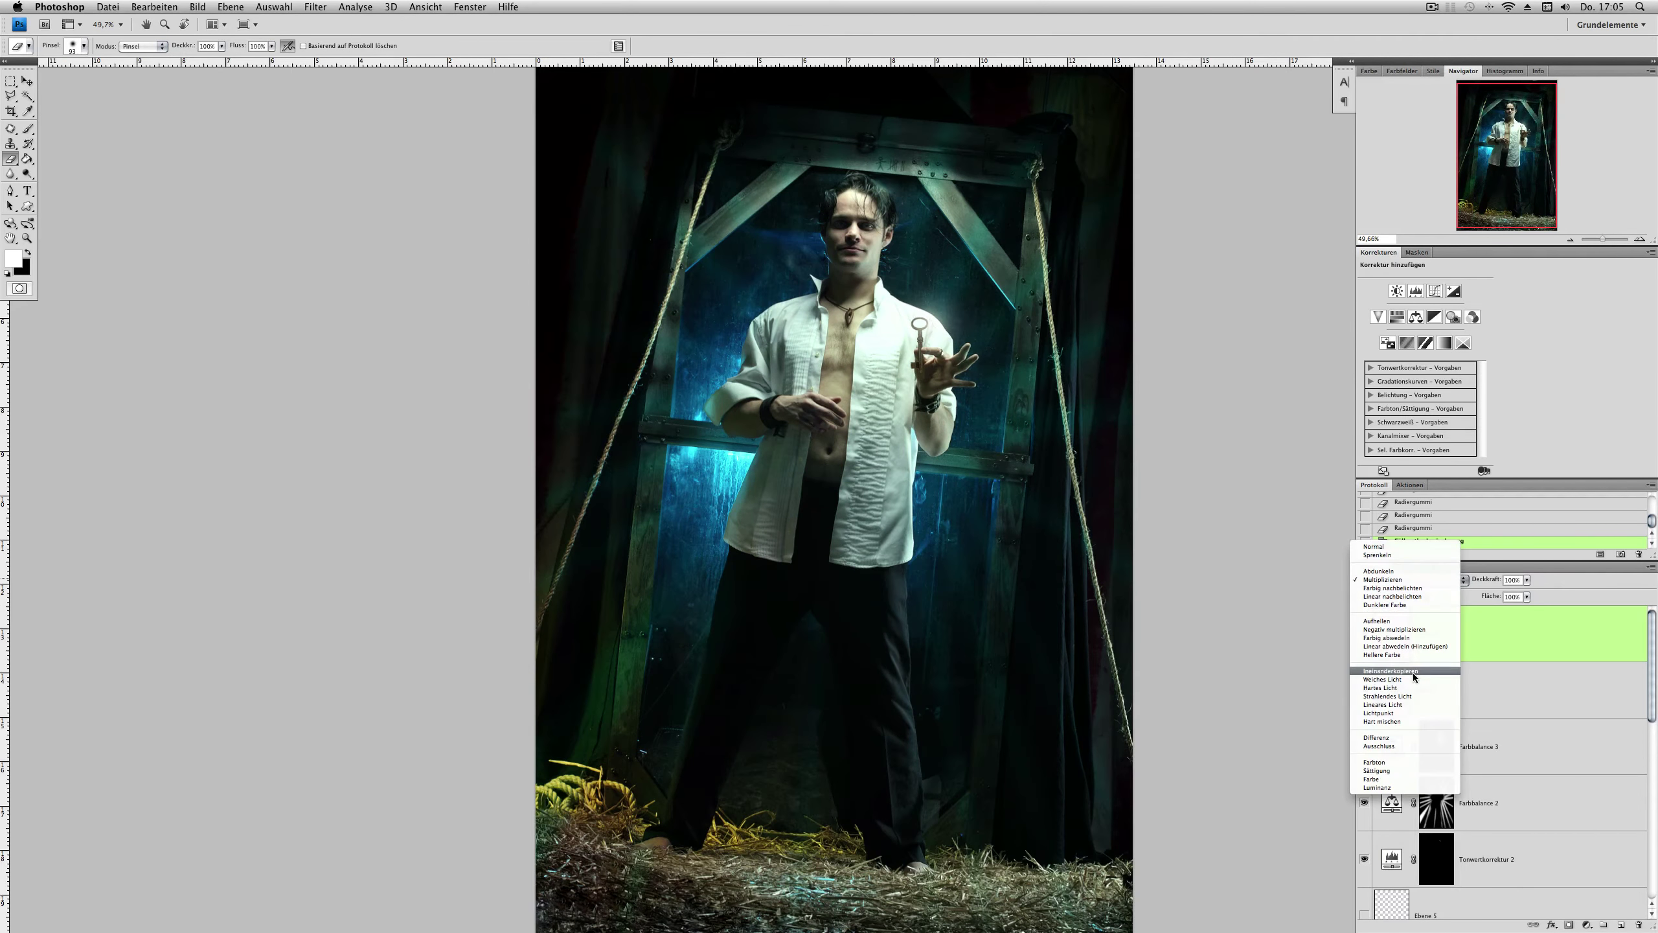
click(1412, 676)
key(ctrl+j)
key(ctrl+j)
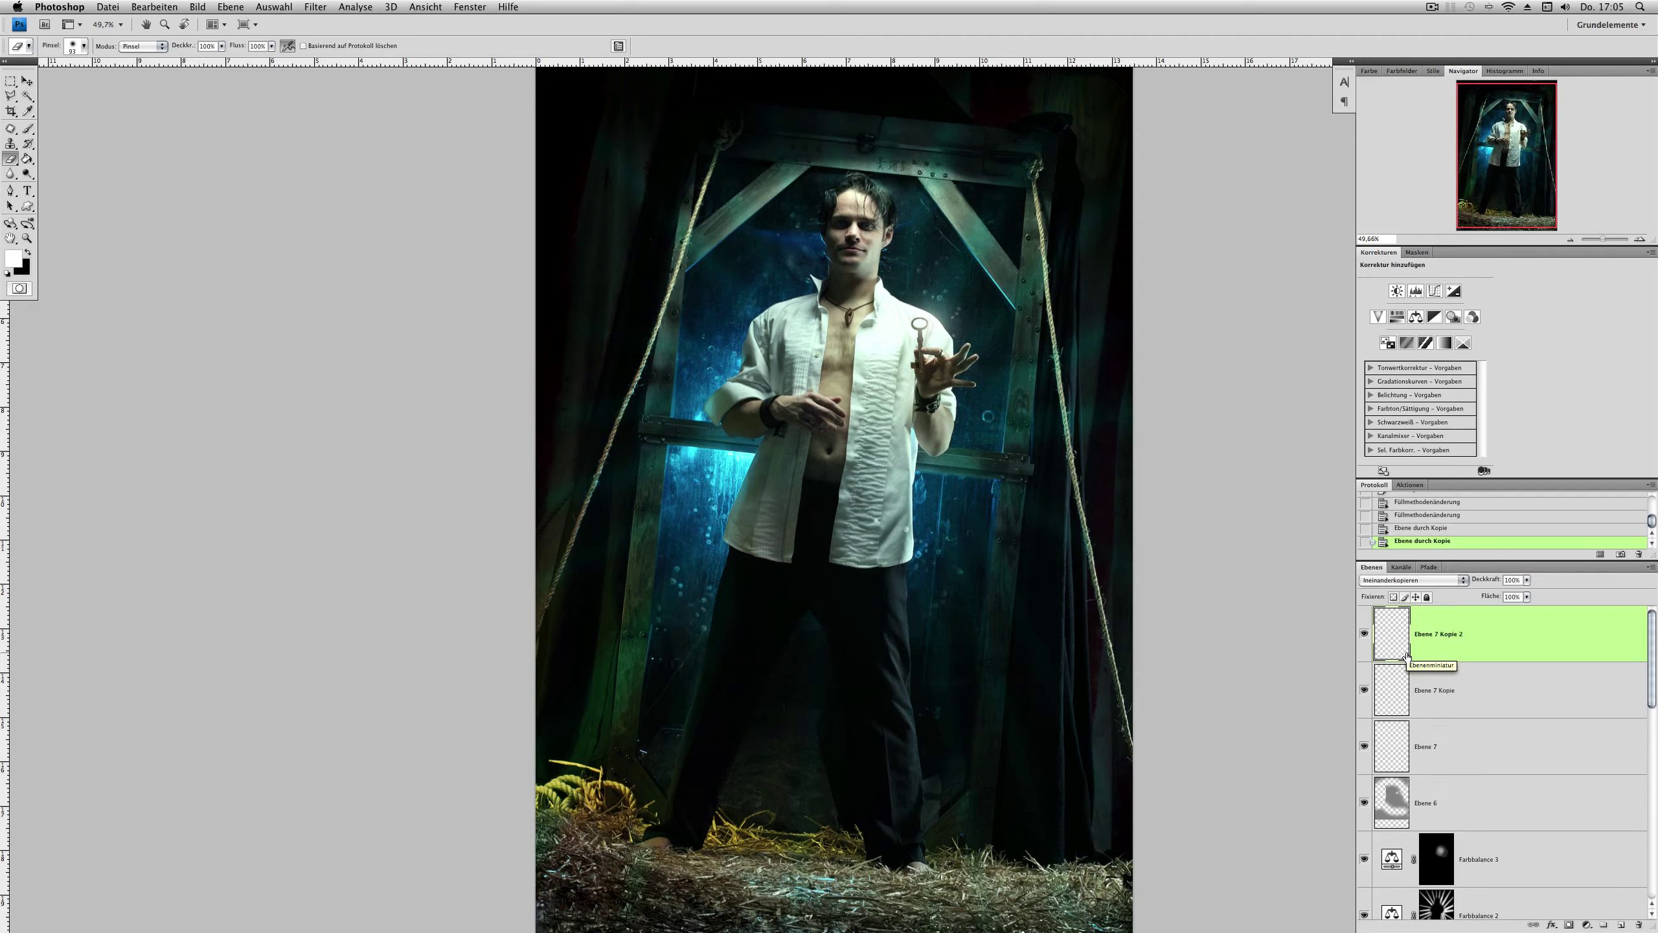
click(1570, 239)
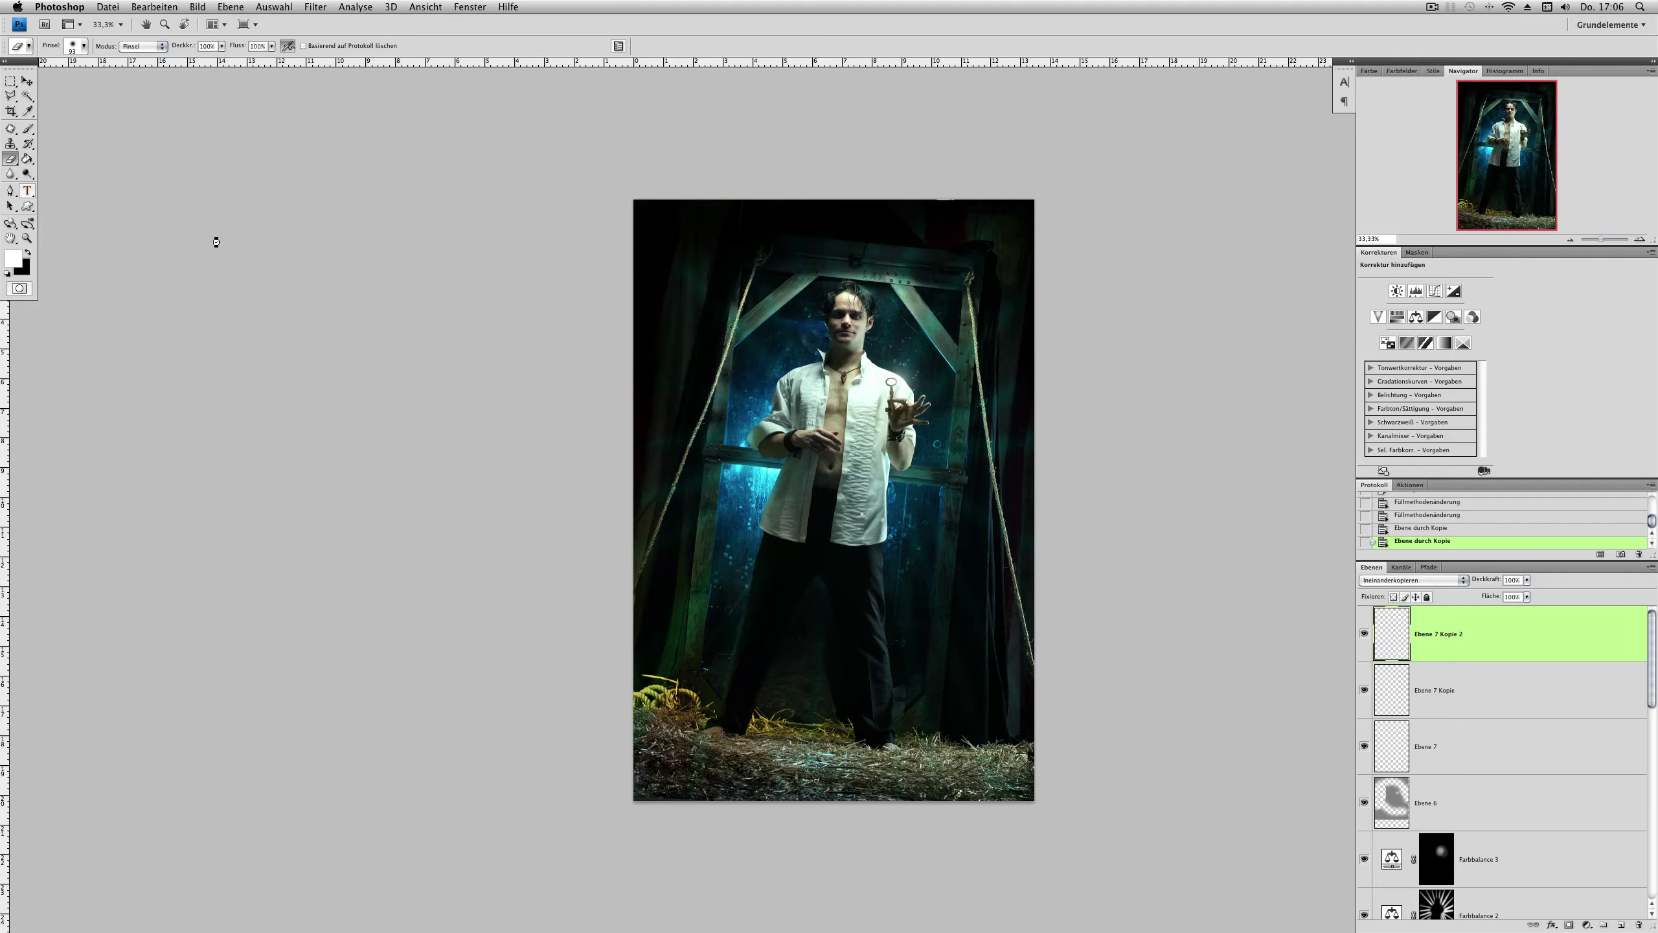
Step: Add the 'The wet prison' title at the man's waist in white
key(t)
click(788, 763)
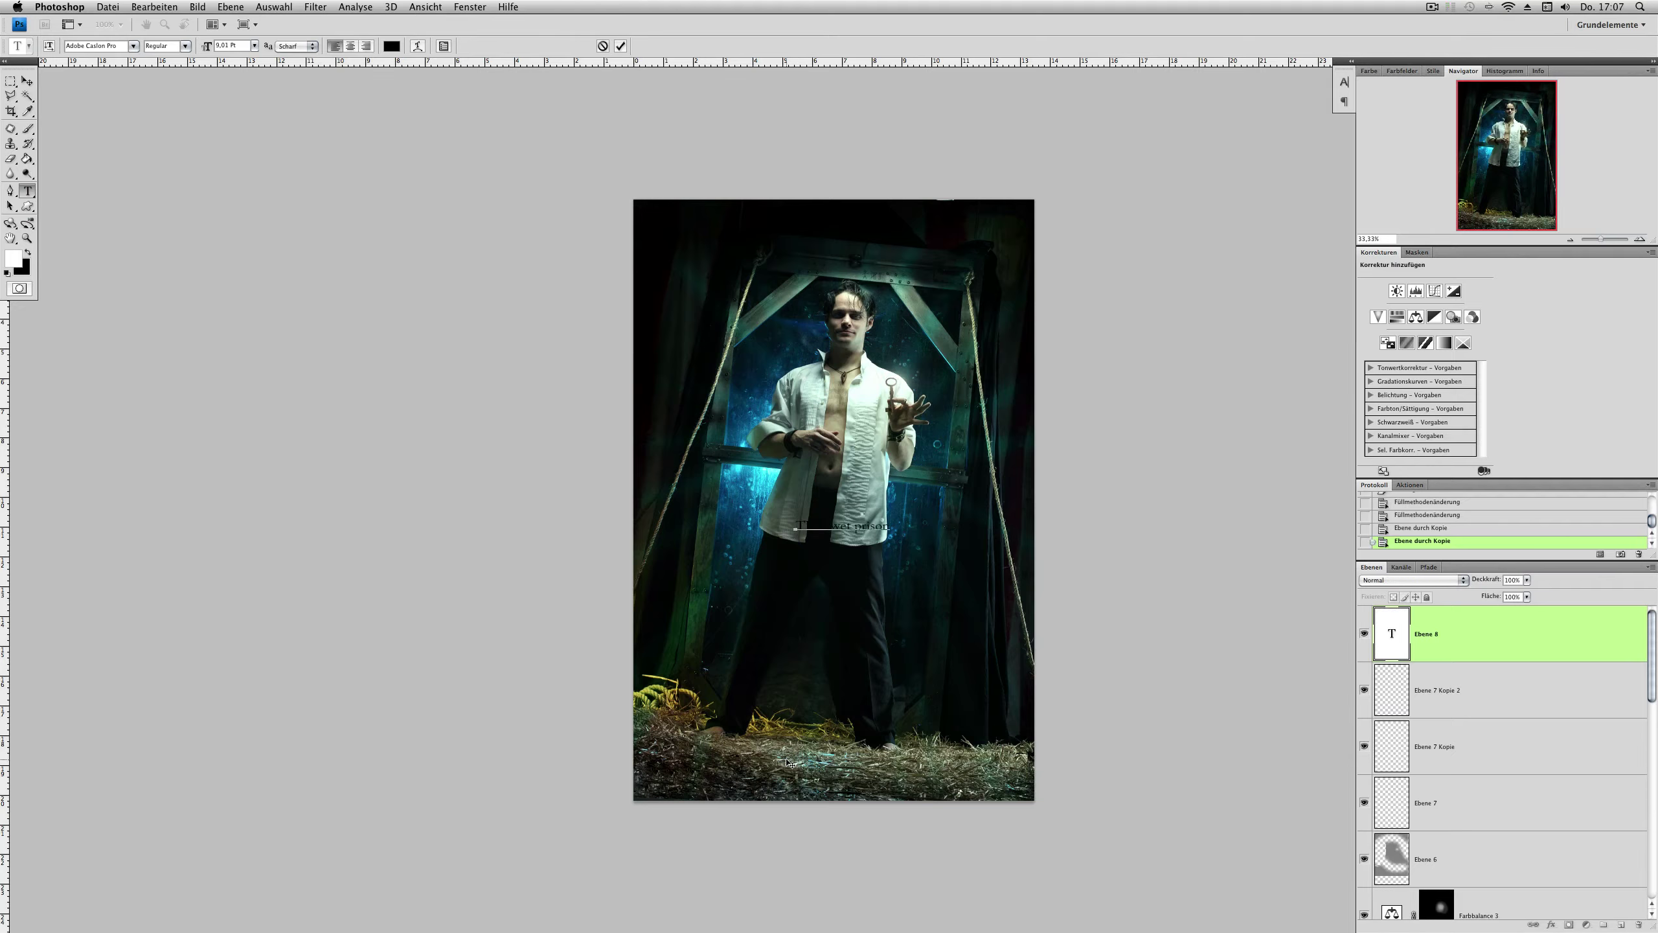
click(26, 80)
click(1343, 81)
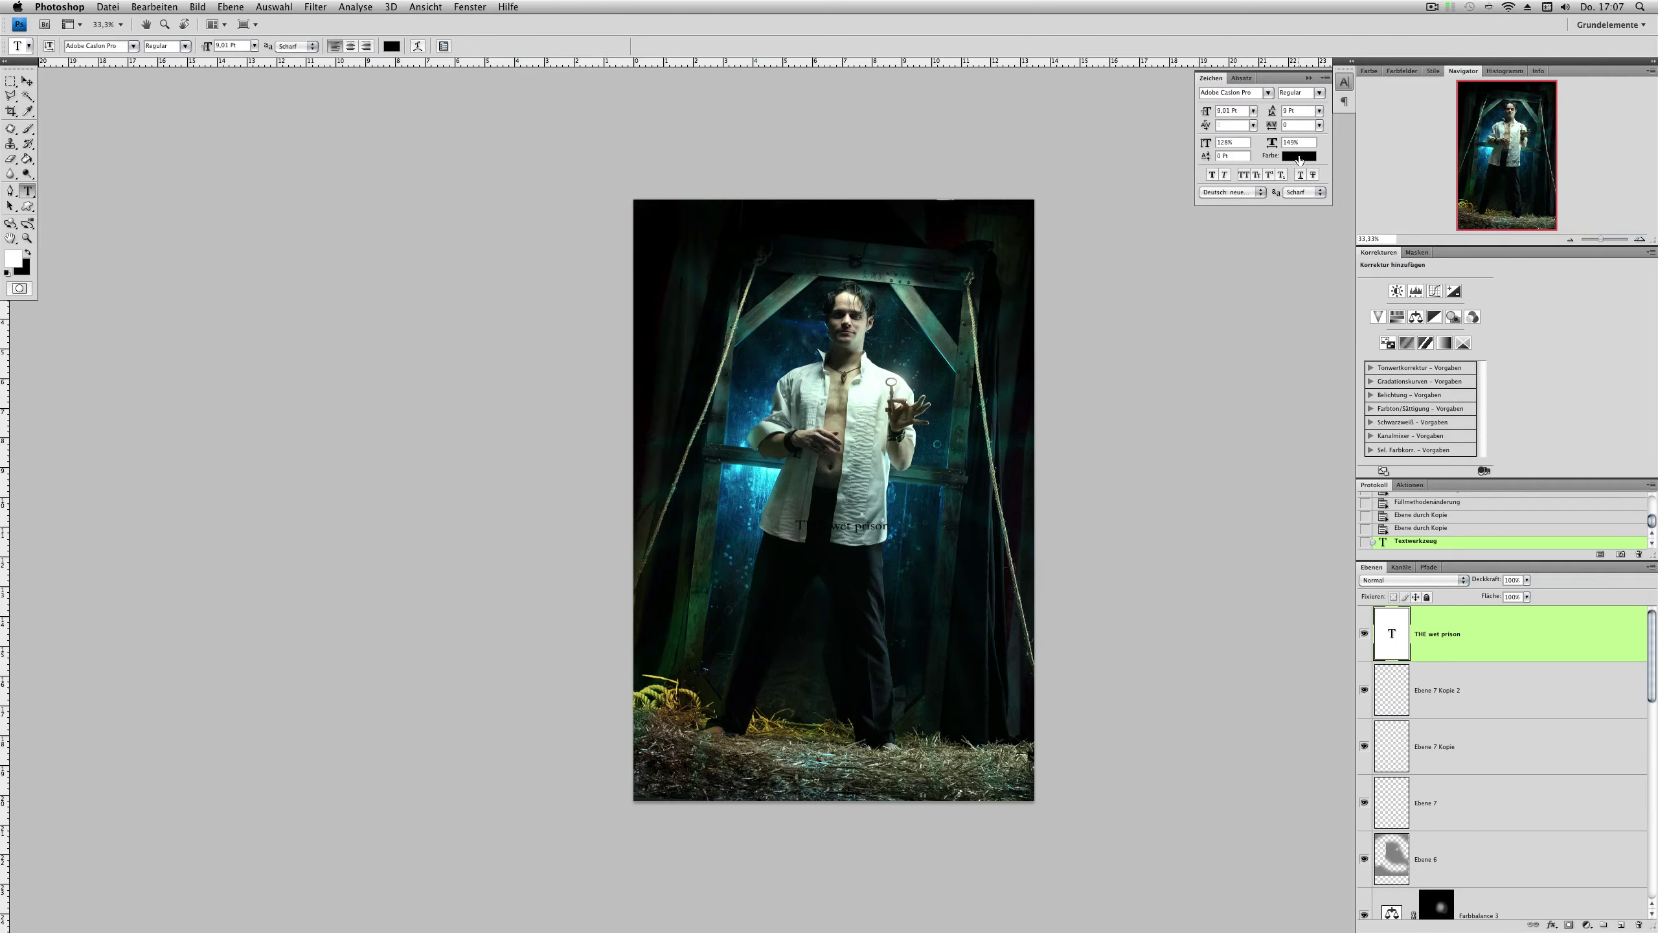
click(1300, 155)
key(Return)
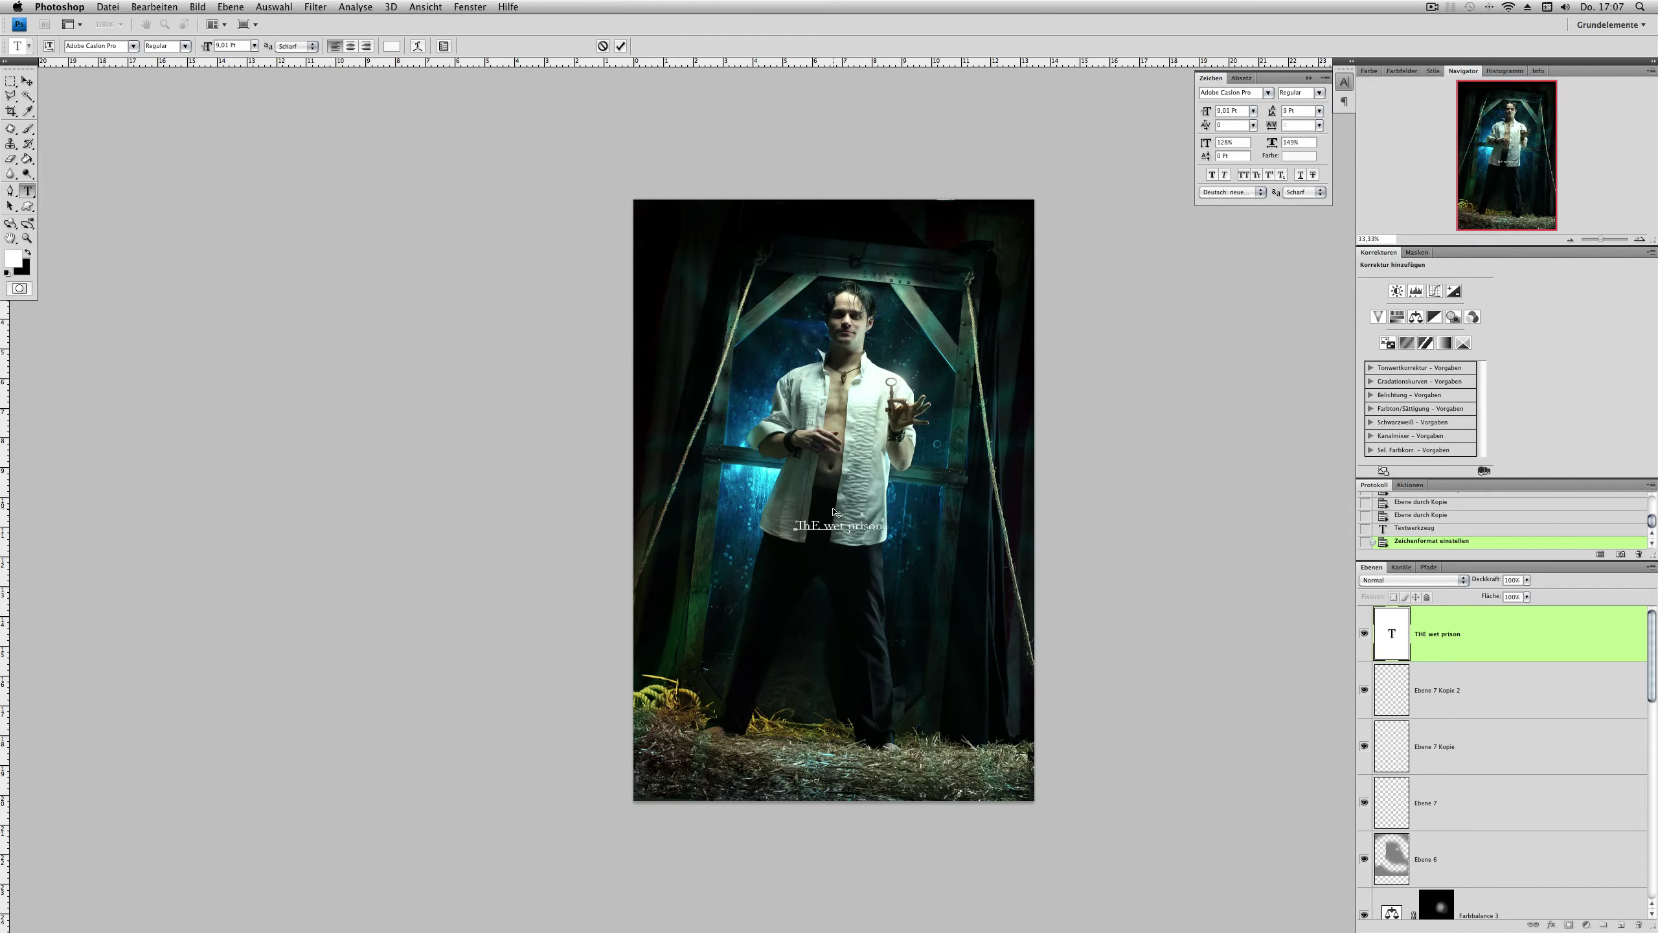
Step: Move the title lower and change its font from Abadi MT Condensed to Arial Regular
key(v)
drag(836, 525, 819, 514)
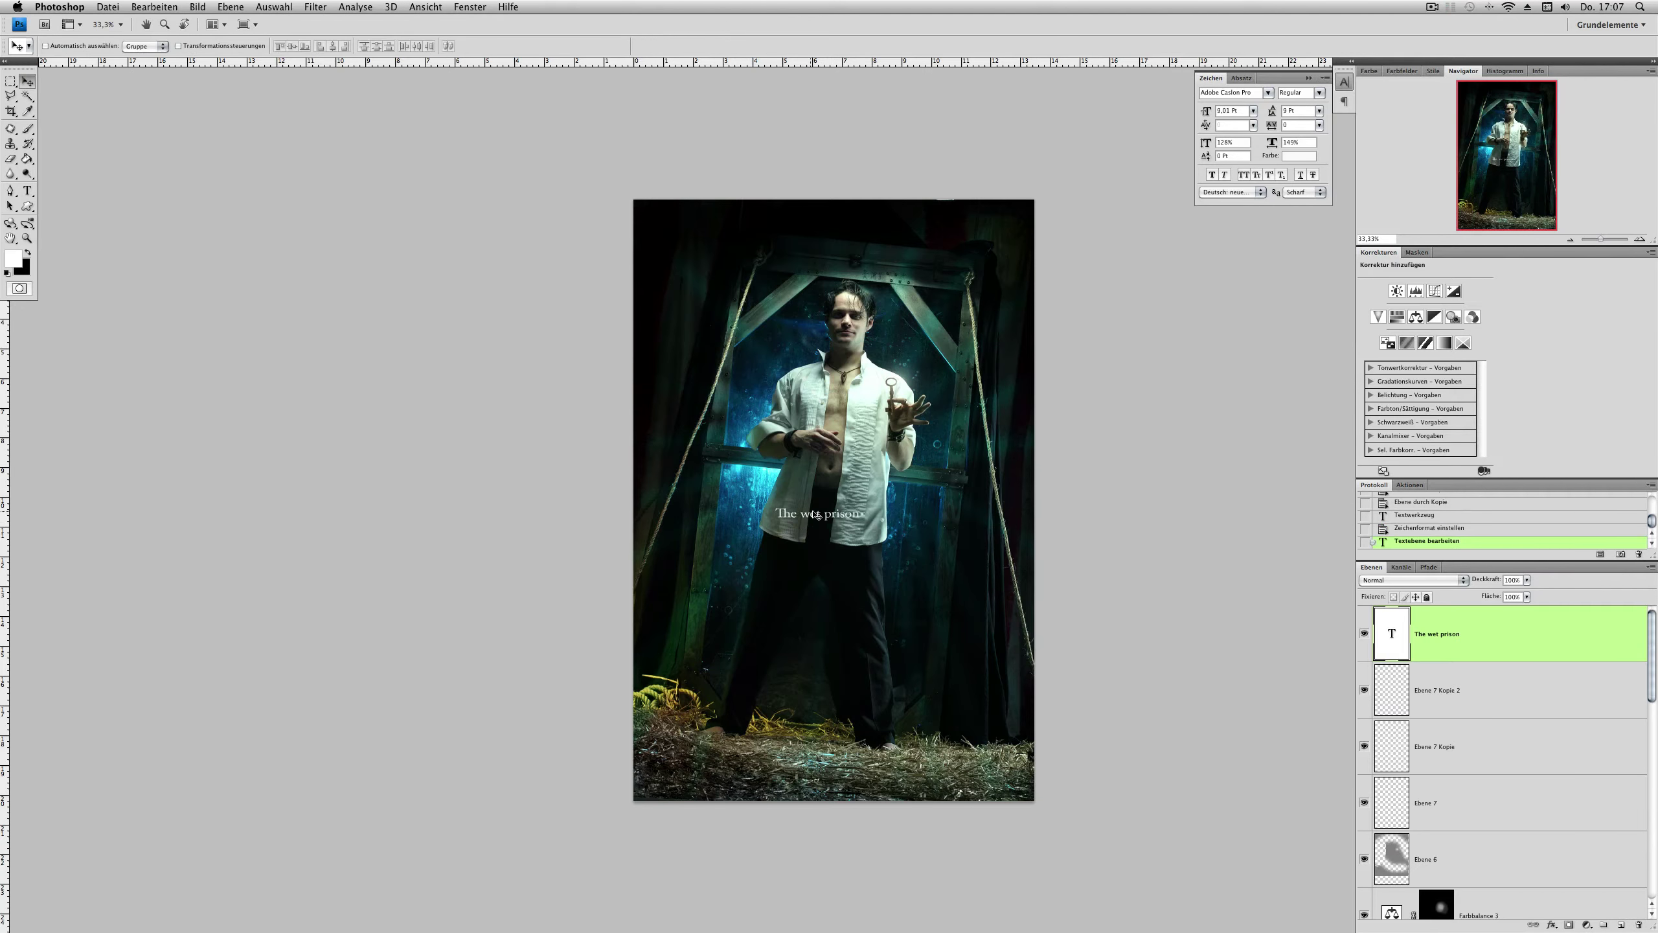
click(1268, 92)
click(1279, 26)
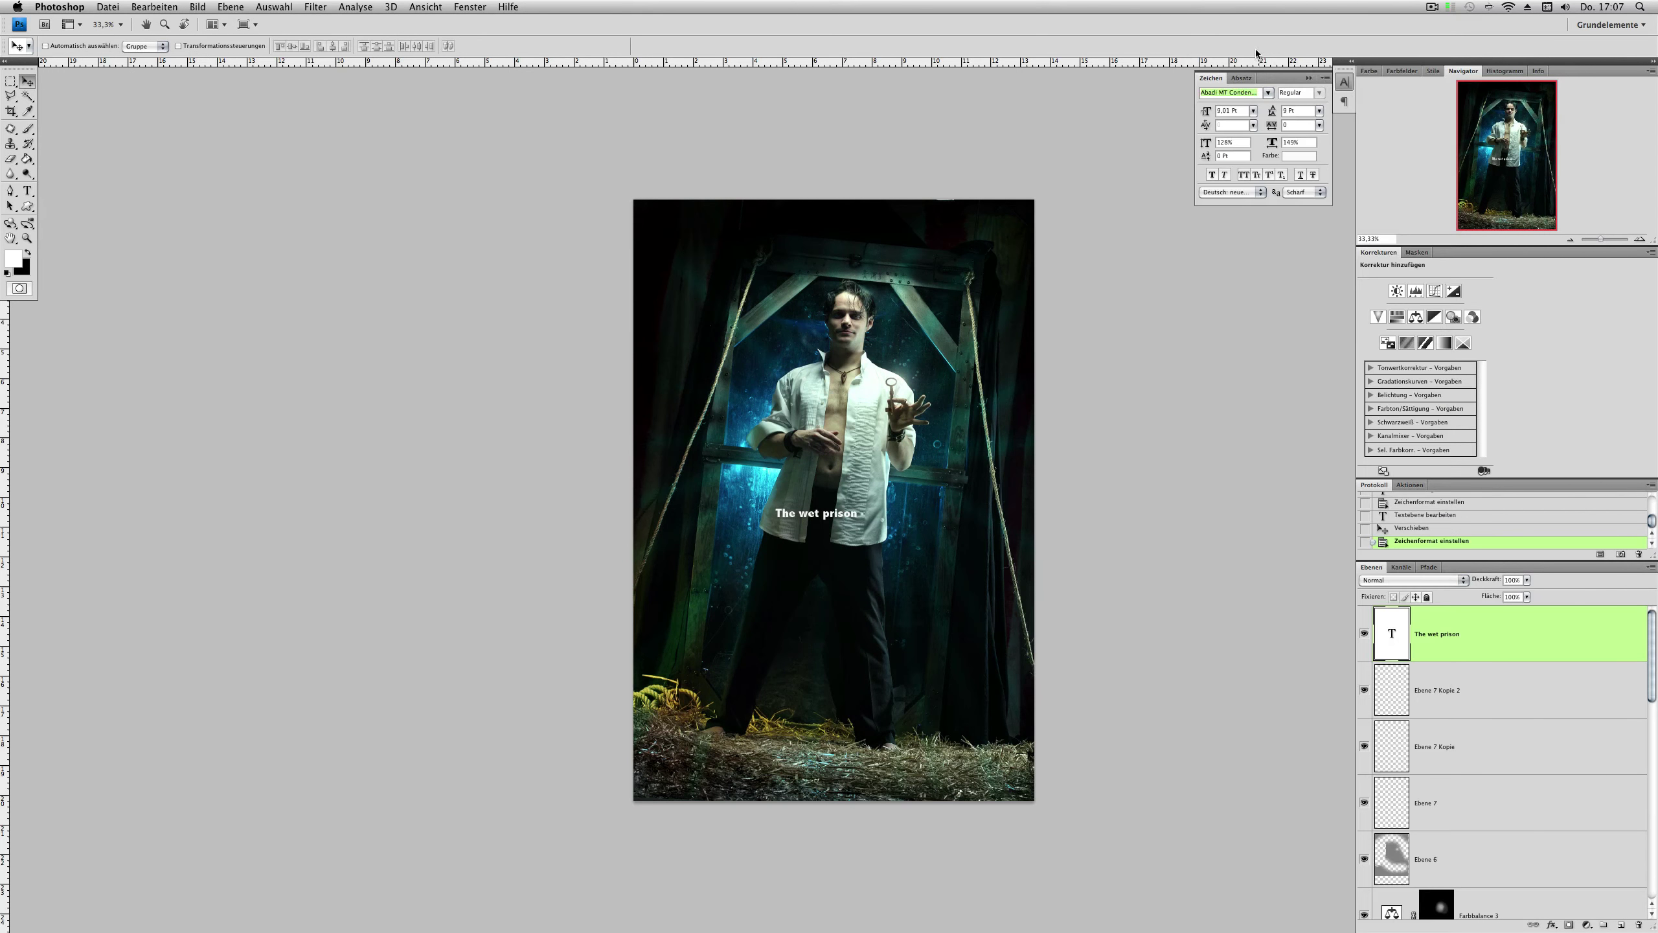
drag(861, 523, 815, 542)
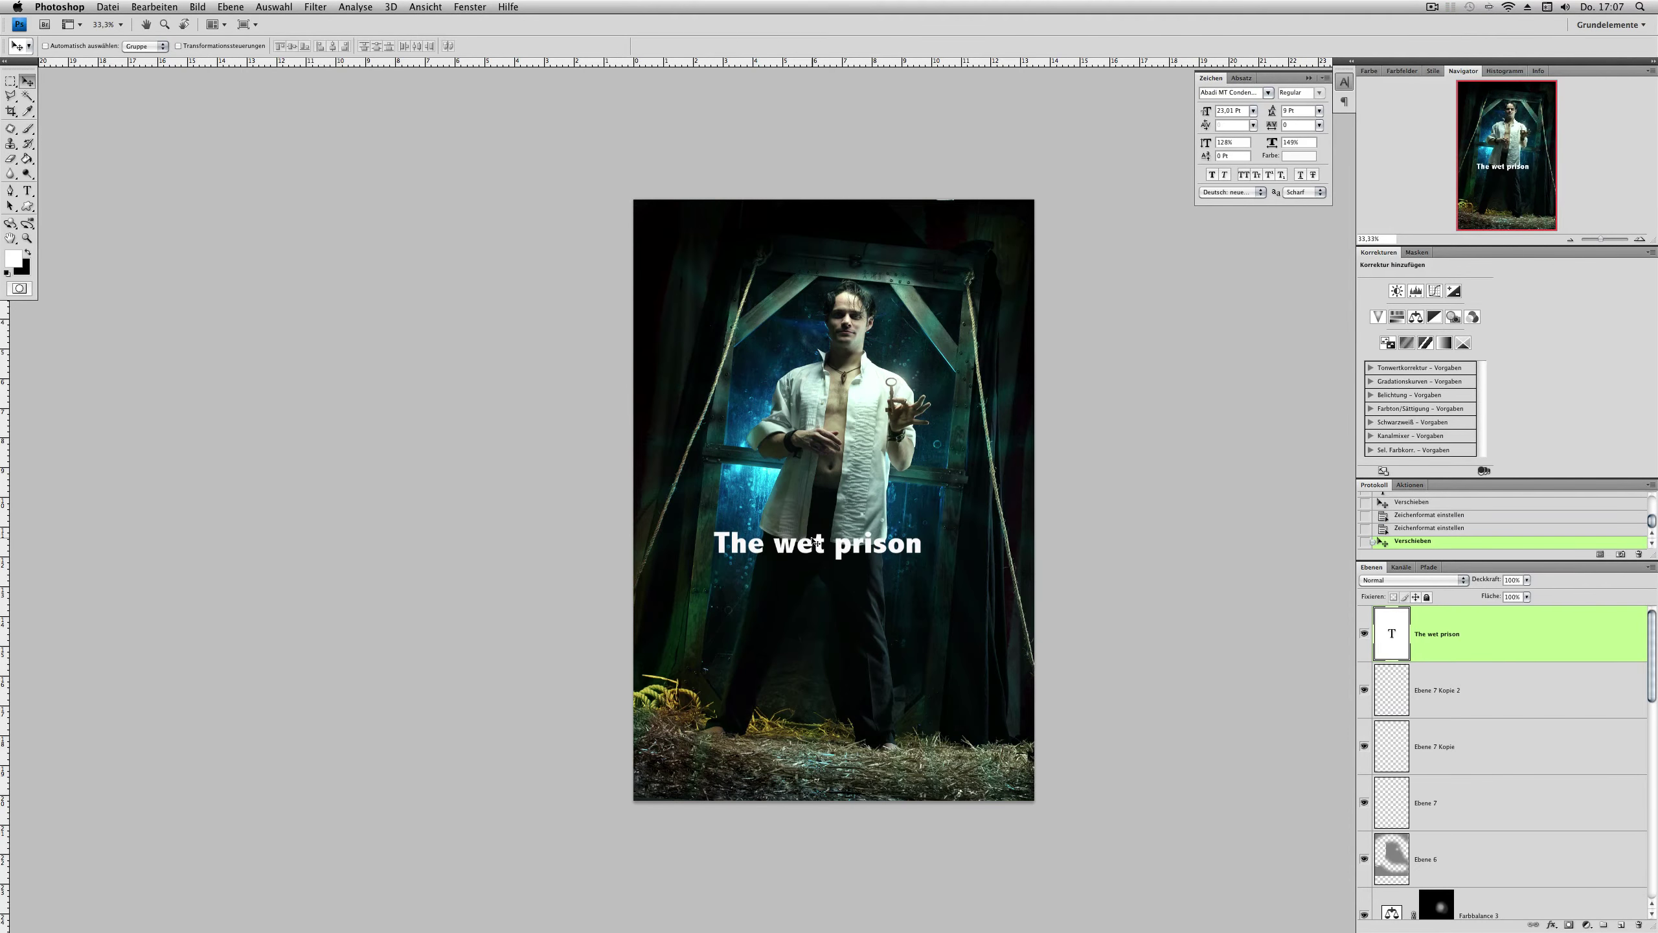
key(Down)
key(Down)
key(Down)
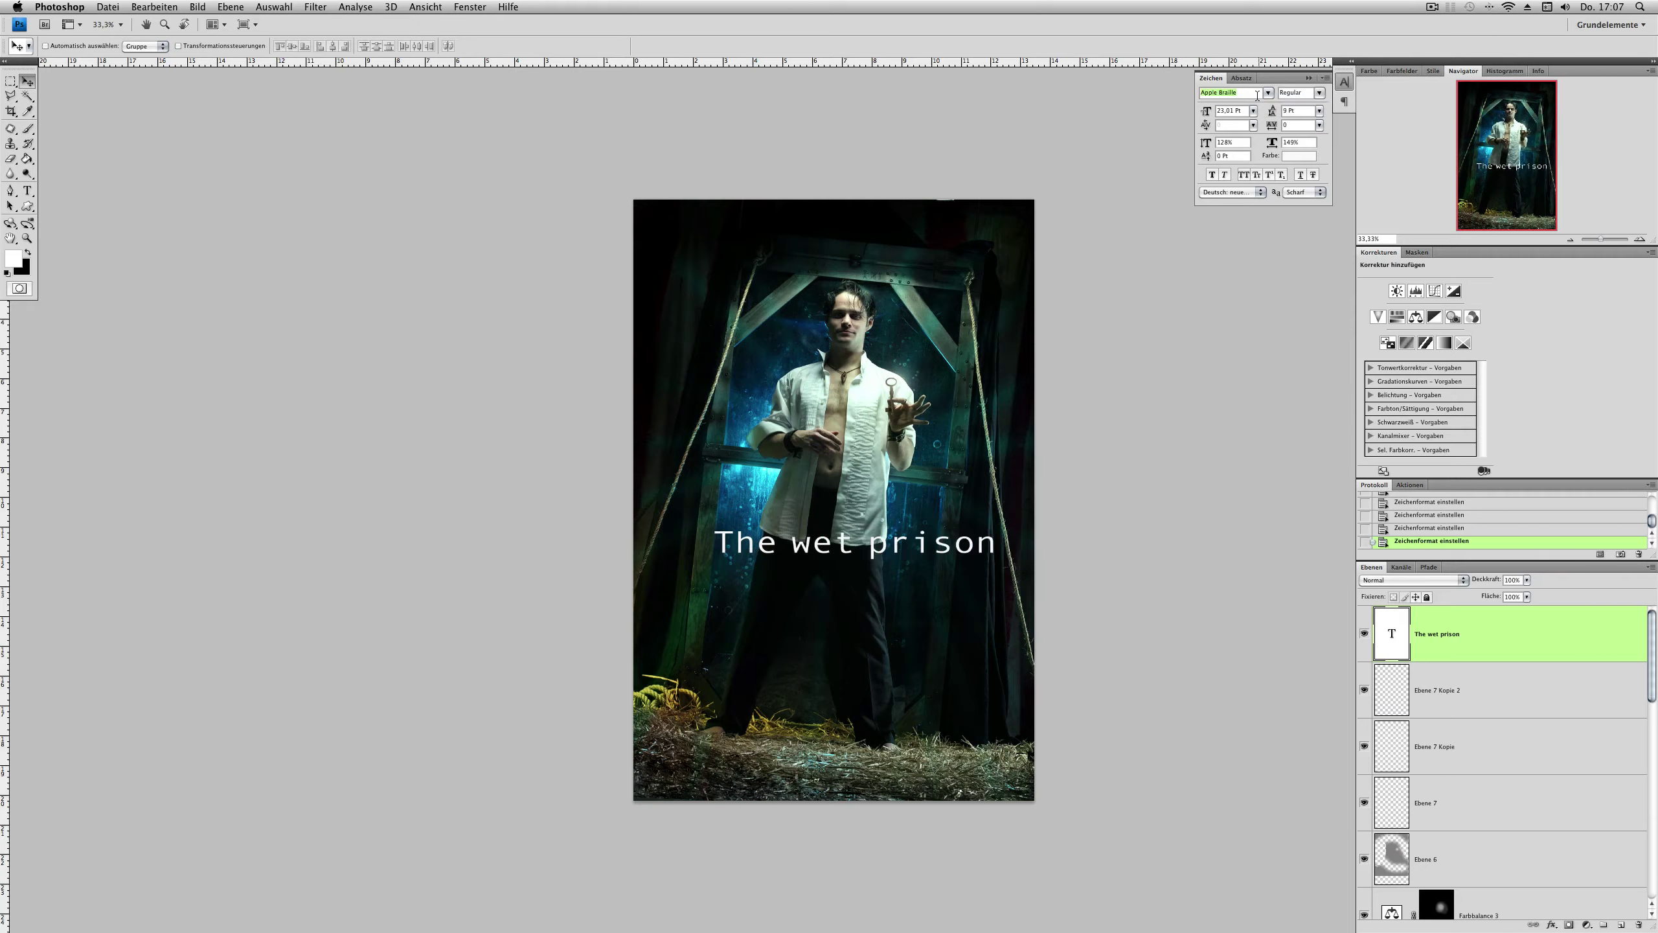
key(Down)
key(Down)
key(Down)
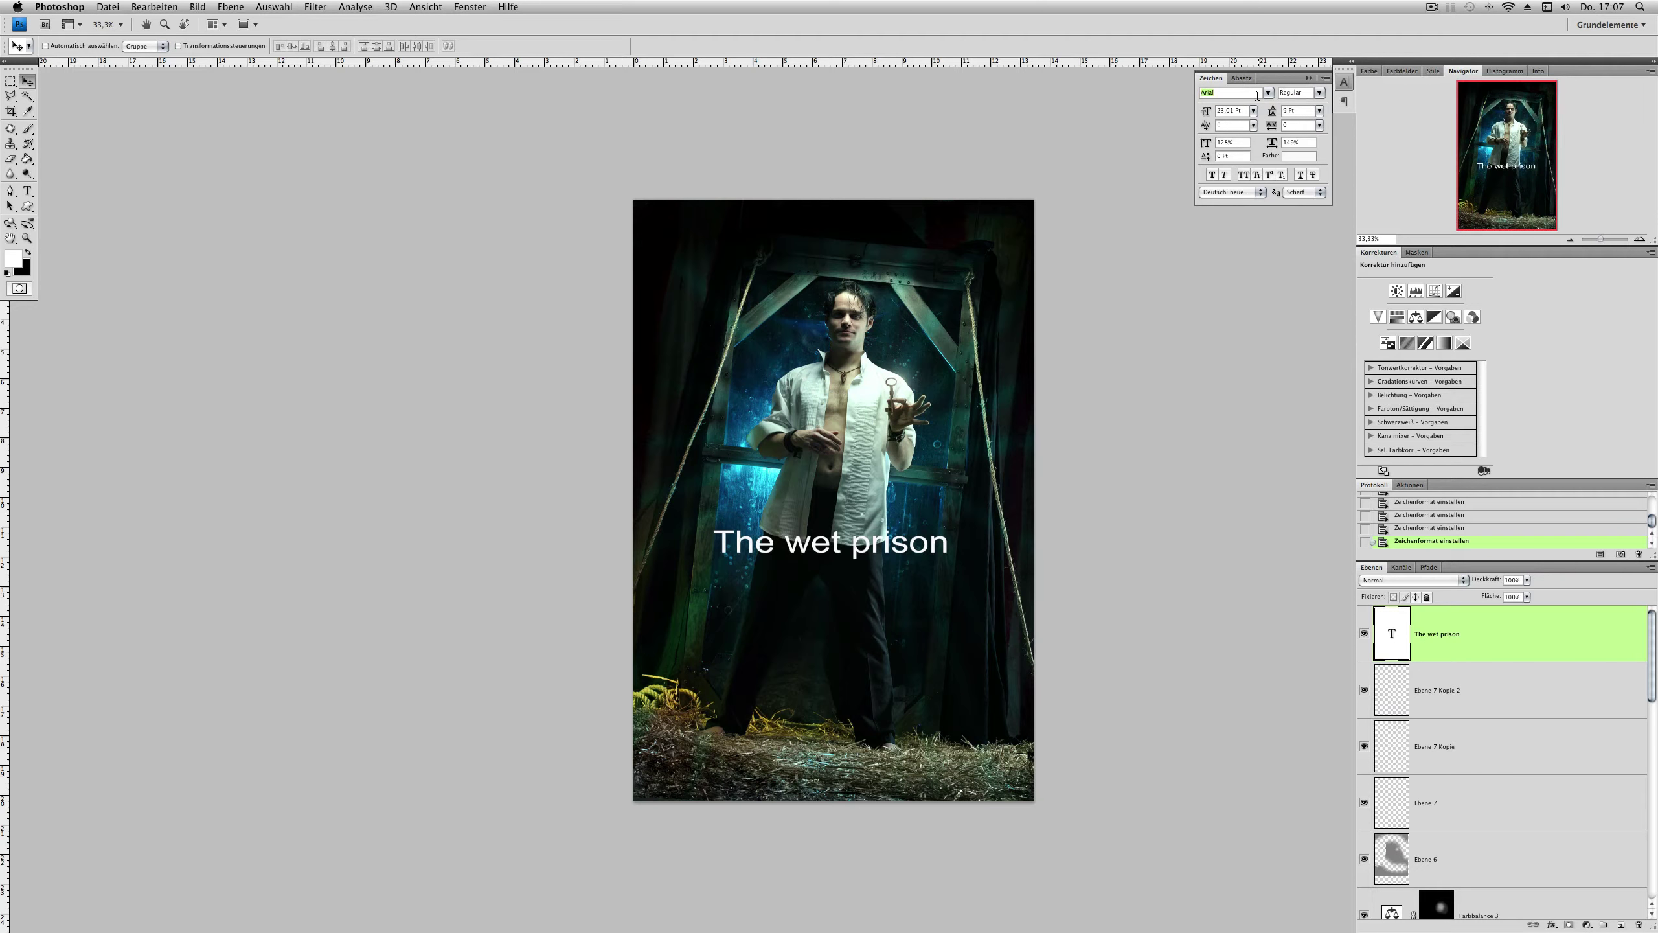
key(Down)
key(Down)
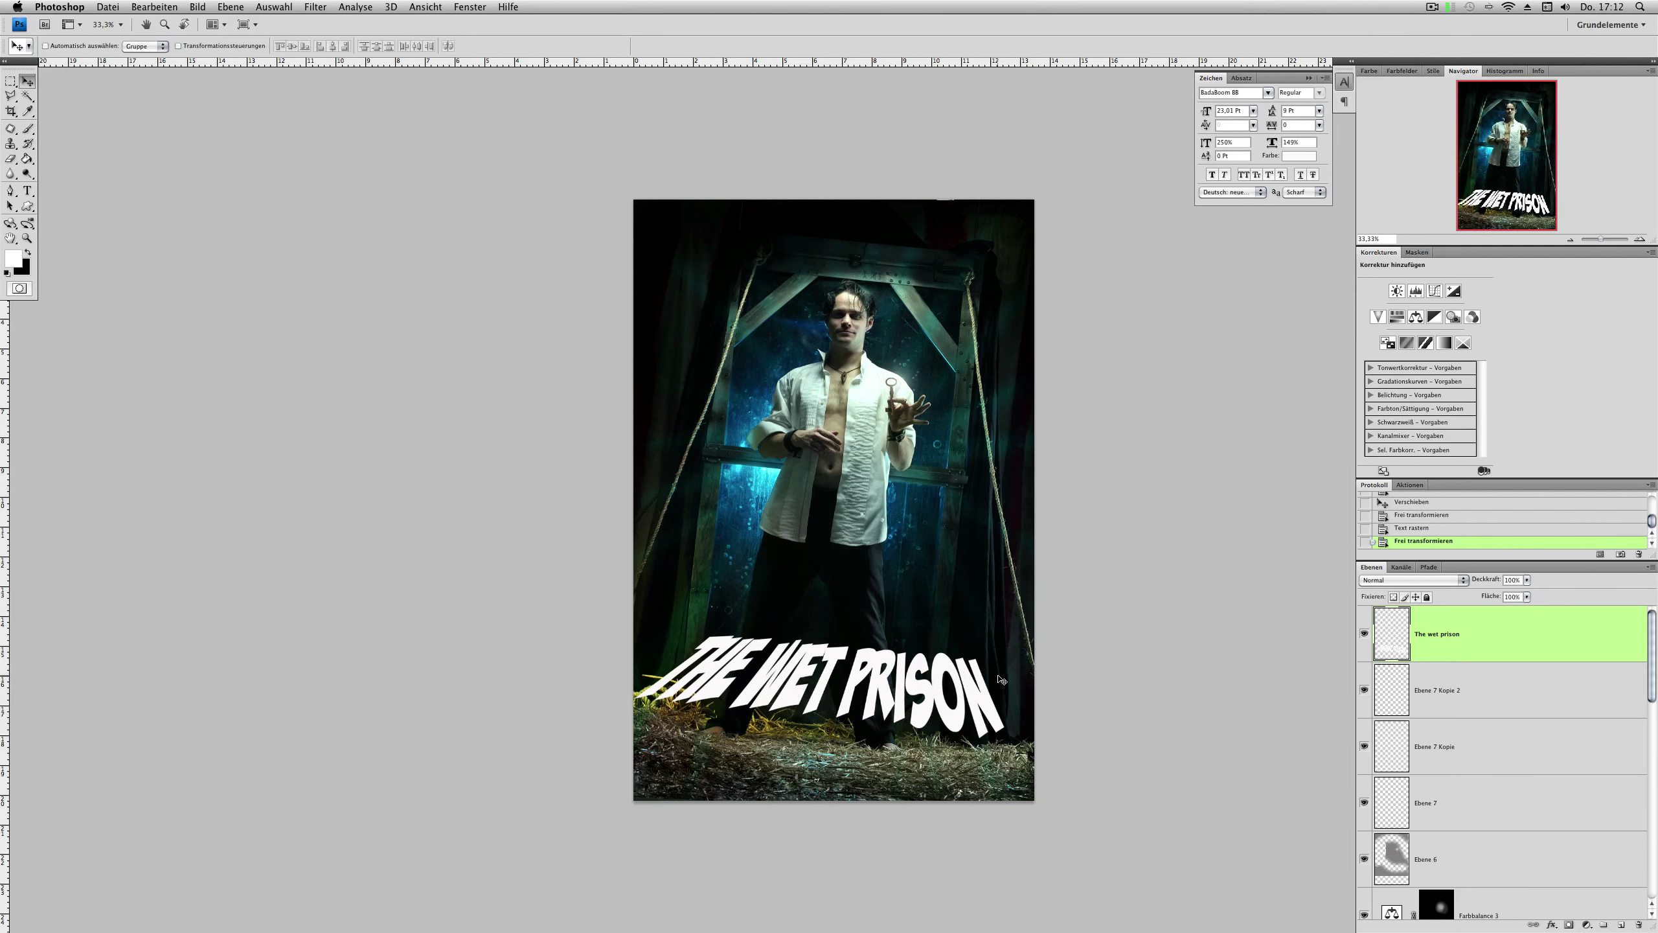
Step: Move the warped title onto the straw and give it a larger blue Outer Glow
drag(1001, 679, 987, 728)
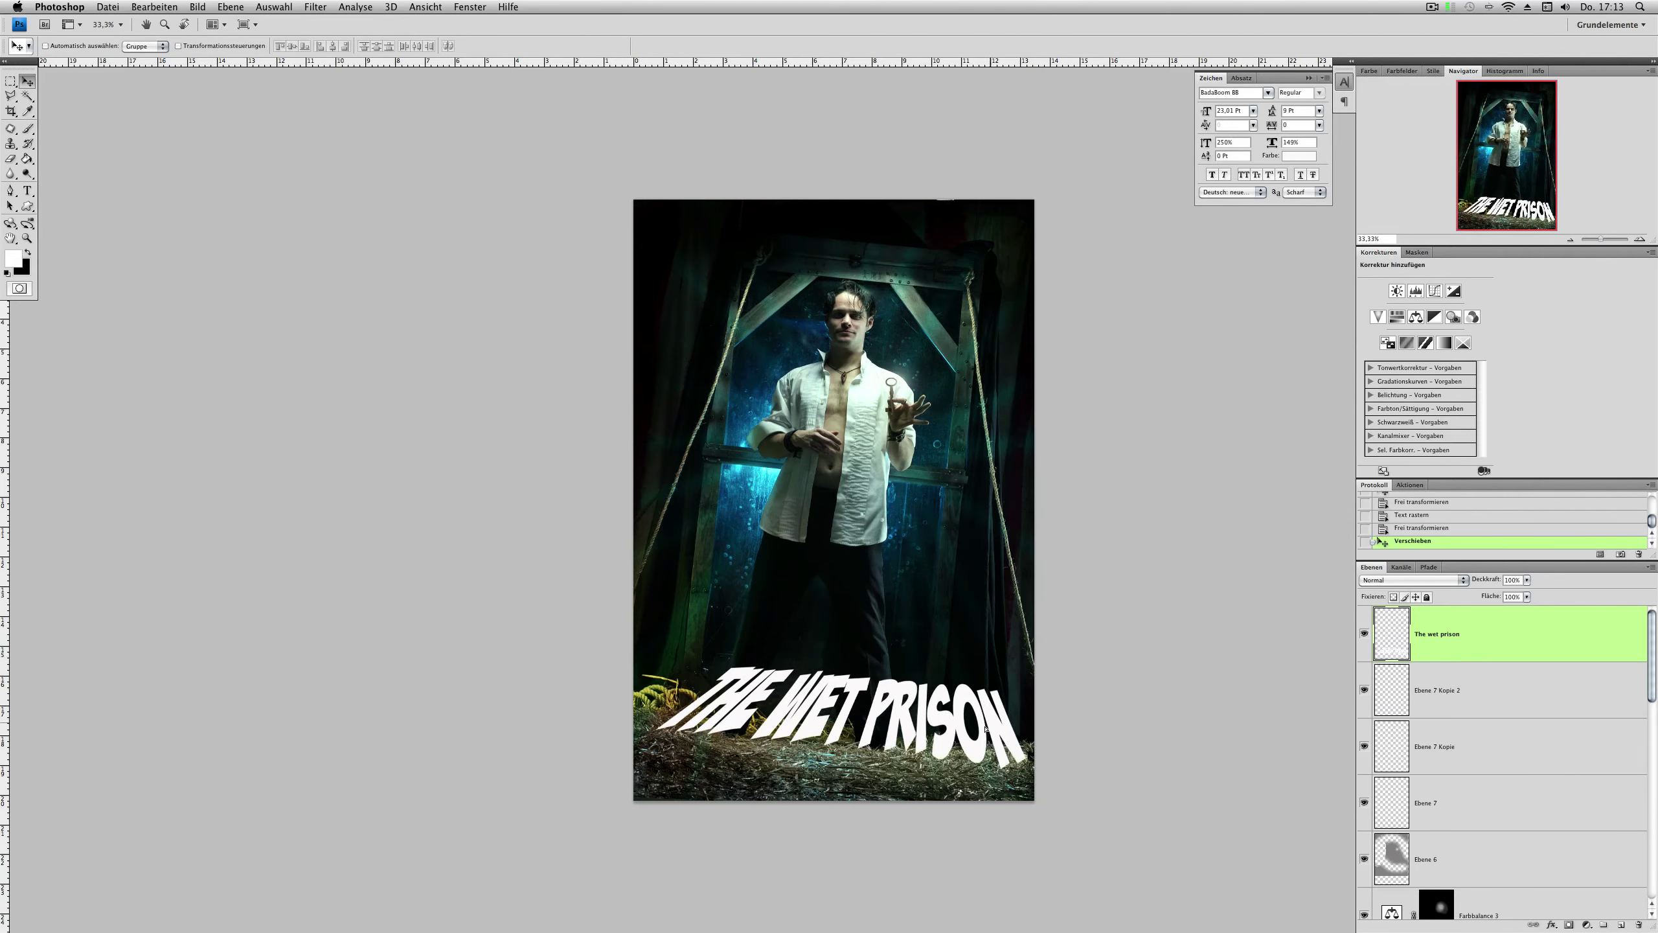
double_click(1557, 637)
click(911, 363)
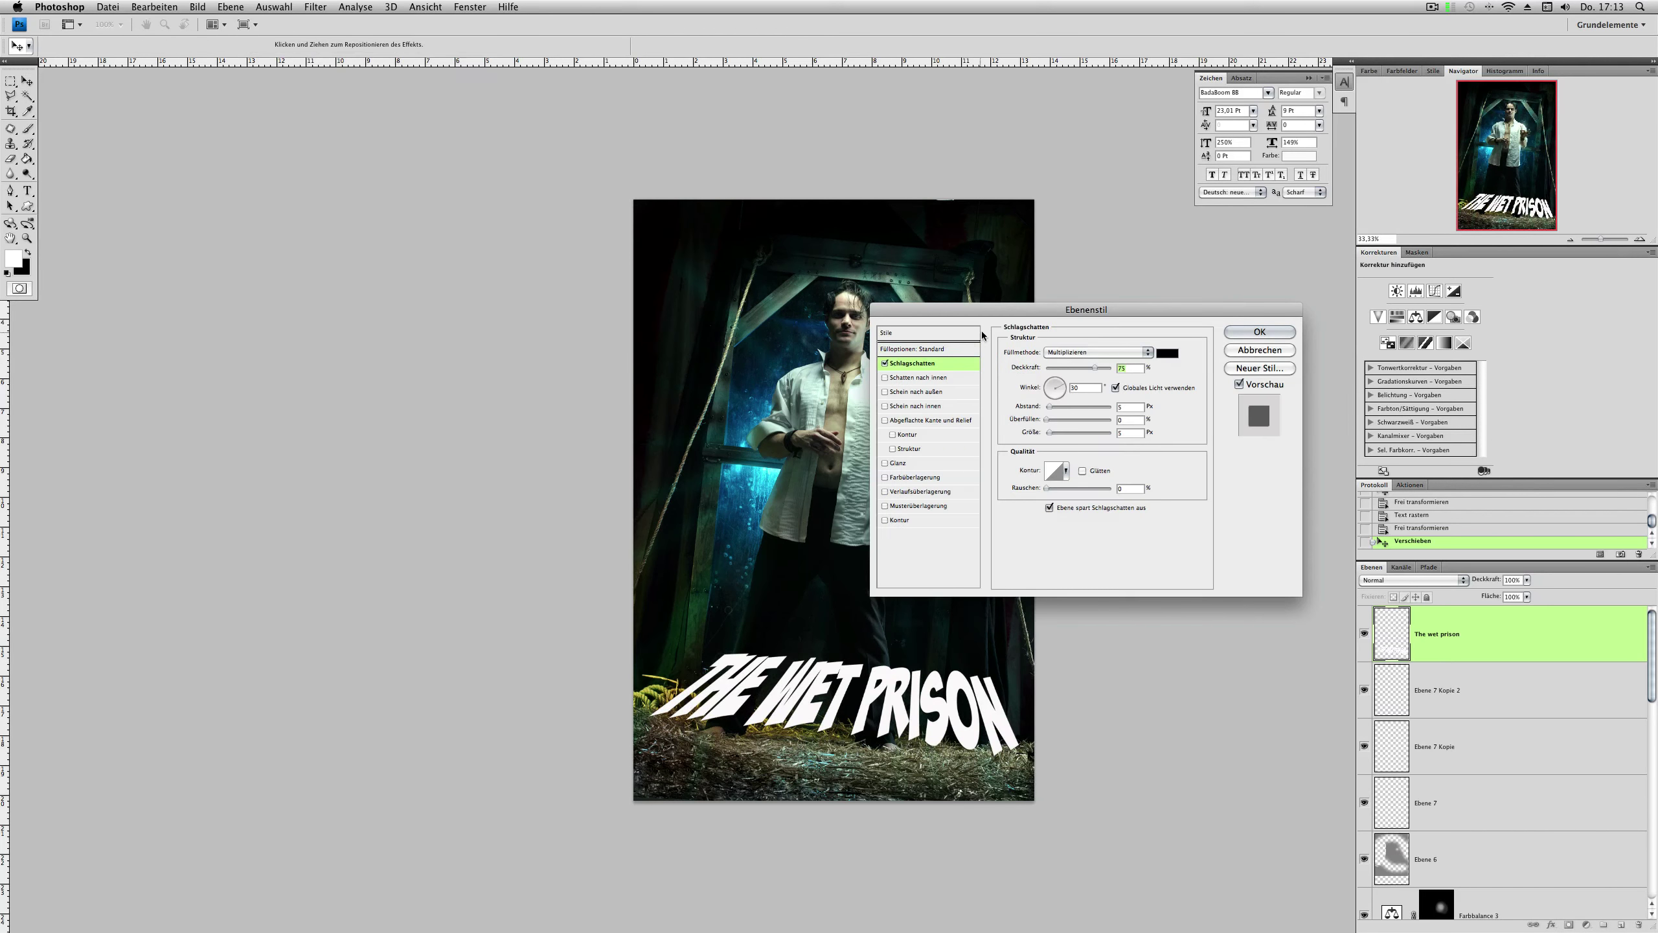
click(990, 377)
click(989, 405)
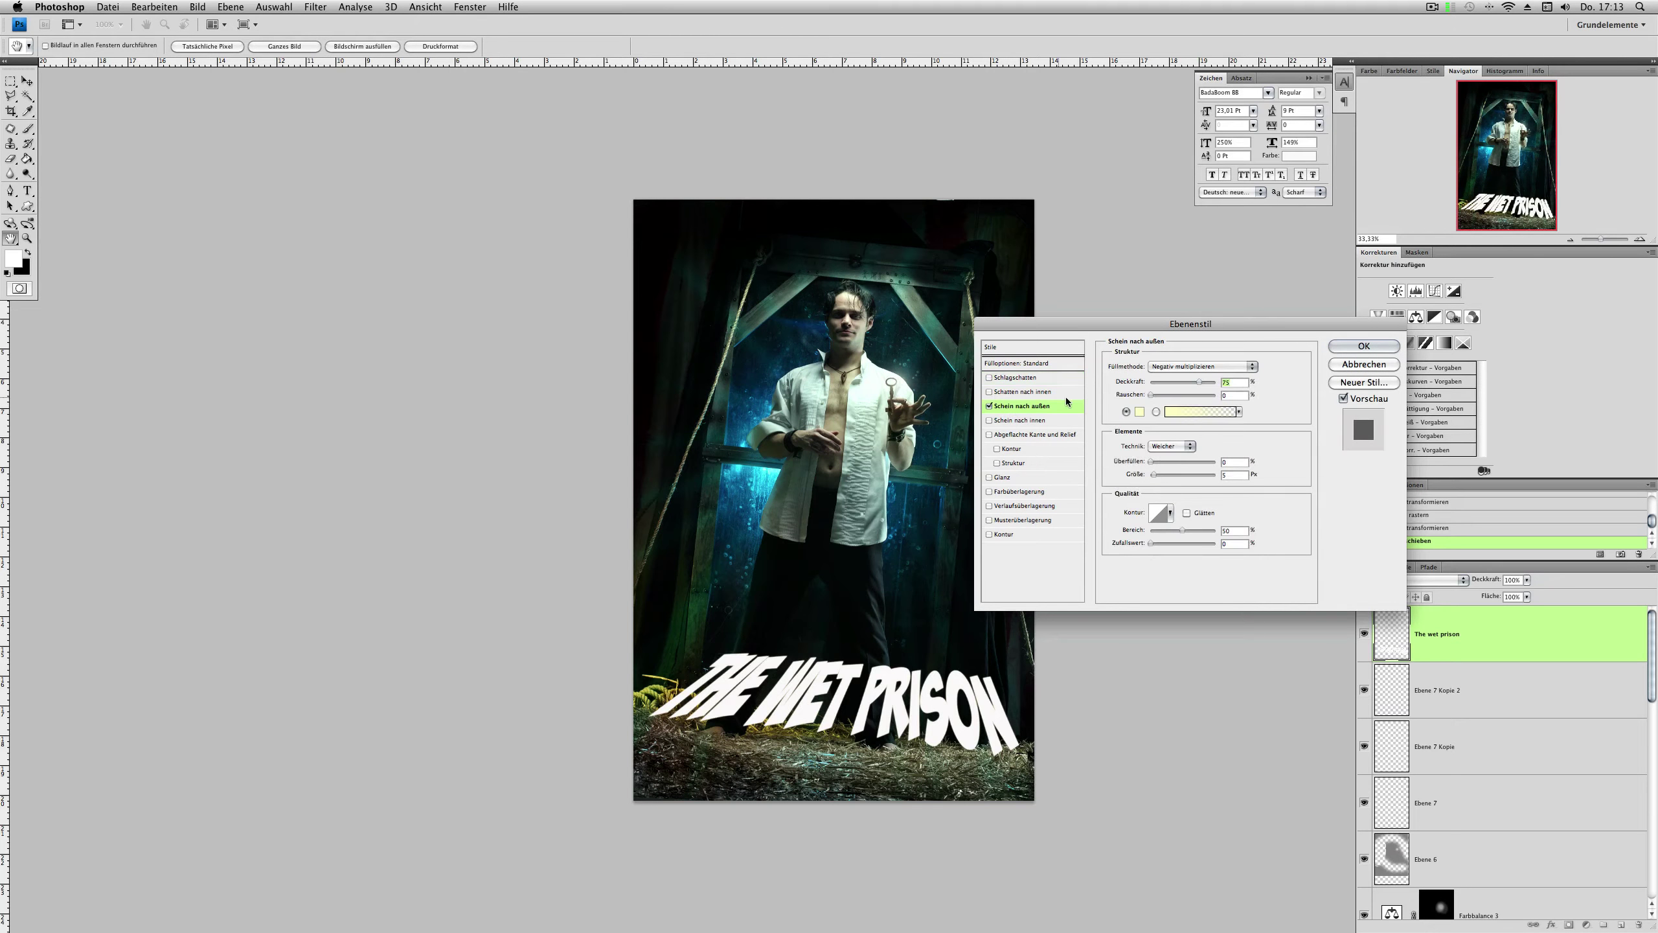
click(1125, 413)
drag(1261, 368, 1257, 353)
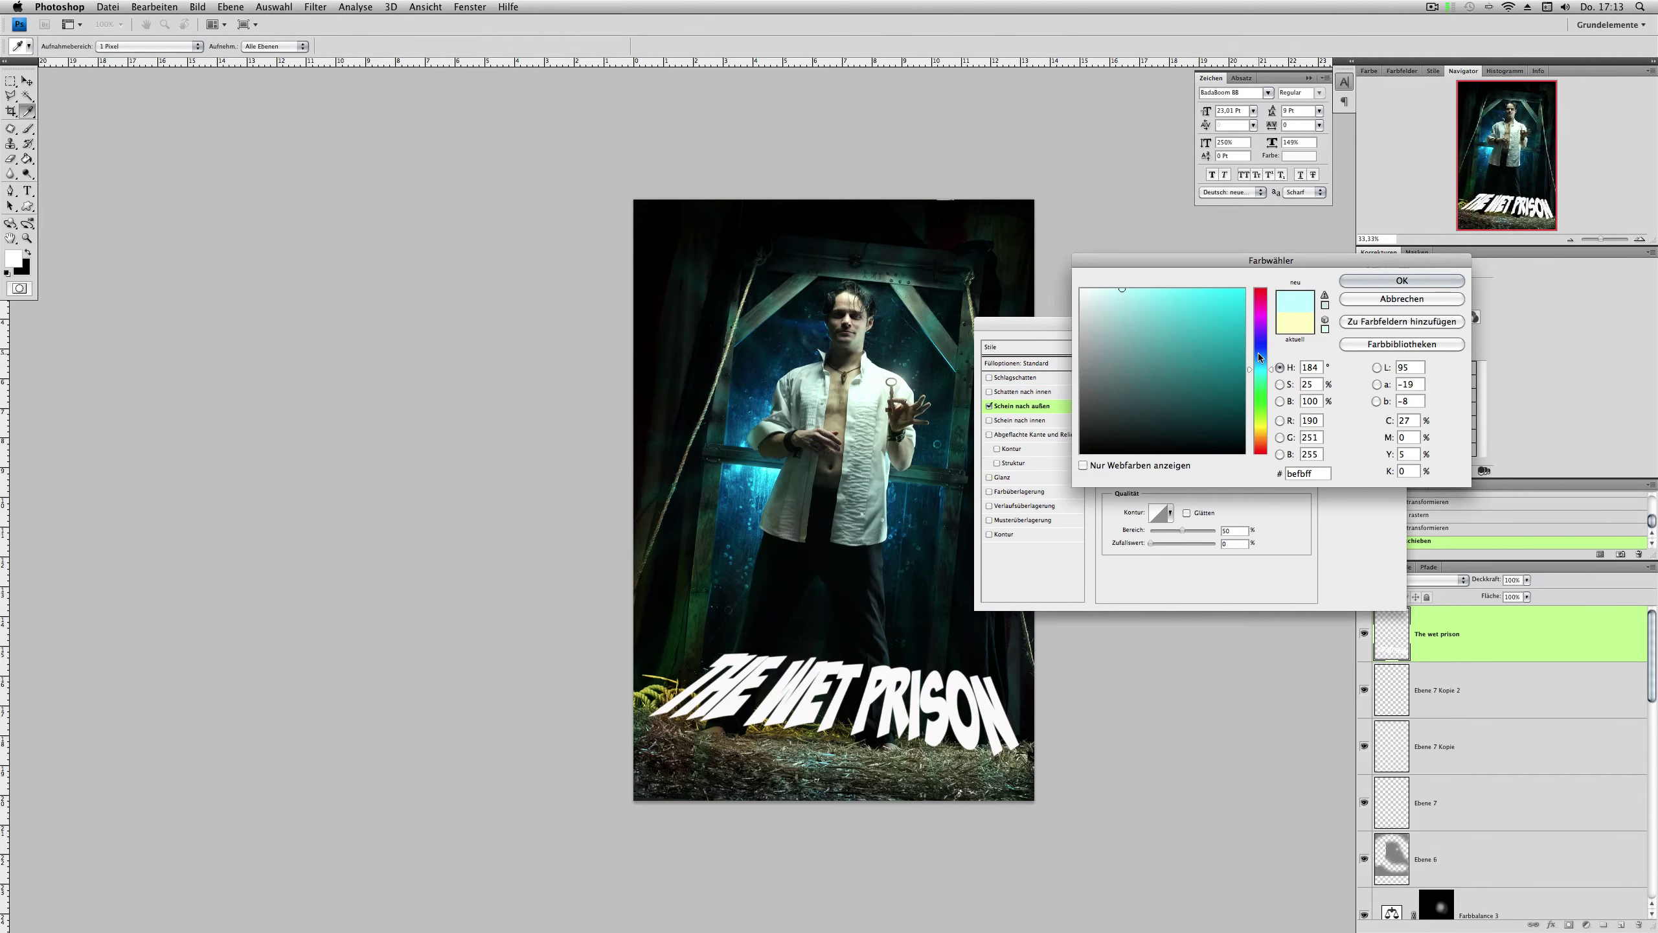
click(1353, 283)
drag(1152, 474, 1161, 473)
Step: Add a dark blue Inner Glow and Bevel & Emboss with Contour, then apply the style
click(990, 420)
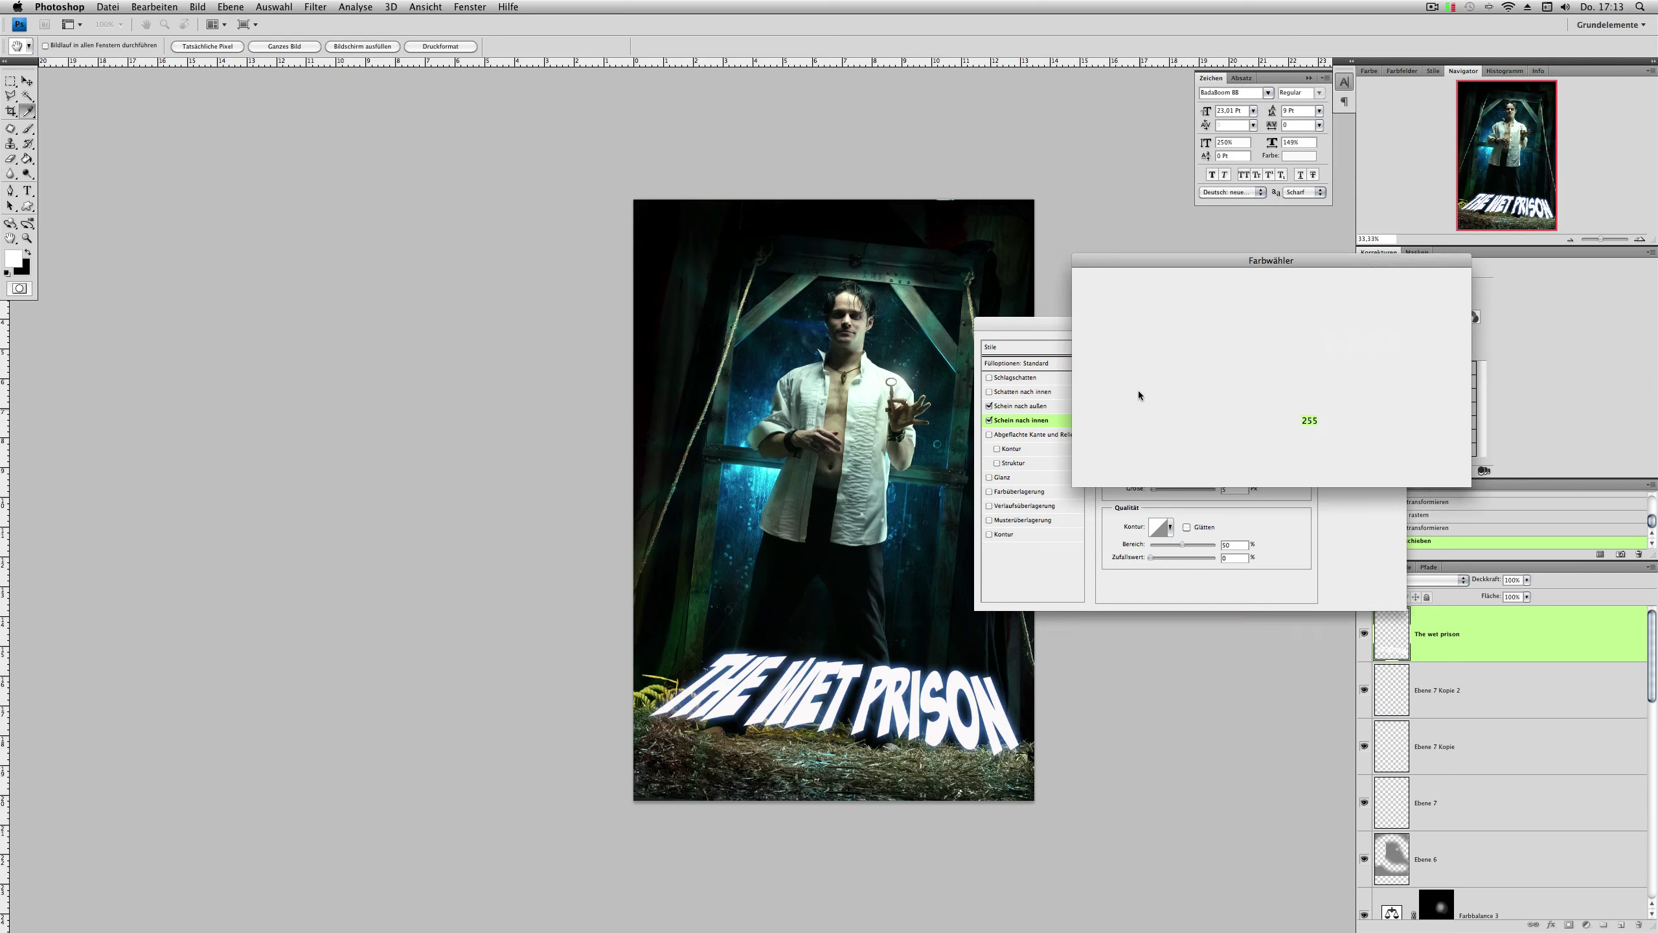
click(1139, 411)
key(Return)
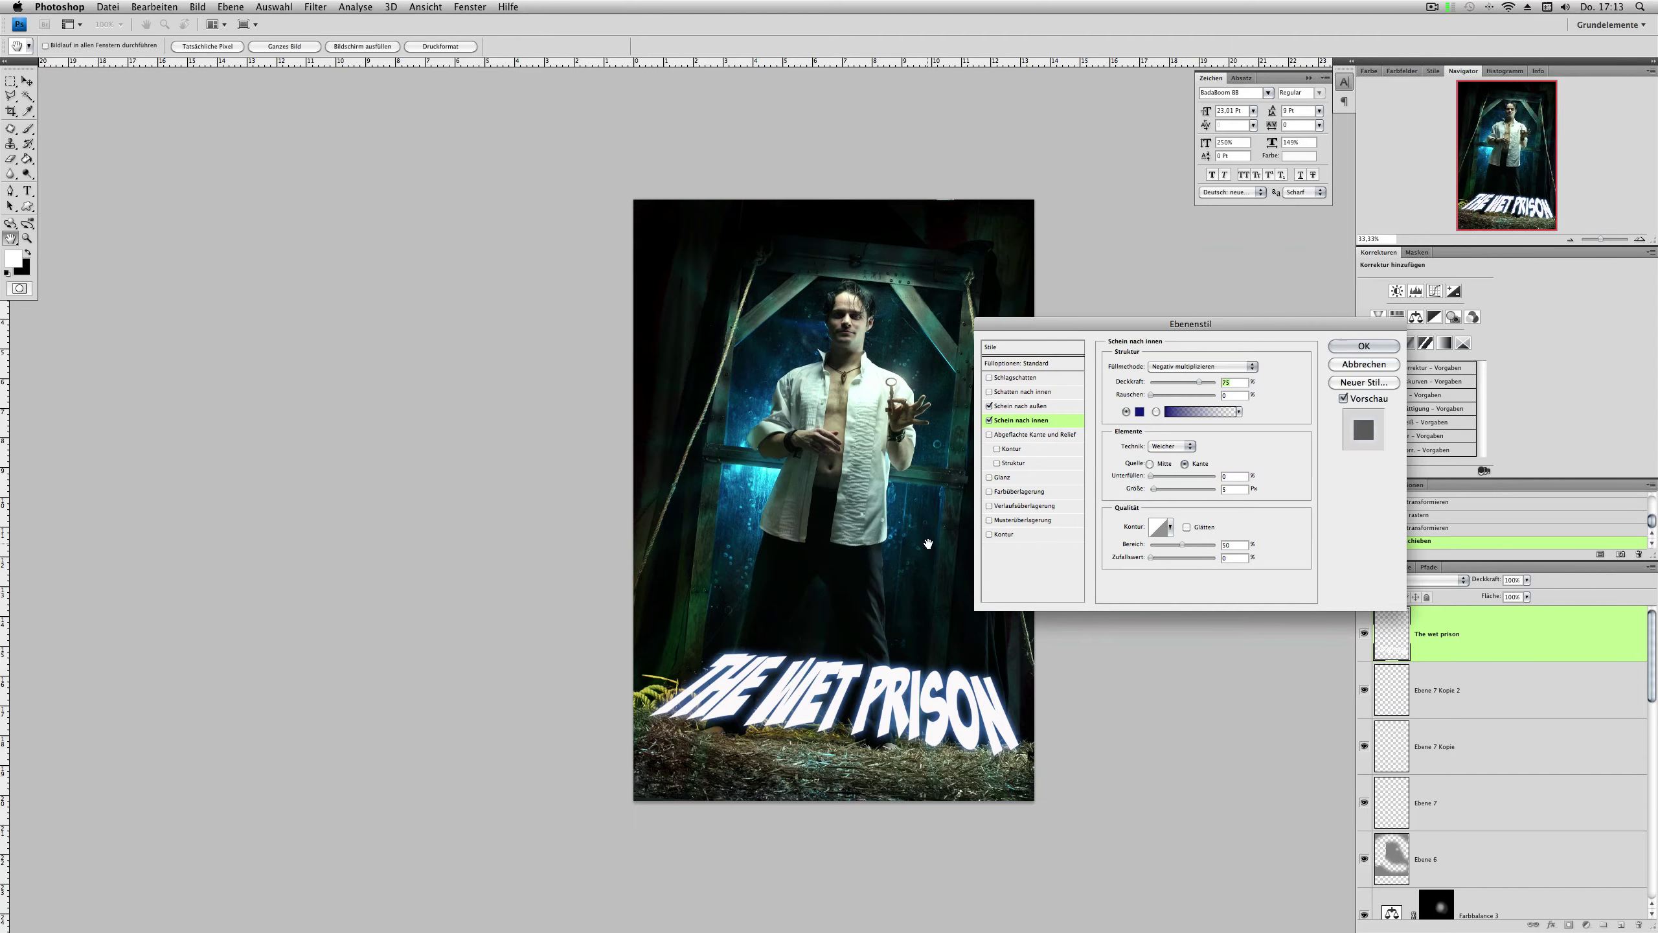
click(1019, 436)
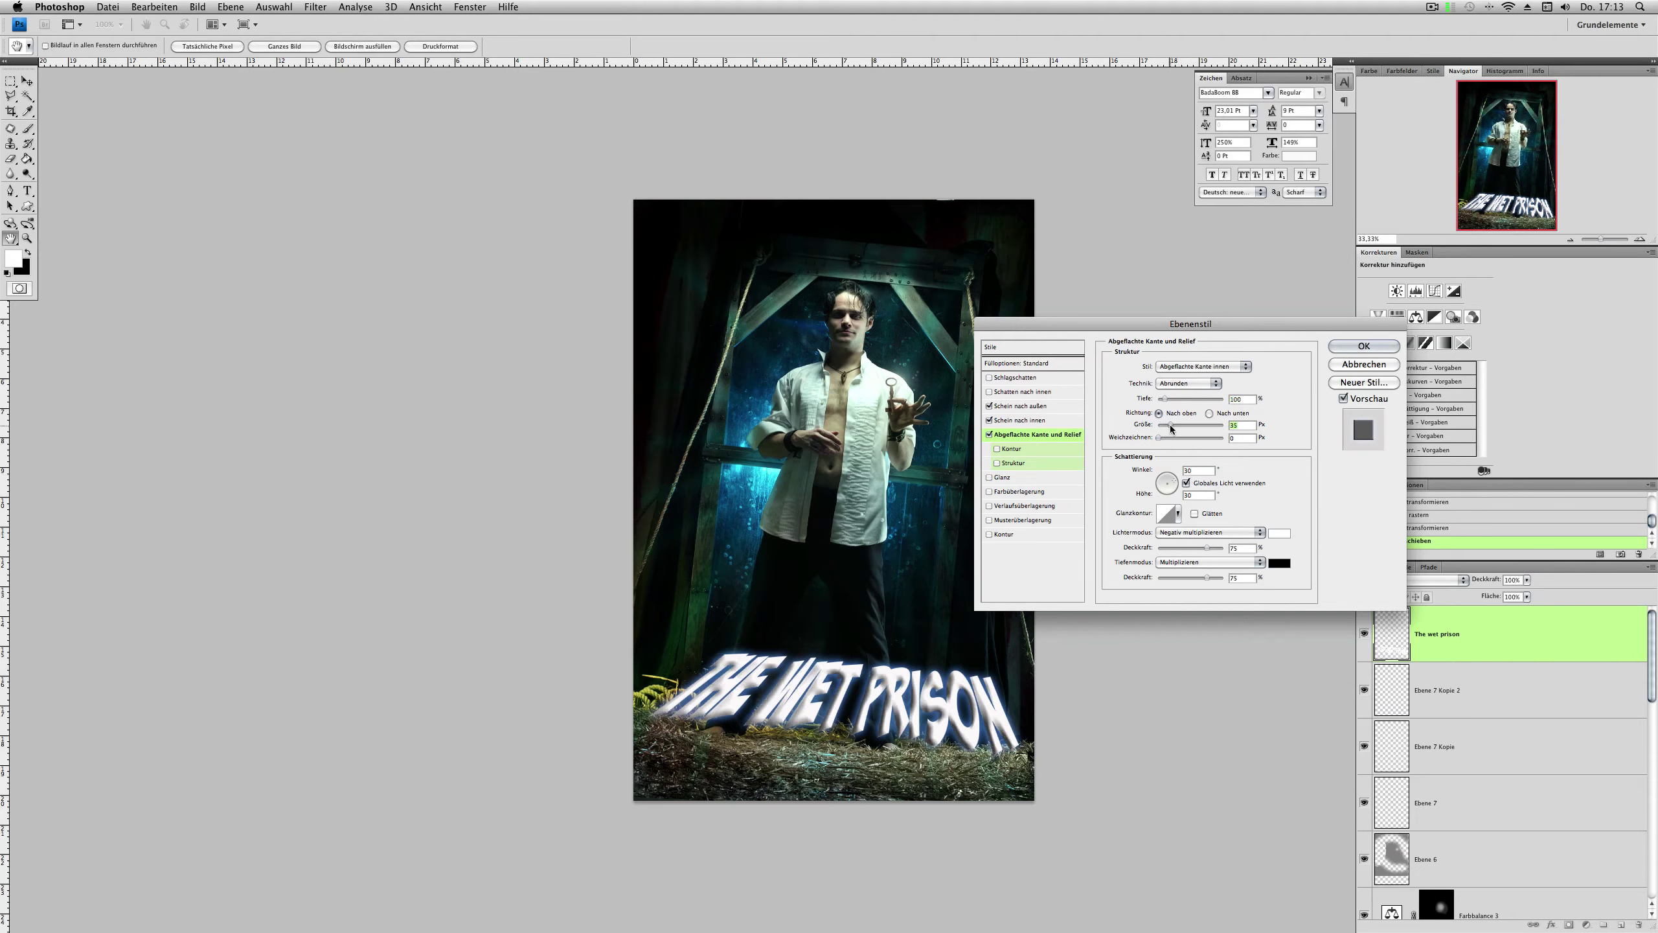
click(996, 449)
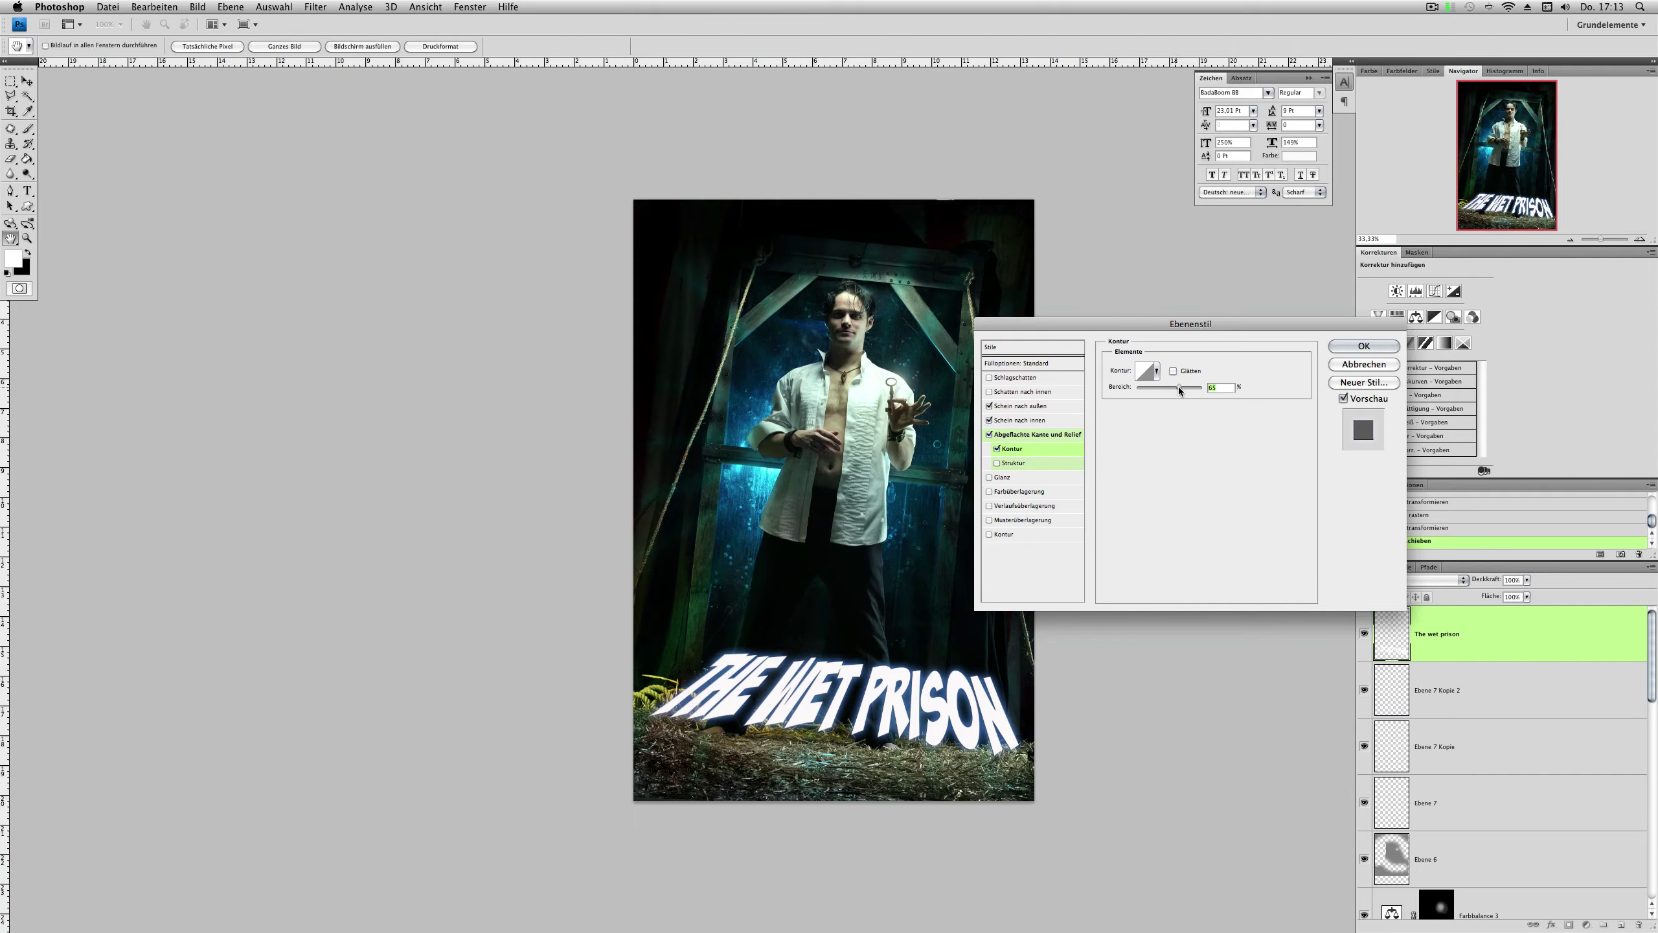
click(989, 476)
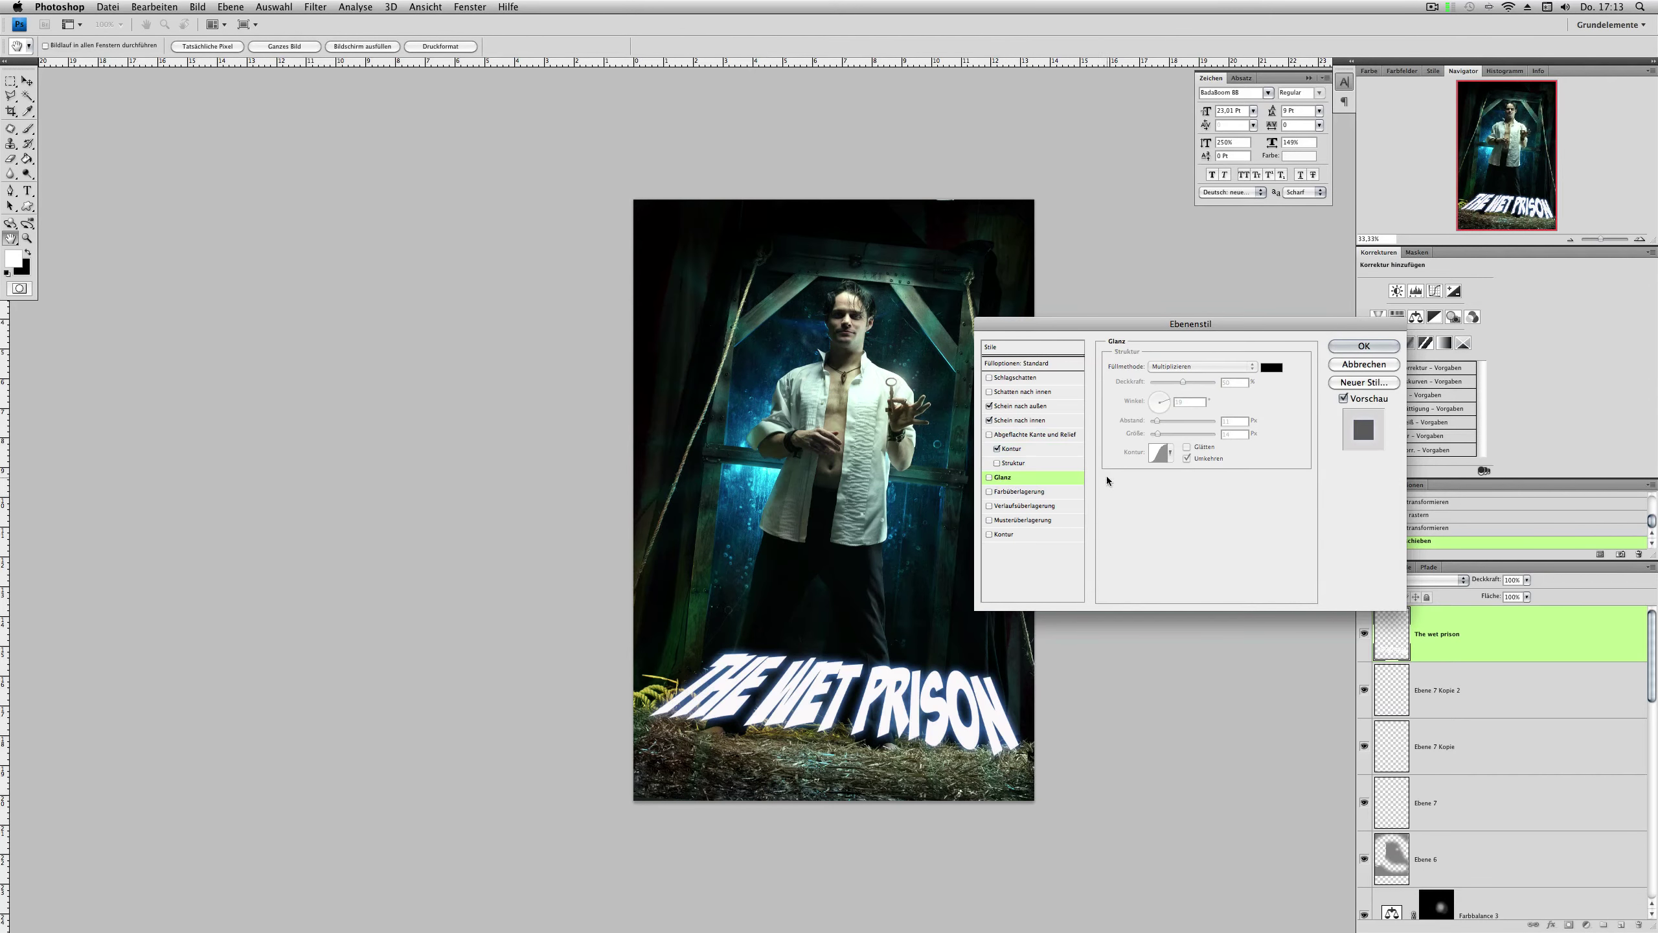
click(1363, 345)
key(super+plus)
key(super+plus)
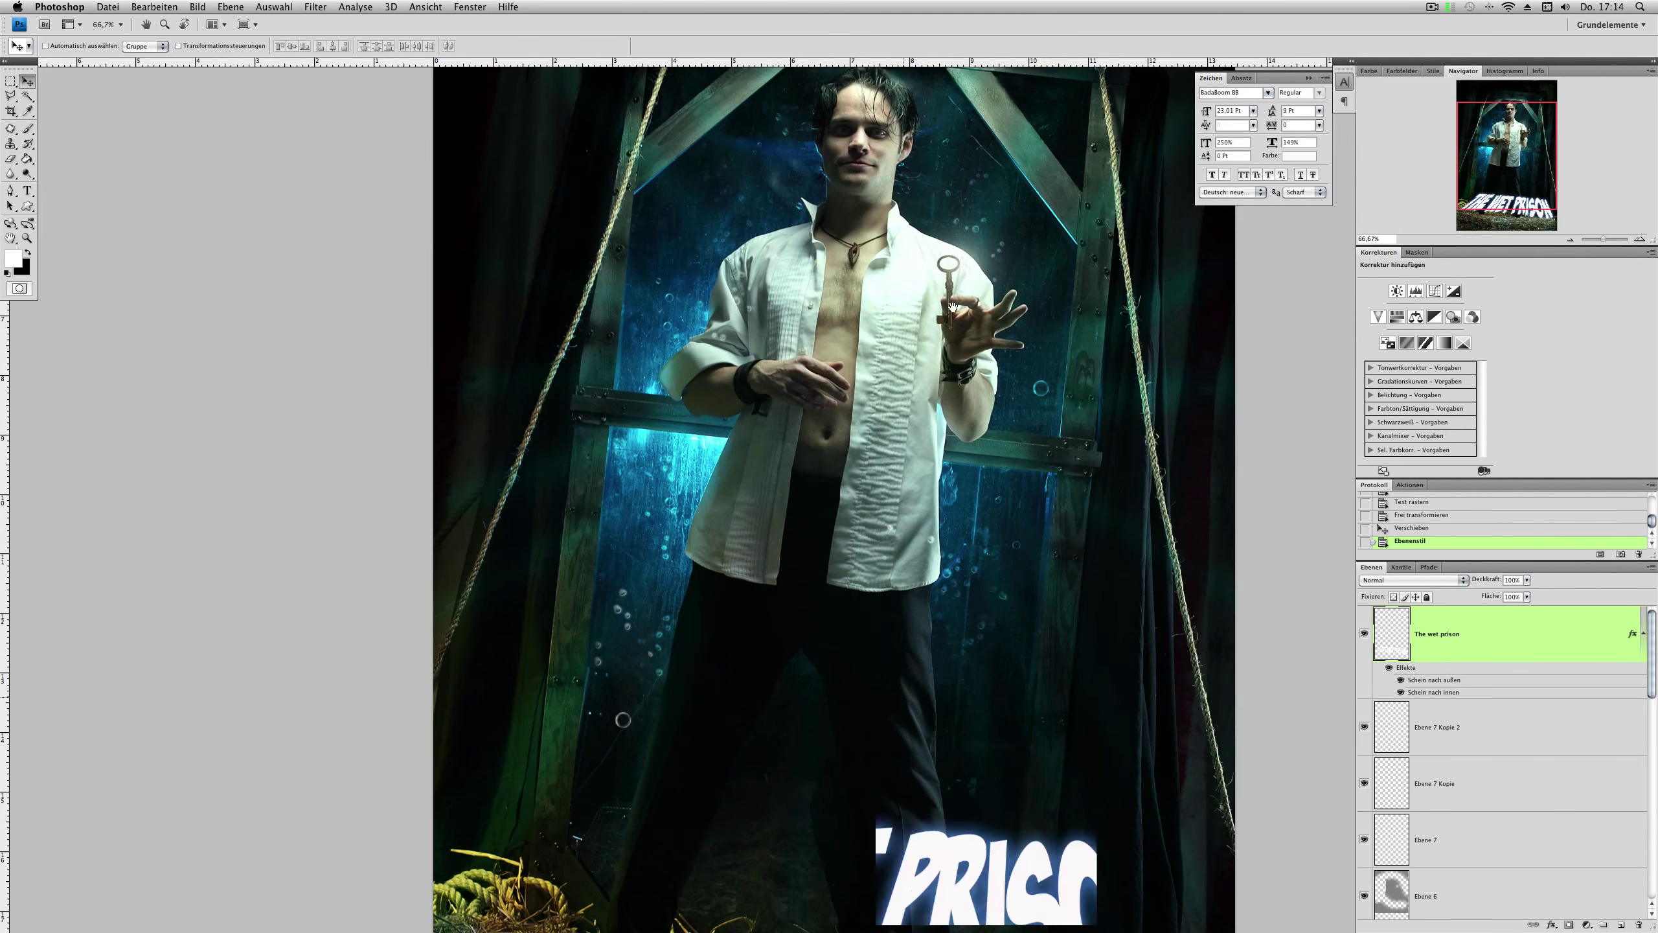
scroll(969, 388, down, 5)
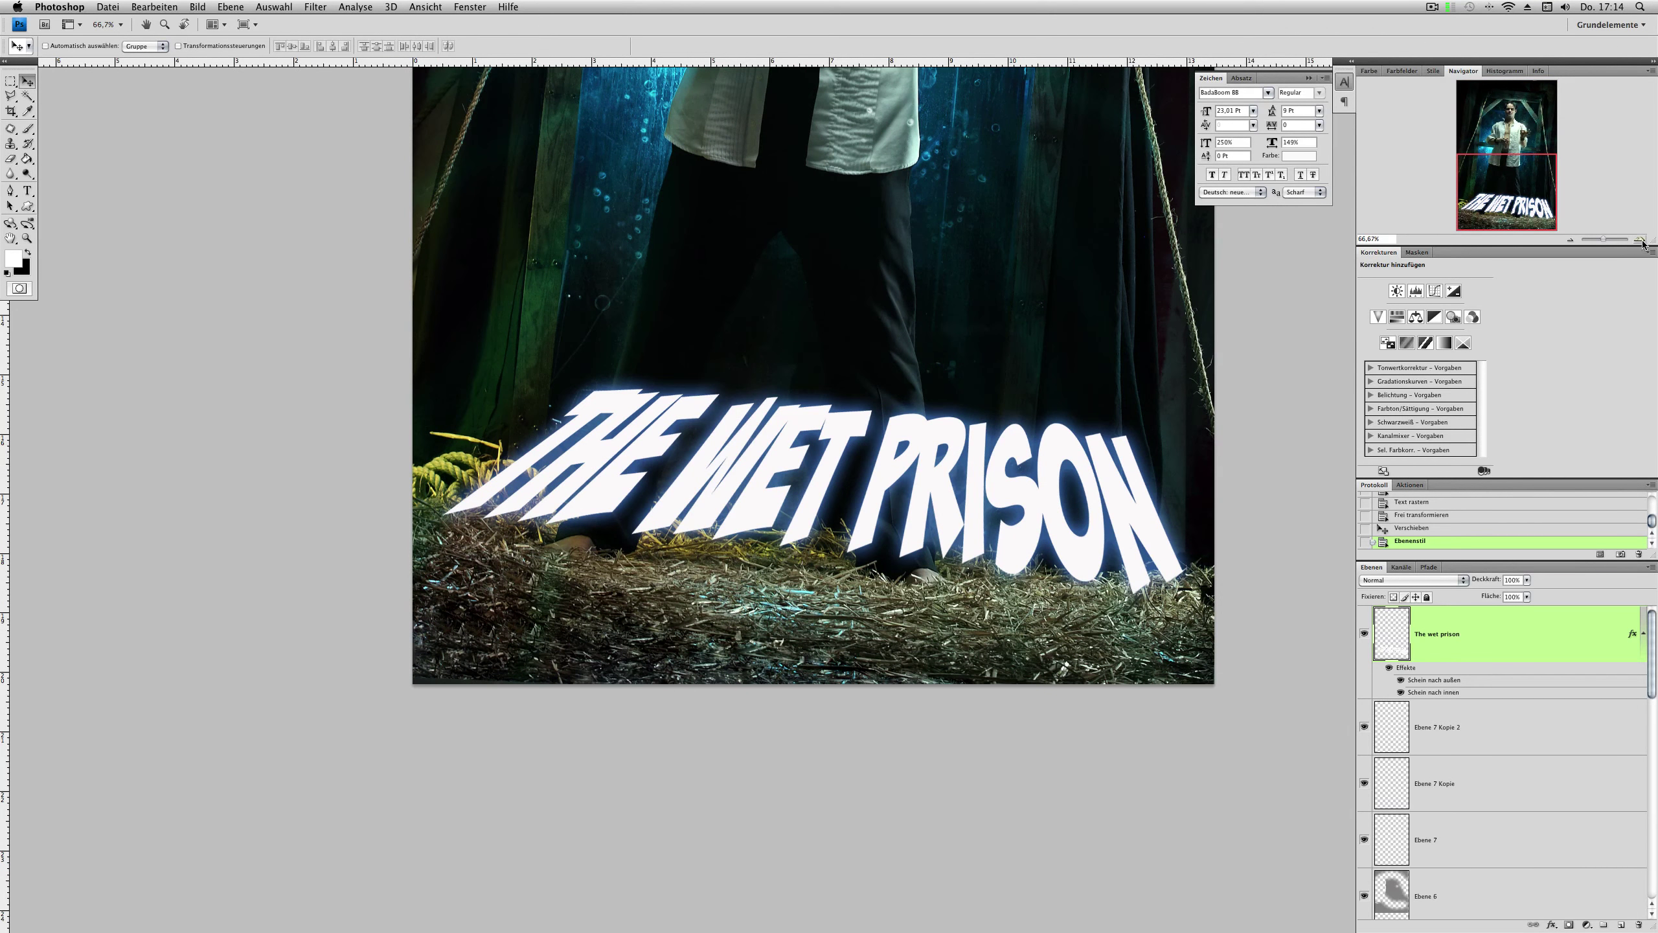
key(super+minus)
key(super+minus)
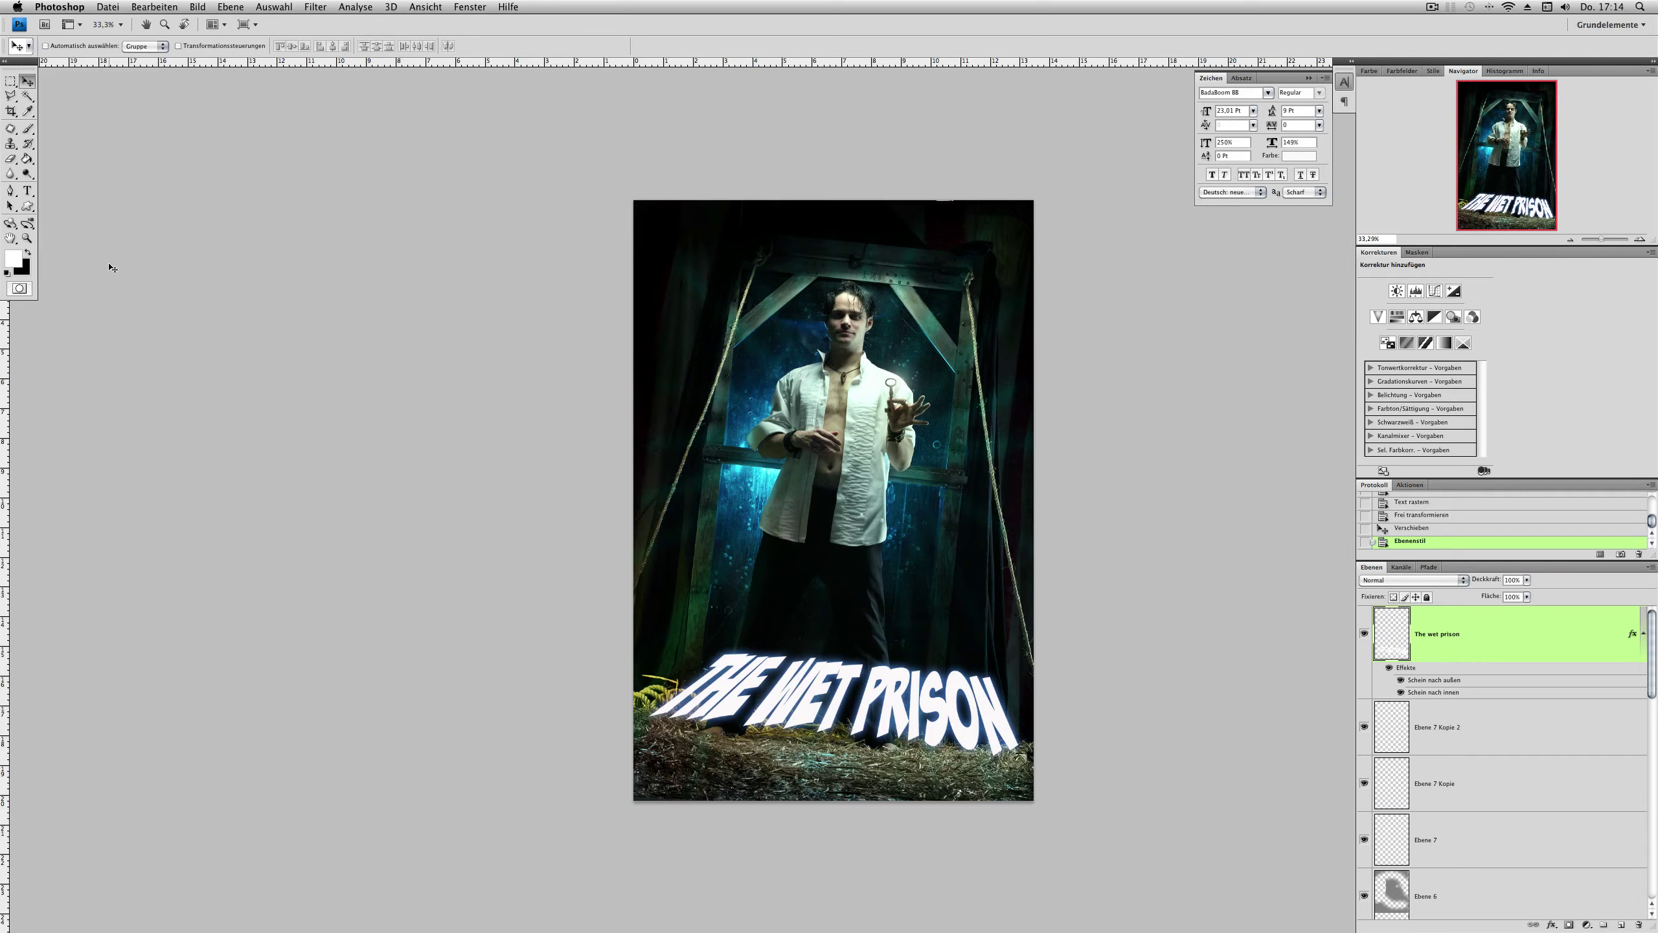
Step: Draw a stray path with the Pen tool and delete it
click(10, 193)
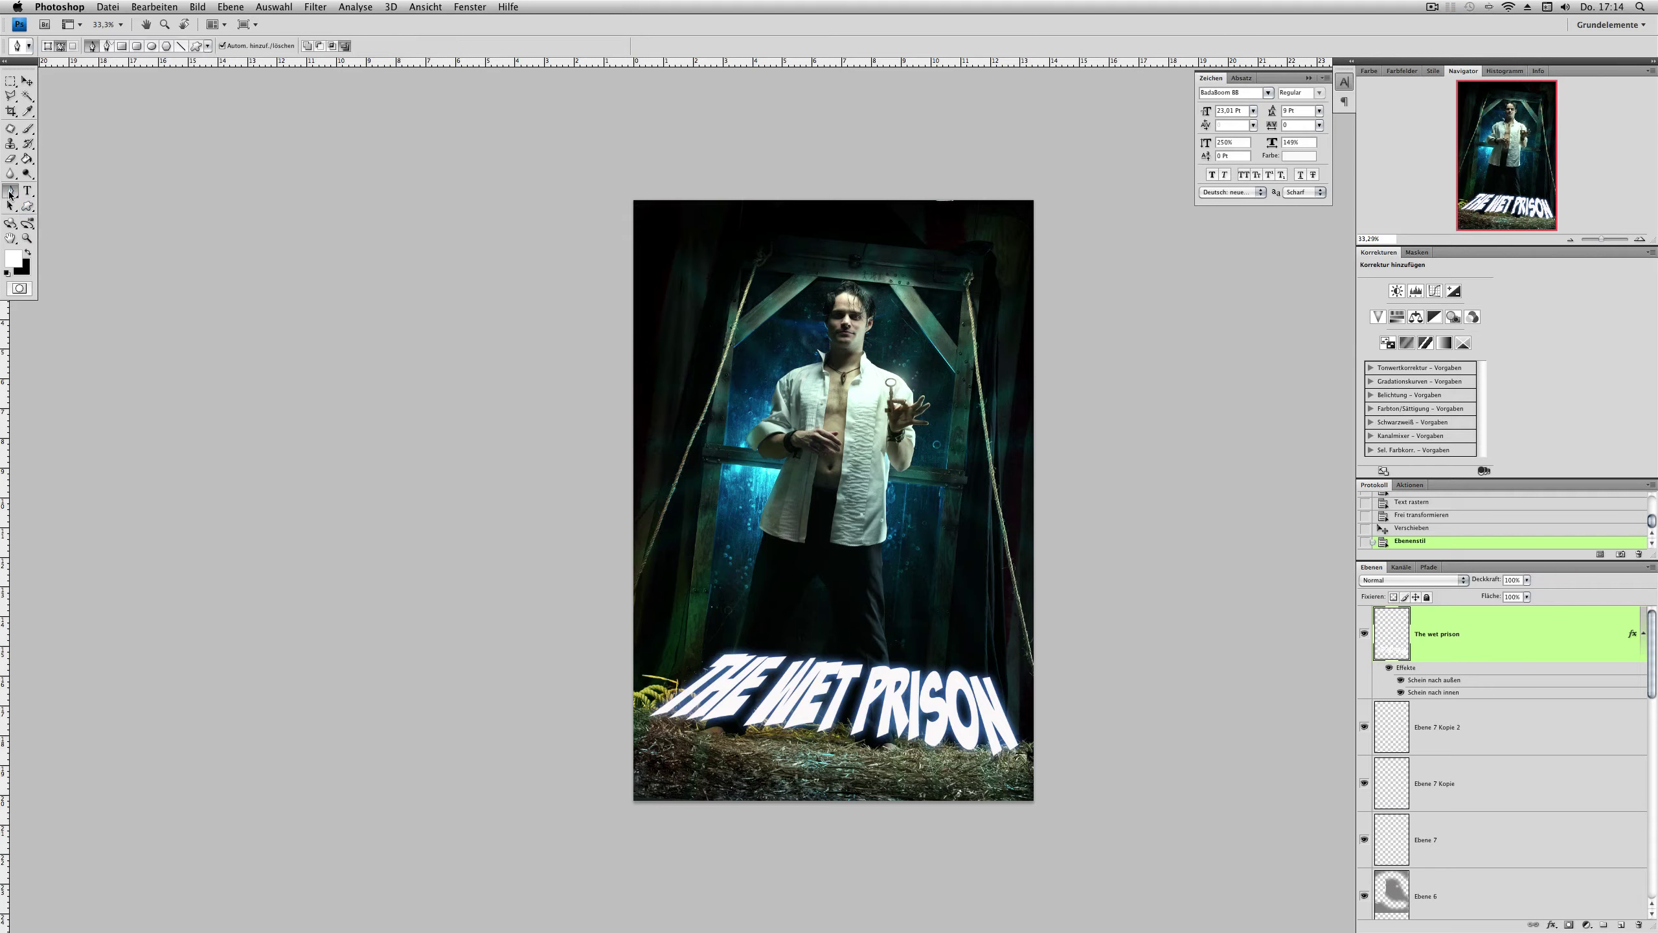
click(583, 656)
click(1332, 728)
key(BackSpace)
key(BackSpace)
Step: Create a new empty layer below the title layer and start a new path across the title
click(1621, 925)
drag(1567, 637, 1479, 721)
click(1067, 702)
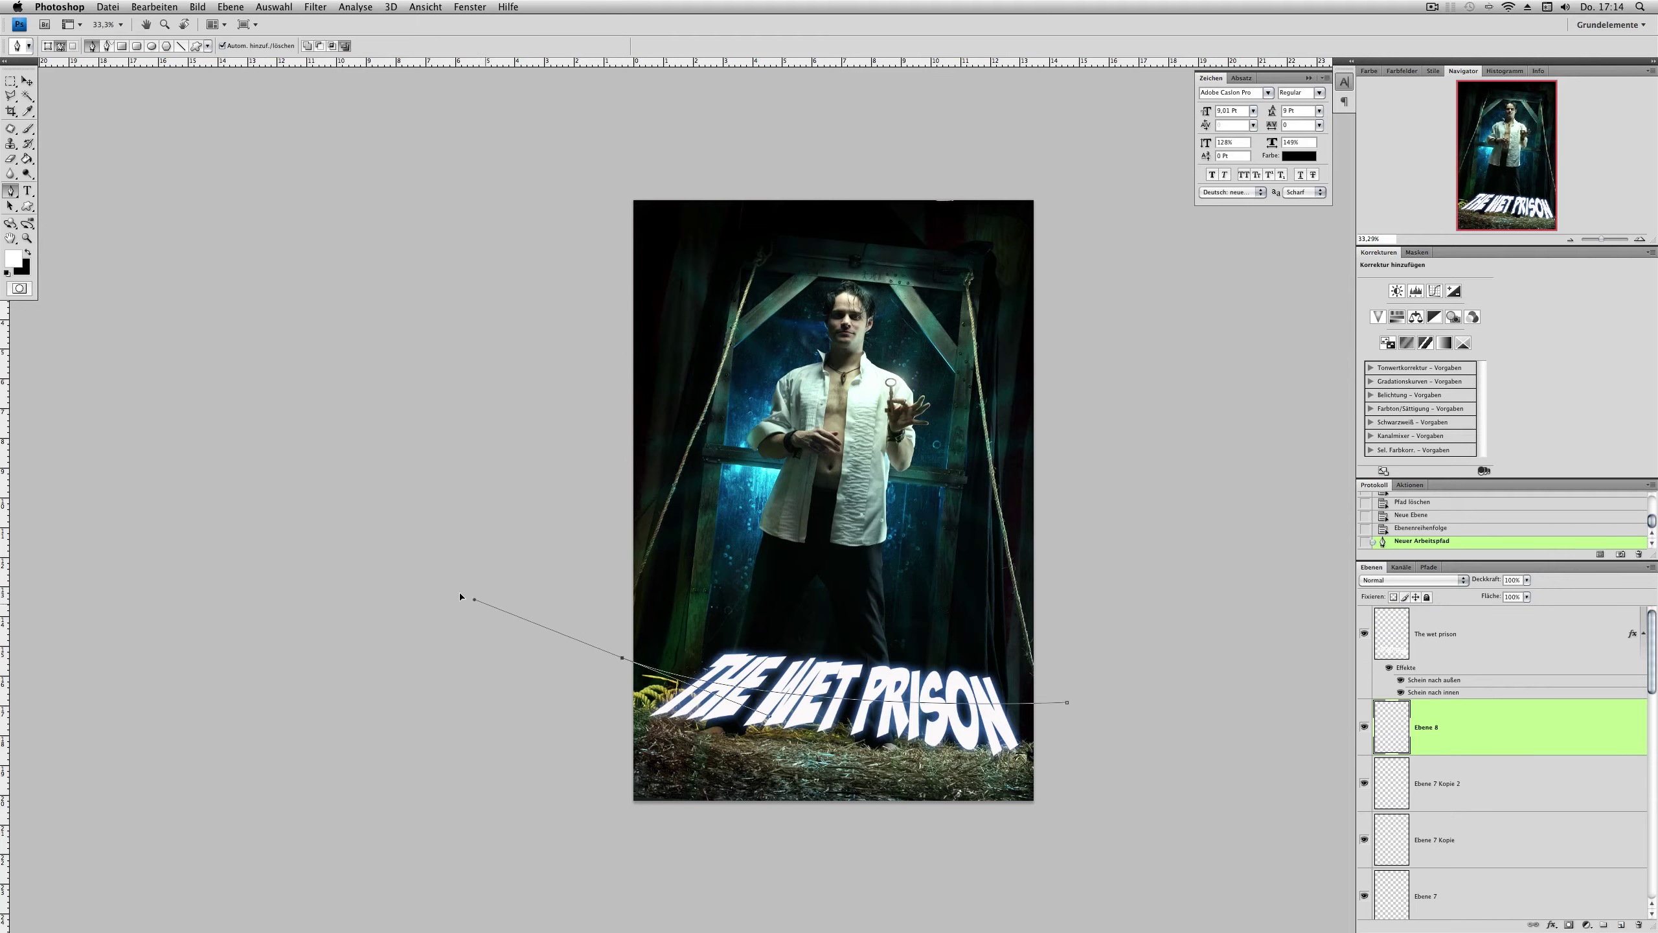
mouse_move(621, 656)
mouse_down()
mouse_move(502, 463)
mouse_move(531, 445)
mouse_up()
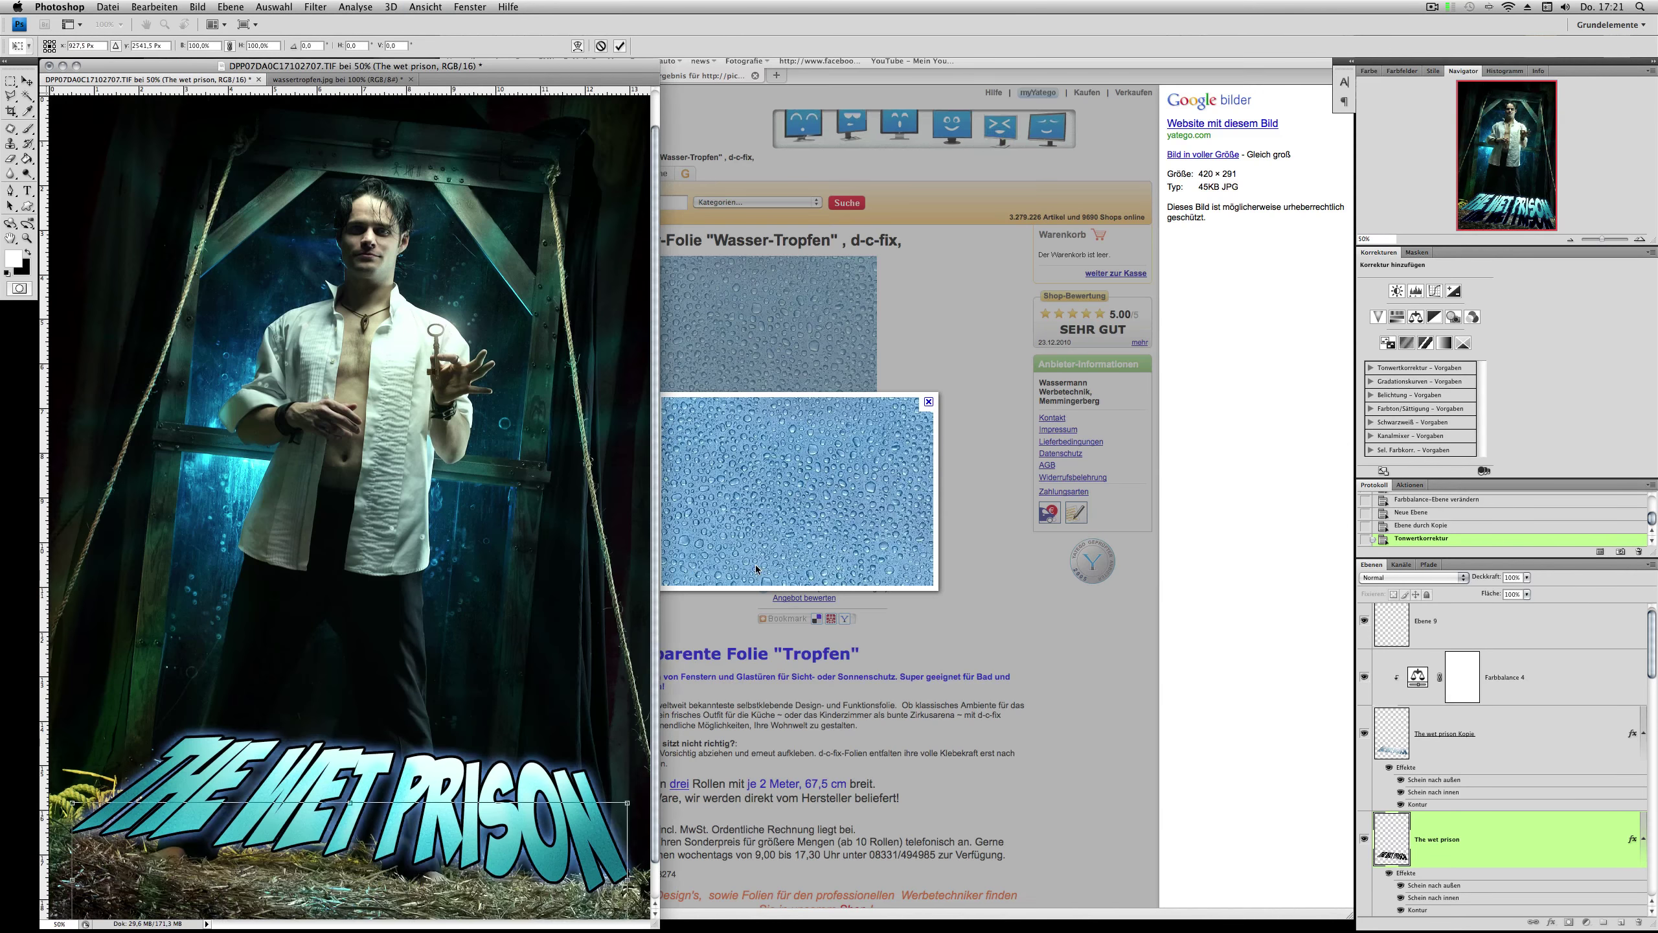
Step: Distort the dark title copy by dragging its corners outward, then move it into place
key(Return)
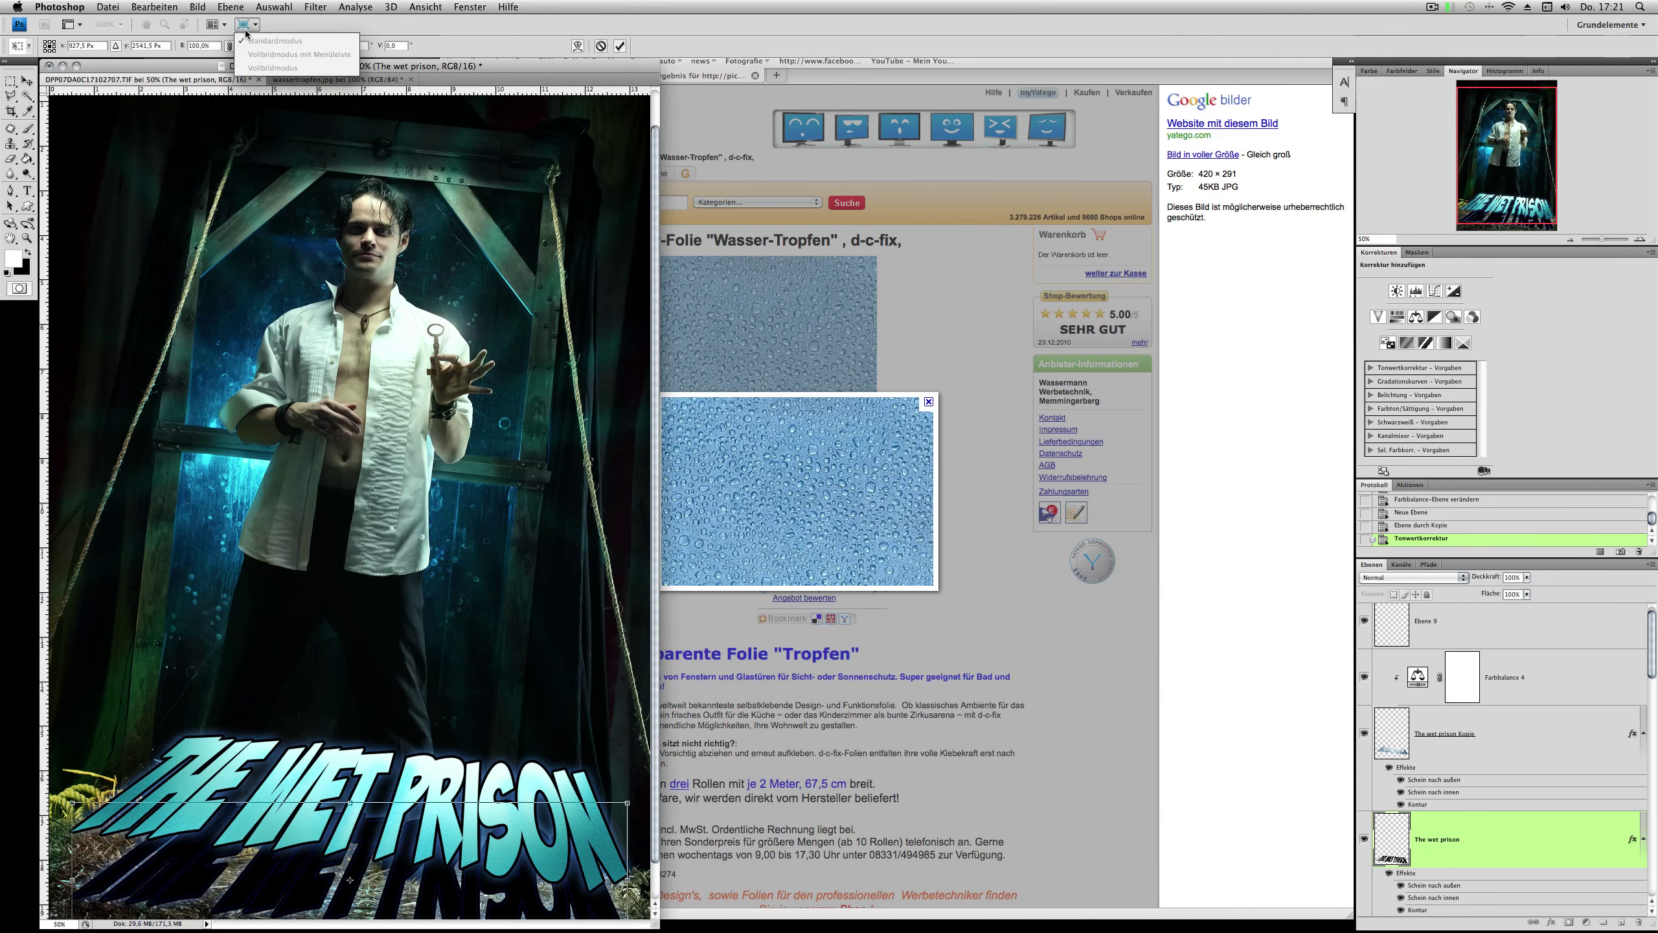
key(f)
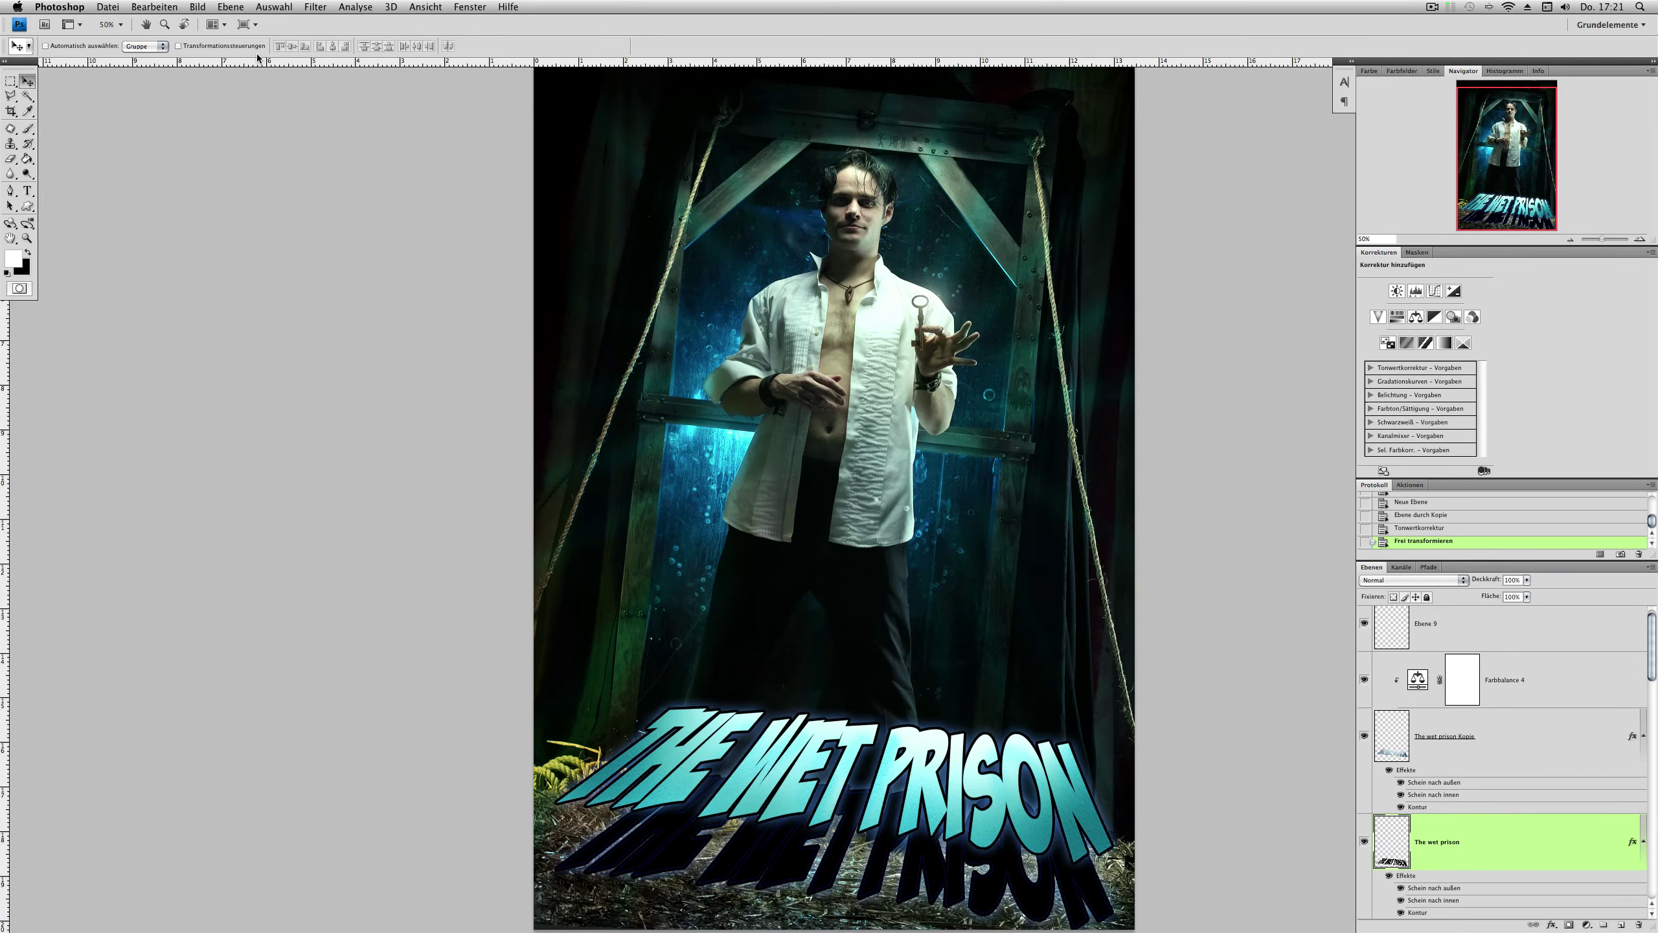
scroll(947, 660, down, 5)
key(ctrl+t)
right_click(740, 624)
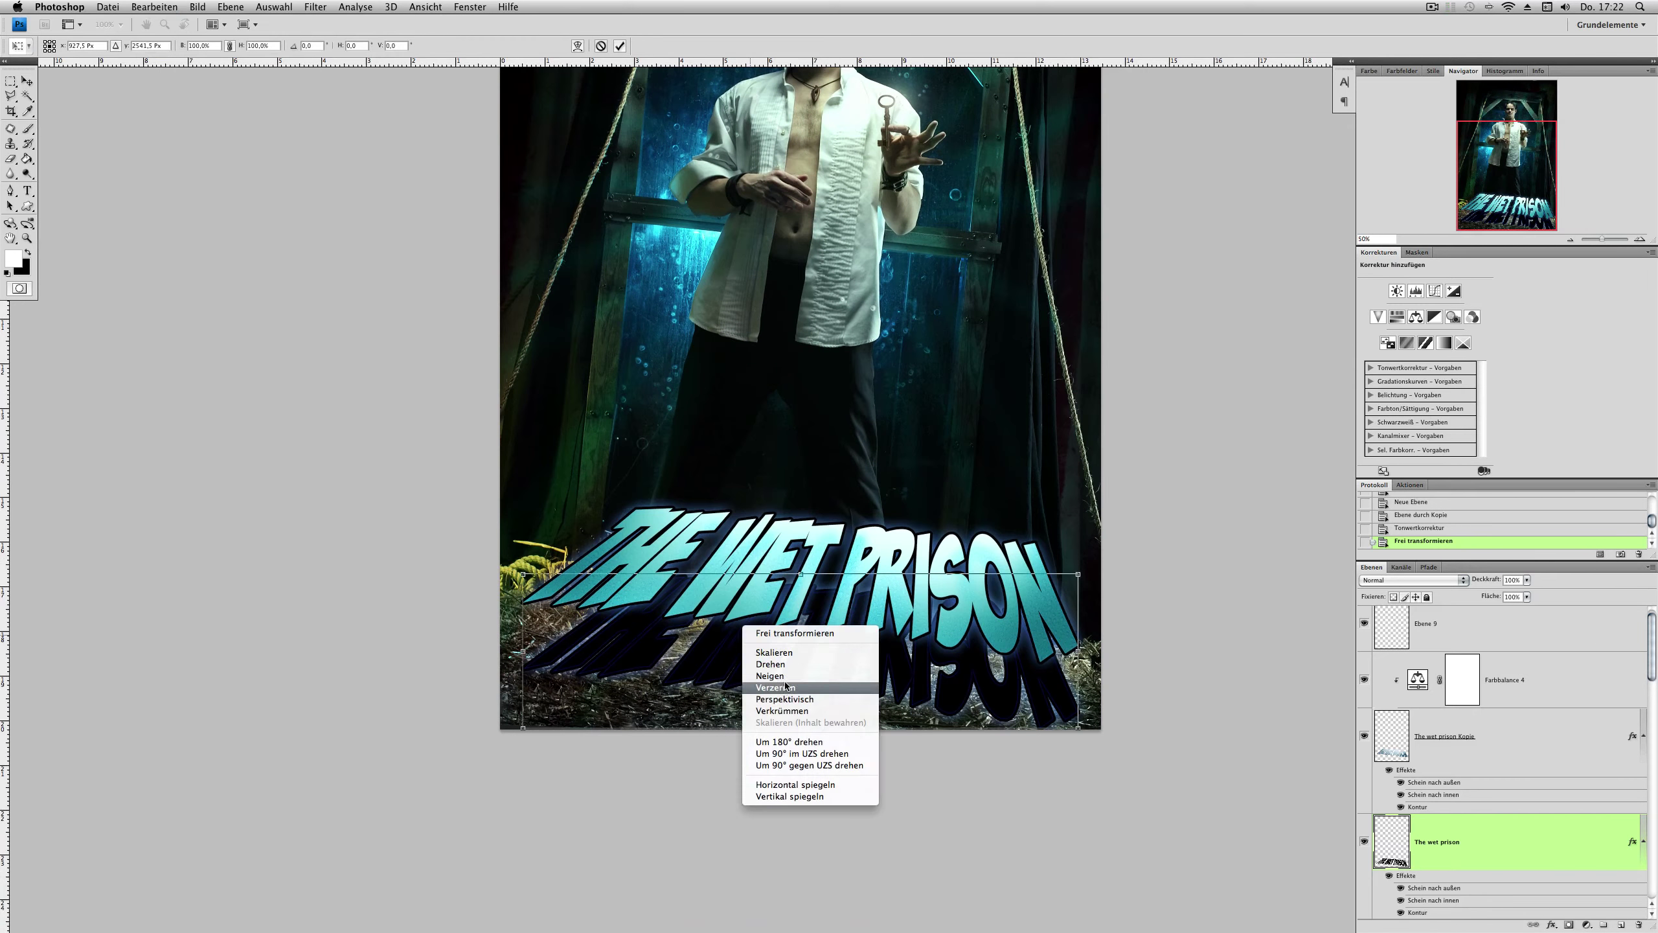
click(777, 689)
mouse_move(1078, 727)
mouse_down()
mouse_move(1142, 700)
mouse_move(1135, 785)
mouse_up()
drag(522, 727, 408, 686)
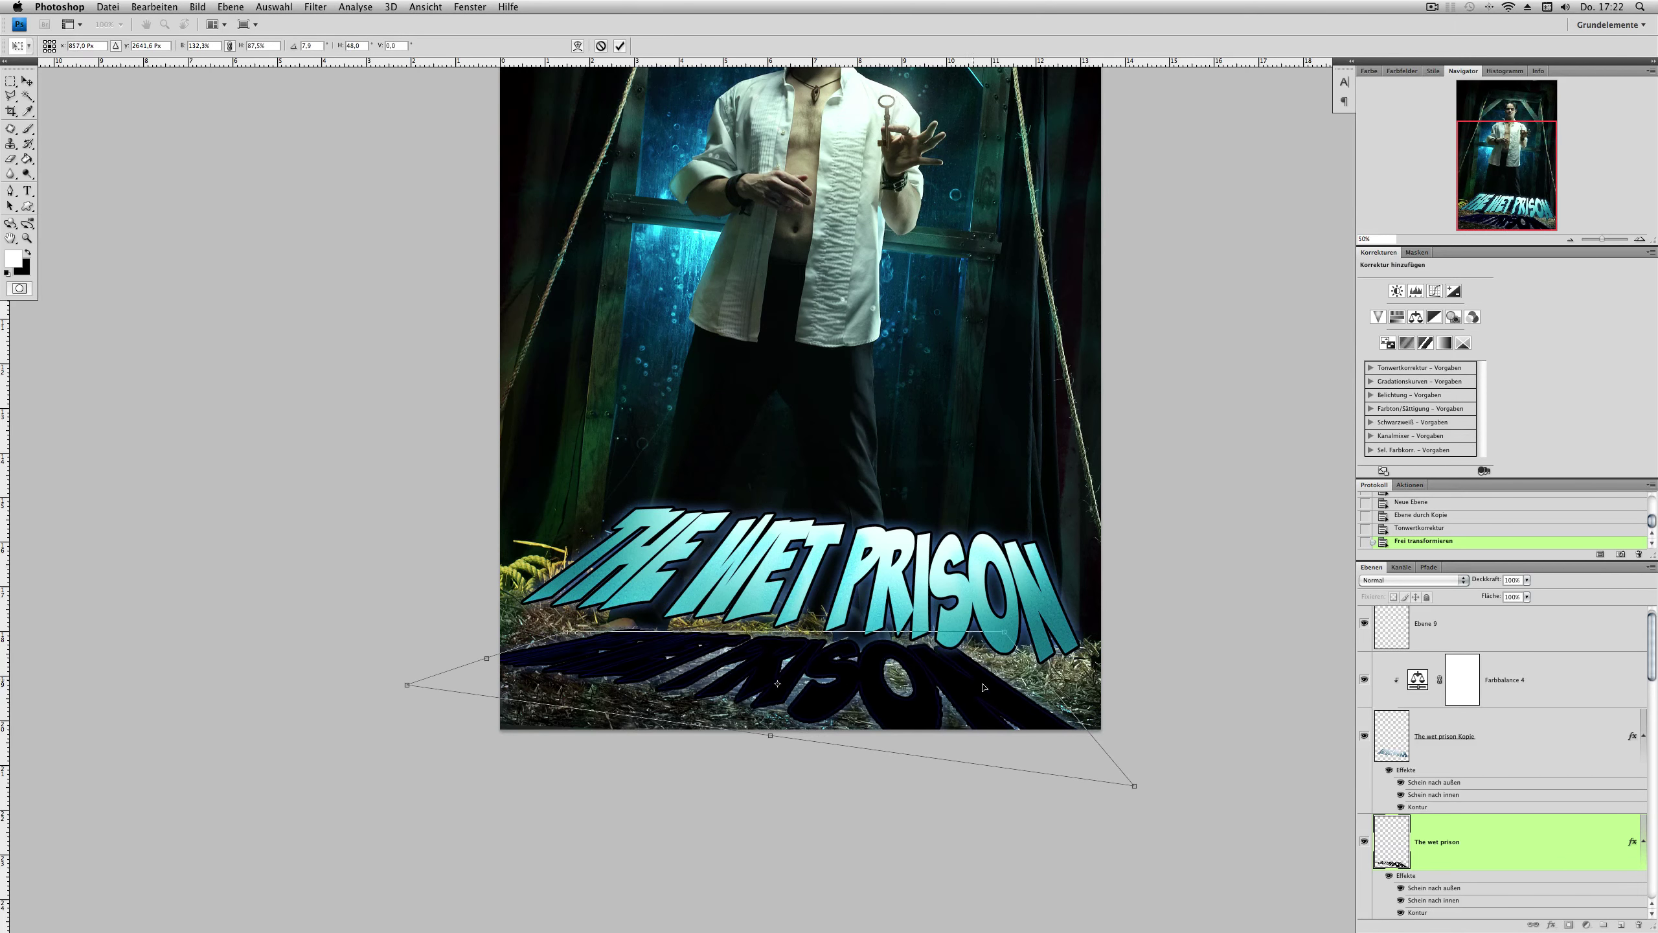
drag(1069, 708, 1121, 695)
drag(488, 658, 583, 627)
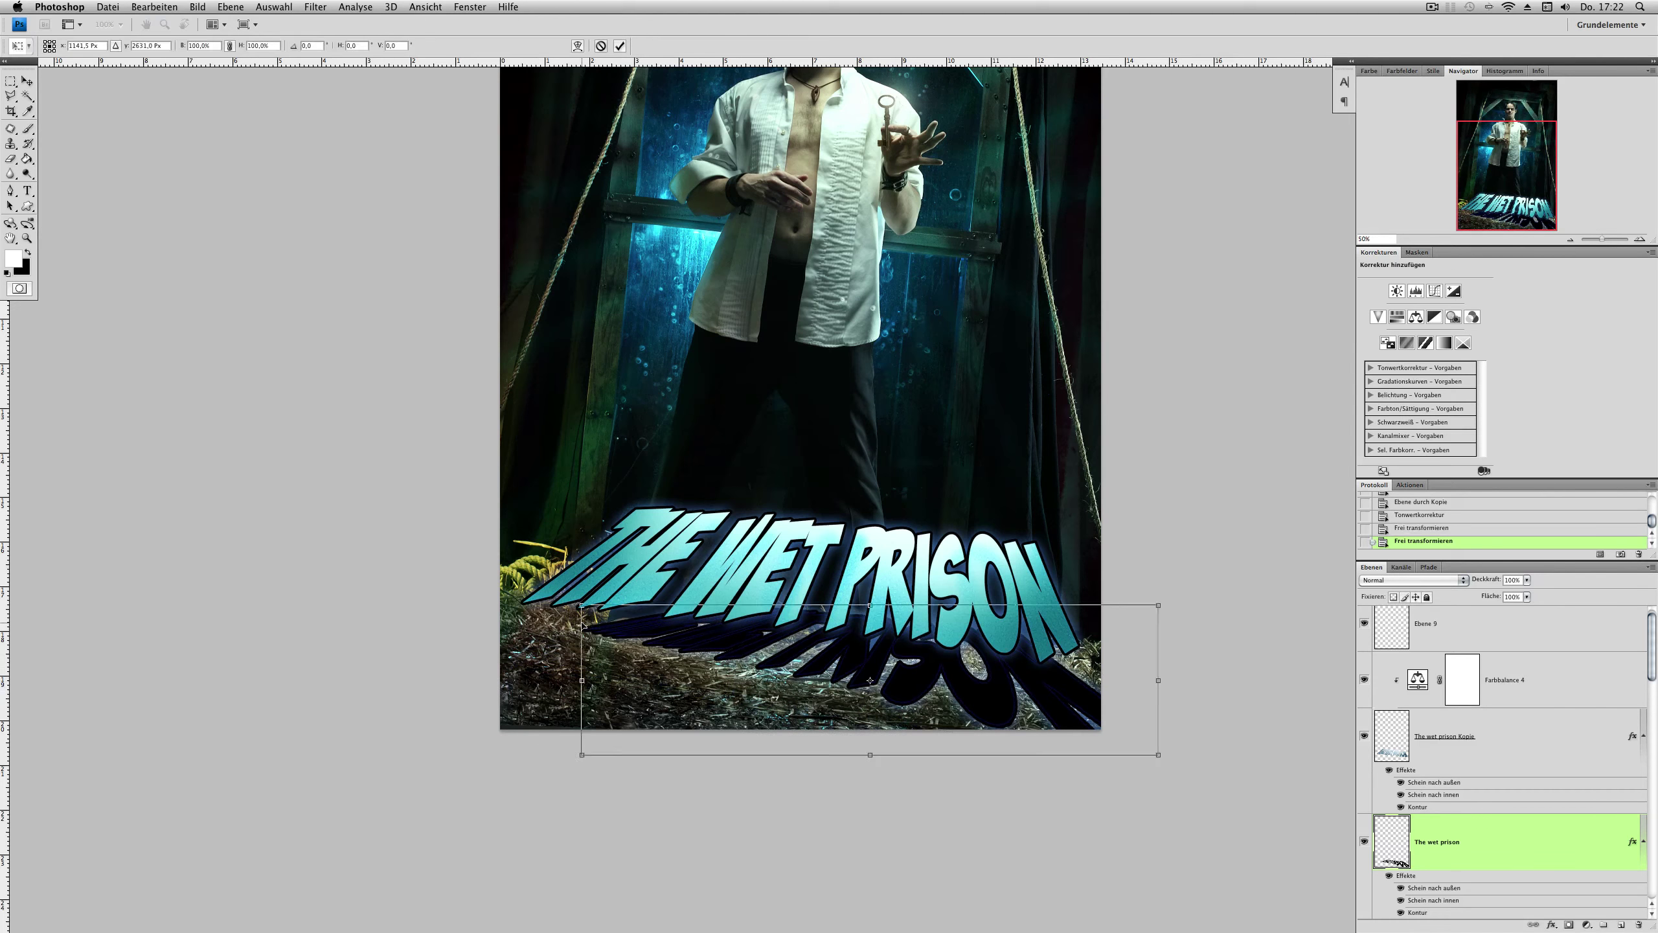
key(Return)
drag(783, 653, 777, 680)
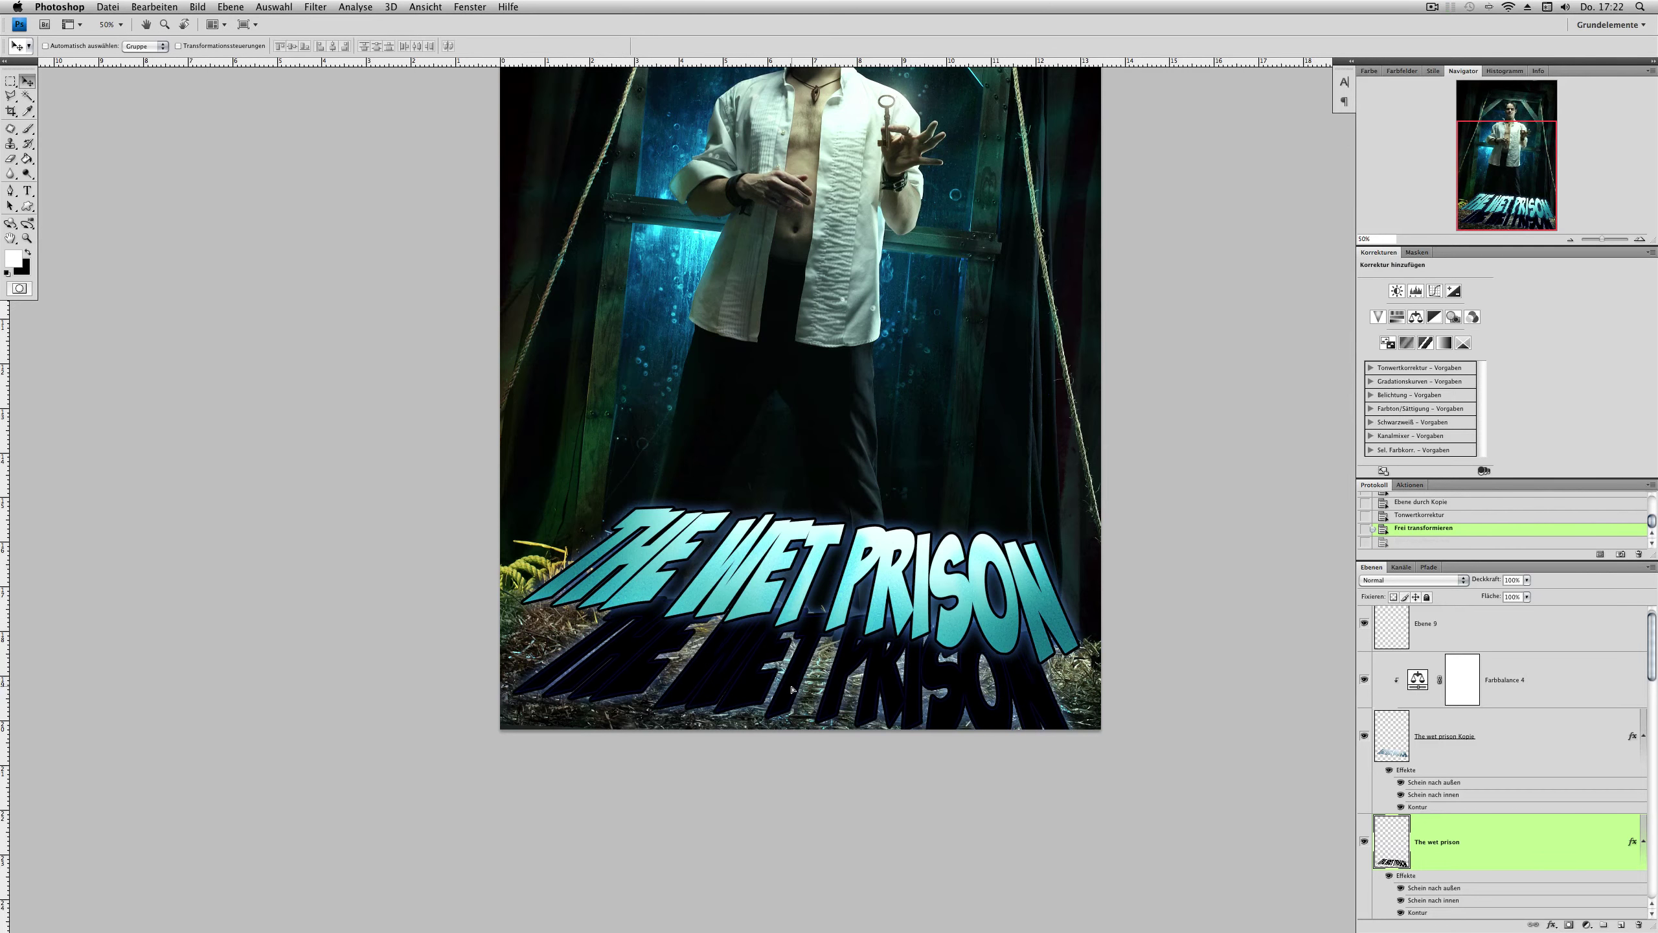
Step: Reselect the shadow layer and skew it flatter, pulling the bottom-left corner outward
right_click(796, 689)
click(817, 764)
scroll(1501, 634, up, 10)
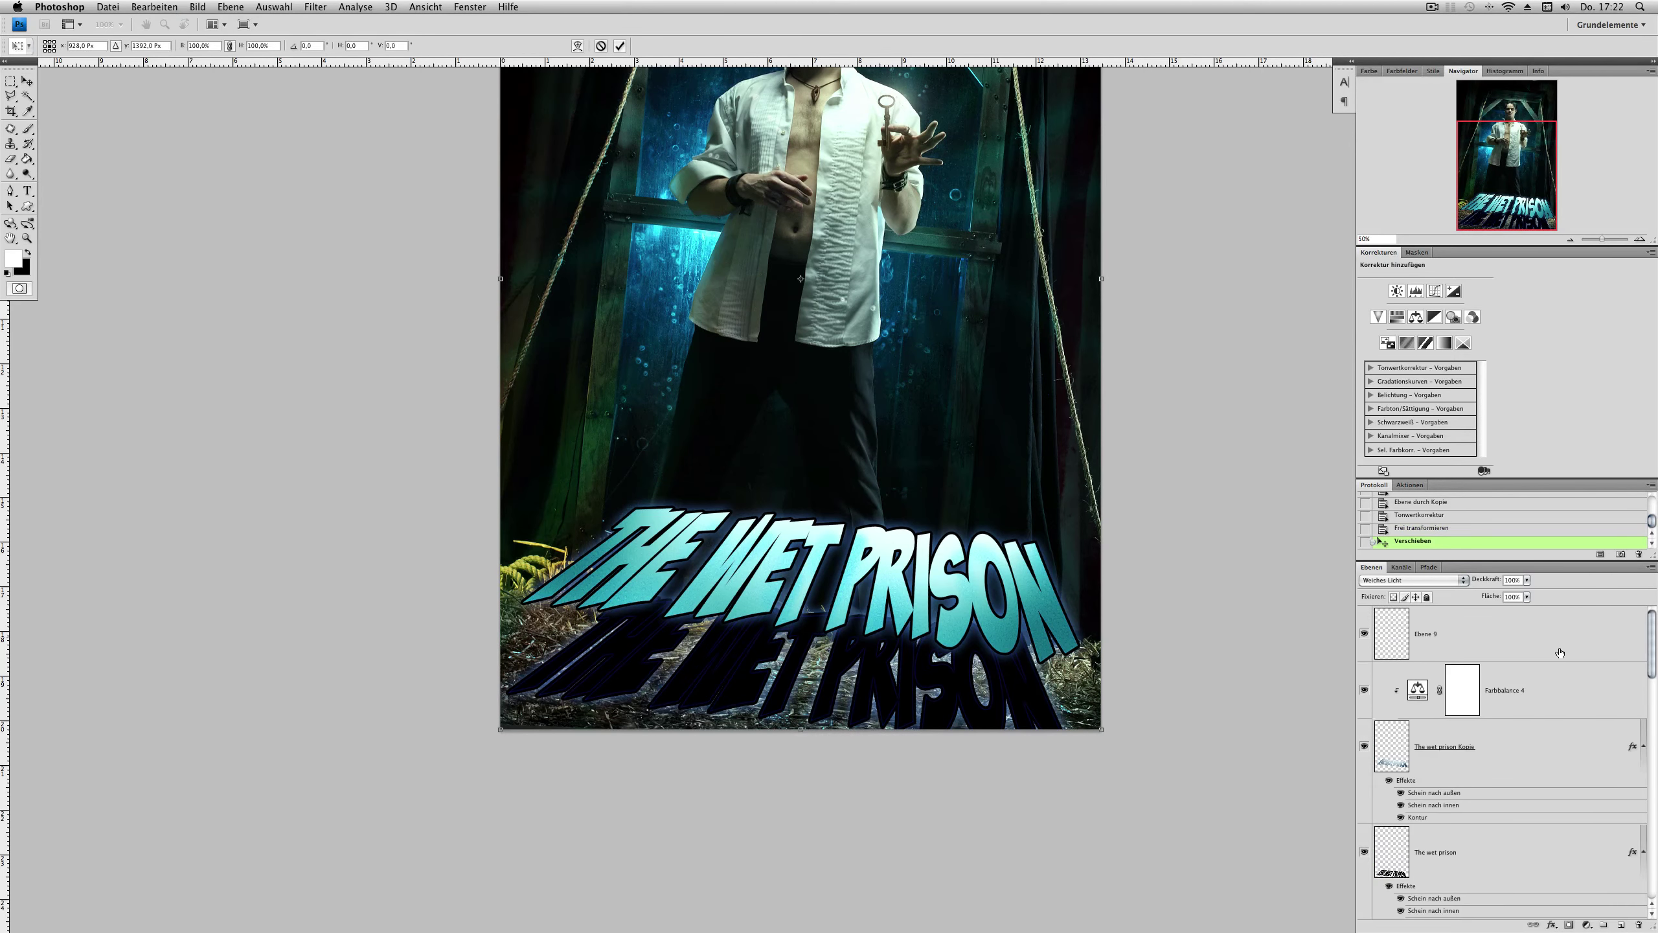
click(1539, 649)
click(1501, 841)
right_click(875, 664)
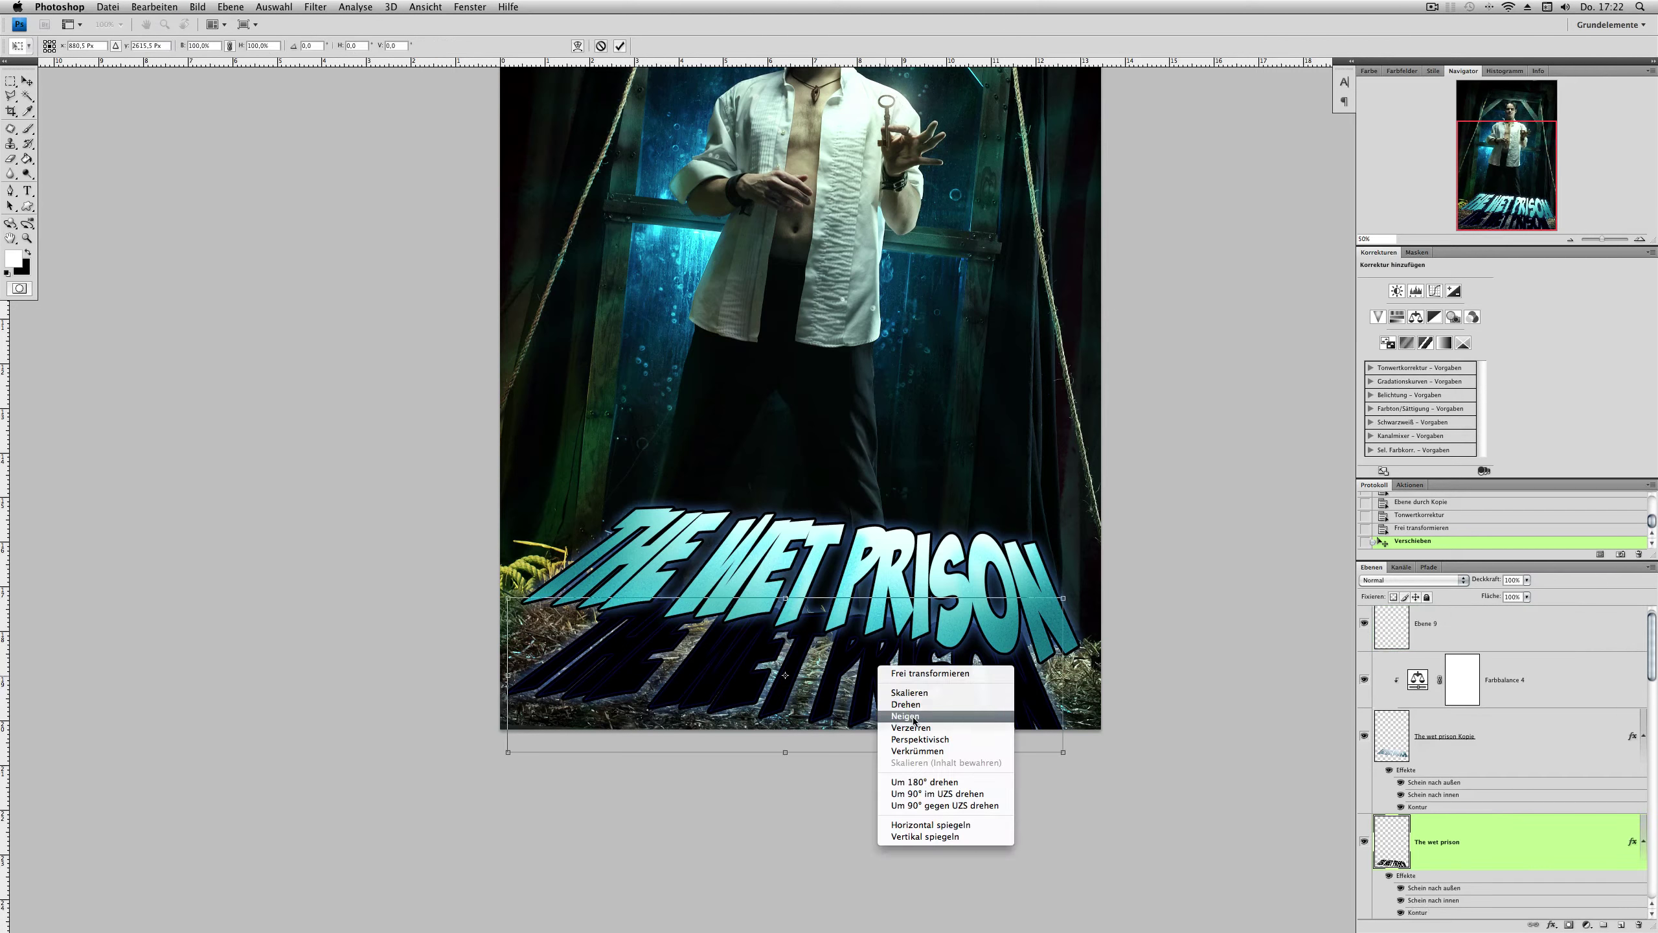
drag(564, 609, 978, 644)
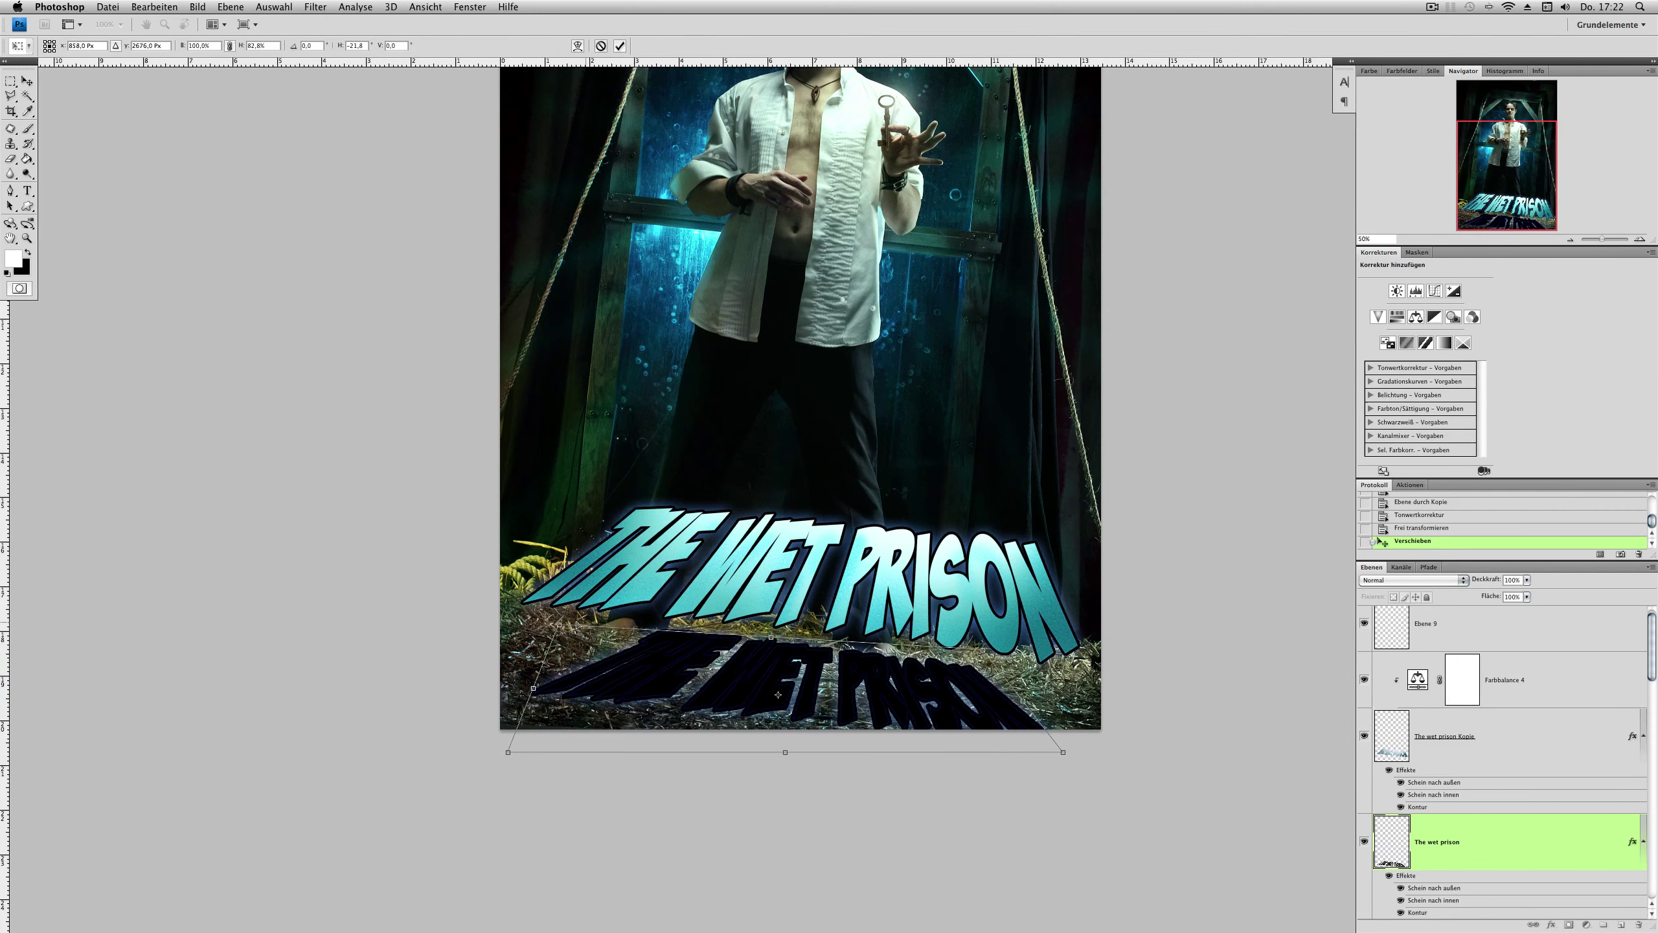
drag(507, 752, 448, 727)
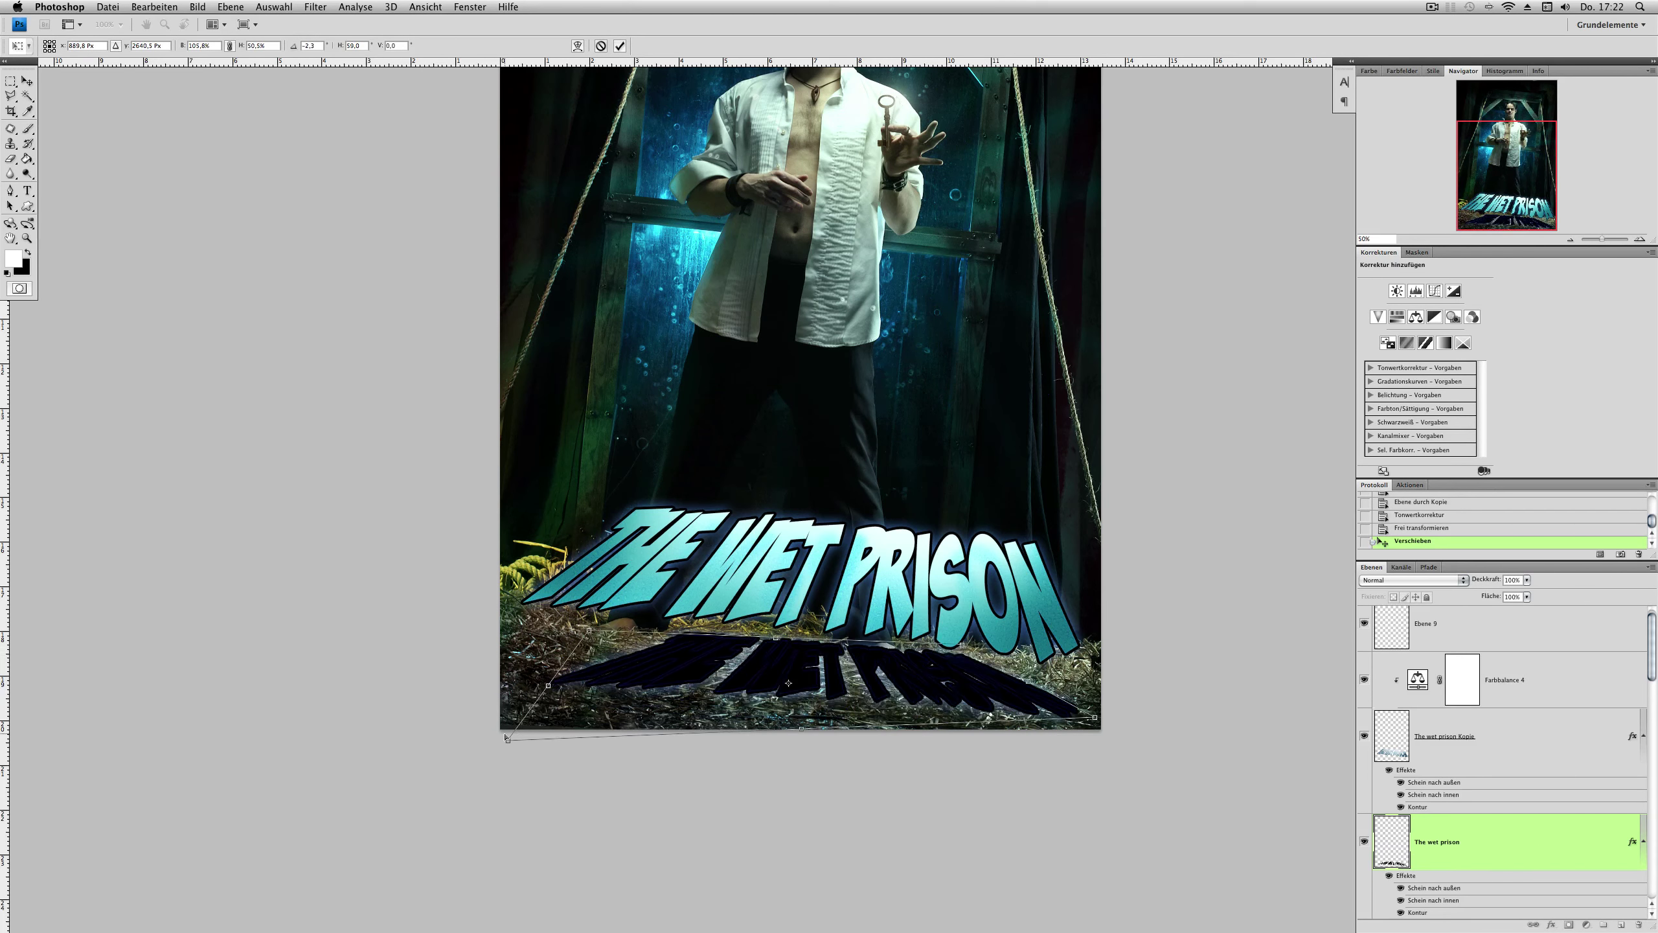
key(Return)
Step: Turn off the shadow copy's outer glow, inner glow and outline in Layer Style
double_click(1530, 888)
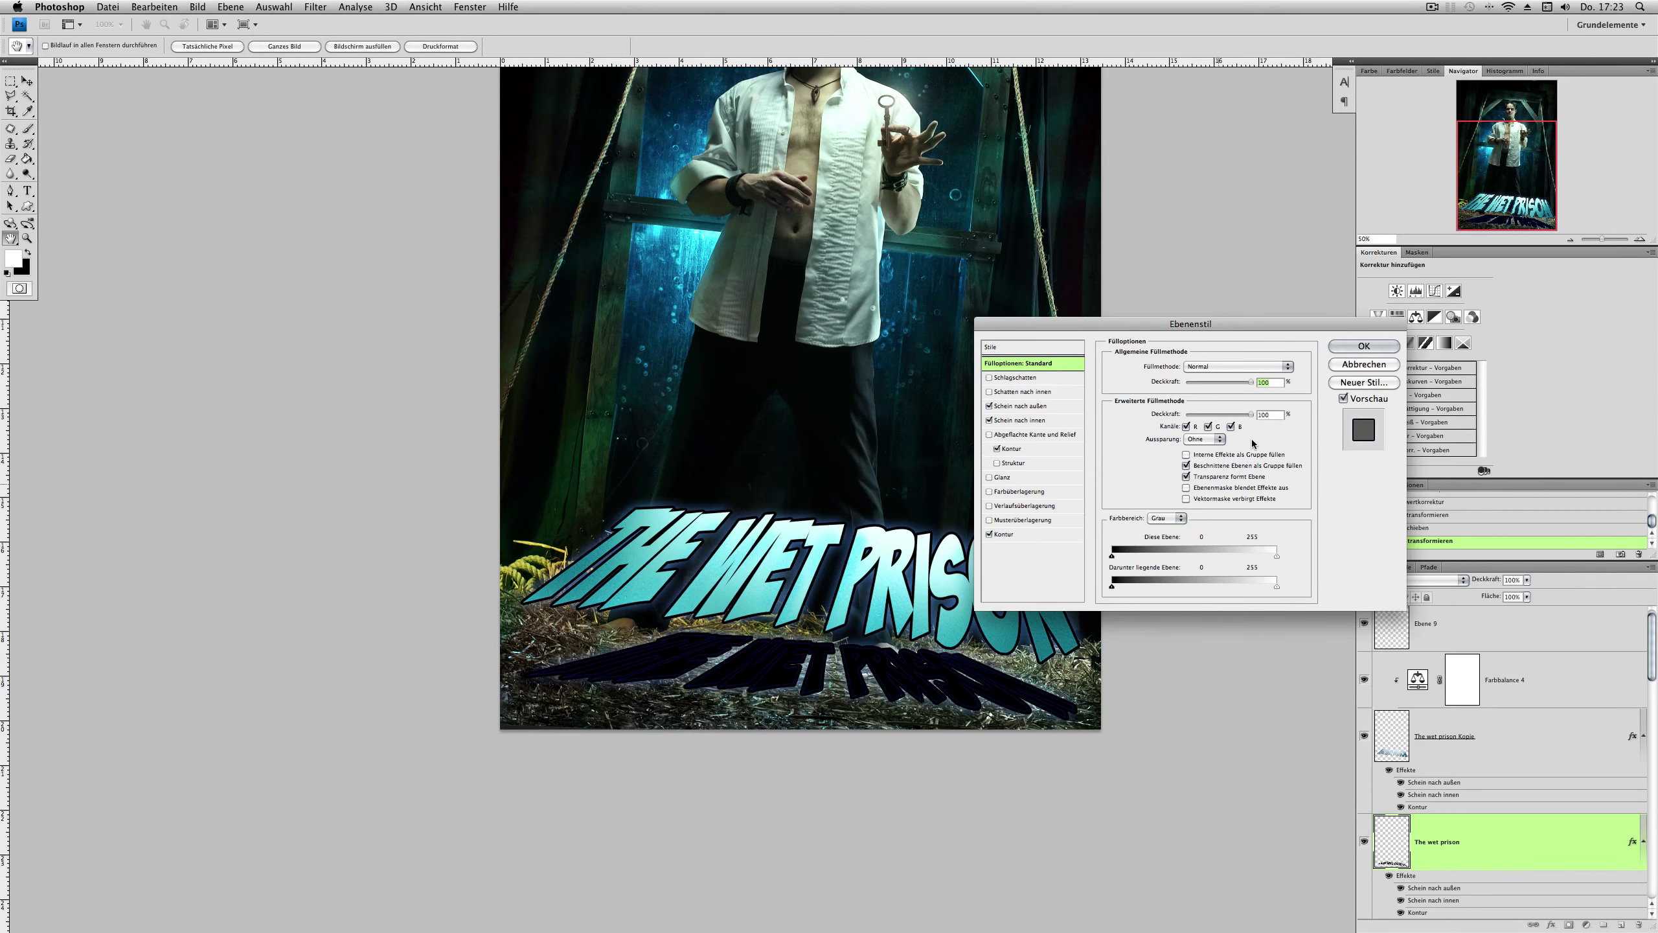
click(989, 405)
click(989, 420)
click(989, 534)
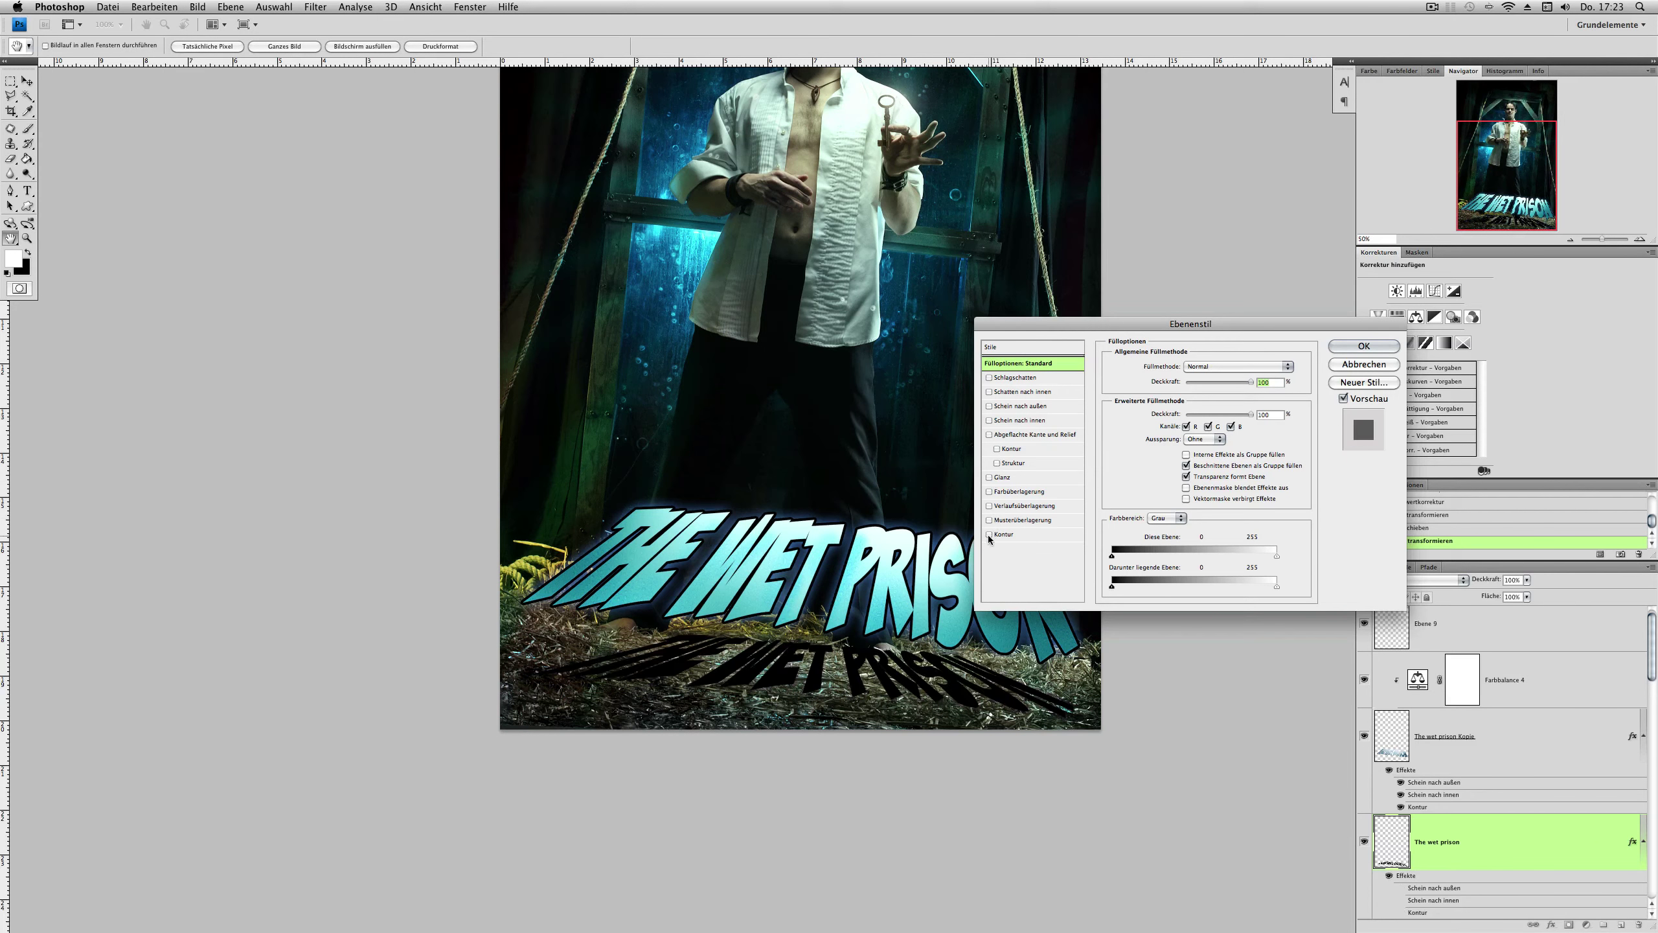
click(1363, 345)
Step: Apply a Gaussian Blur of radius 7.6 to the title copy
click(315, 7)
click(523, 282)
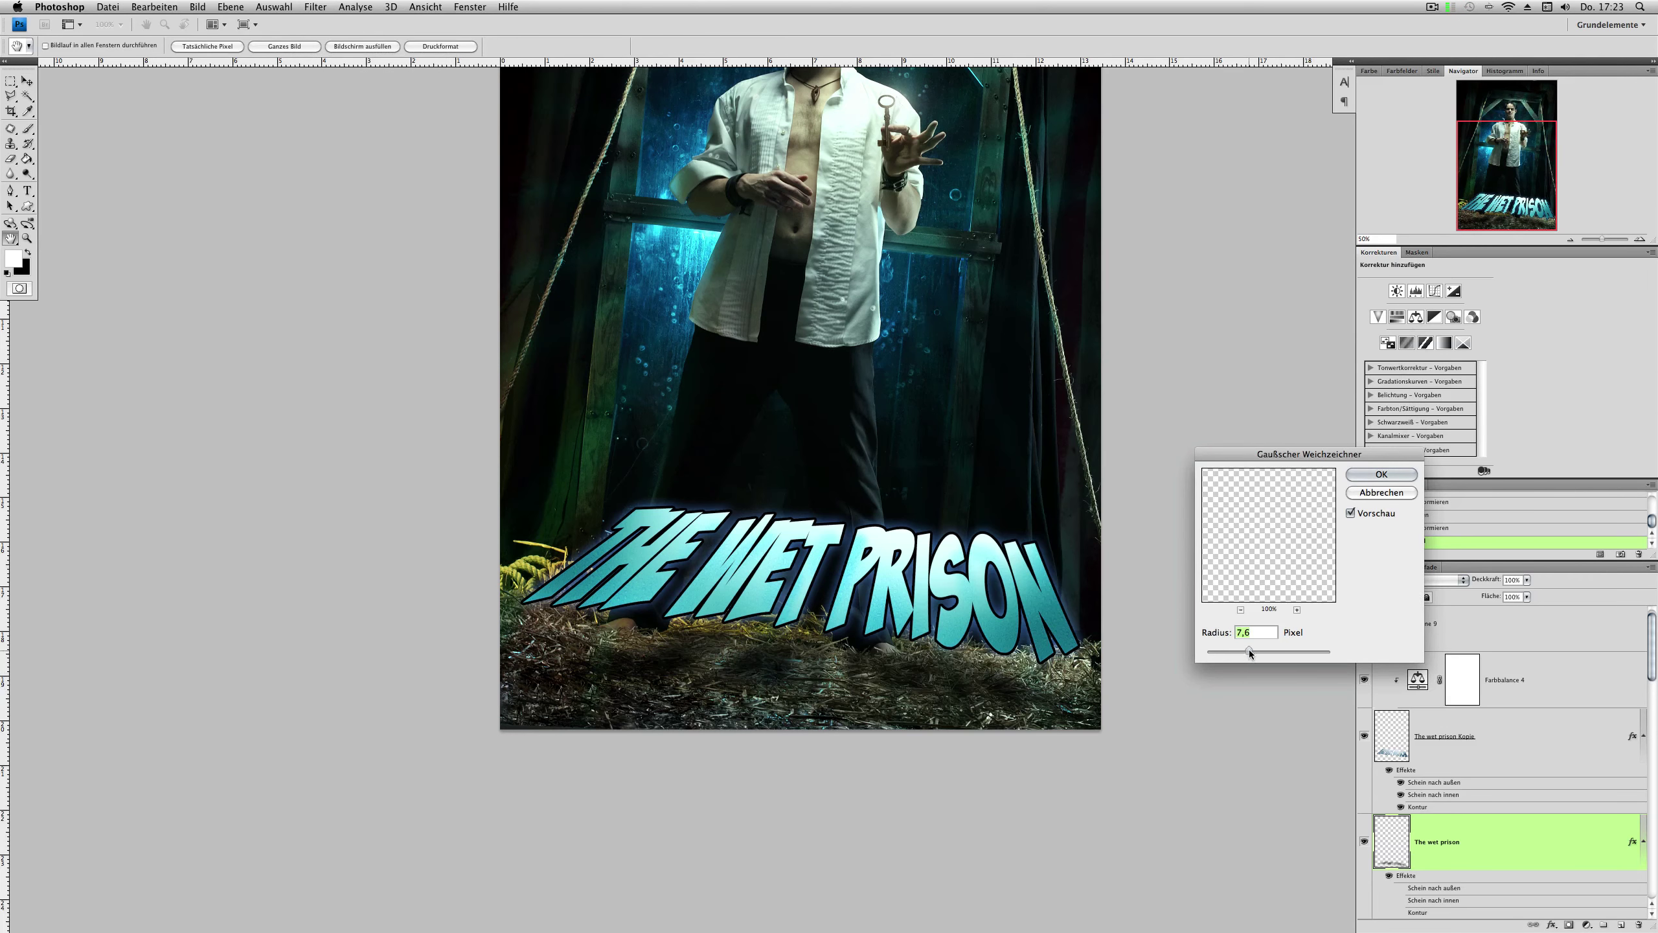
key(Return)
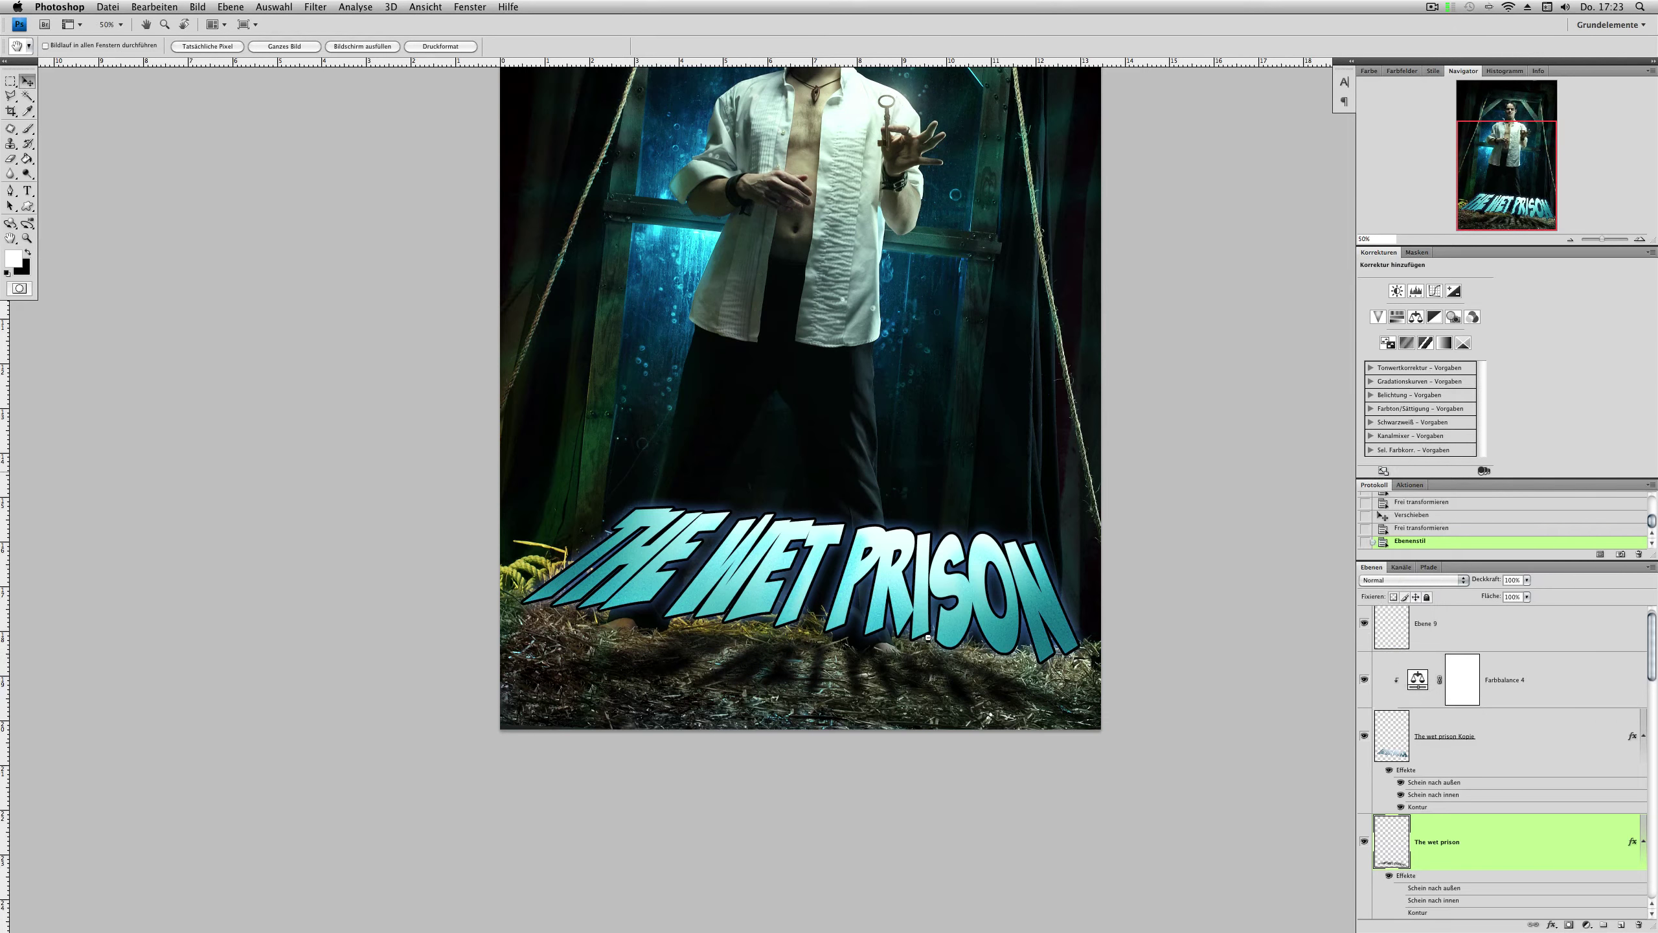
key(v)
click(1570, 239)
click(1570, 239)
Step: Load the title copy as a selection, shade its bottom with a large soft brush, and deselect
click(1392, 736)
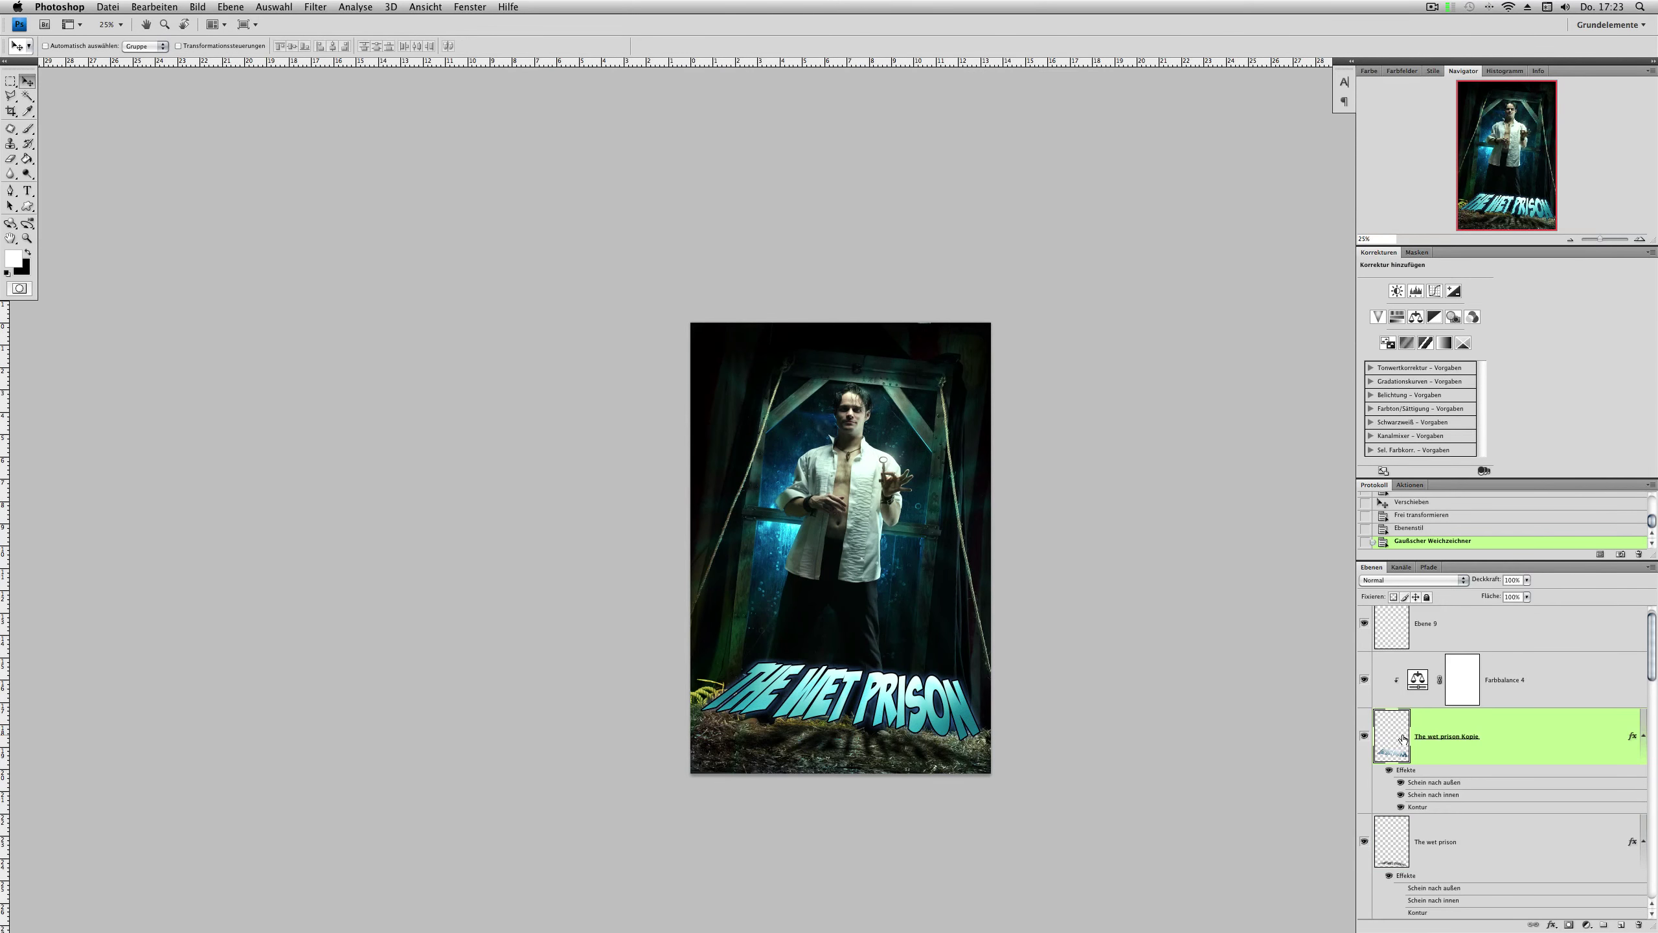
key(b)
key(x)
right_click(917, 405)
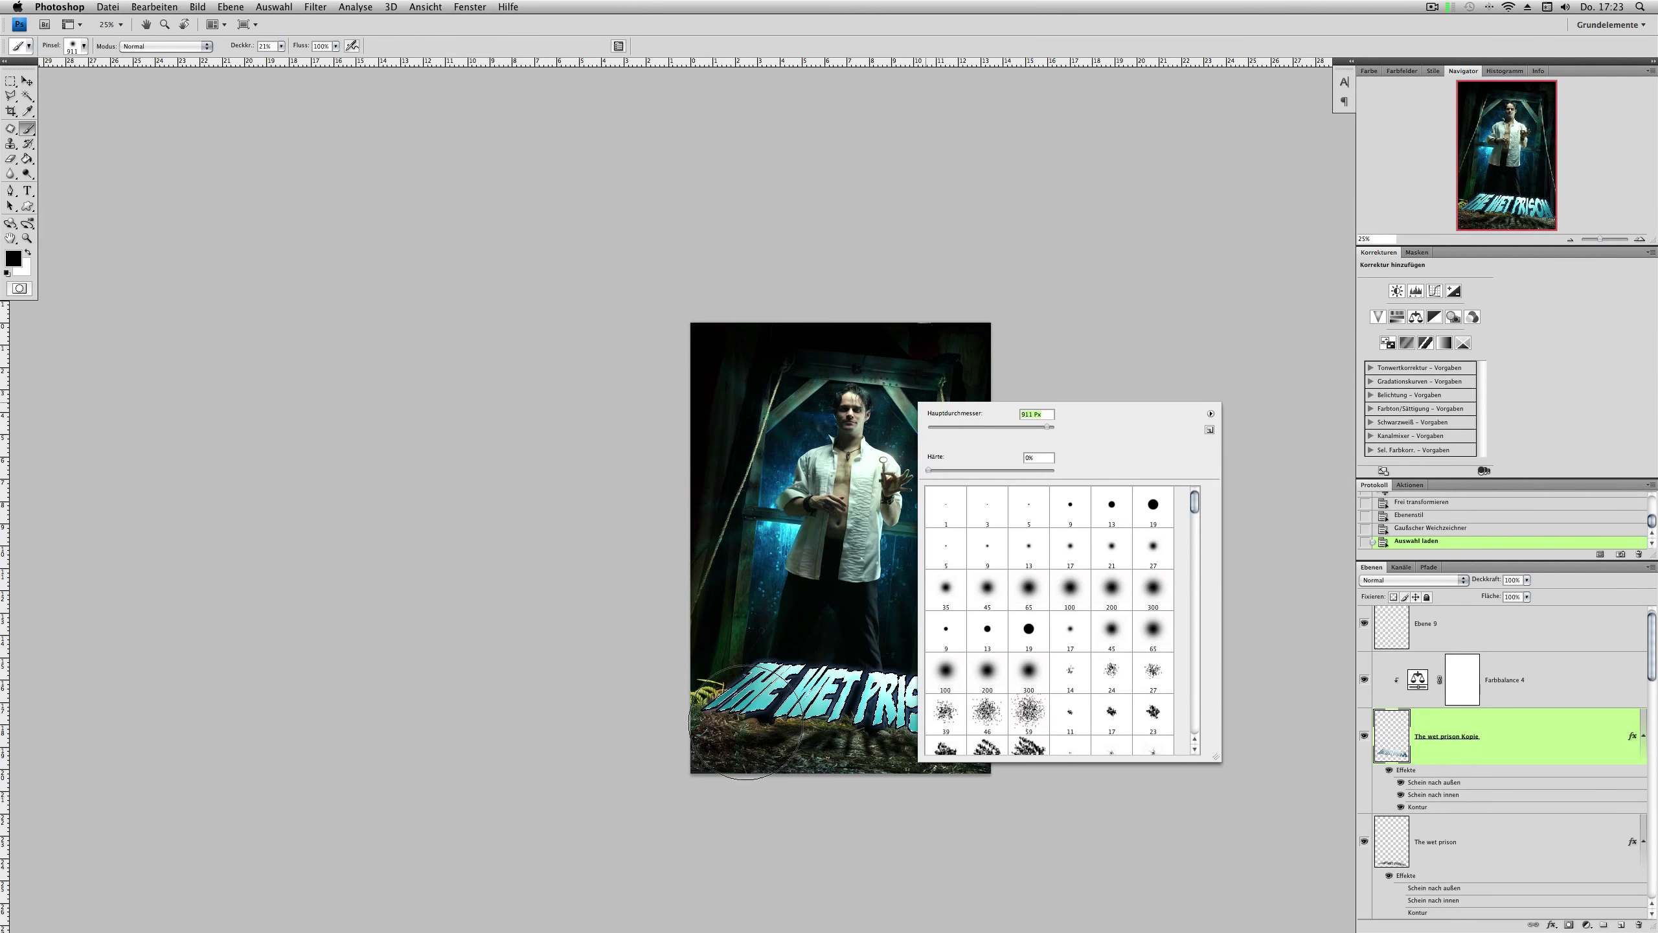
mouse_move(953, 705)
mouse_down()
mouse_move(714, 730)
mouse_move(953, 708)
mouse_move(735, 758)
mouse_move(943, 759)
mouse_up()
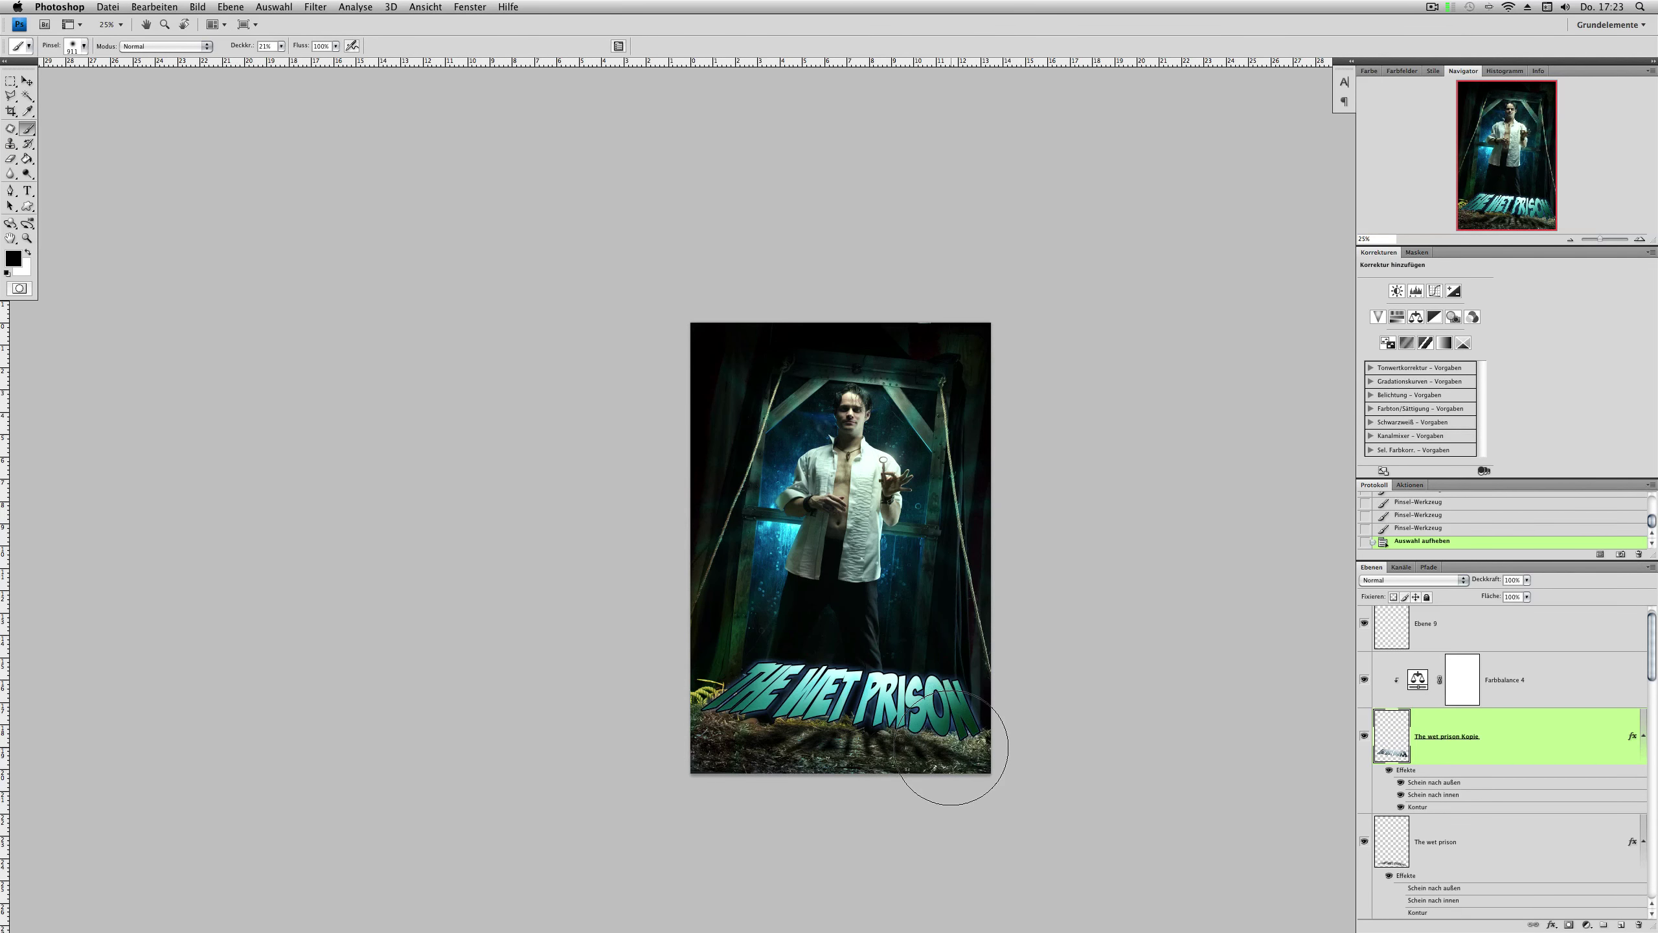
key(ctrl+d)
Step: Try a perspective transform on the title copy, undo it, and commit
key(ctrl+t)
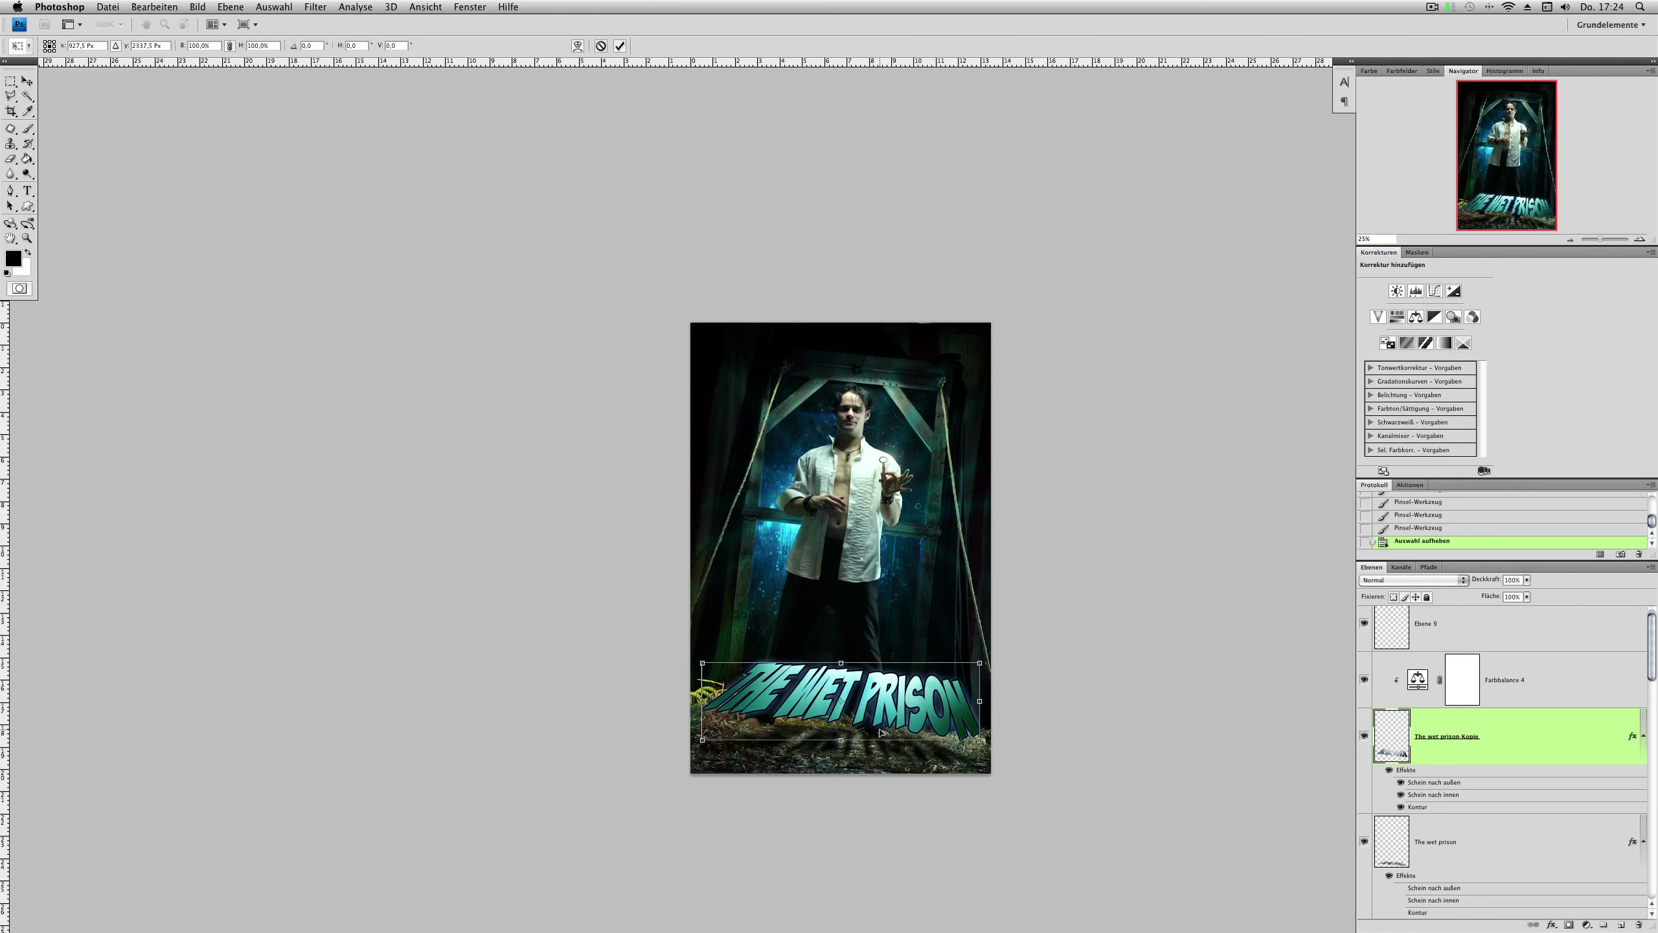
right_click(881, 733)
click(914, 790)
drag(979, 664, 967, 664)
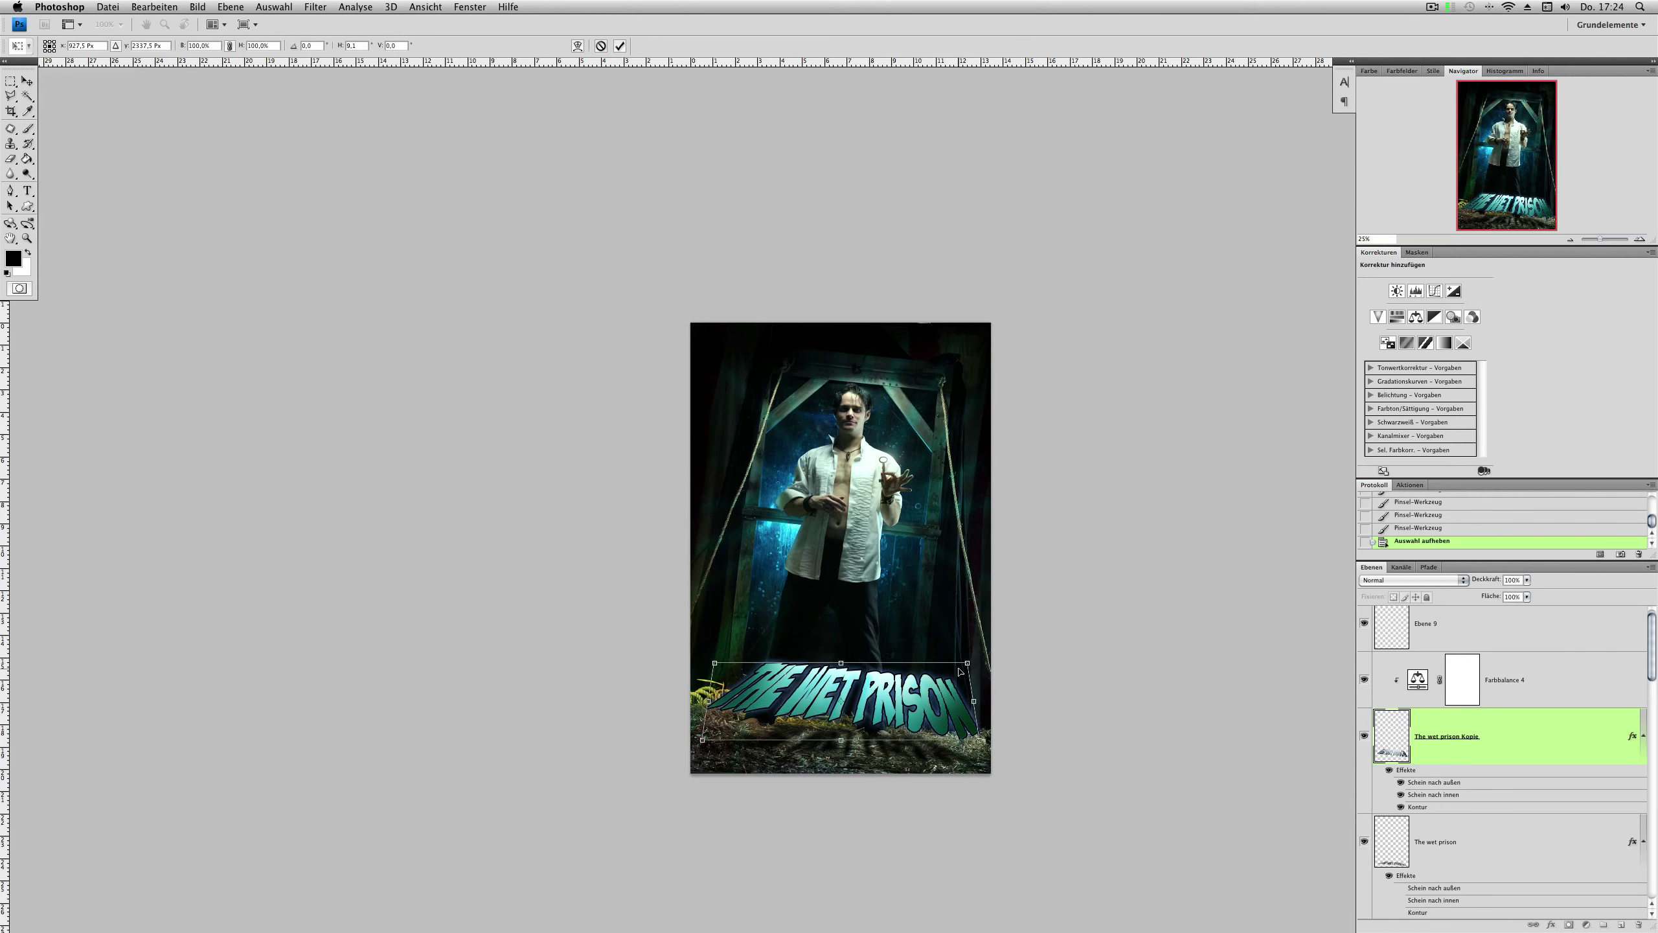
key(ctrl+z)
key(ctrl+z)
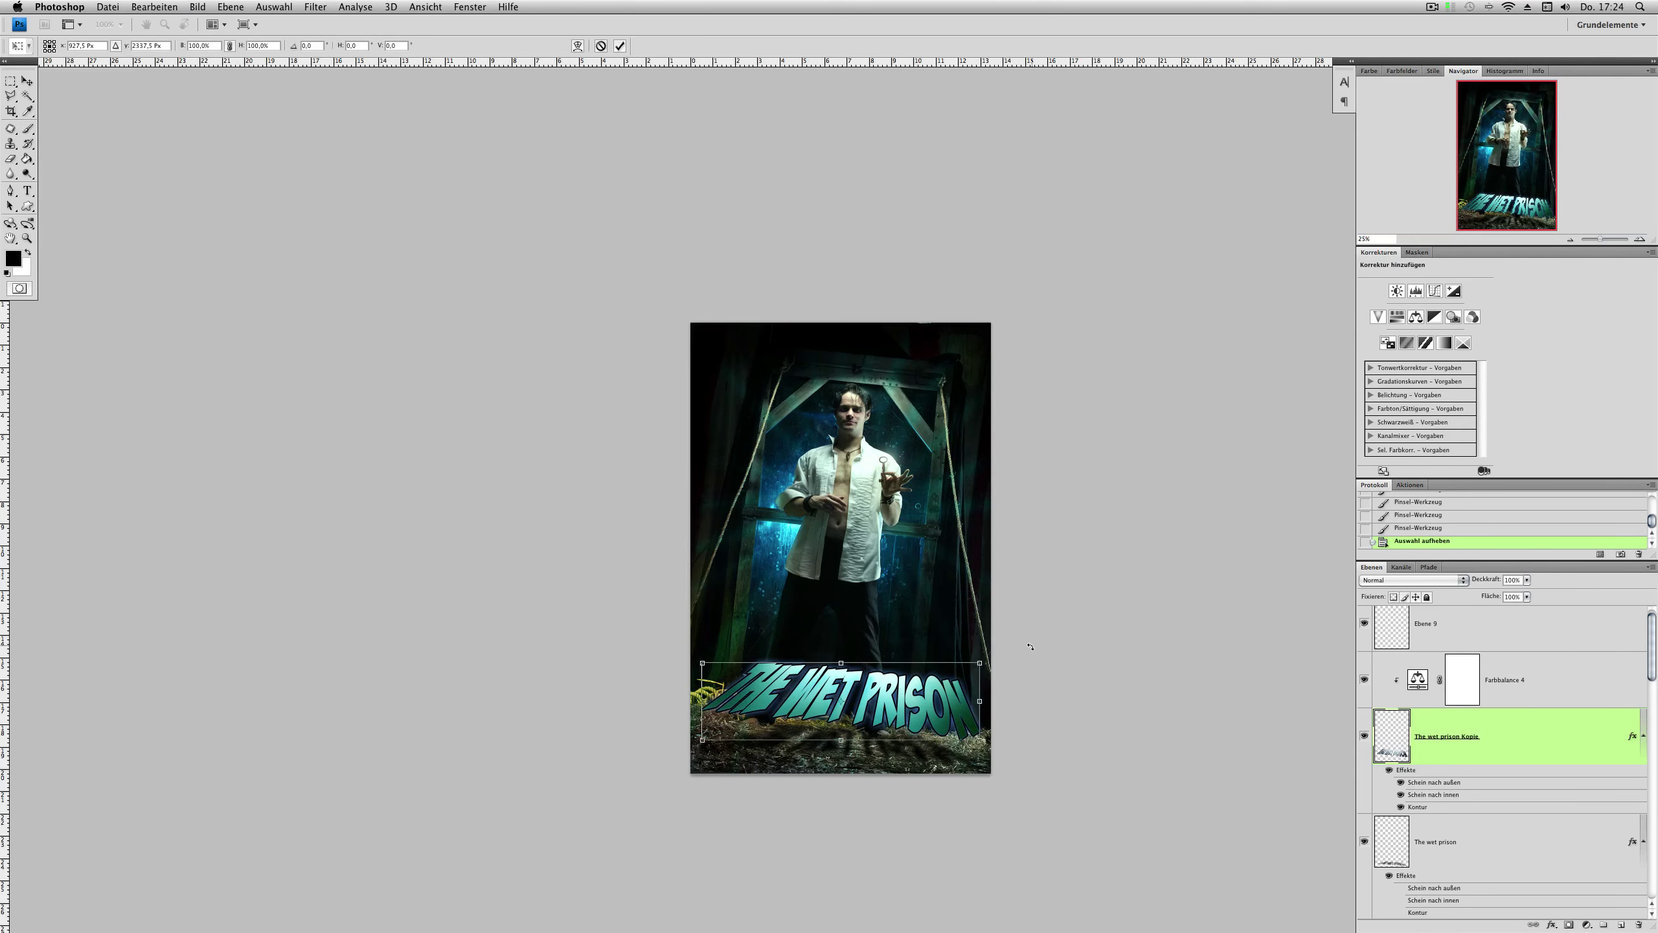
key(Return)
Step: On Ebene 9 at 100% zoom, paint a soft brush stroke below the title
key(b)
click(1391, 632)
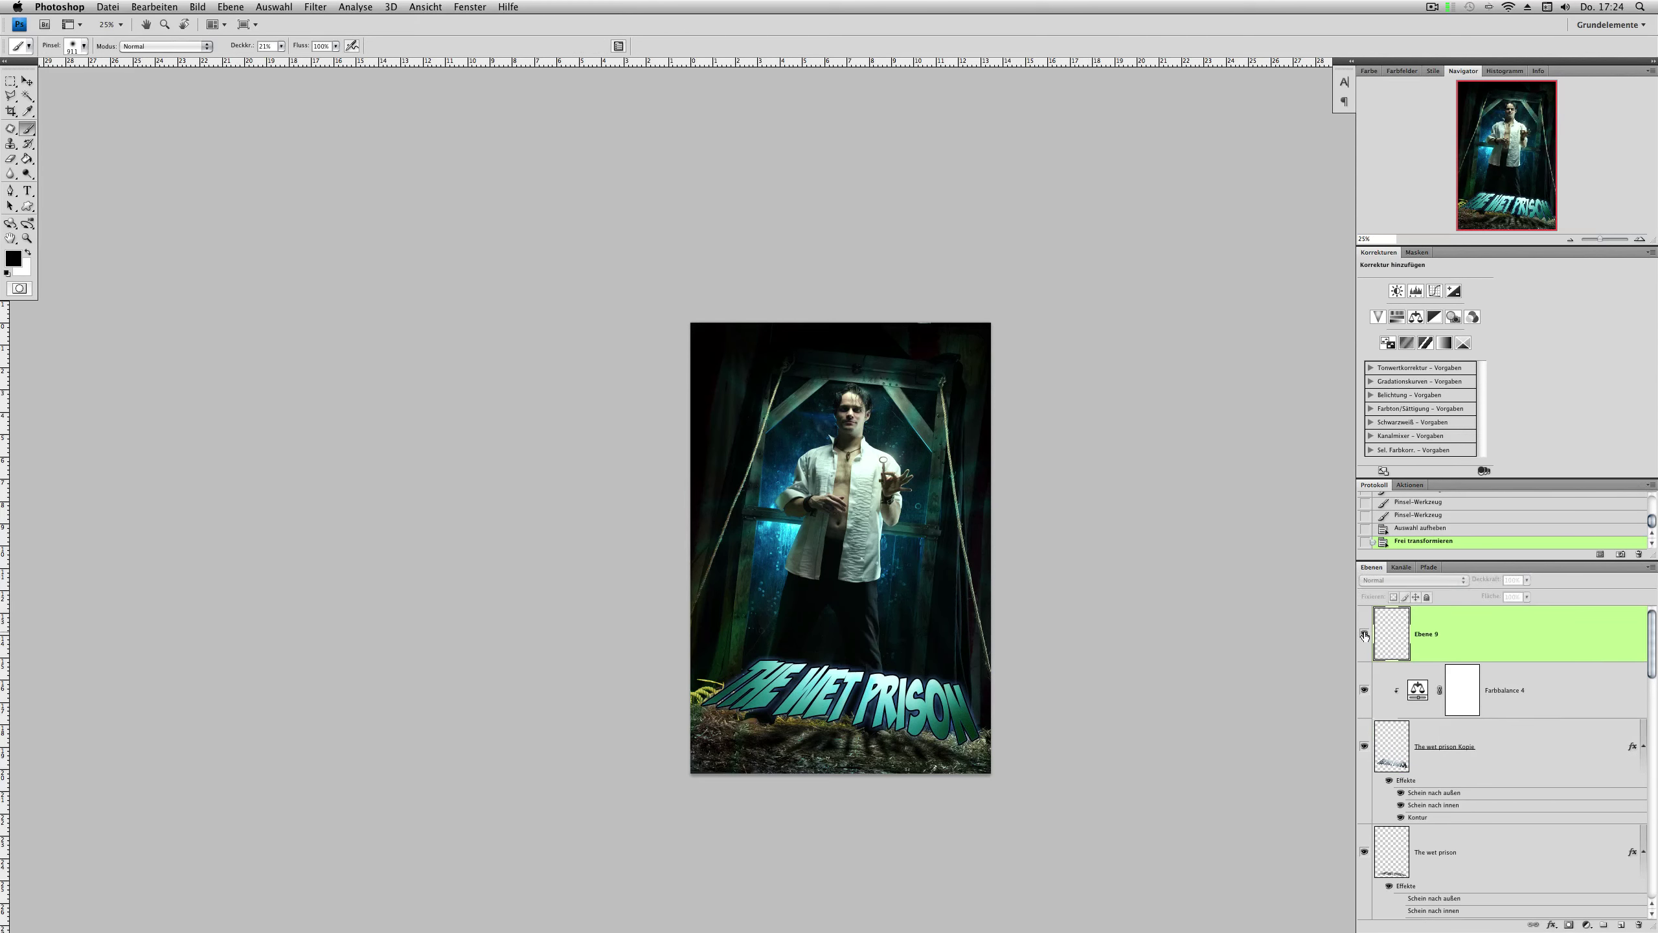
scroll(1013, 241, up, 5)
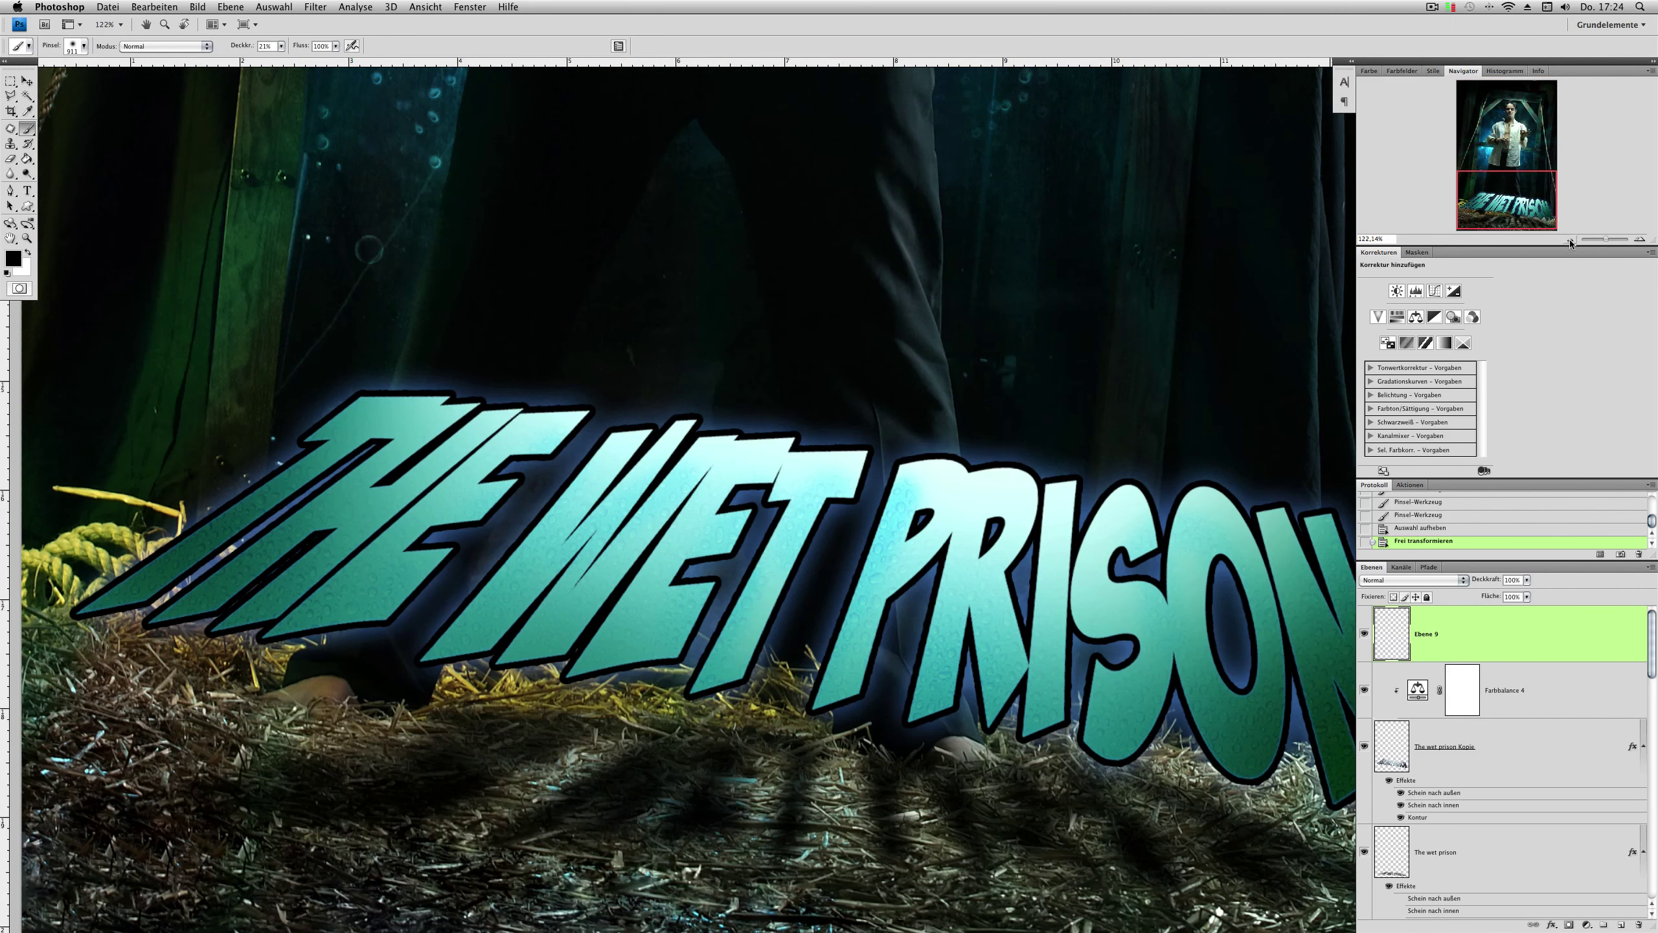
click(1569, 240)
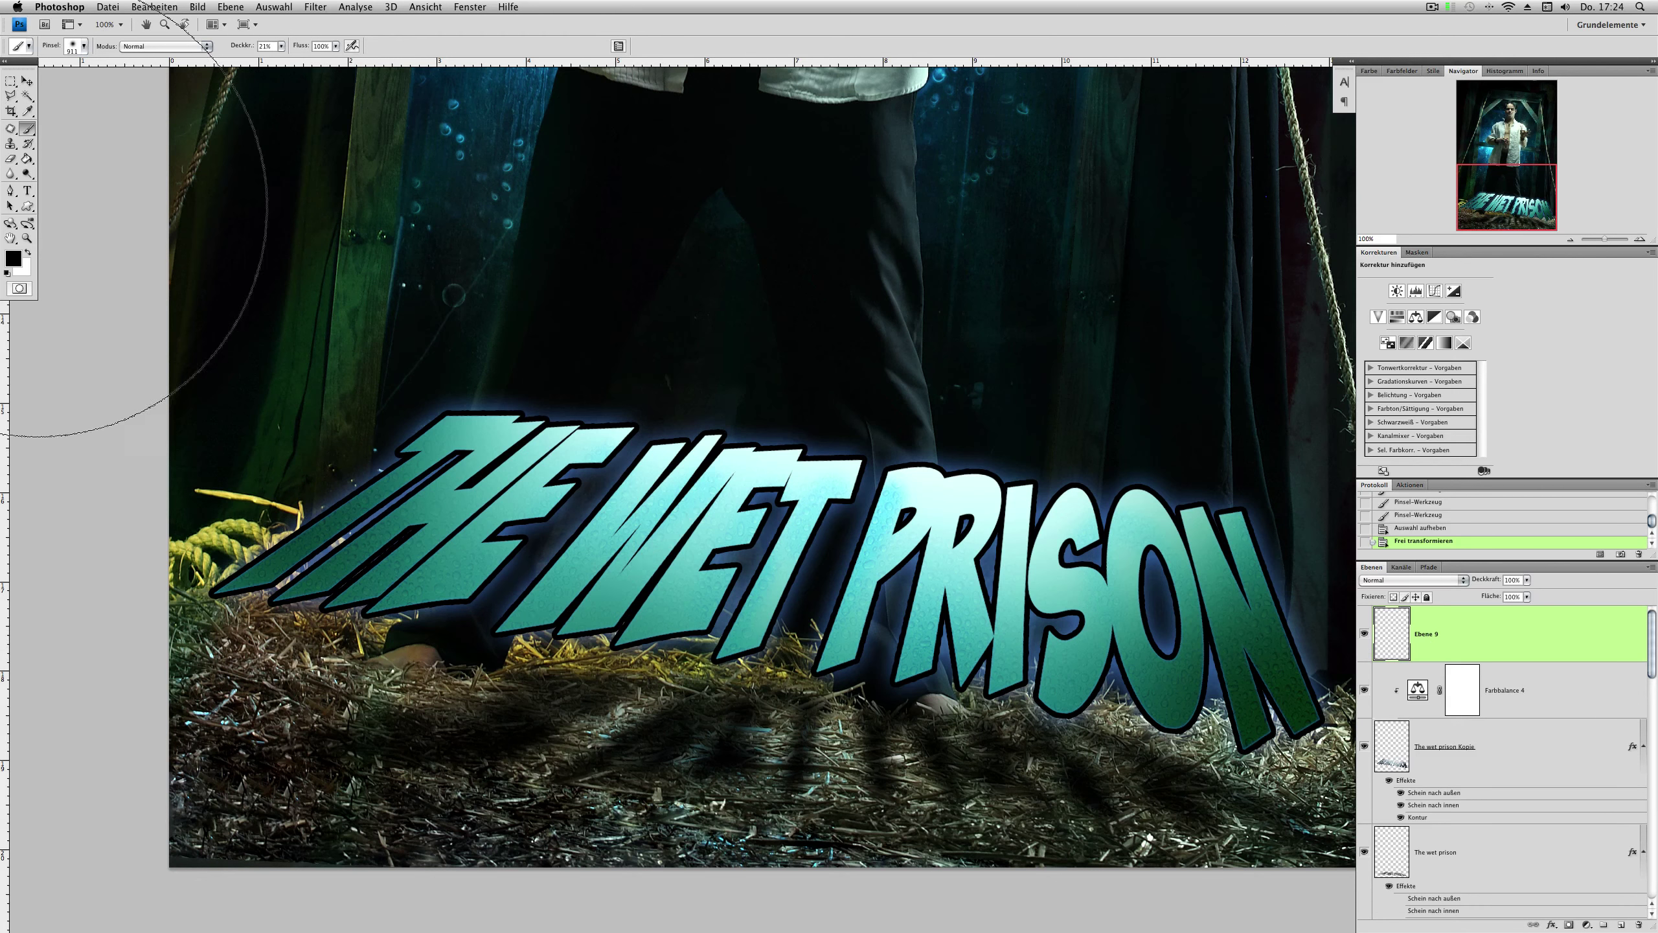
right_click(509, 317)
click(742, 605)
drag(376, 523, 370, 517)
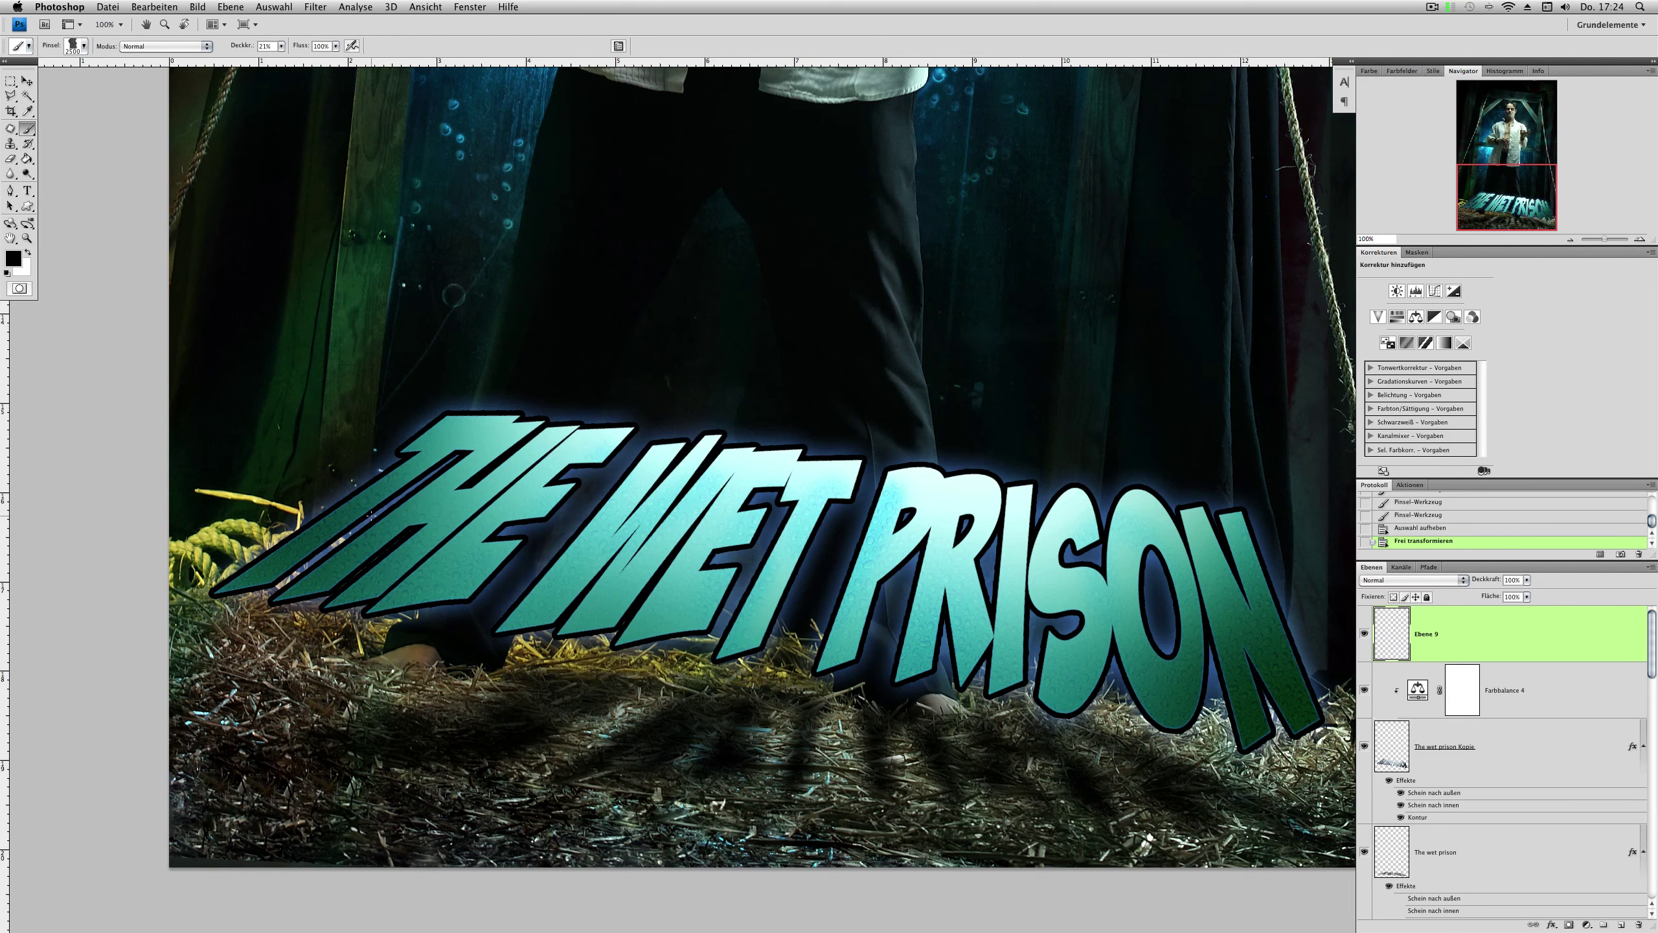
right_click(549, 356)
key(Return)
Step: Choose a chain brush, test-stamp chains, and step back through history to undo them
right_click(507, 526)
double_click(576, 646)
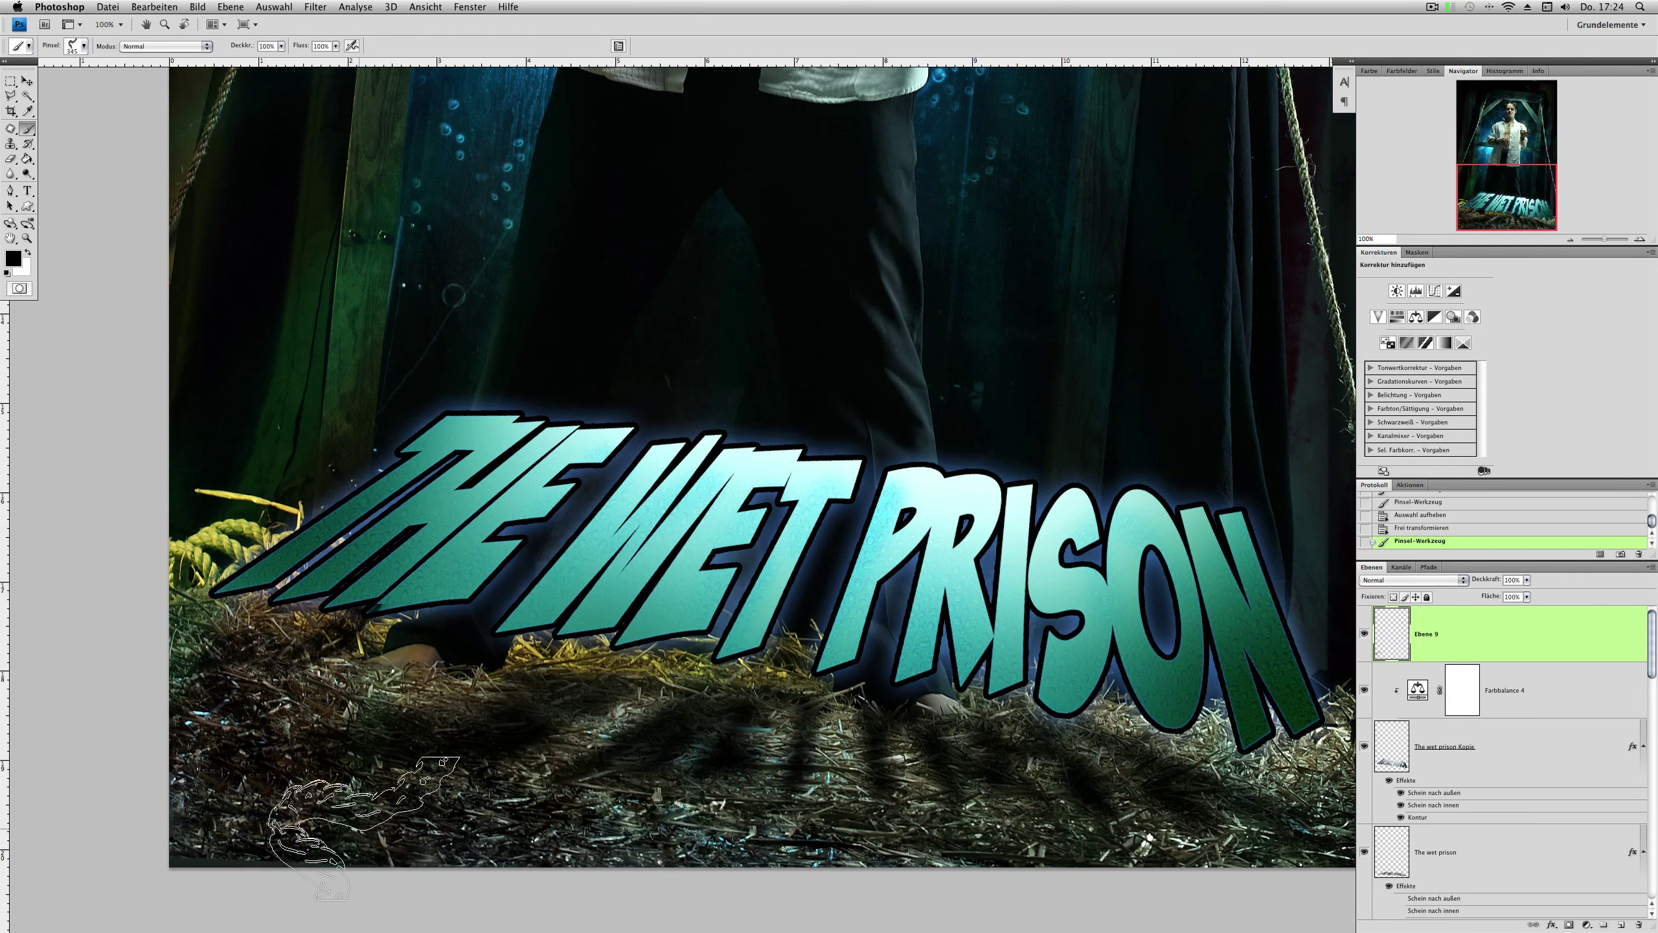
click(313, 686)
key(ctrl+j)
key(ctrl+j)
key(ctrl+j)
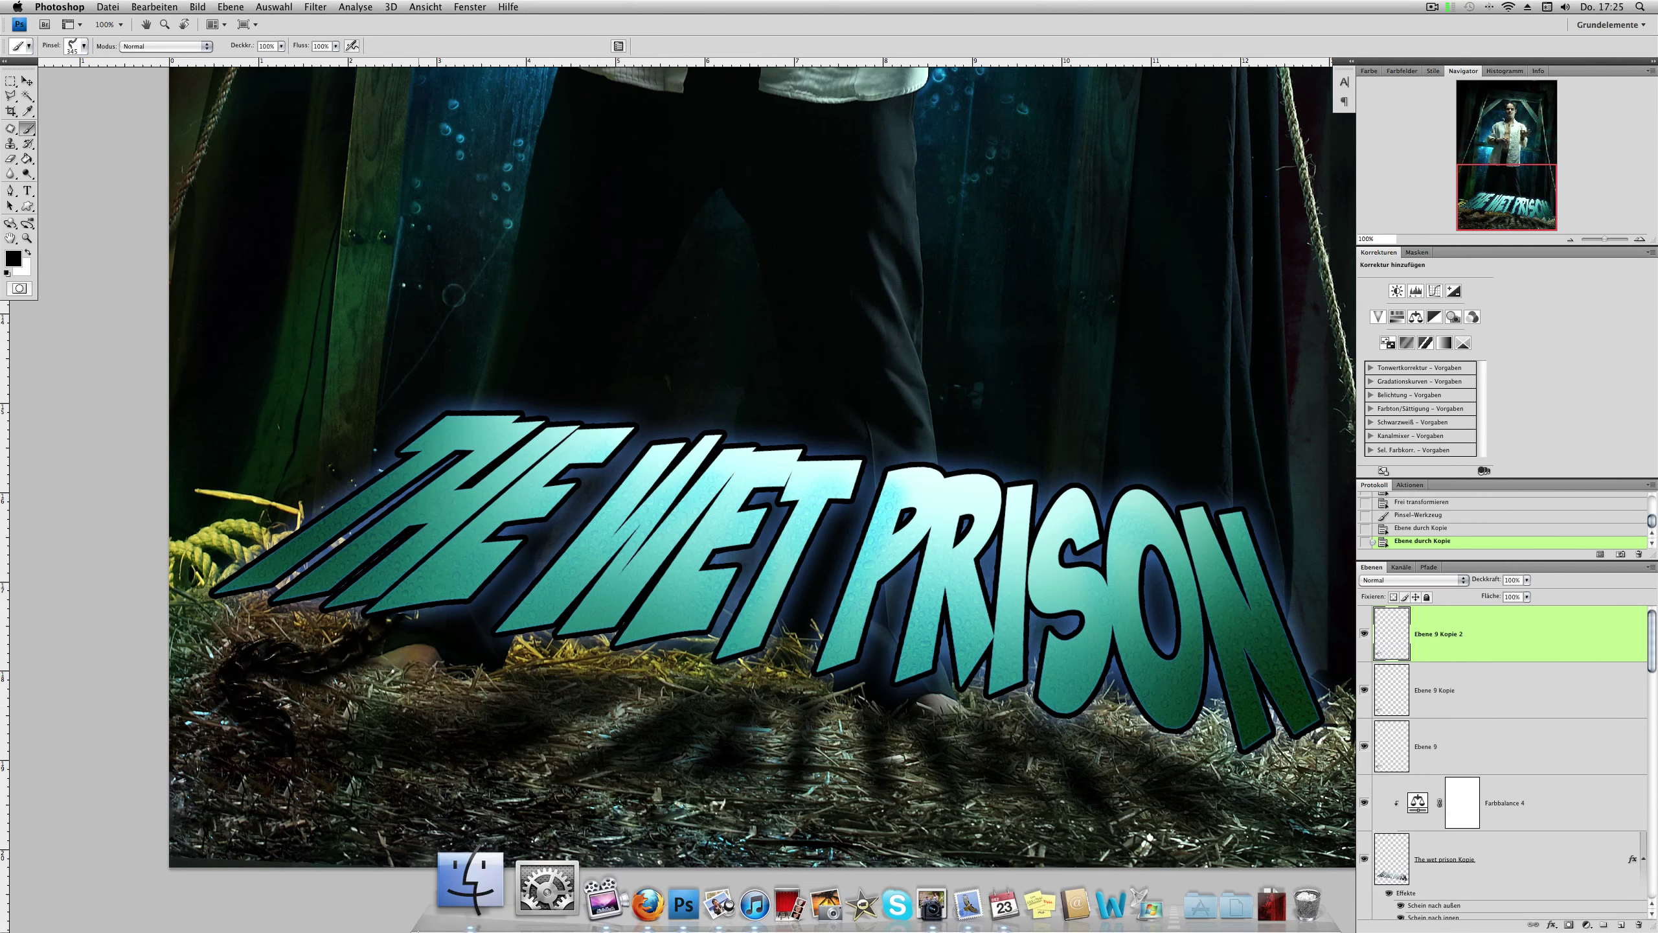
click(1436, 496)
right_click(1022, 689)
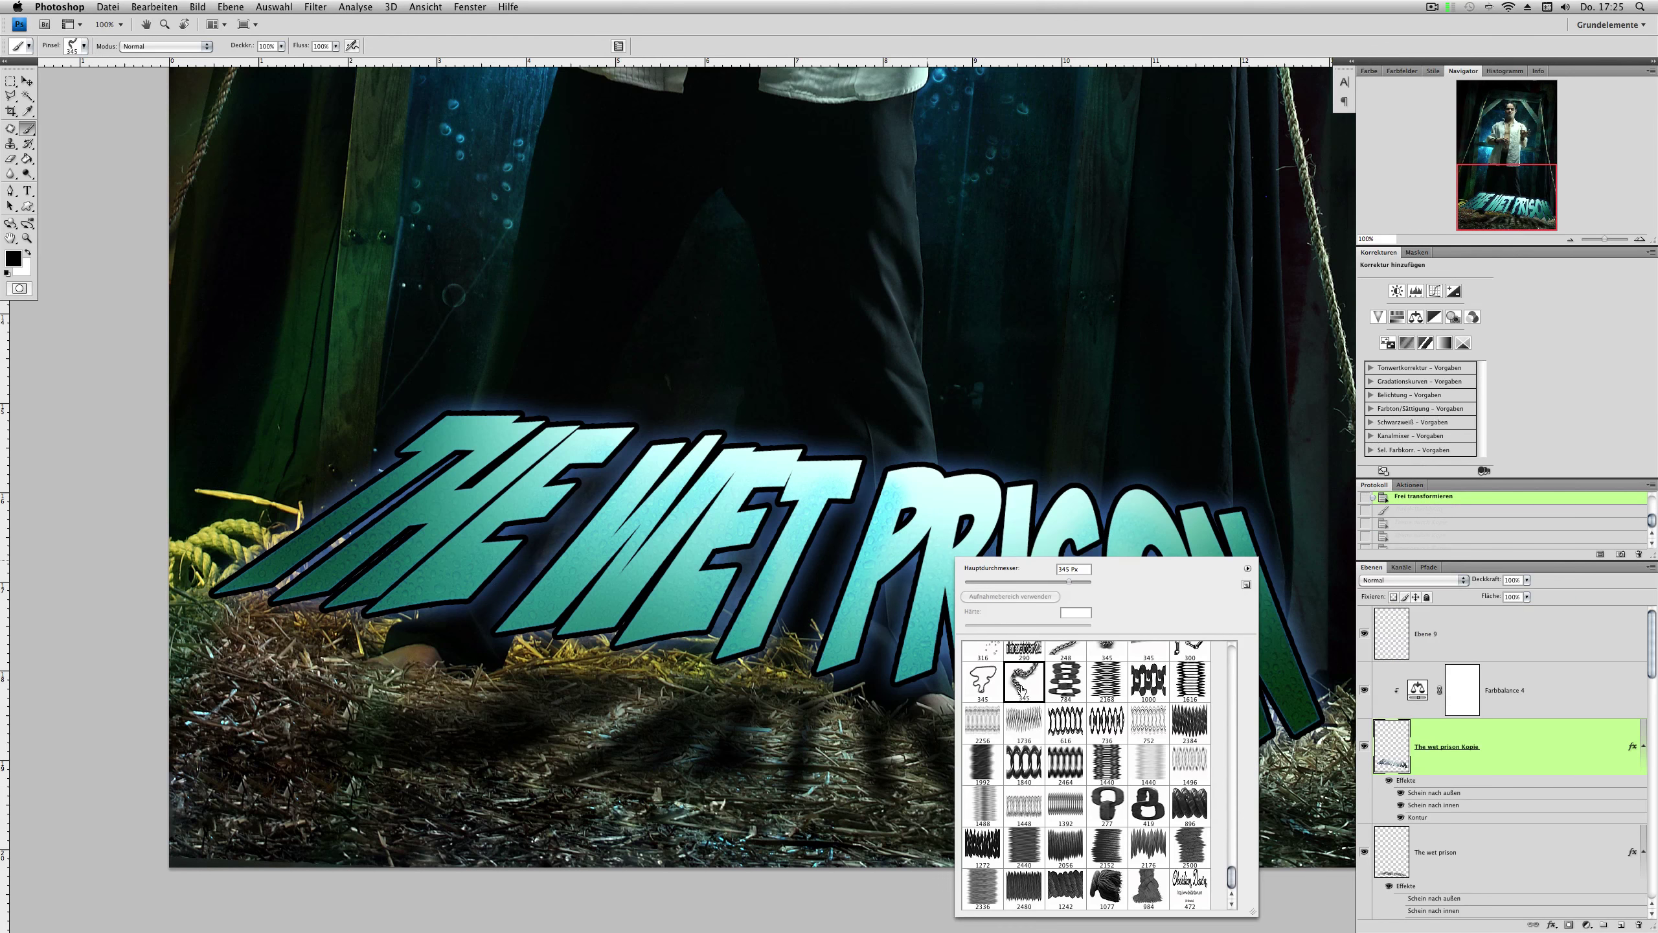
click(1065, 679)
key(Return)
right_click(907, 483)
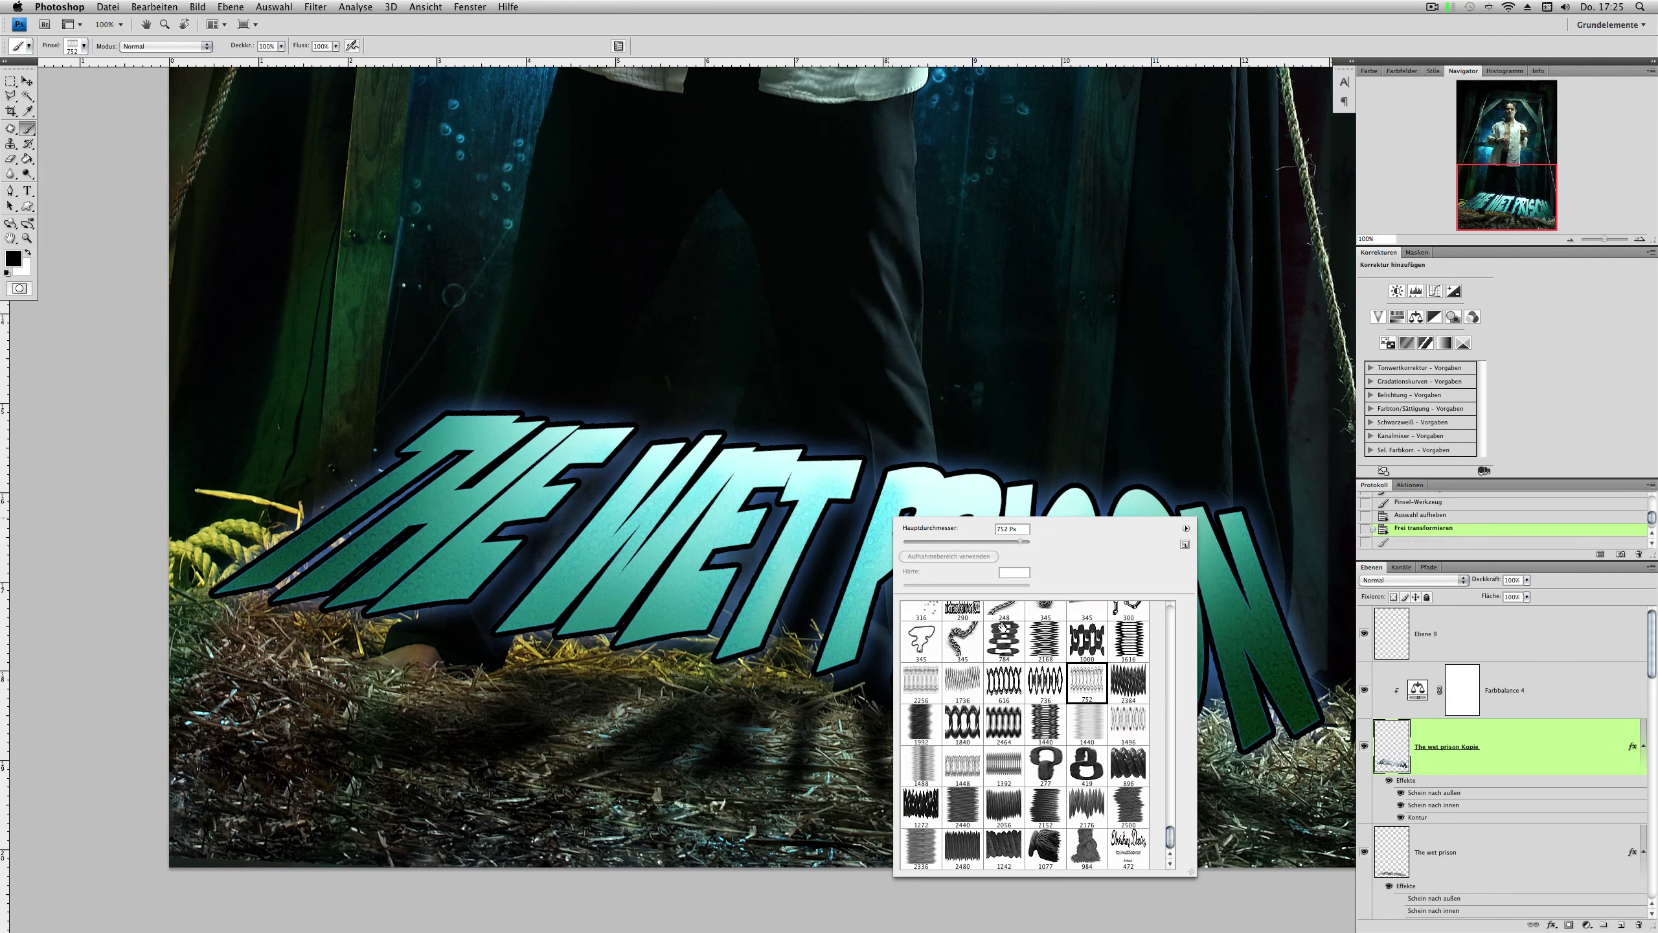
double_click(1066, 680)
click(787, 396)
key(ctrl+z)
Step: Enlarge the chain brush and stamp a dark chain left of the title on Ebene 9
click(1436, 634)
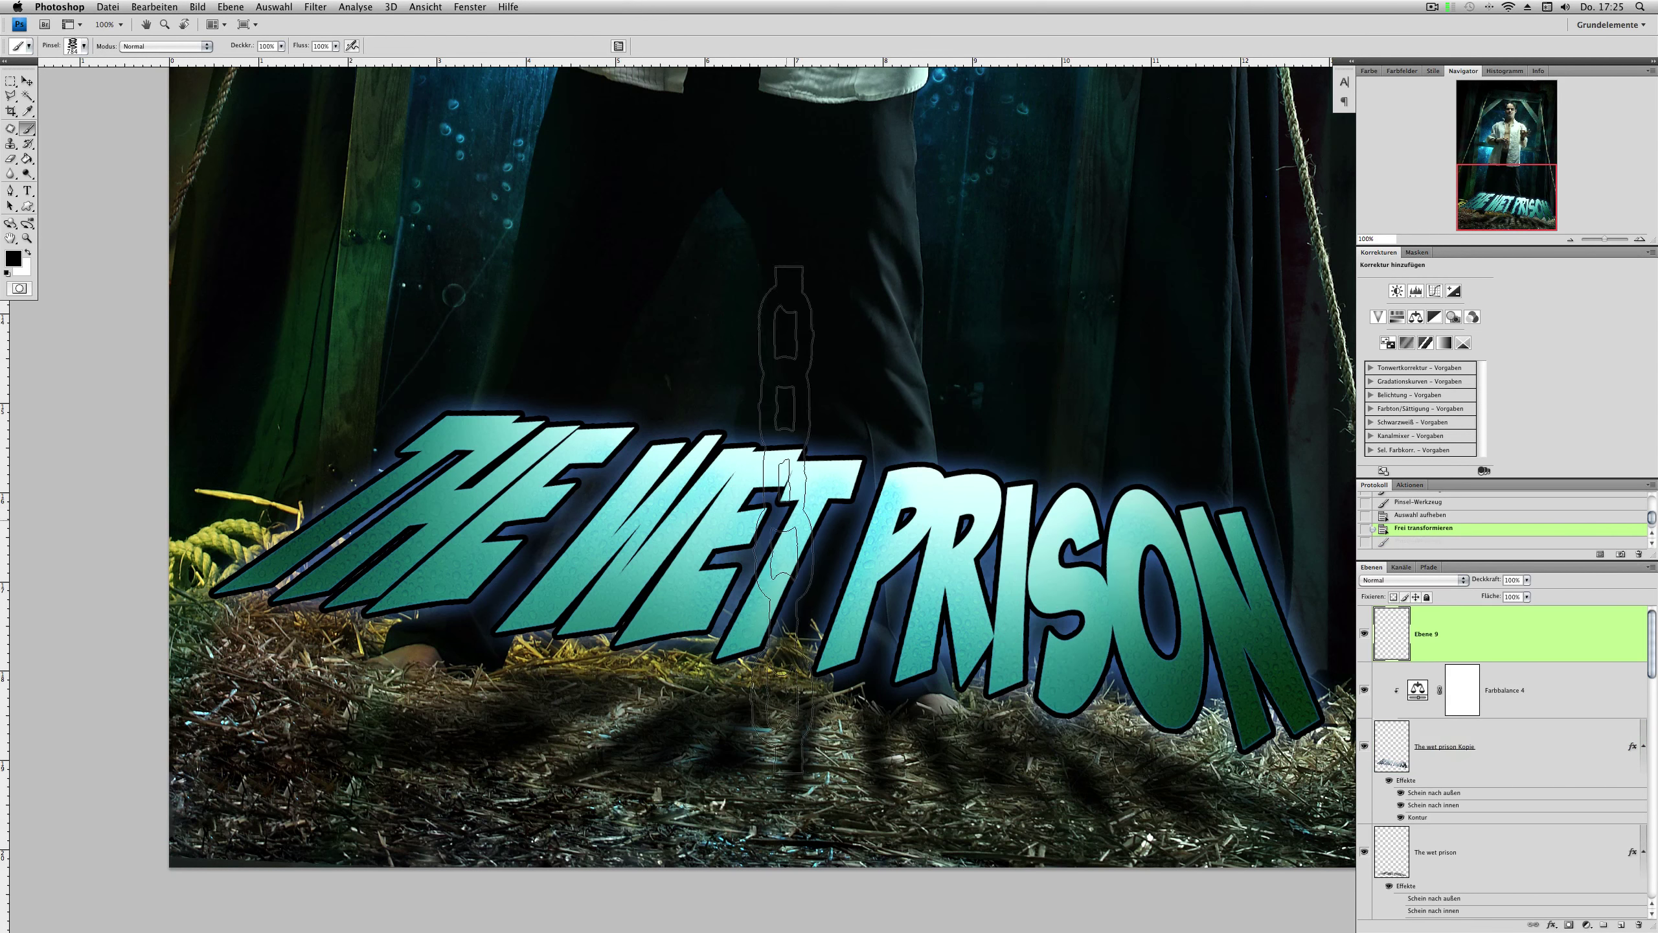
click(781, 519)
key(ctrl+z)
right_click(533, 574)
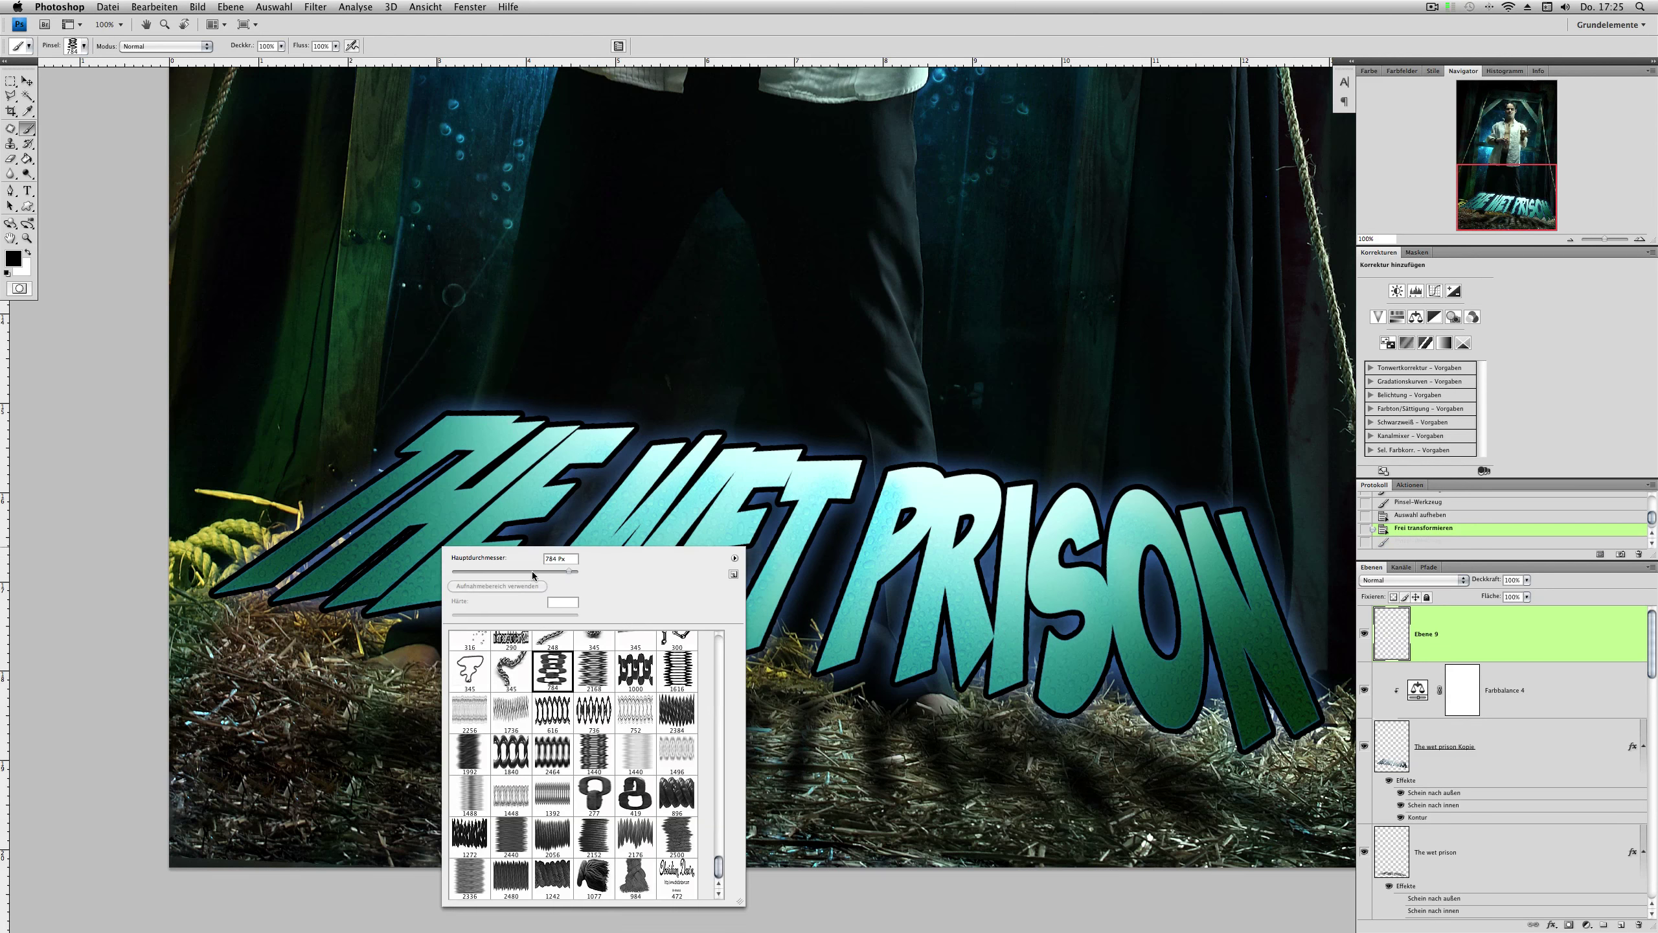
drag(559, 571, 568, 571)
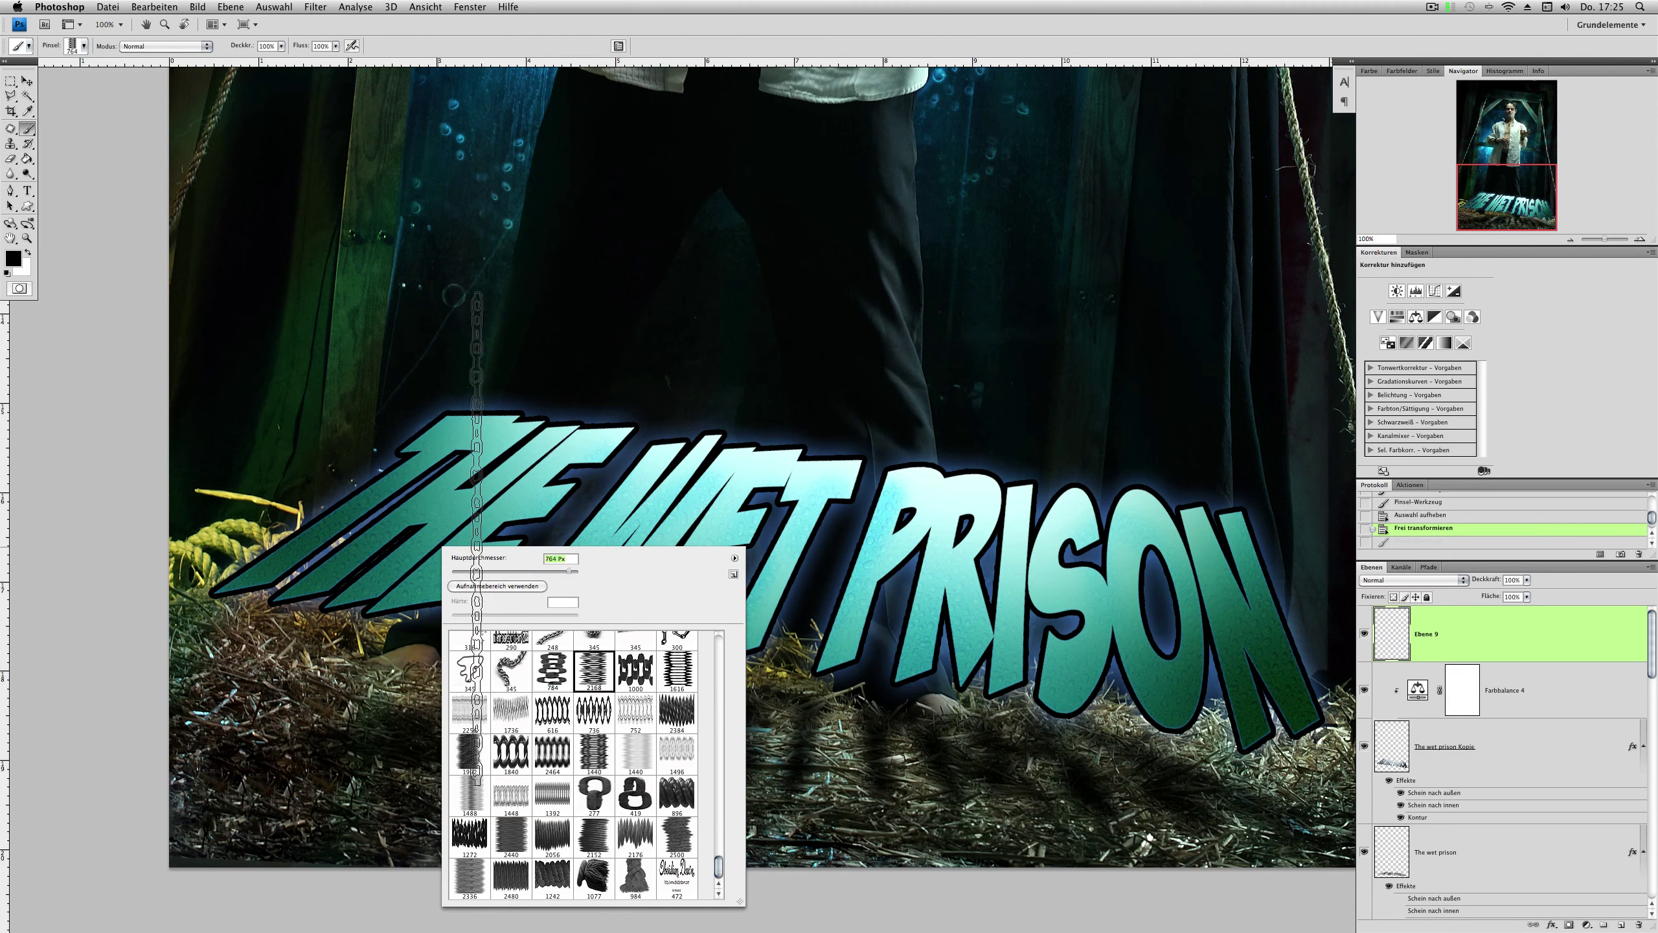
click(426, 536)
right_click(675, 696)
key(ctrl+z)
click(383, 586)
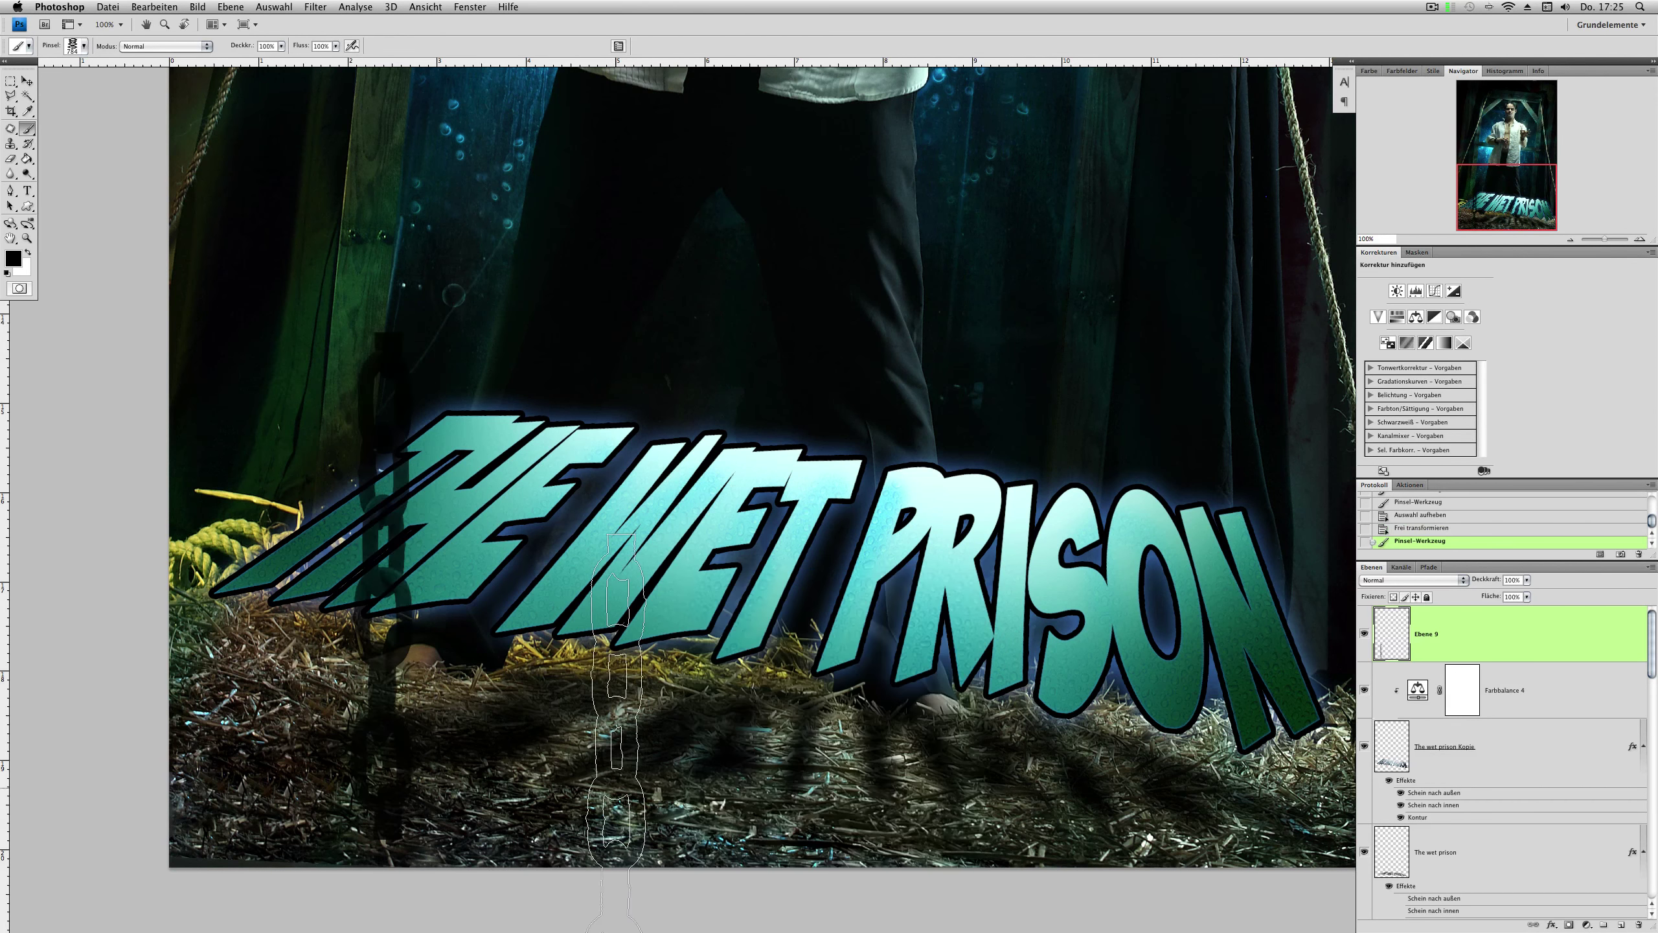
Step: Rotate the chain under the title, move it below the text layers, and darken it
key(ctrl+t)
drag(479, 370, 130, 888)
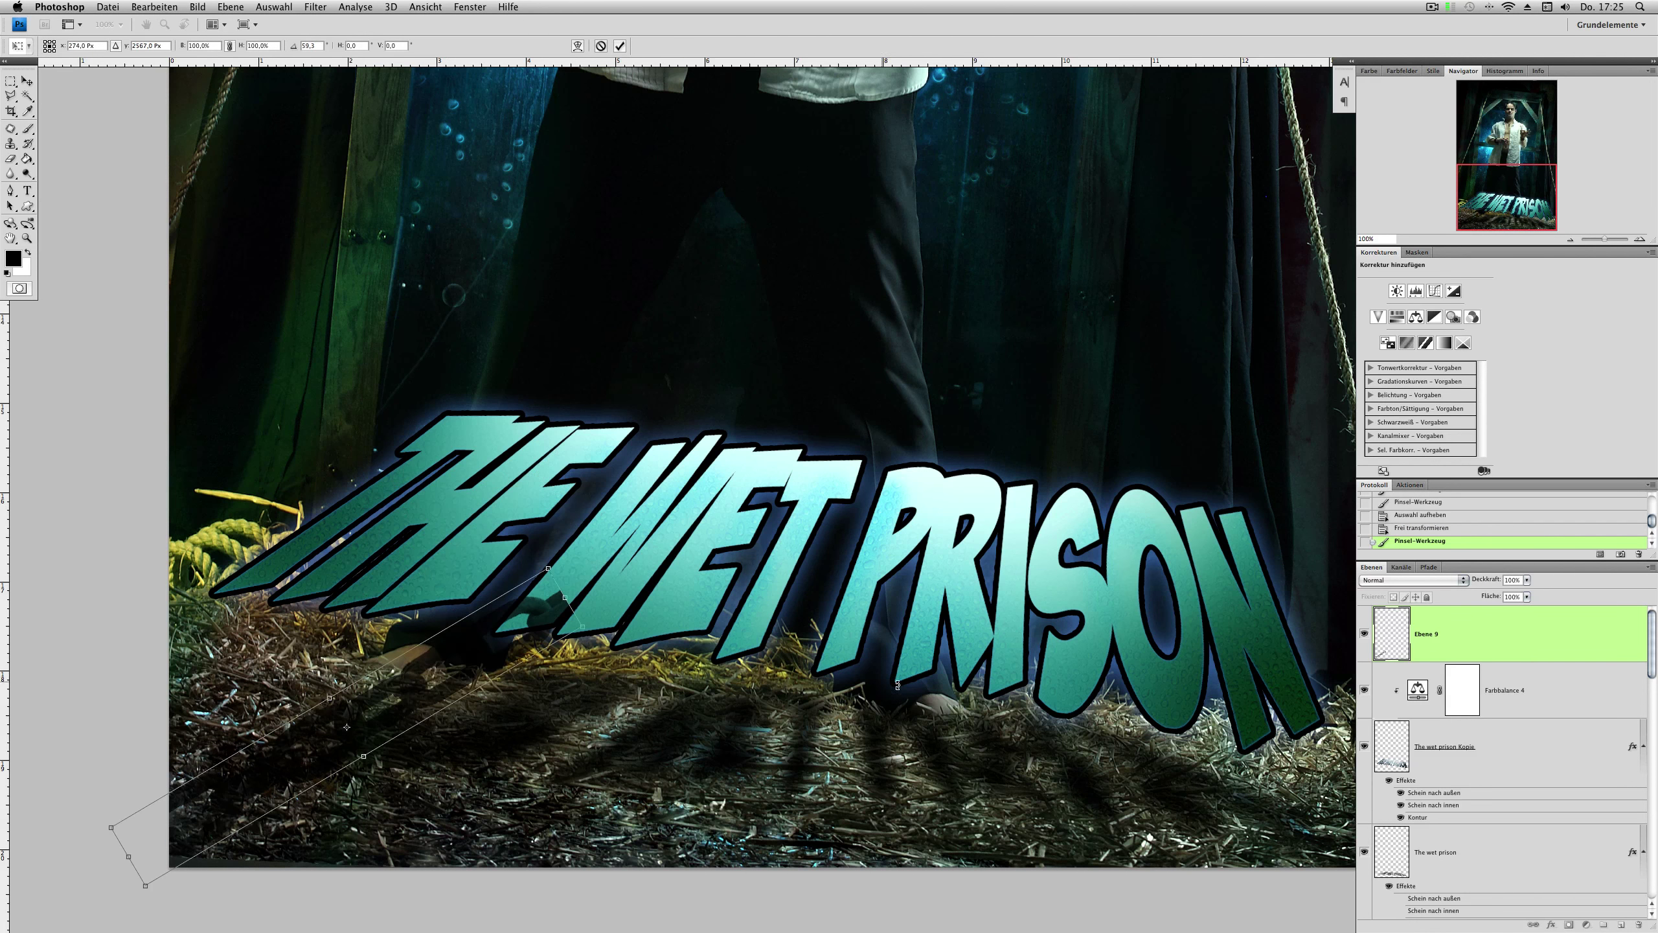
key(Return)
key(ctrl+bracketleft)
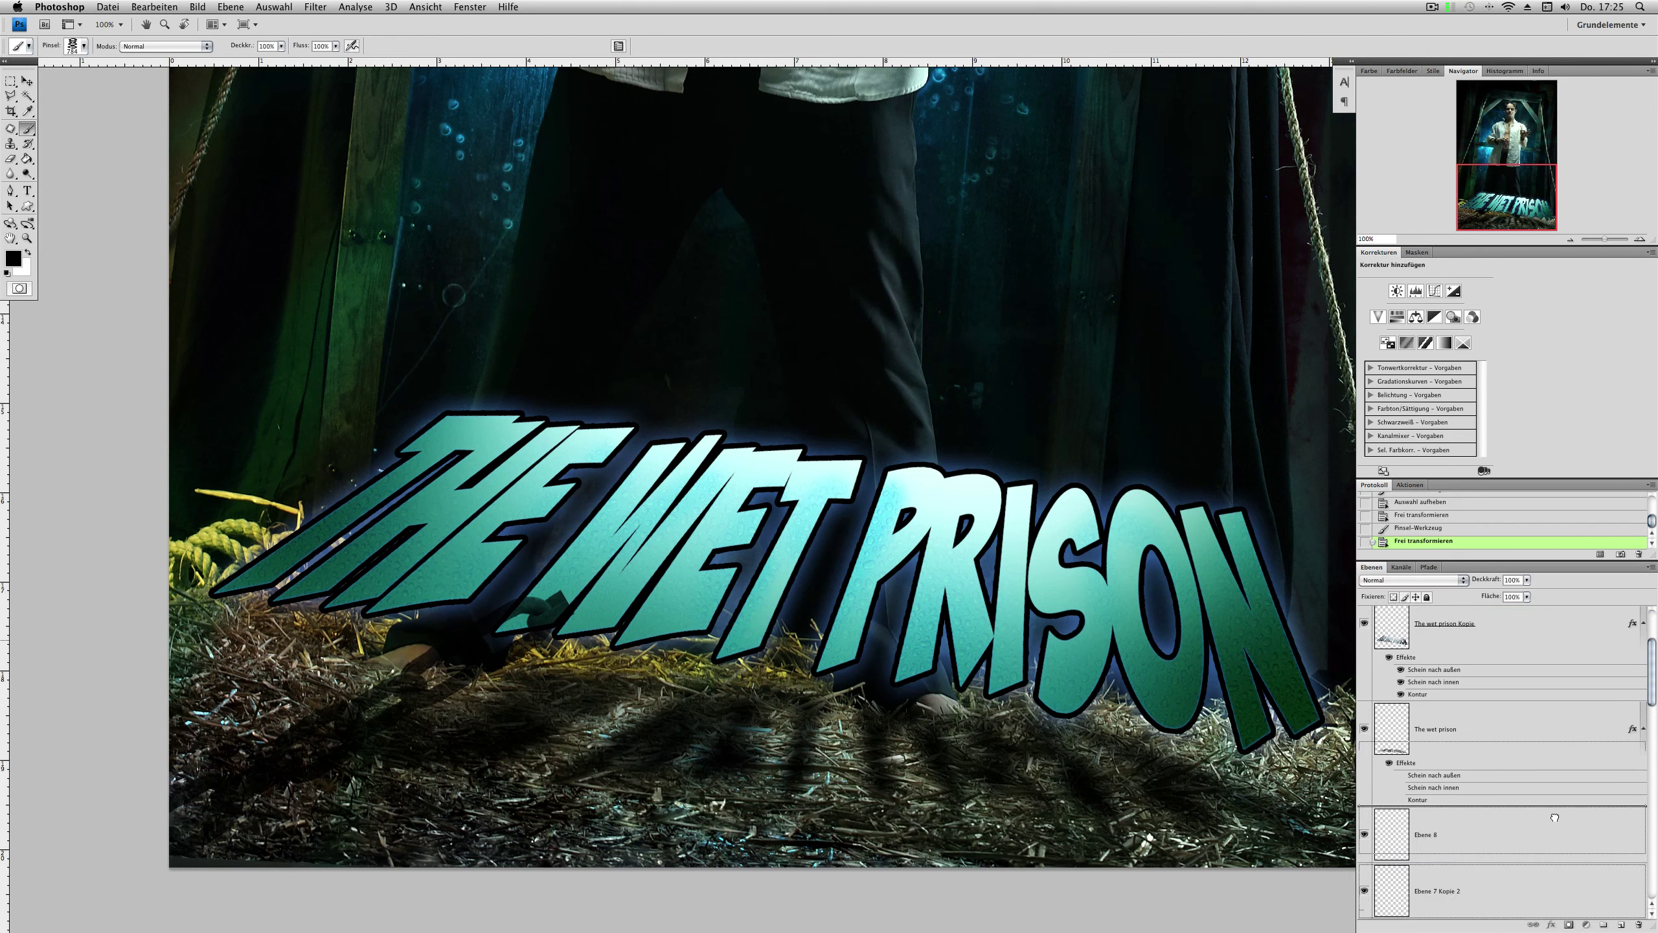
key(ctrl+j)
key(ctrl+j)
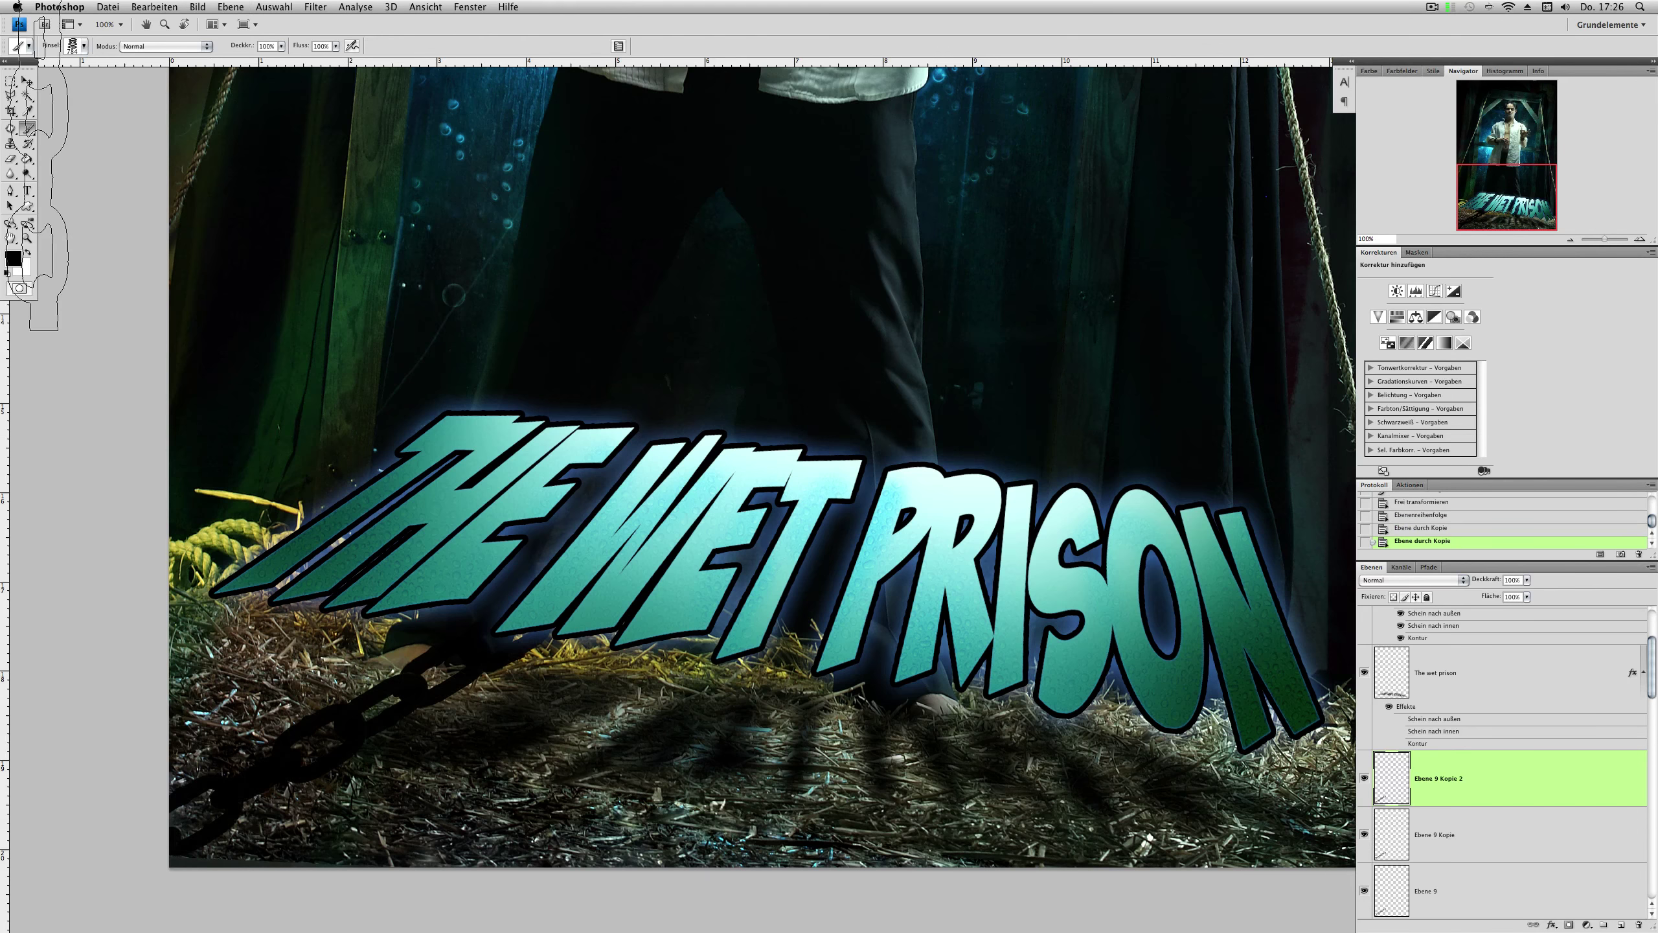
key(v)
key(ctrl+e)
key(ctrl+e)
key(ctrl+t)
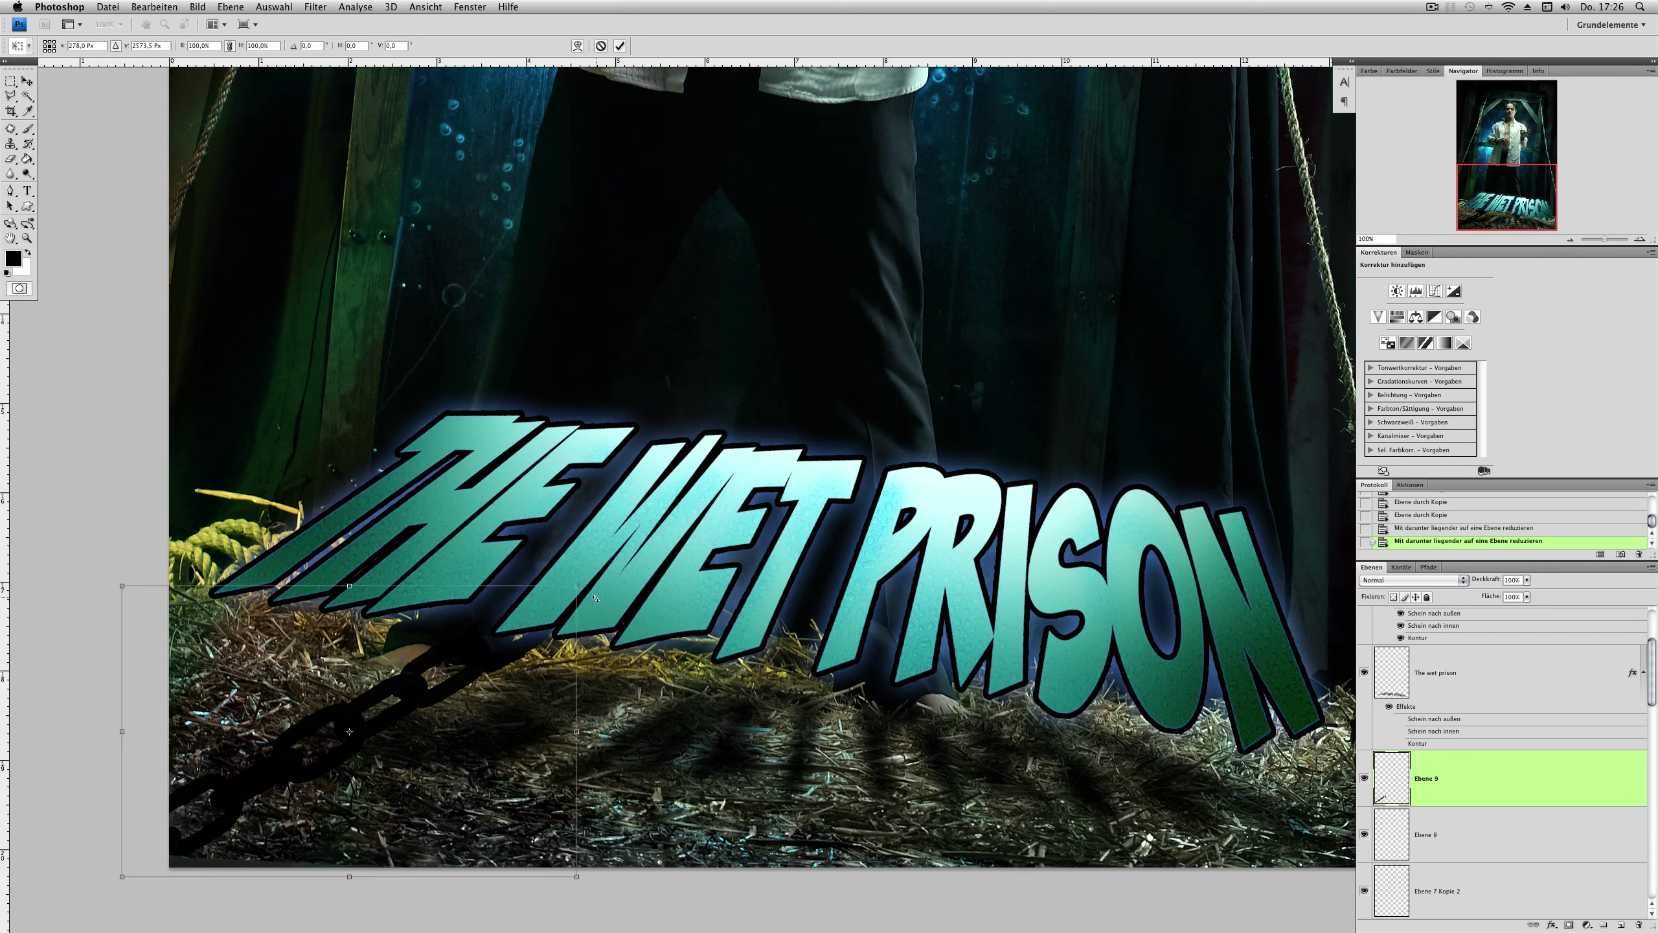
mouse_move(366, 676)
mouse_down()
mouse_move(342, 661)
mouse_move(1052, 686)
mouse_up()
key(Return)
Step: Duplicate the chain, rotate the copy under the title's right end, and merge it down
key(ctrl+j)
key(ctrl+t)
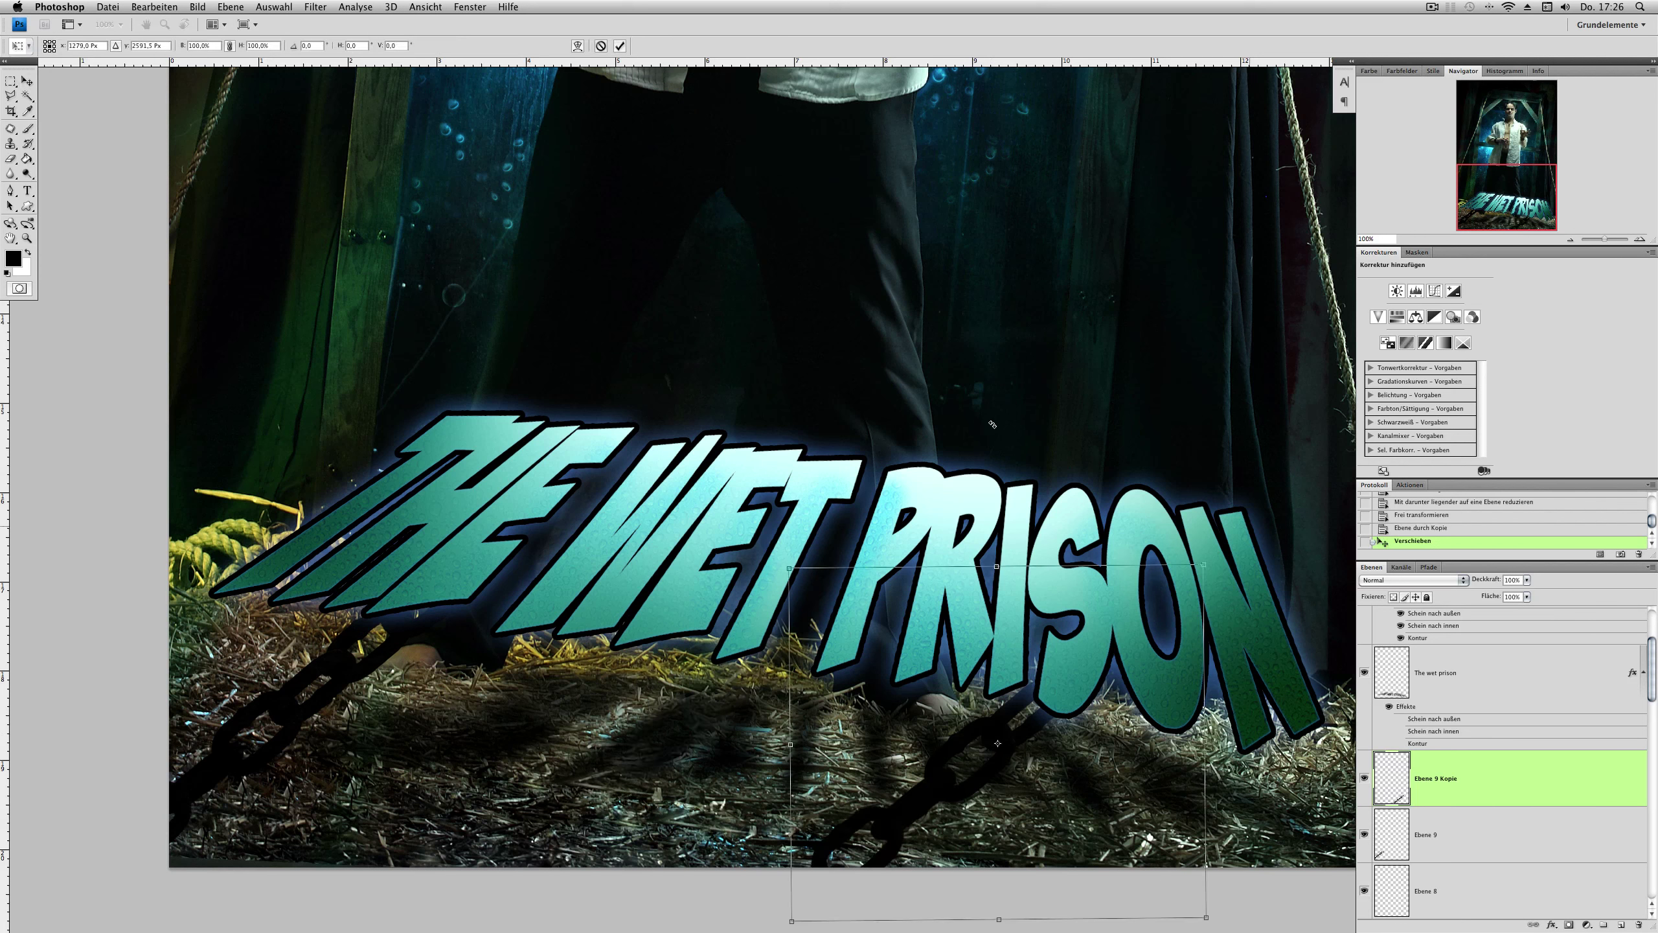
drag(1221, 588, 1058, 849)
drag(1019, 784, 1283, 800)
drag(804, 567, 562, 411)
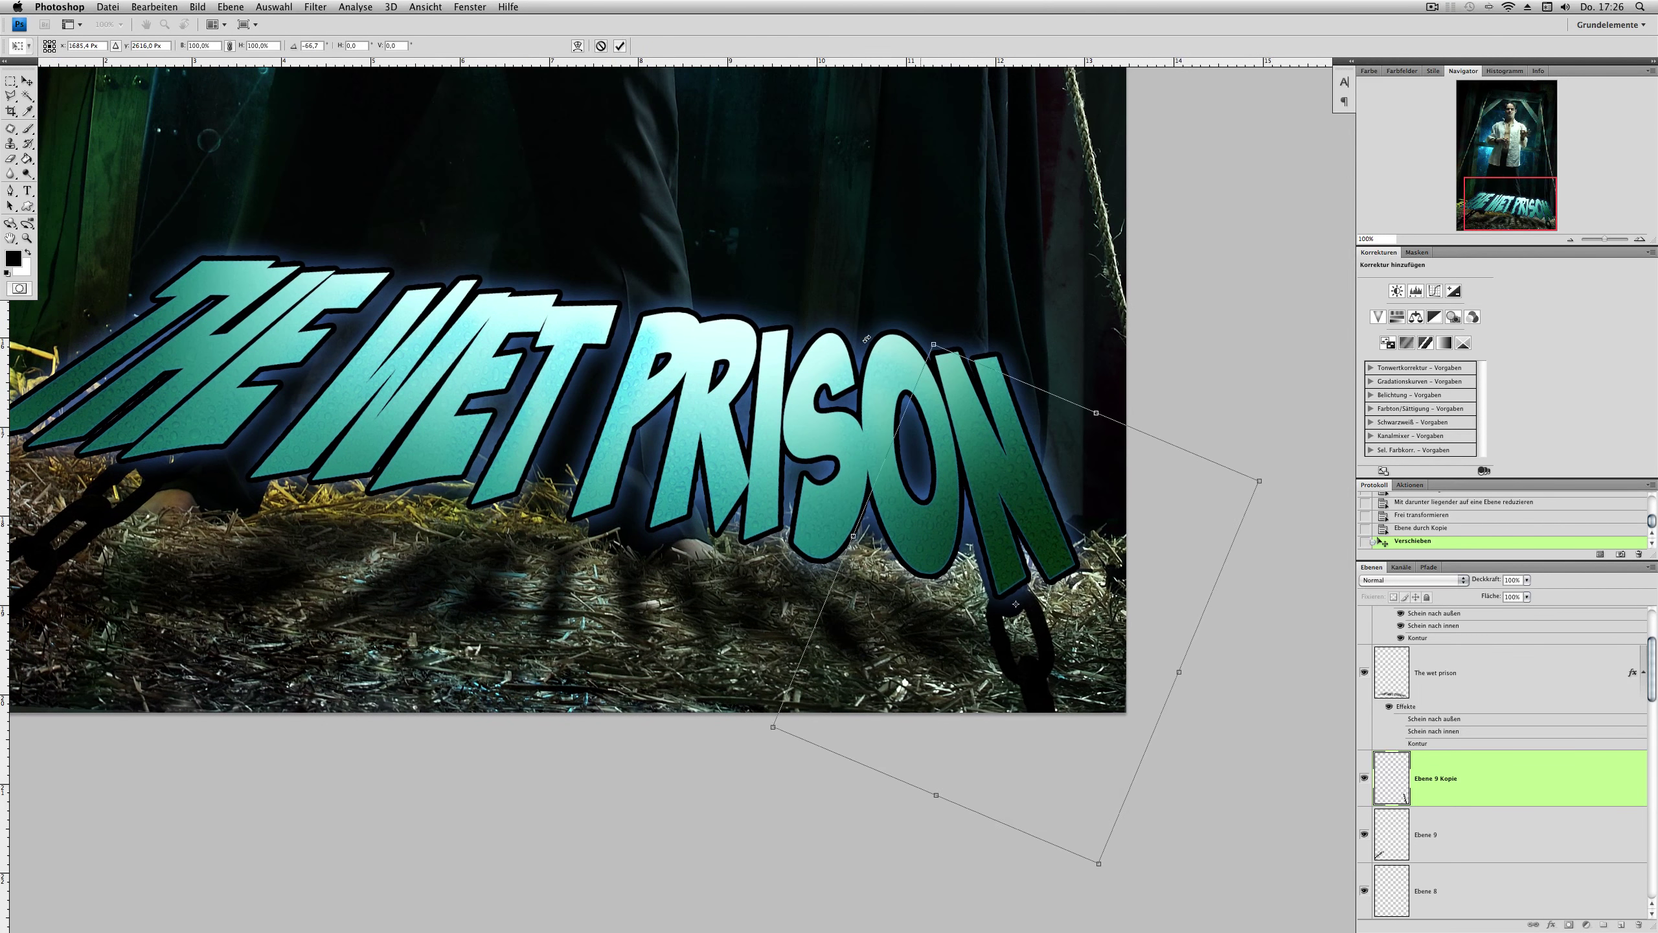
key(Return)
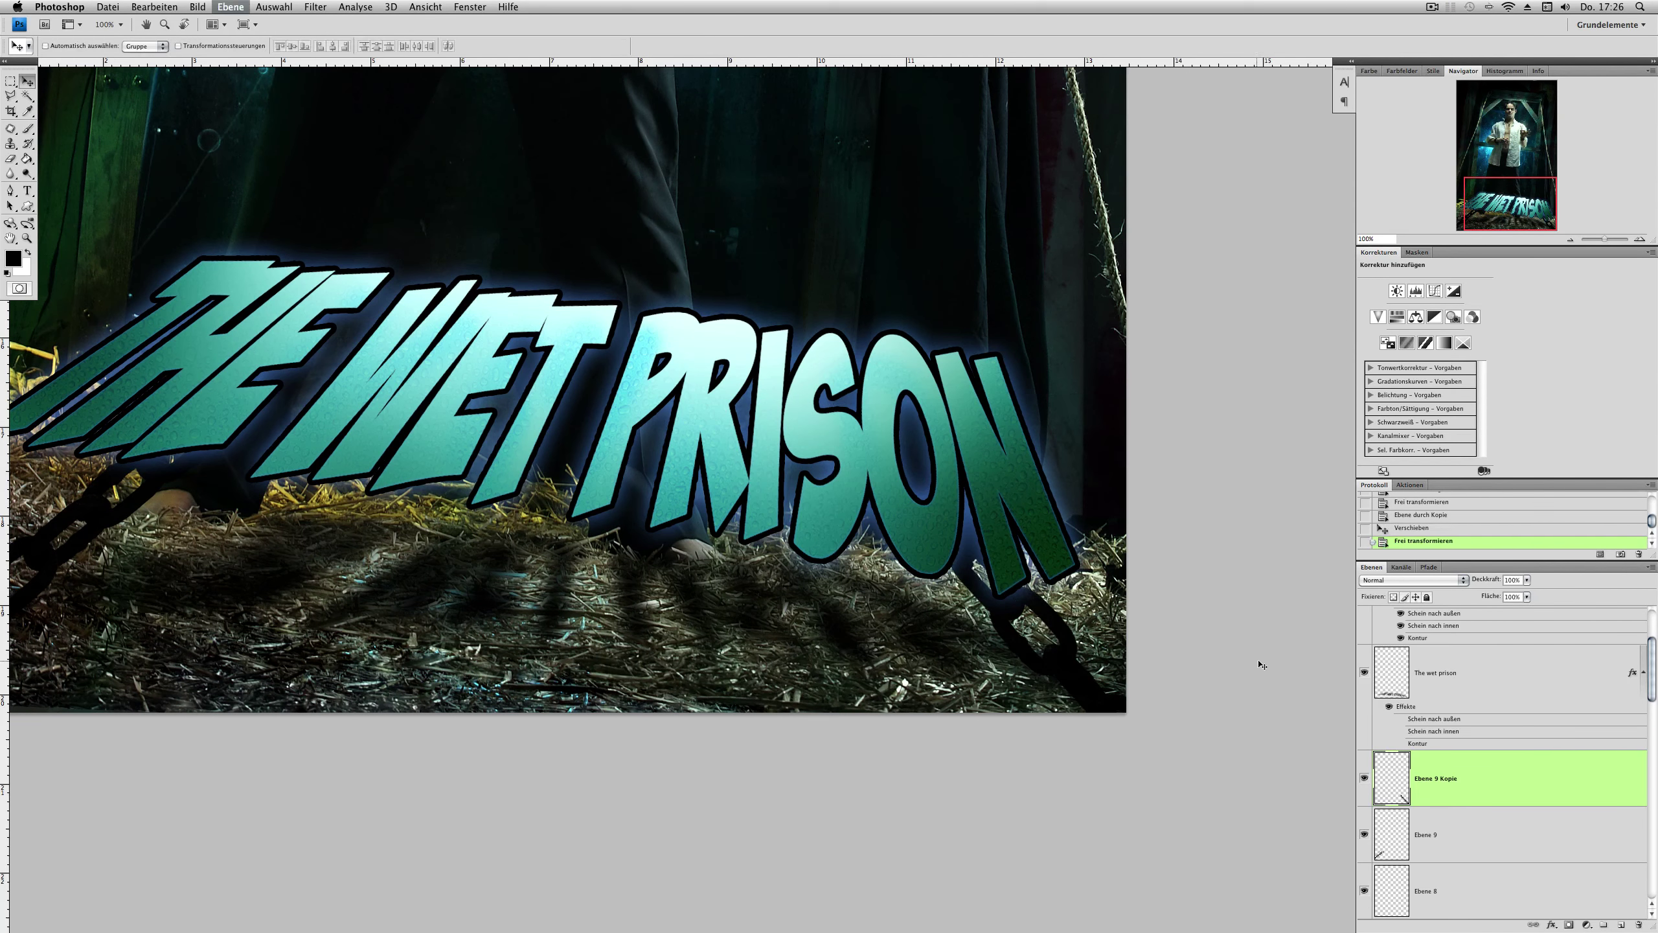
key(ctrl+e)
Step: Duplicate the chains layer and distort it flat across the straw beneath the title
key(ctrl+j)
key(ctrl+t)
right_click(927, 646)
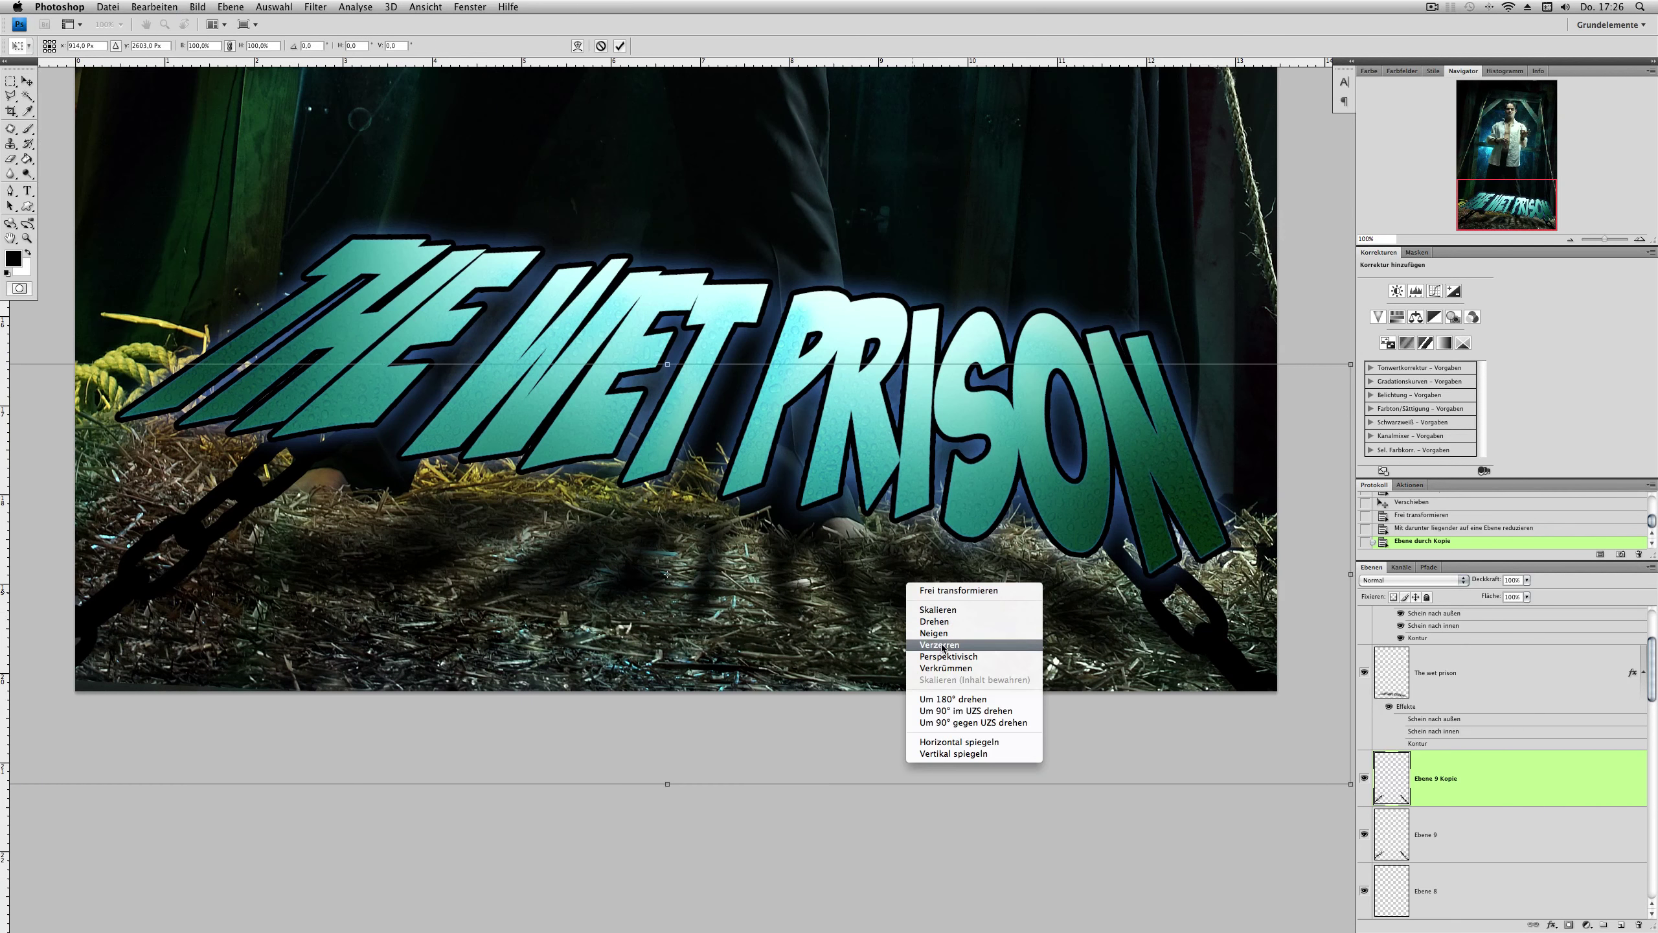
right_click(922, 605)
click(957, 668)
key(ctrl+minus)
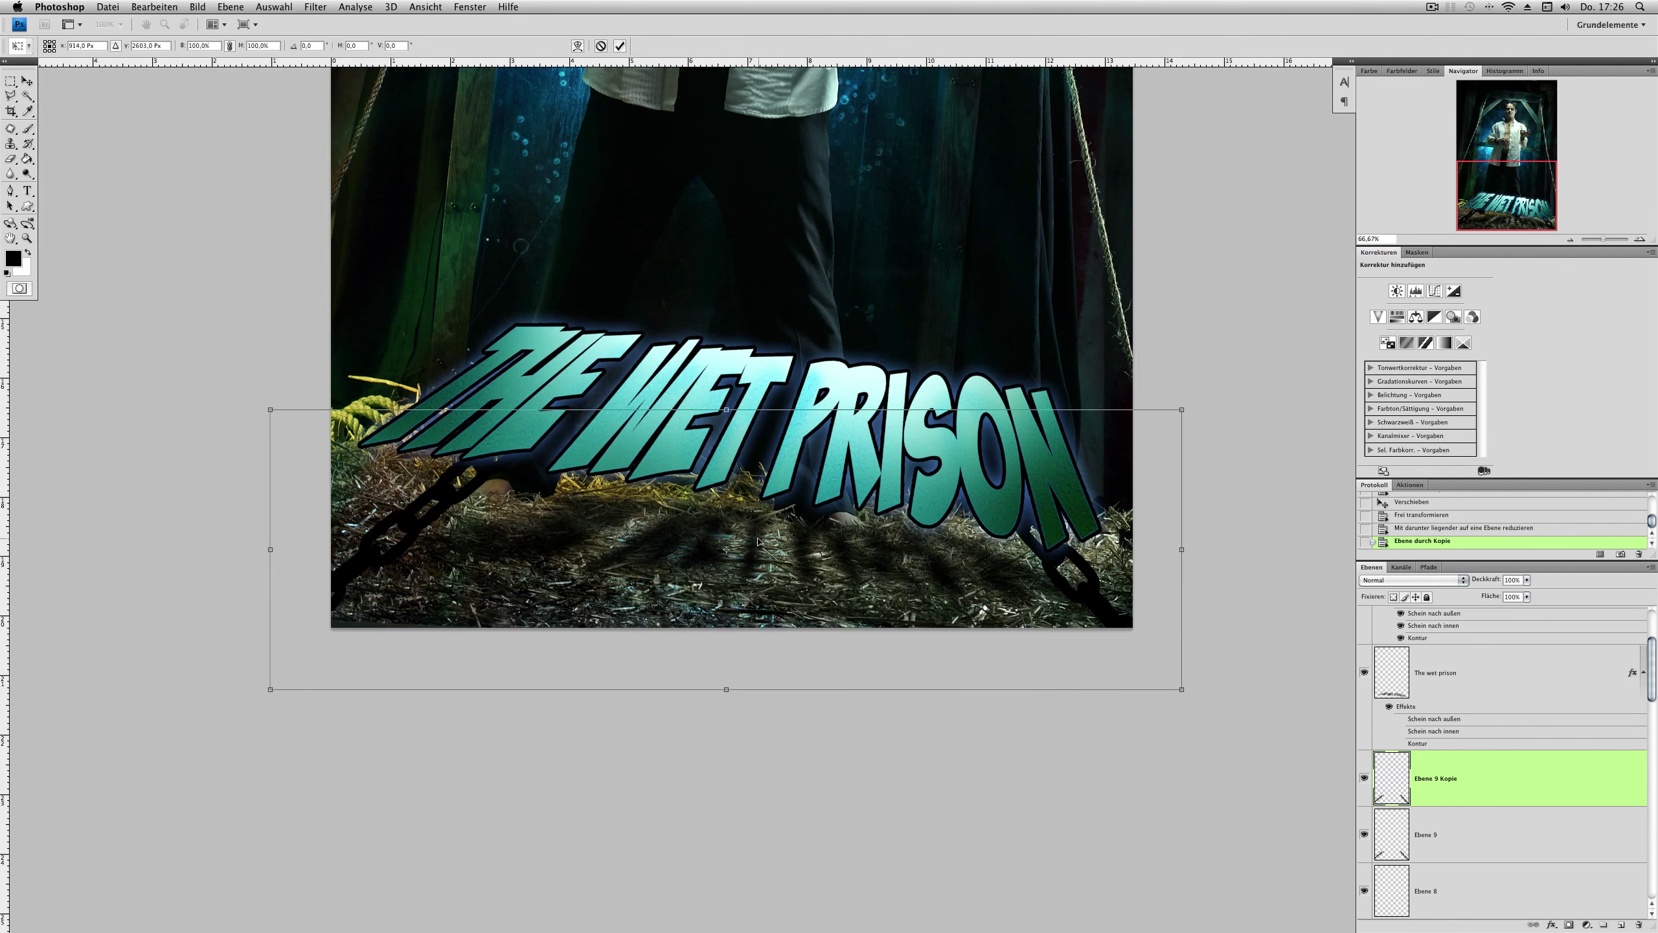
drag(277, 410, 360, 474)
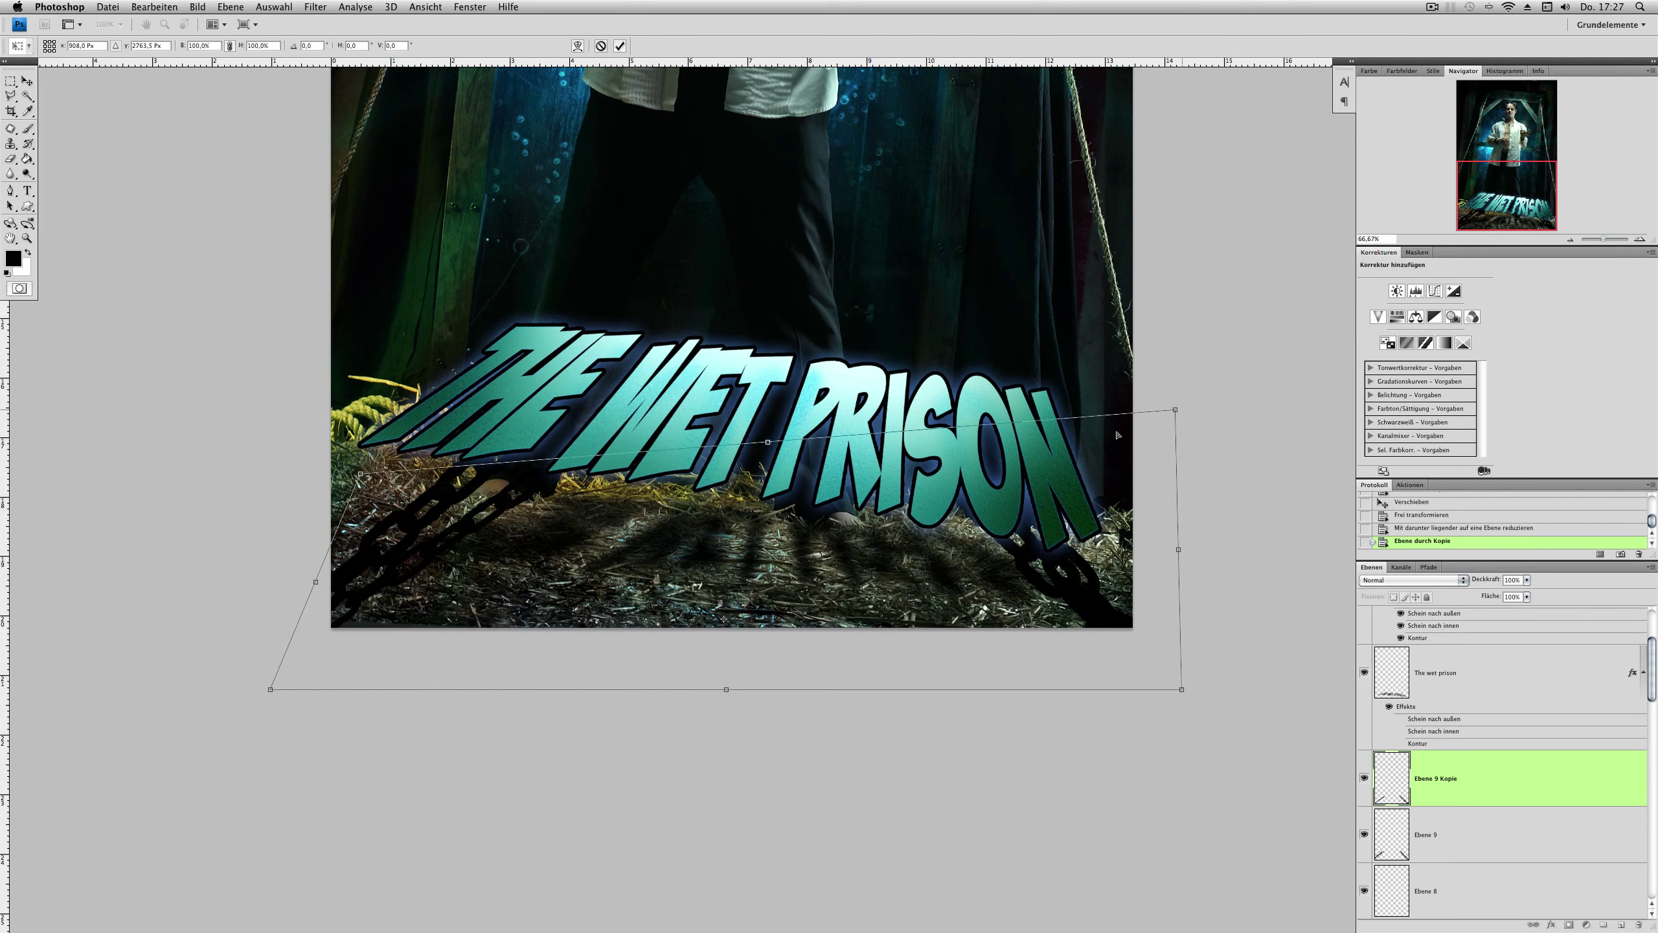
drag(1181, 409, 1081, 602)
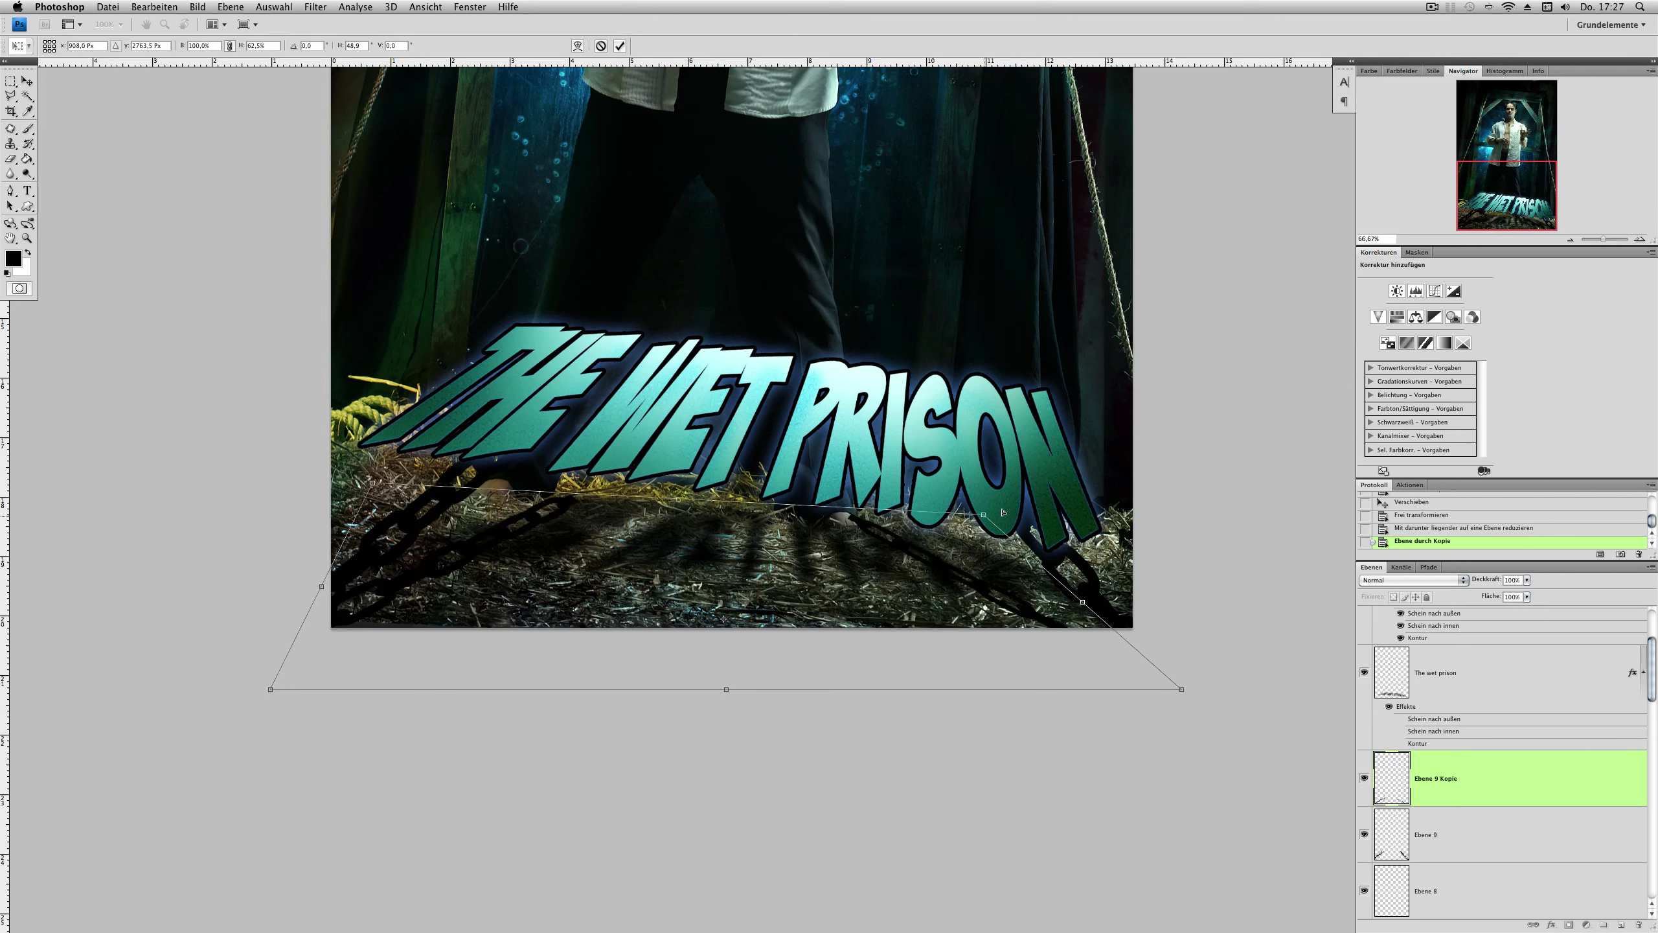
key(Return)
Step: Apply a Gaussian blur to the copied chain layer Ebene 9 Kopie
click(315, 6)
mouse_move(360, 229)
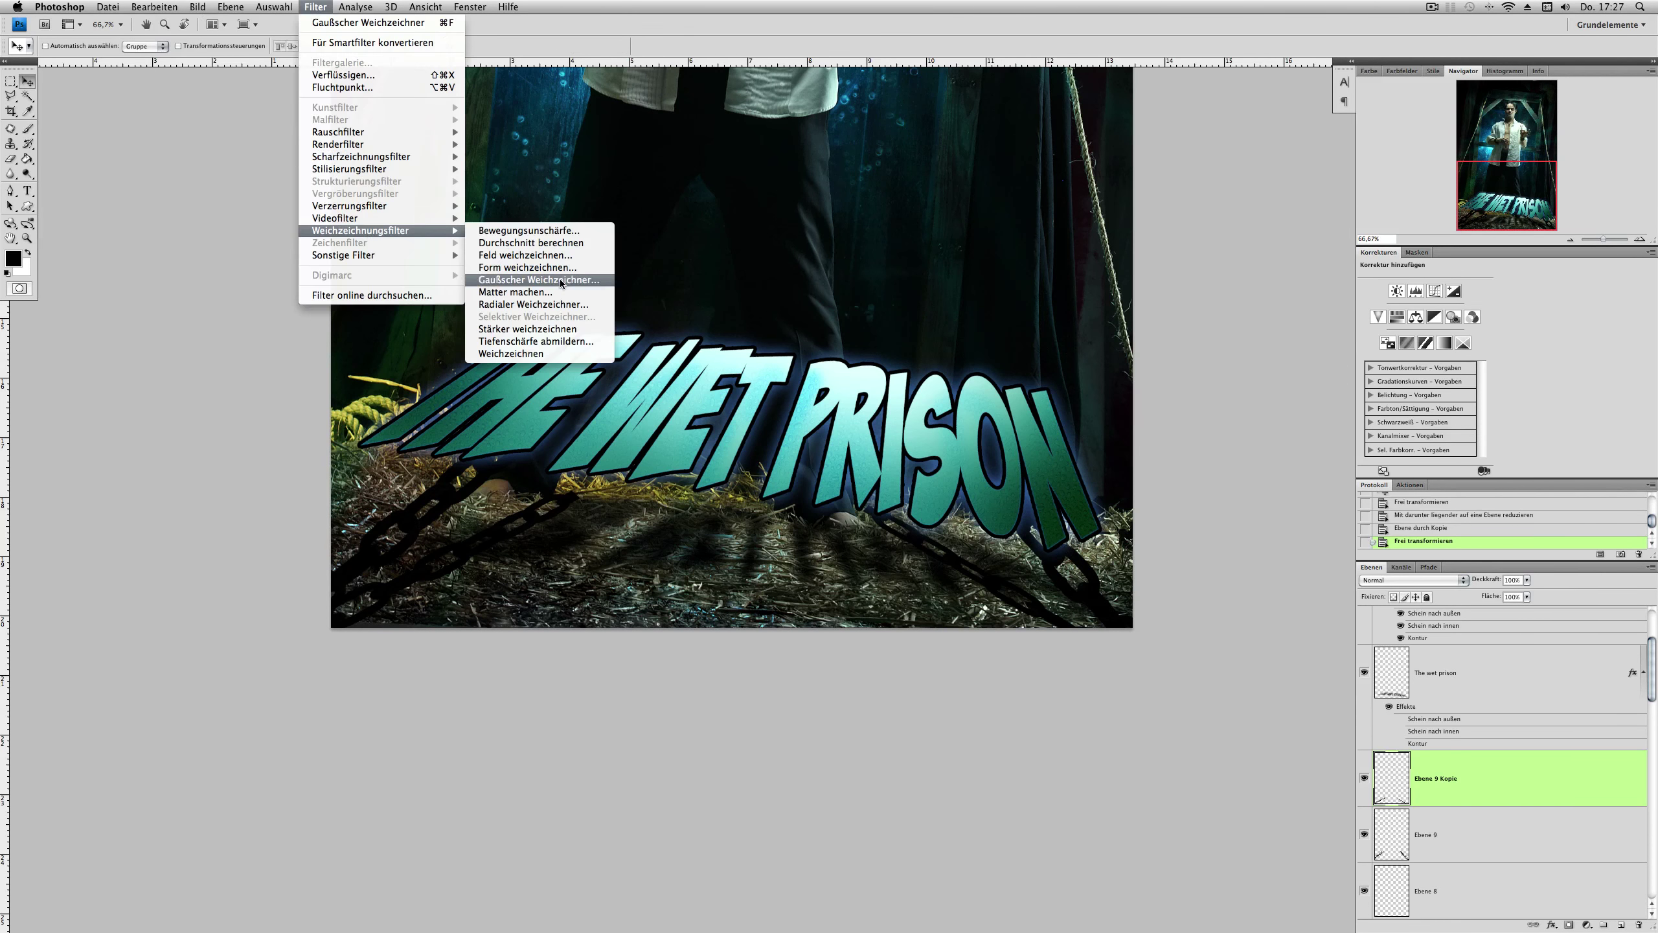
click(522, 282)
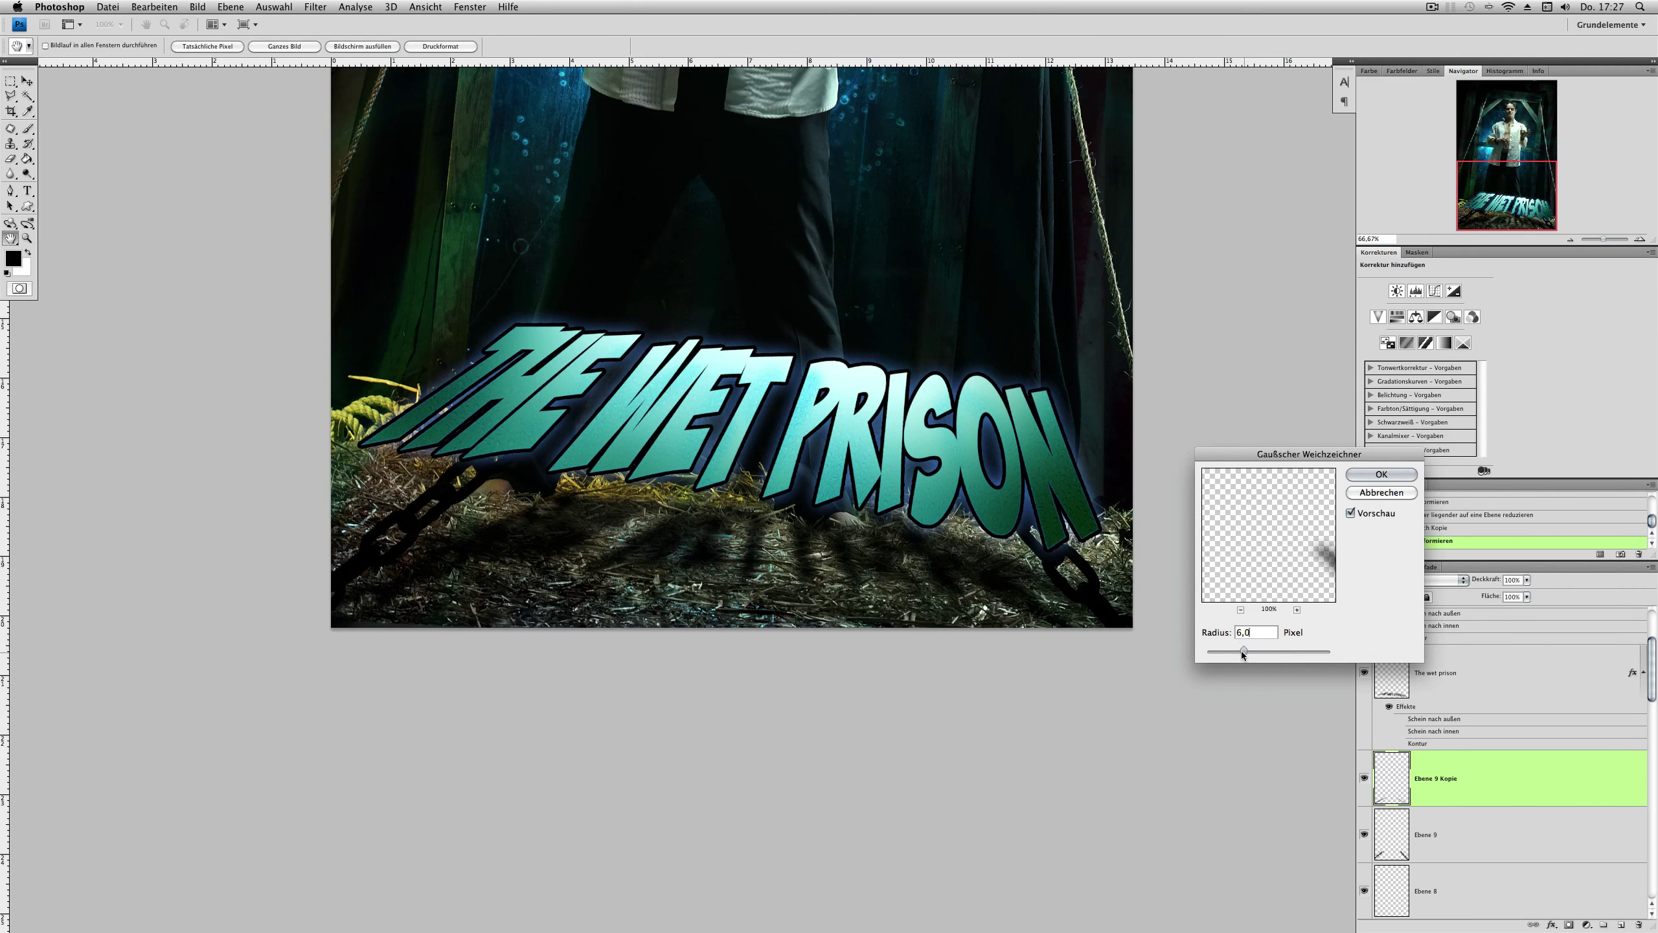
key(Return)
Step: Crop the image with a crop area covering the whole poster
key(c)
key(ctrl+minus)
key(ctrl+minus)
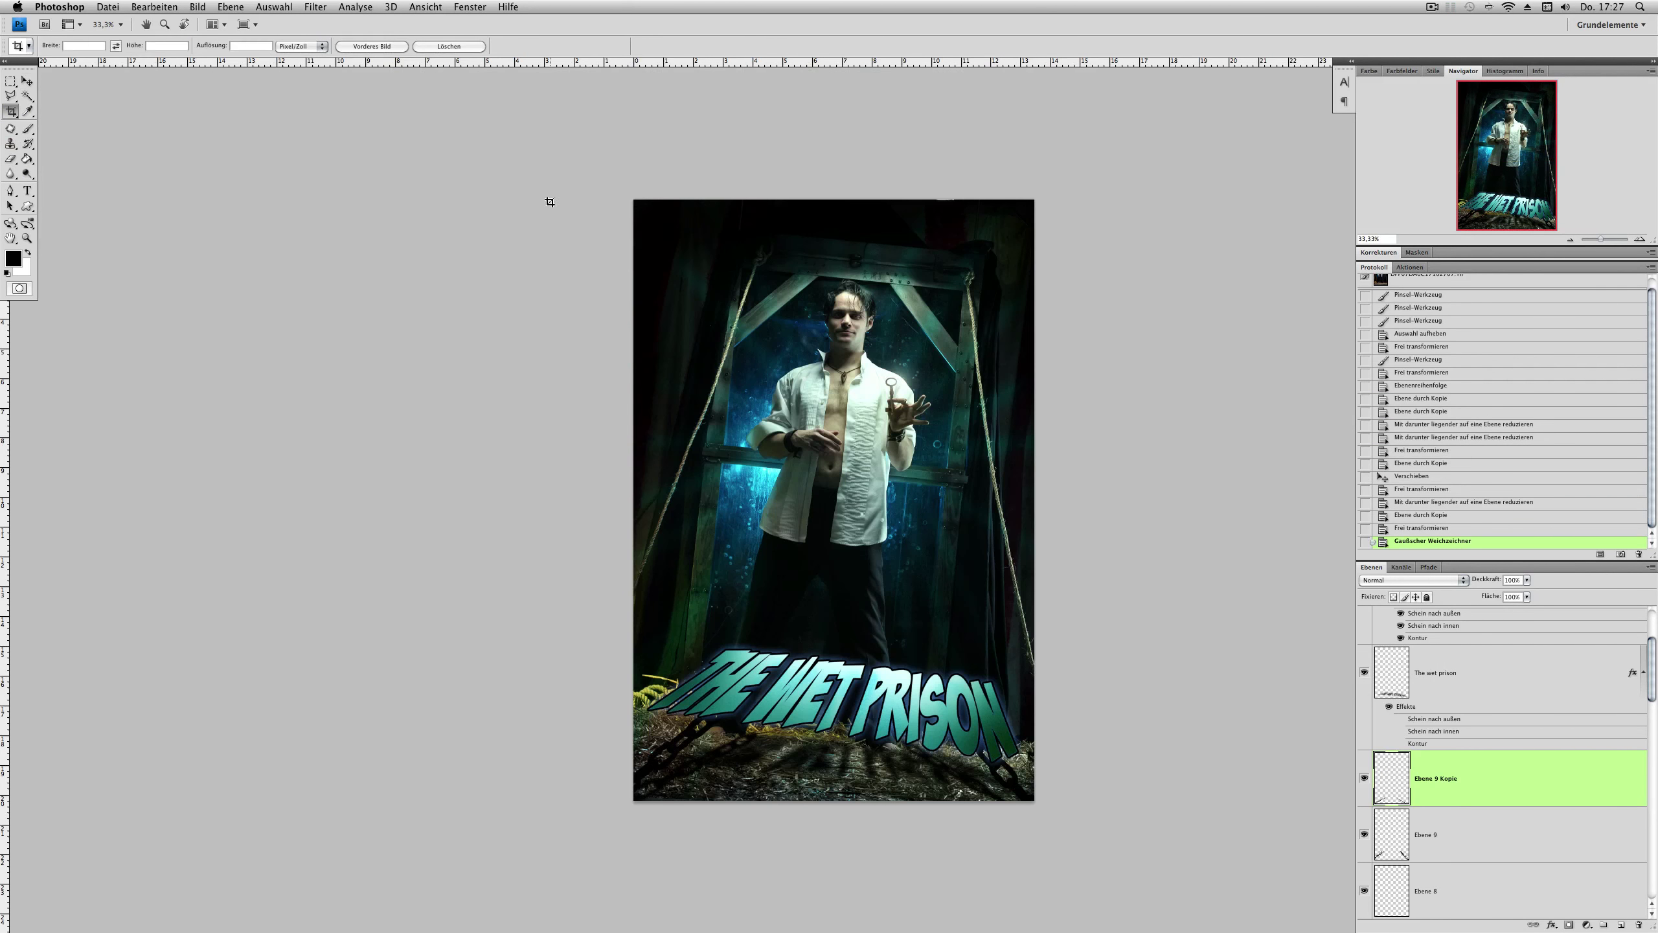
drag(550, 202, 1053, 830)
key(Return)
Step: Confirm the Image Size settings and convert the image to 8 bits per channel
click(108, 7)
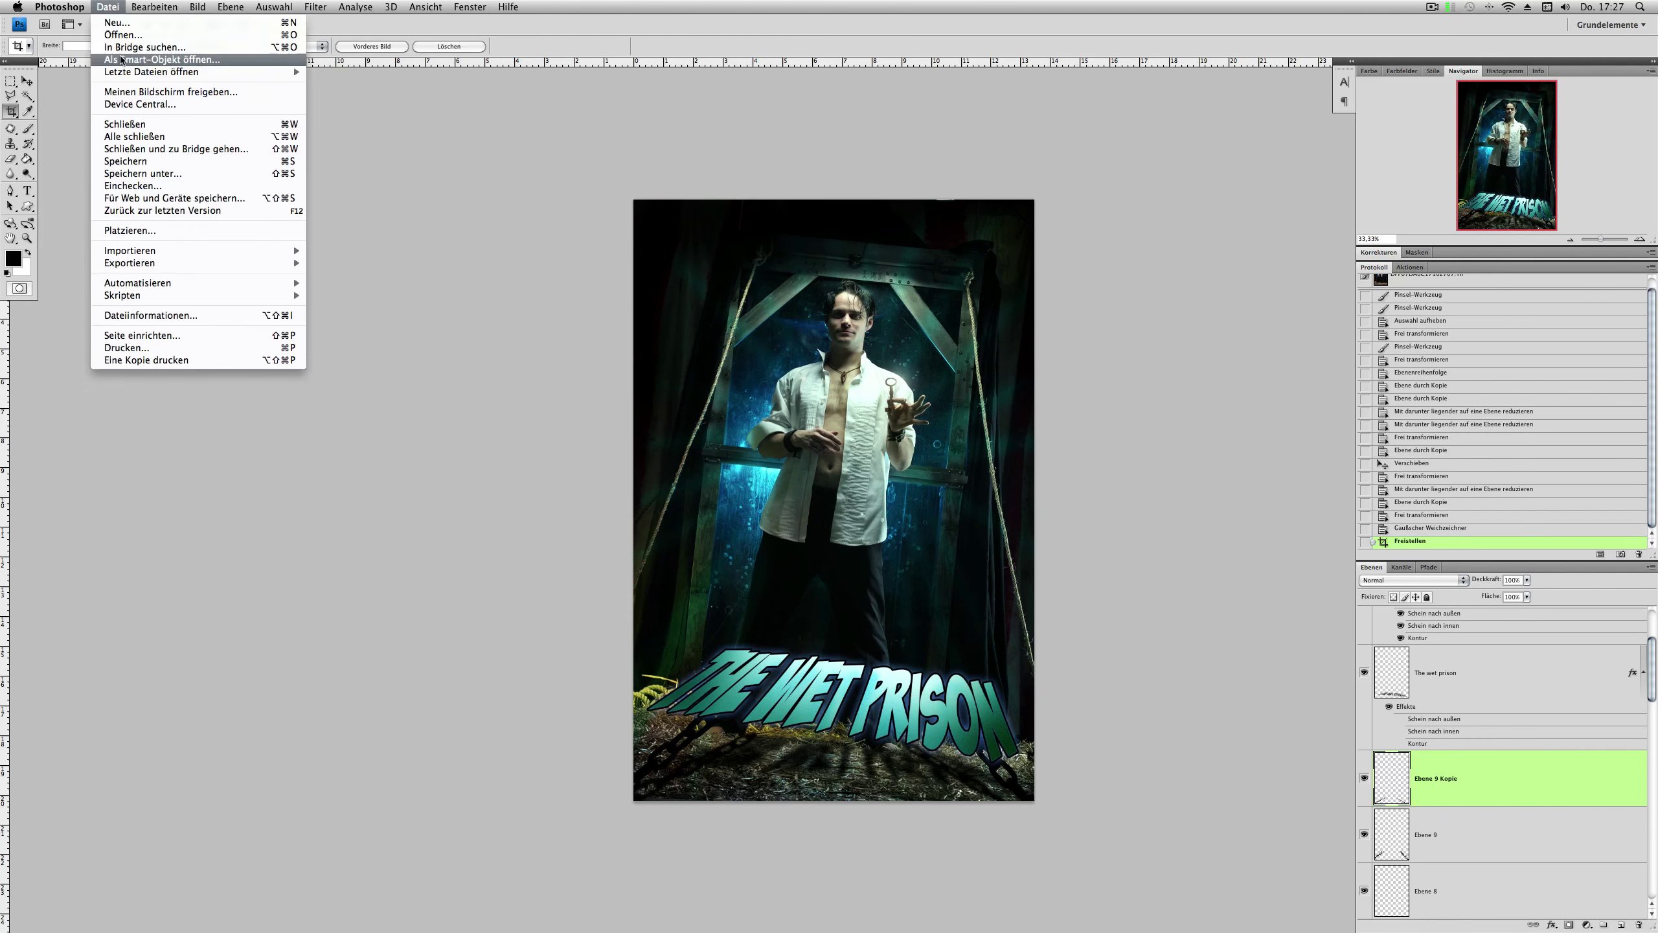
click(222, 107)
text(300)
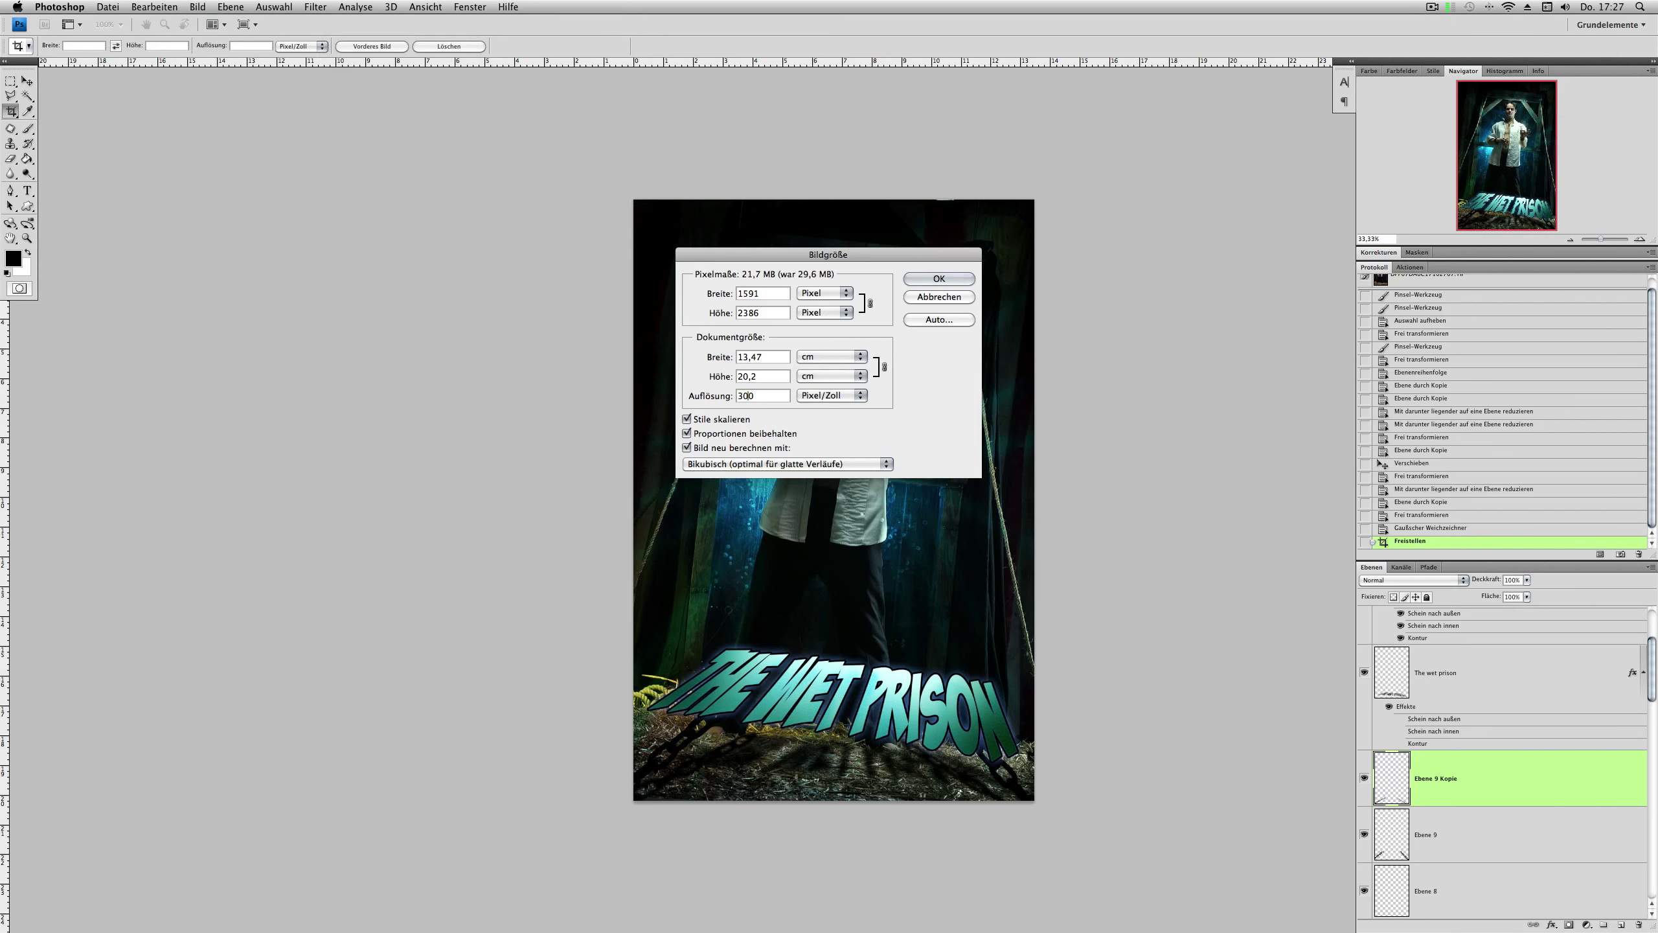
key(Return)
click(197, 7)
click(355, 127)
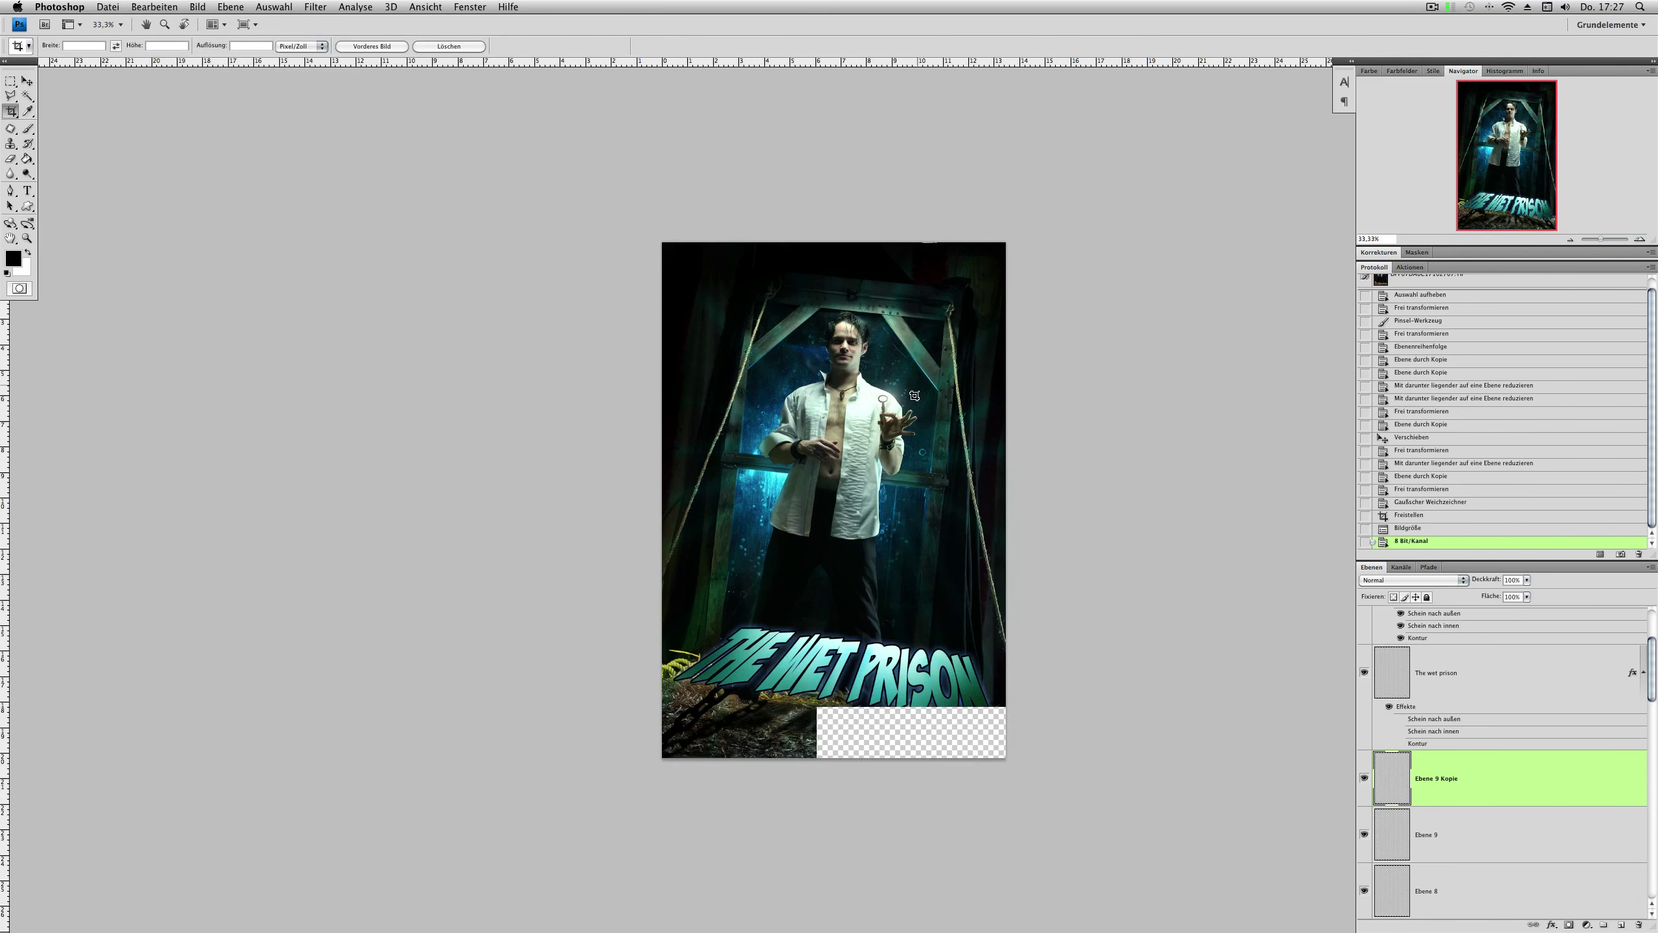
Step: Duplicate the chains, flip and rotate the copy above the title, then delete it
click(1640, 239)
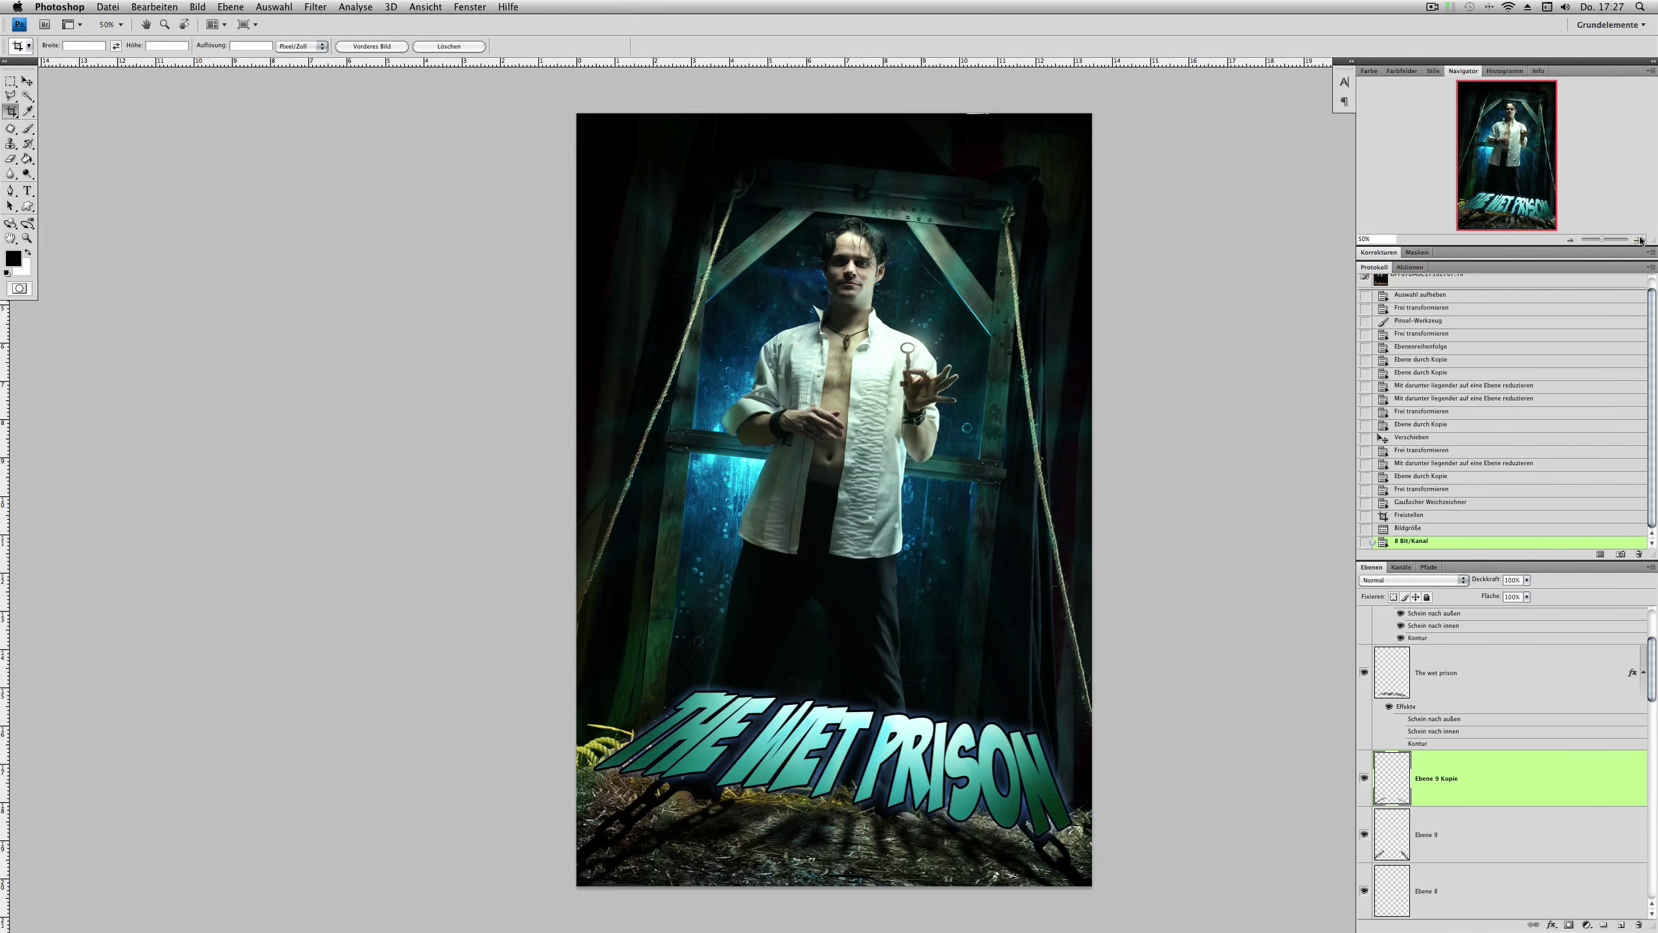
click(1498, 825)
key(ctrl+j)
key(ctrl+t)
right_click(924, 816)
click(966, 914)
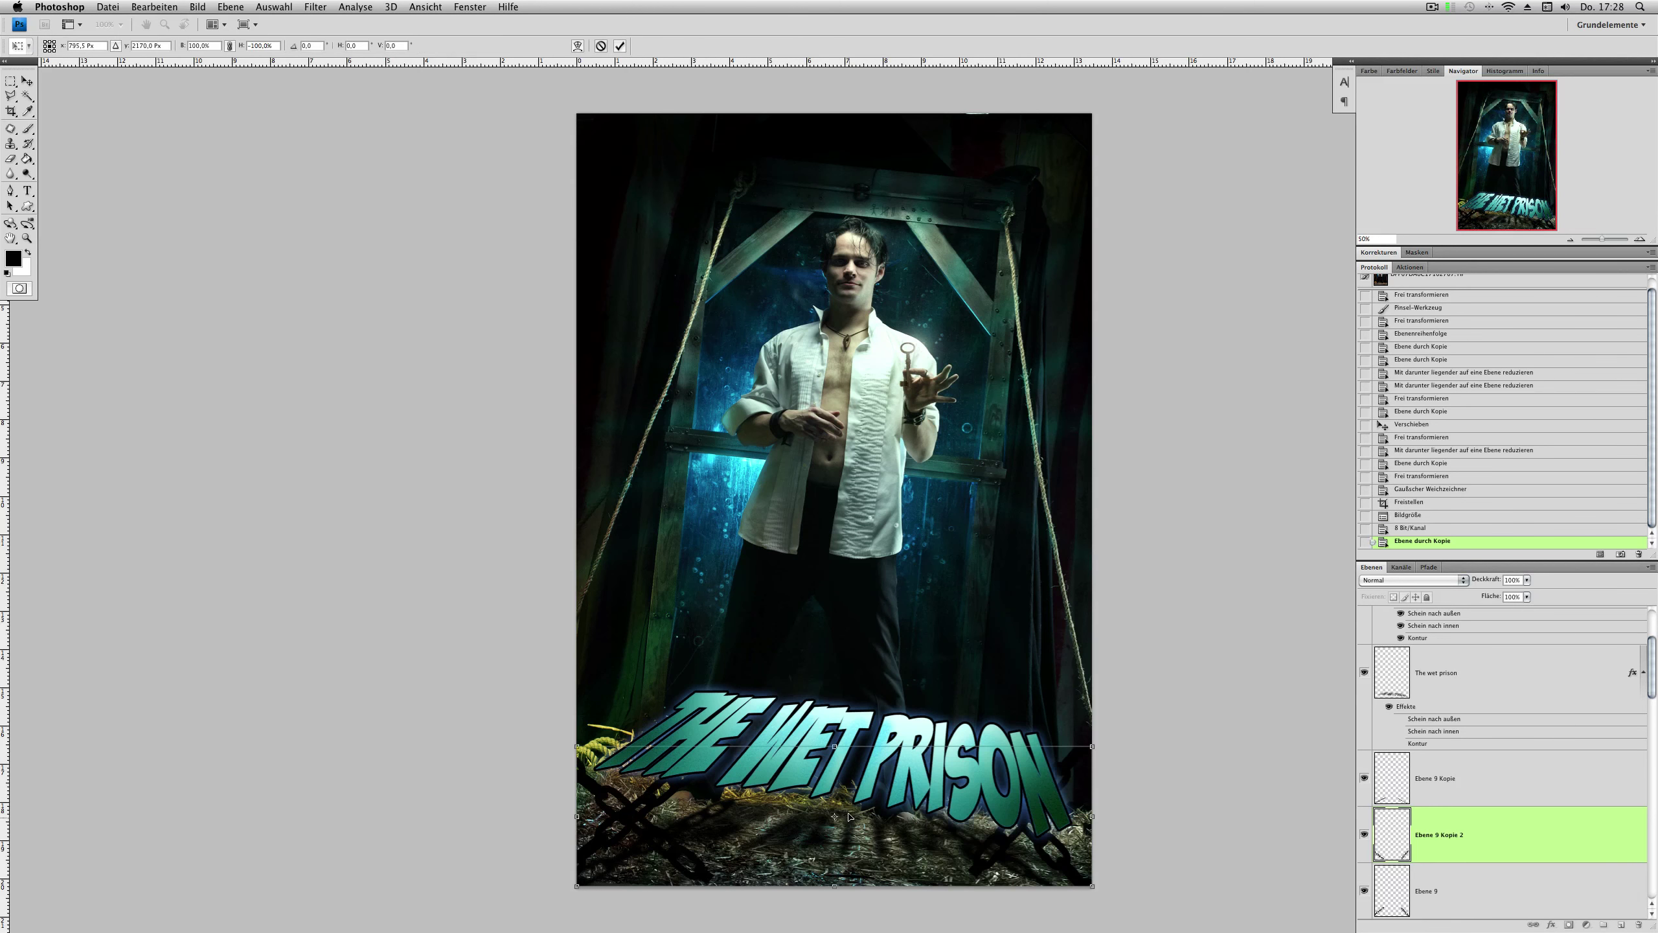
drag(850, 817, 855, 692)
drag(1071, 608, 833, 669)
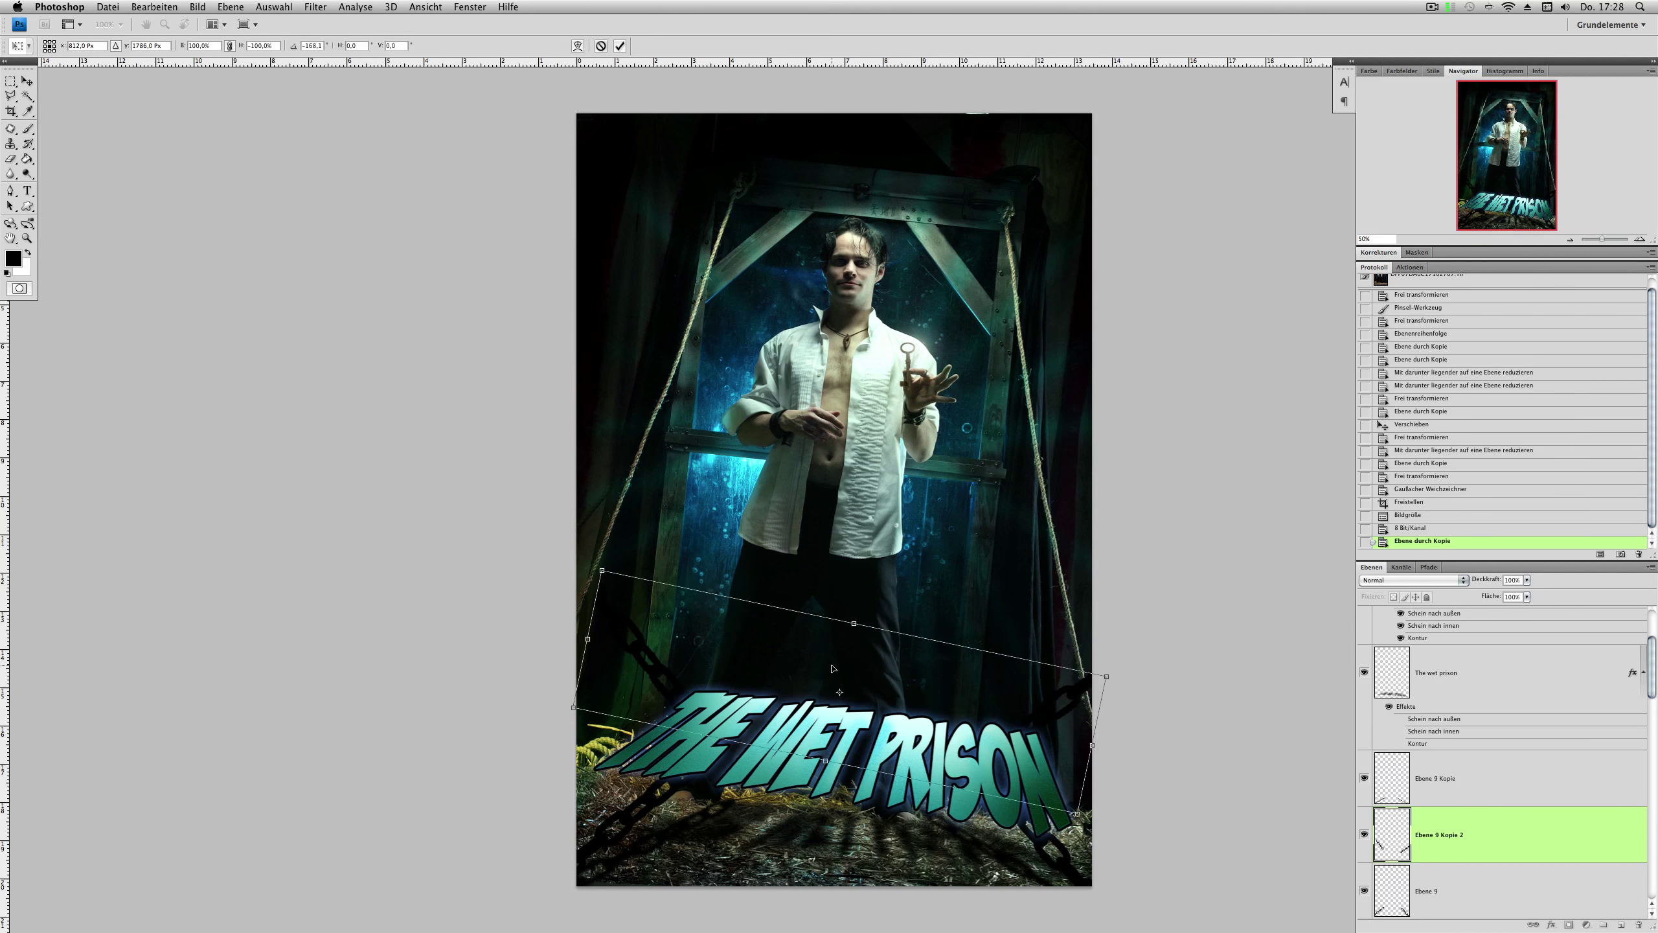
key(Return)
key(Delete)
key(c)
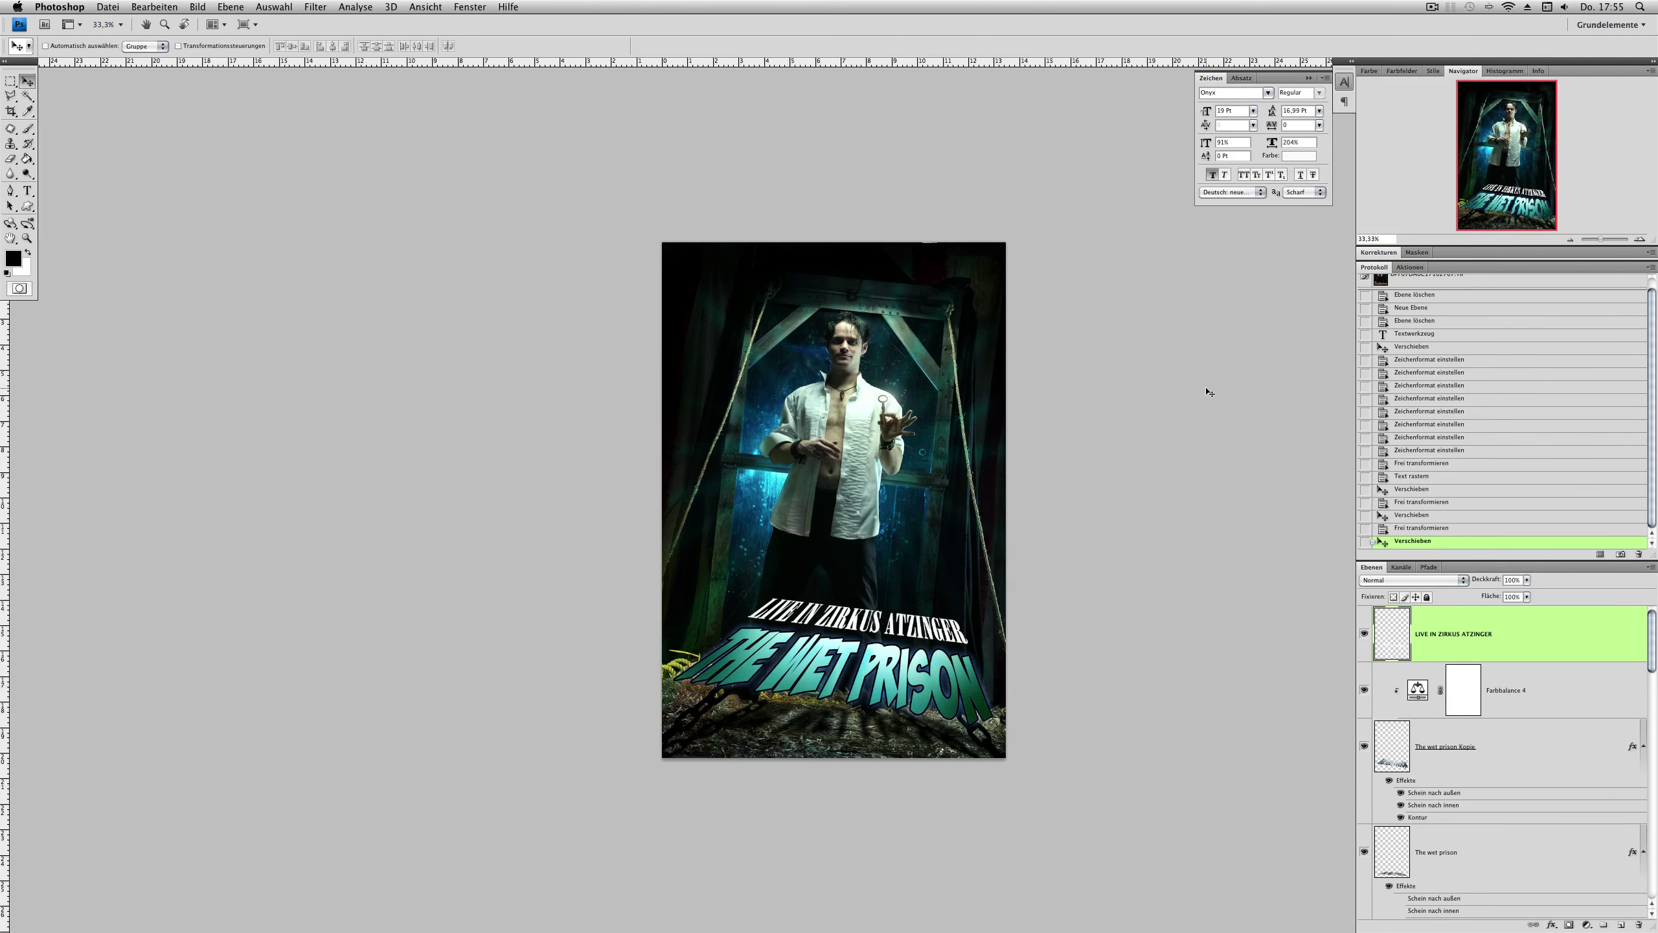
Step: Show Ebene 5 and key layer Ebene 3, duplicate Ebene 3, and move the copy to the top
scroll(1379, 725, down, 5)
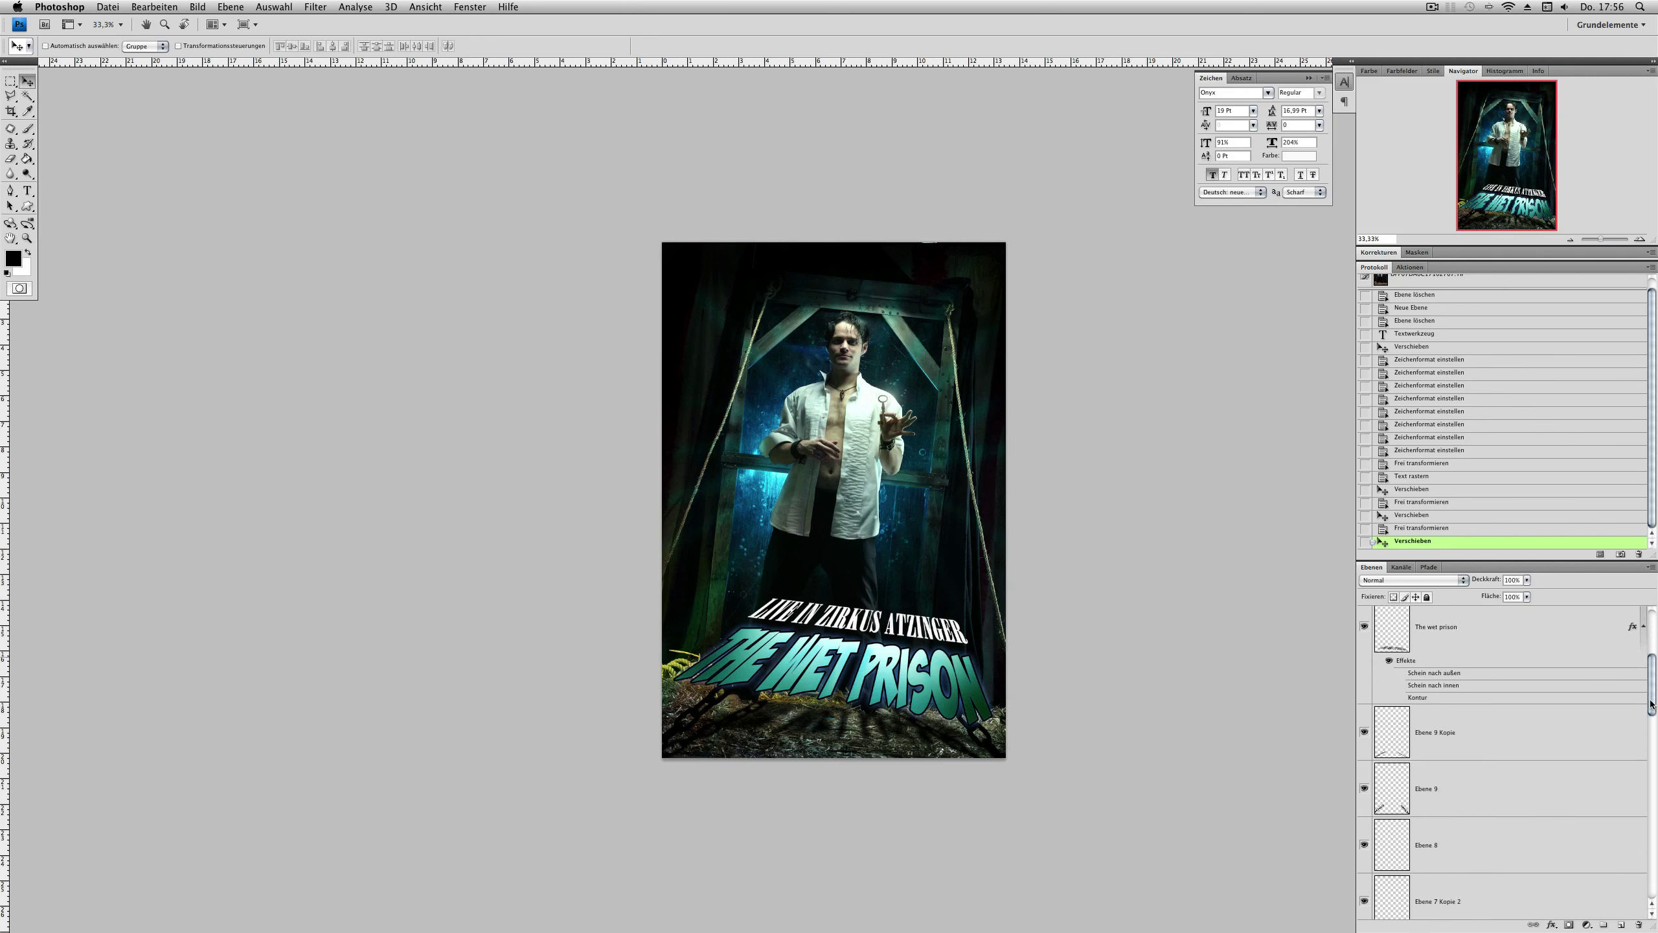
scroll(1363, 752, down, 3)
scroll(1367, 692, down, 2)
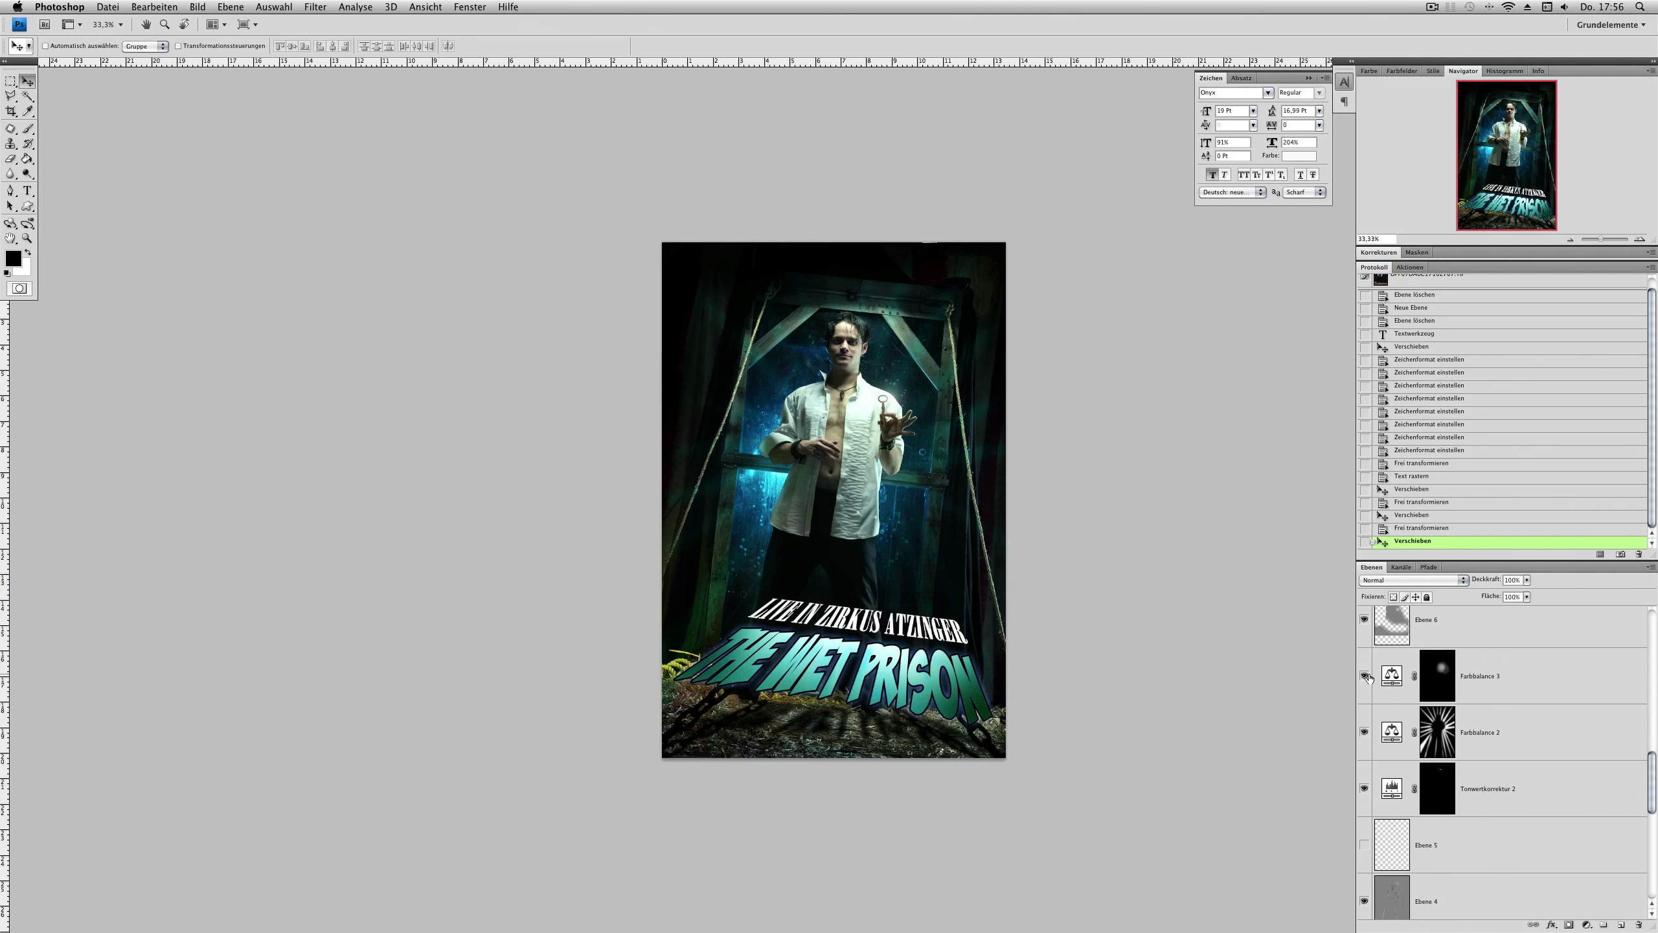
click(1363, 846)
scroll(1652, 830, down, 2)
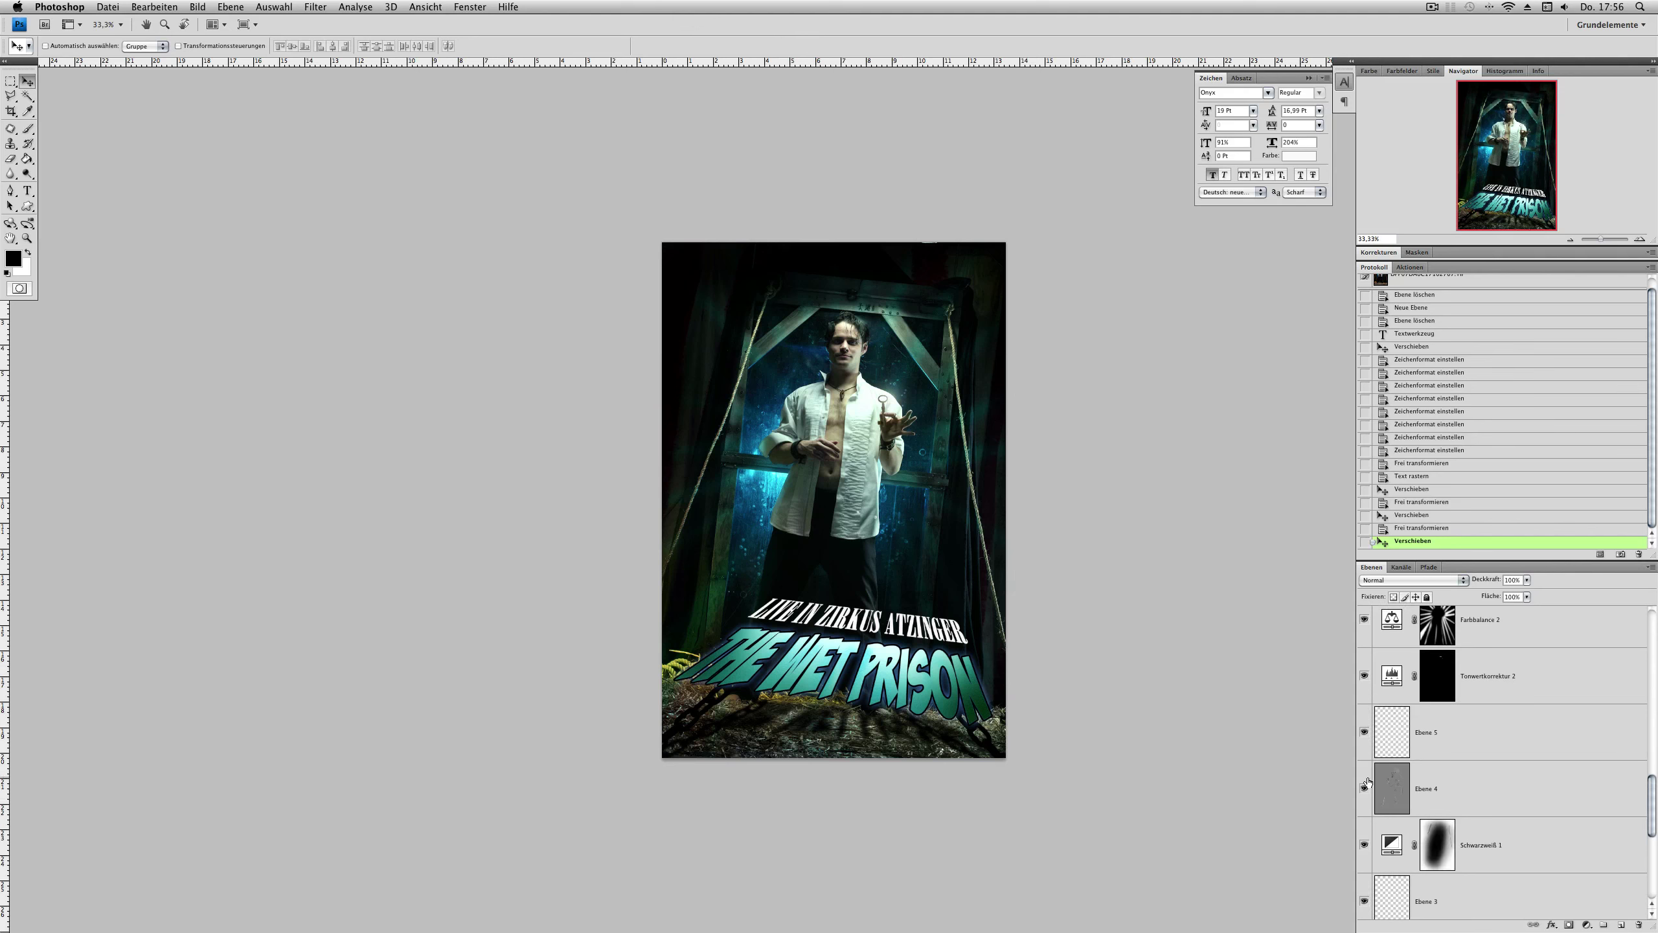
click(1365, 905)
key(ctrl+j)
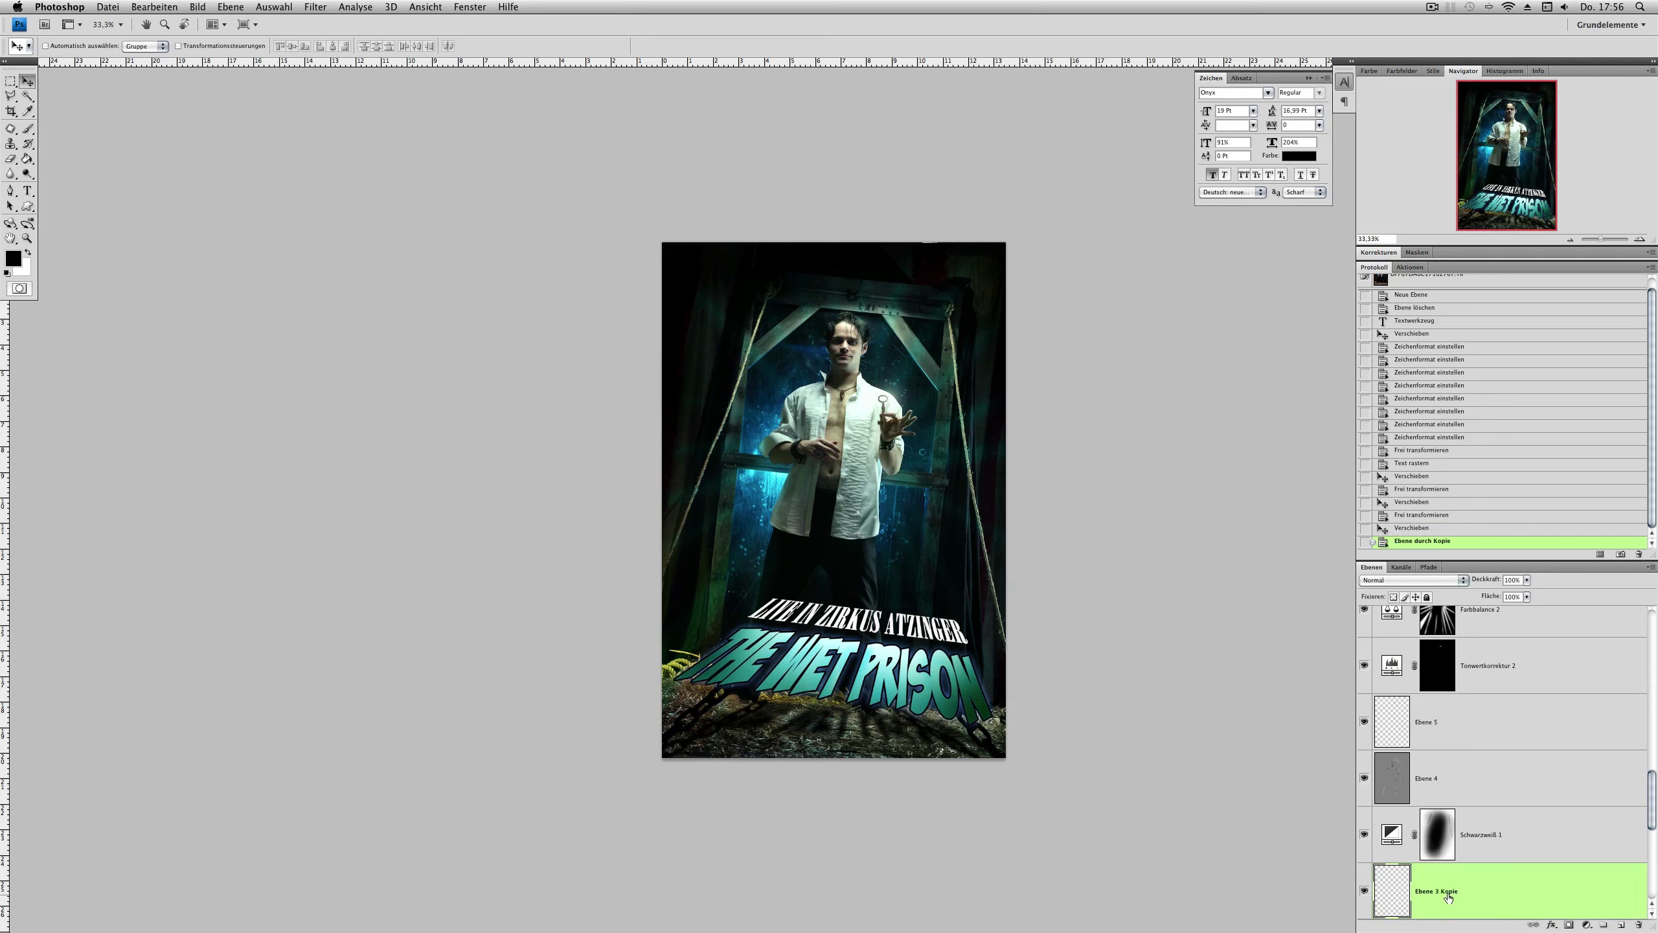
drag(1436, 898, 1539, 611)
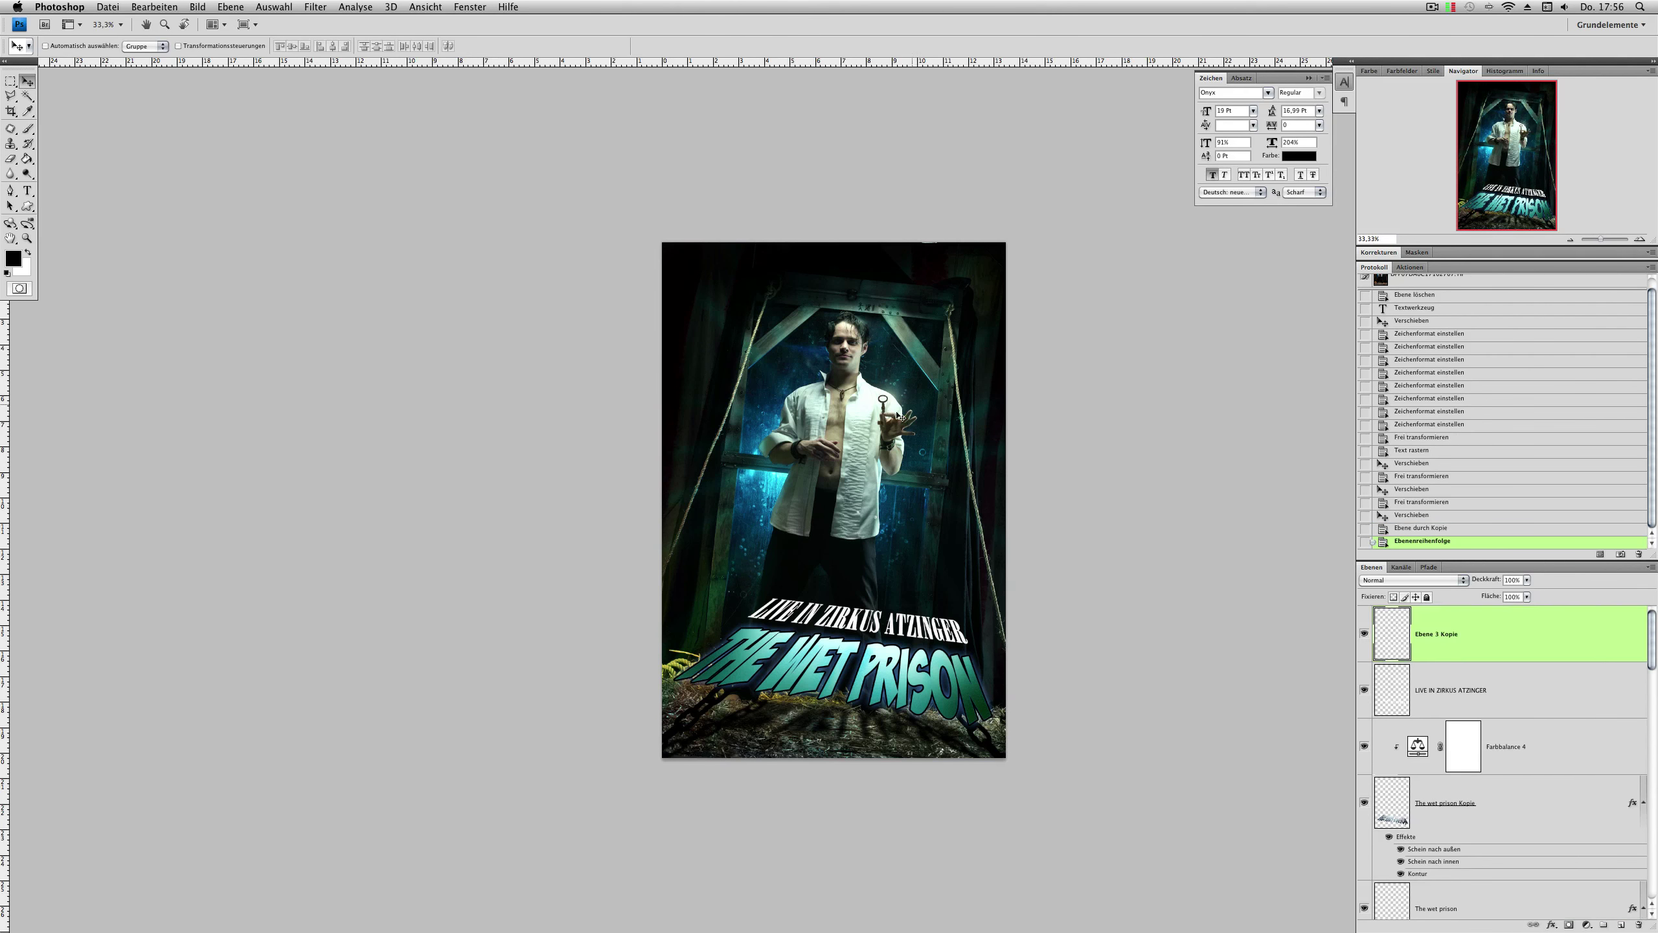
Step: Move the key copy down onto the title and distort it into a trapezoid
key(ctrl+t)
drag(804, 666, 950, 648)
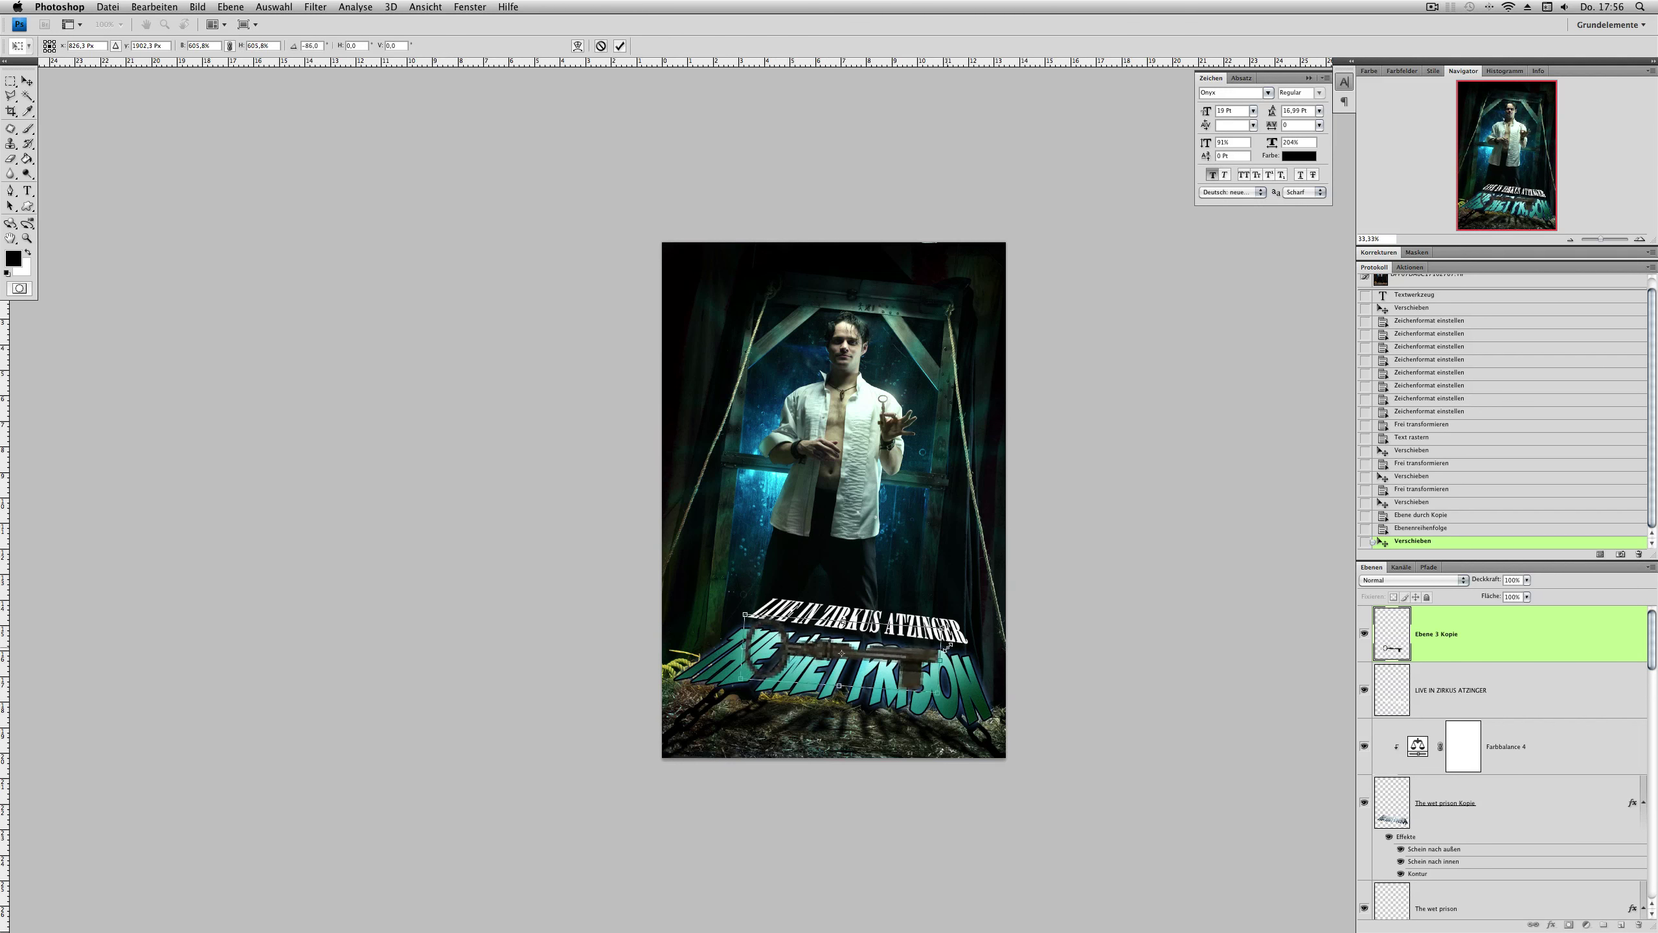
key(Return)
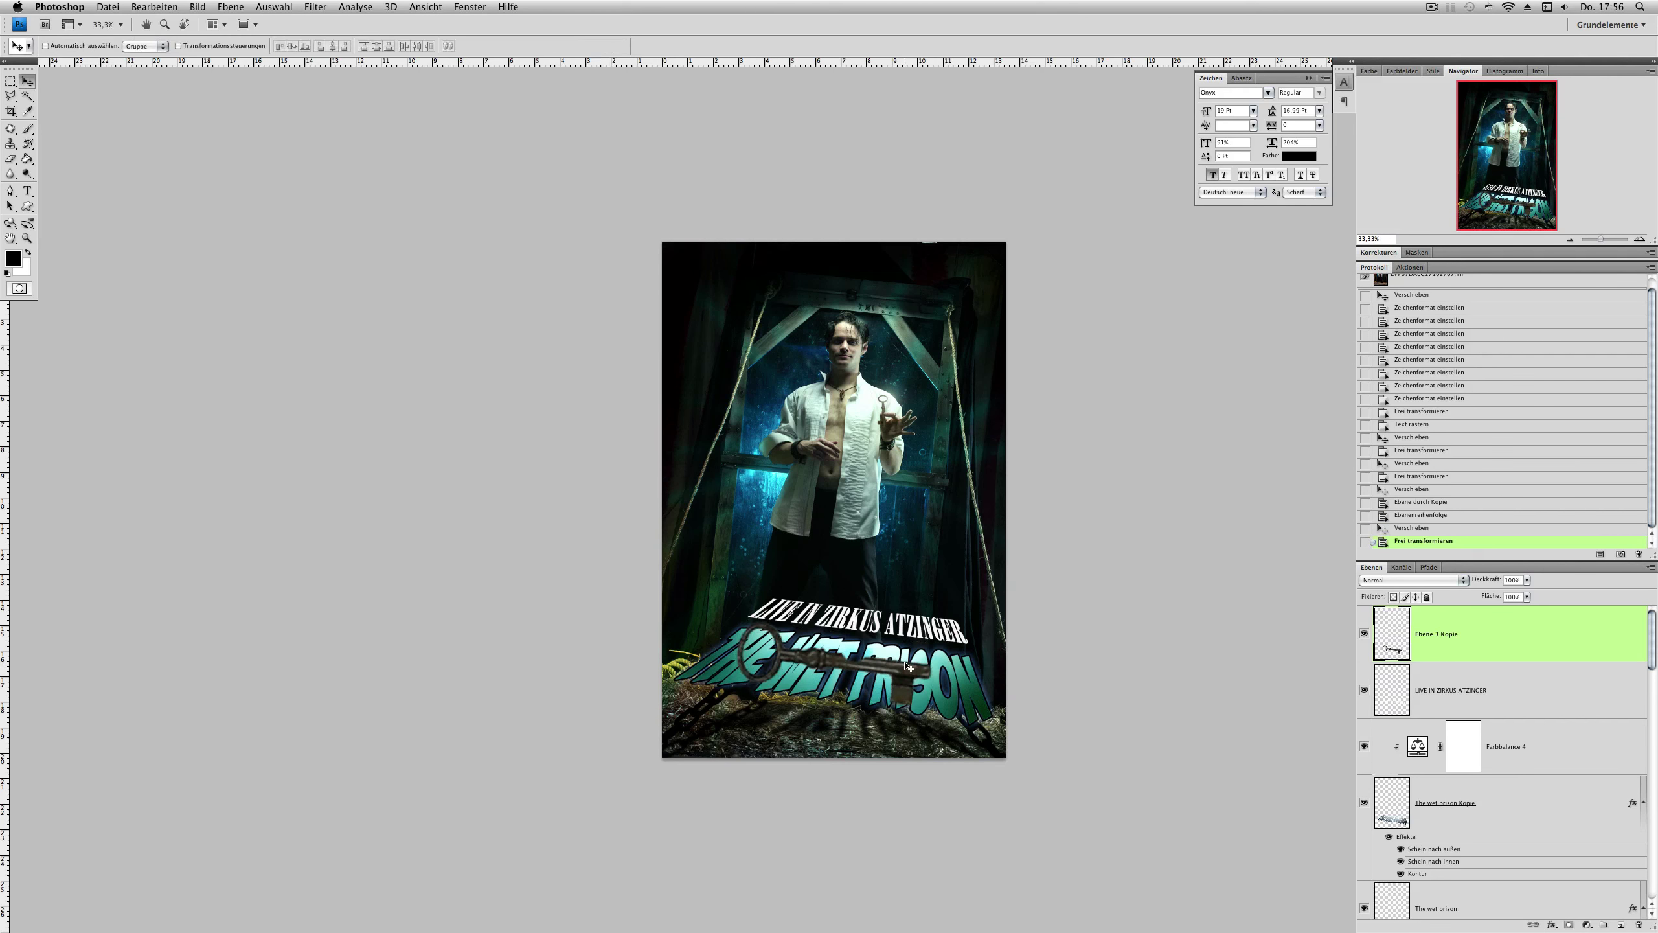
key(ctrl+t)
right_click(905, 663)
click(946, 713)
drag(736, 619, 828, 613)
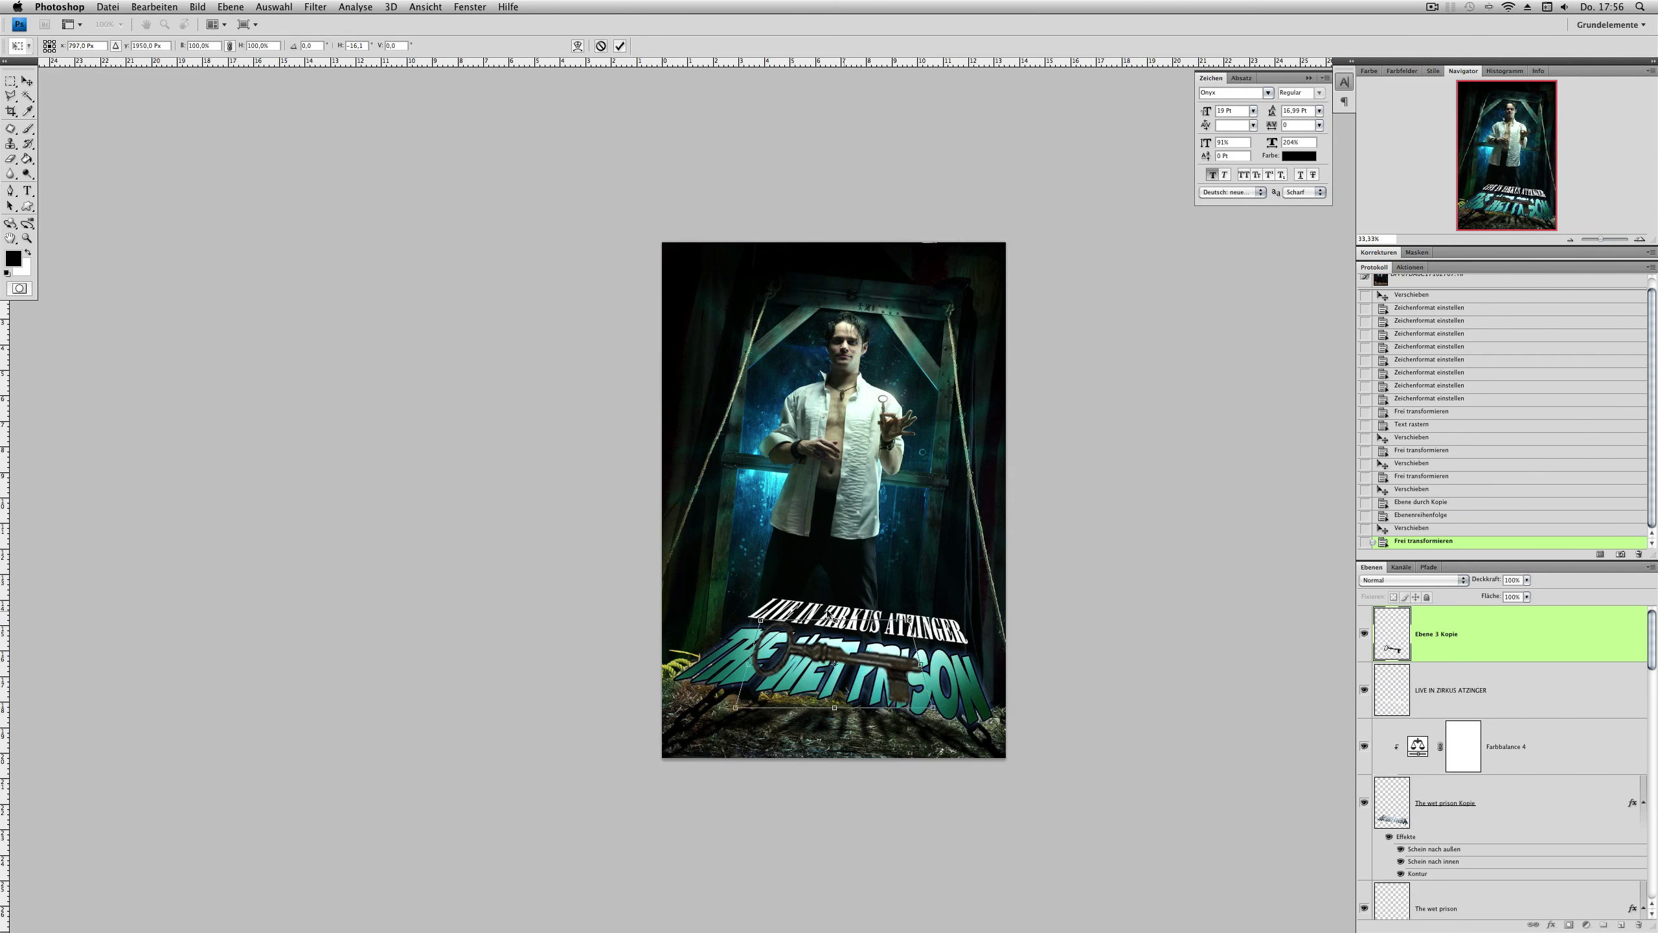
Step: Rotate the key to lie on the title, load its outline, and target The wet prison Kopie
drag(739, 696, 711, 720)
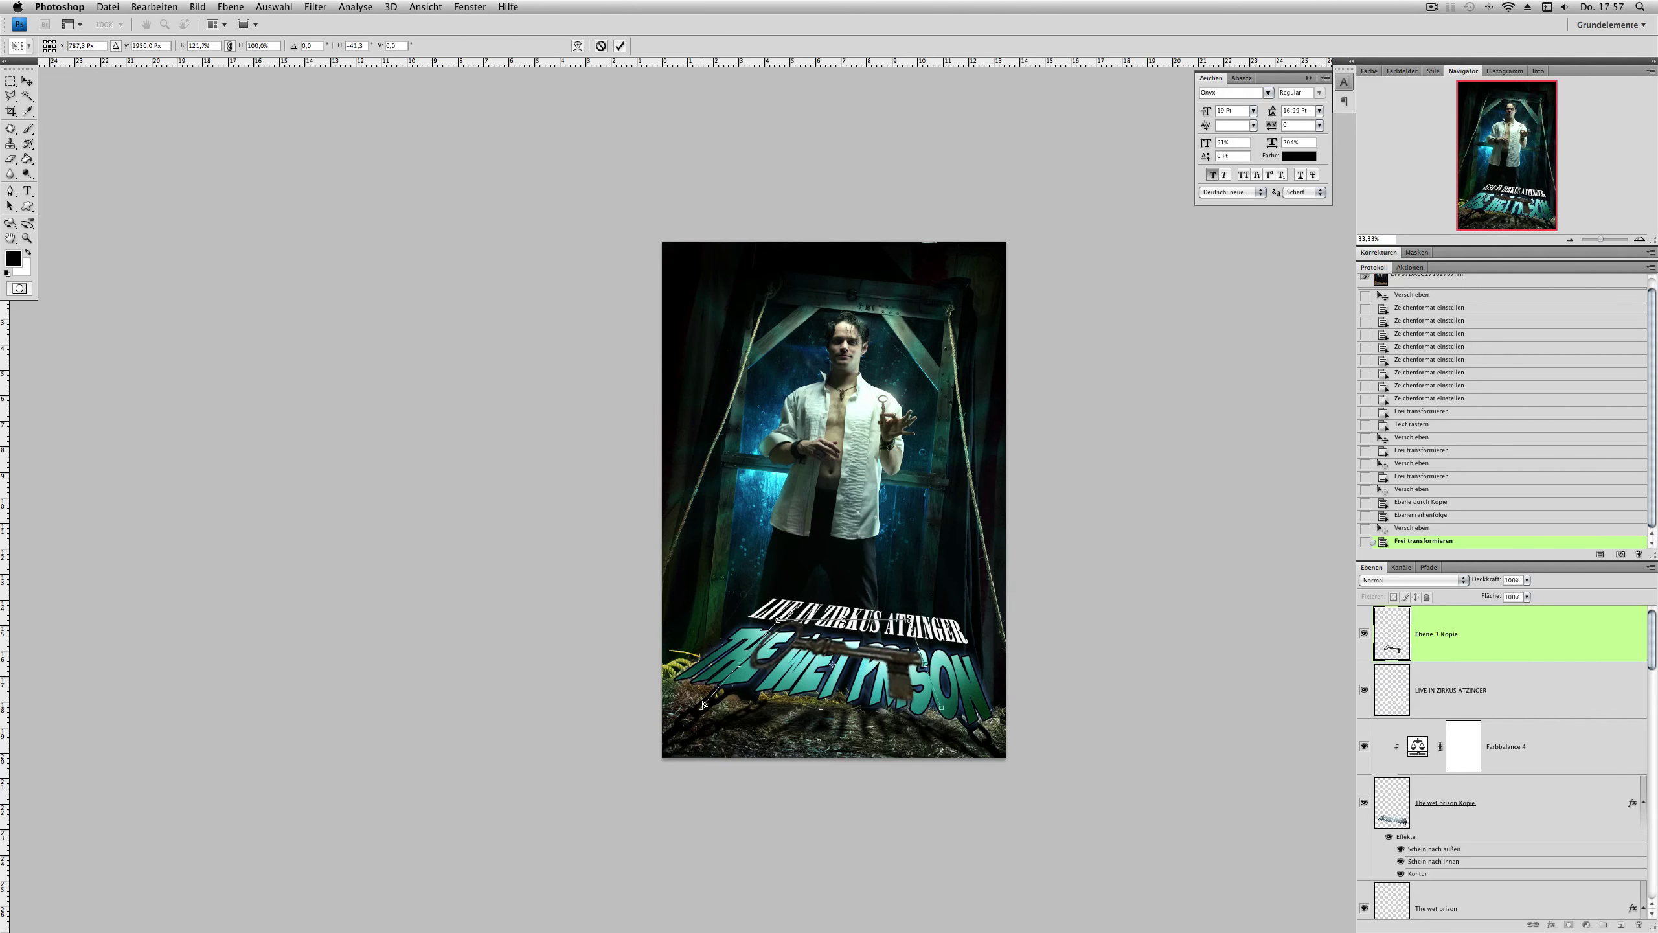
key(ctrl+z)
right_click(886, 658)
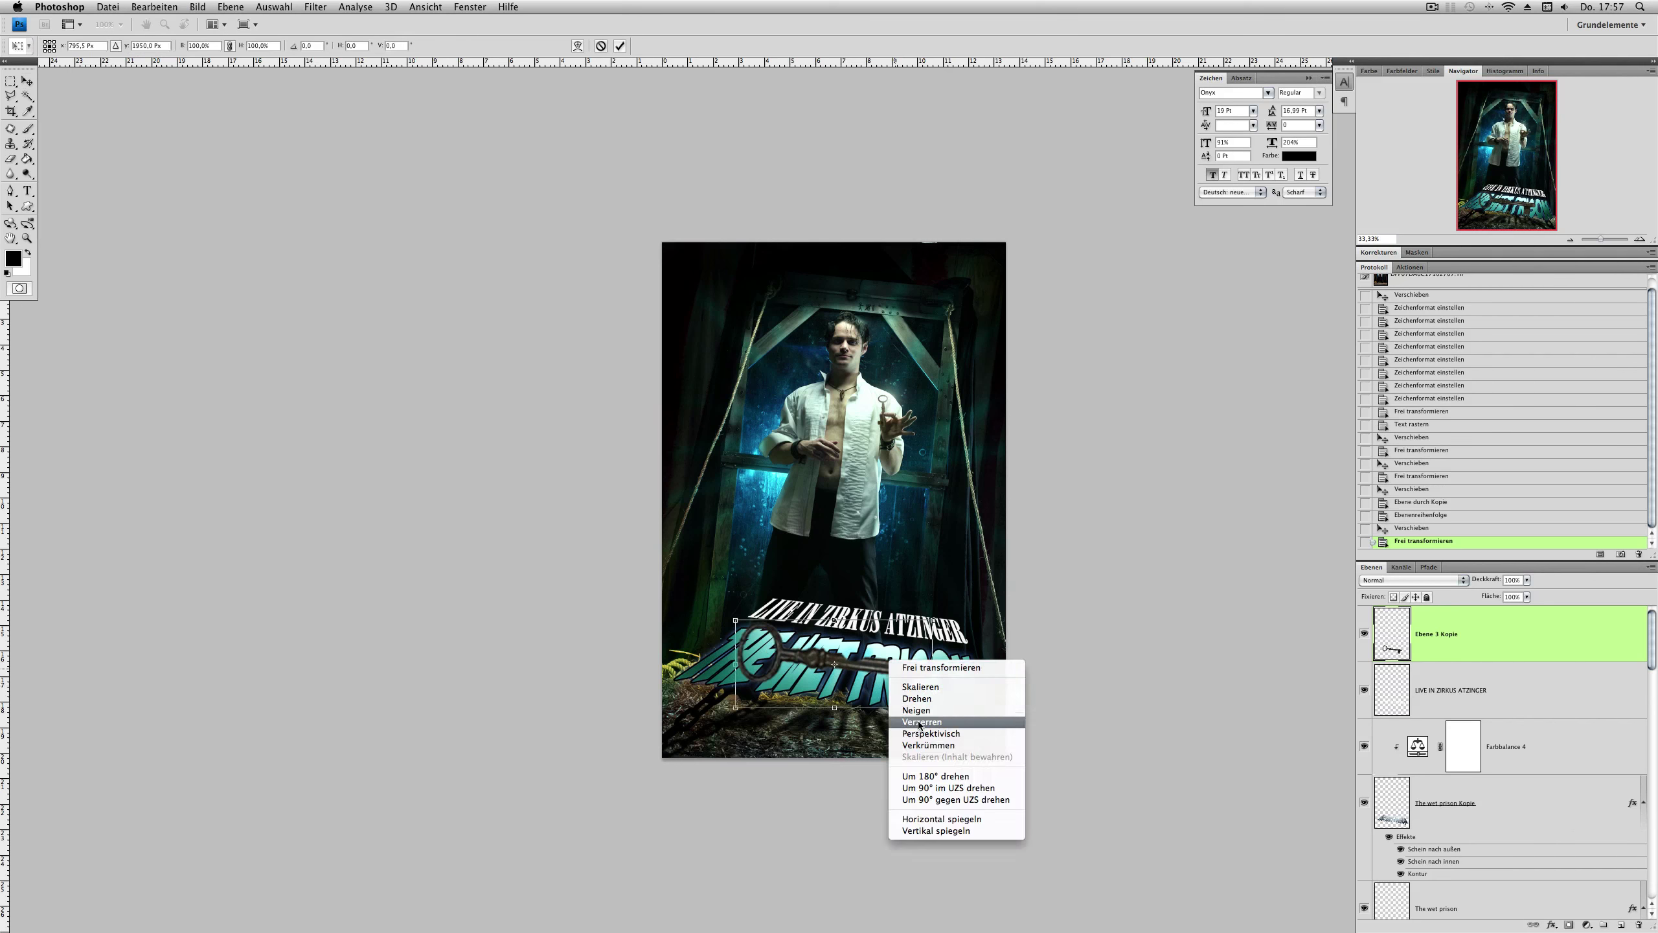
right_click(866, 671)
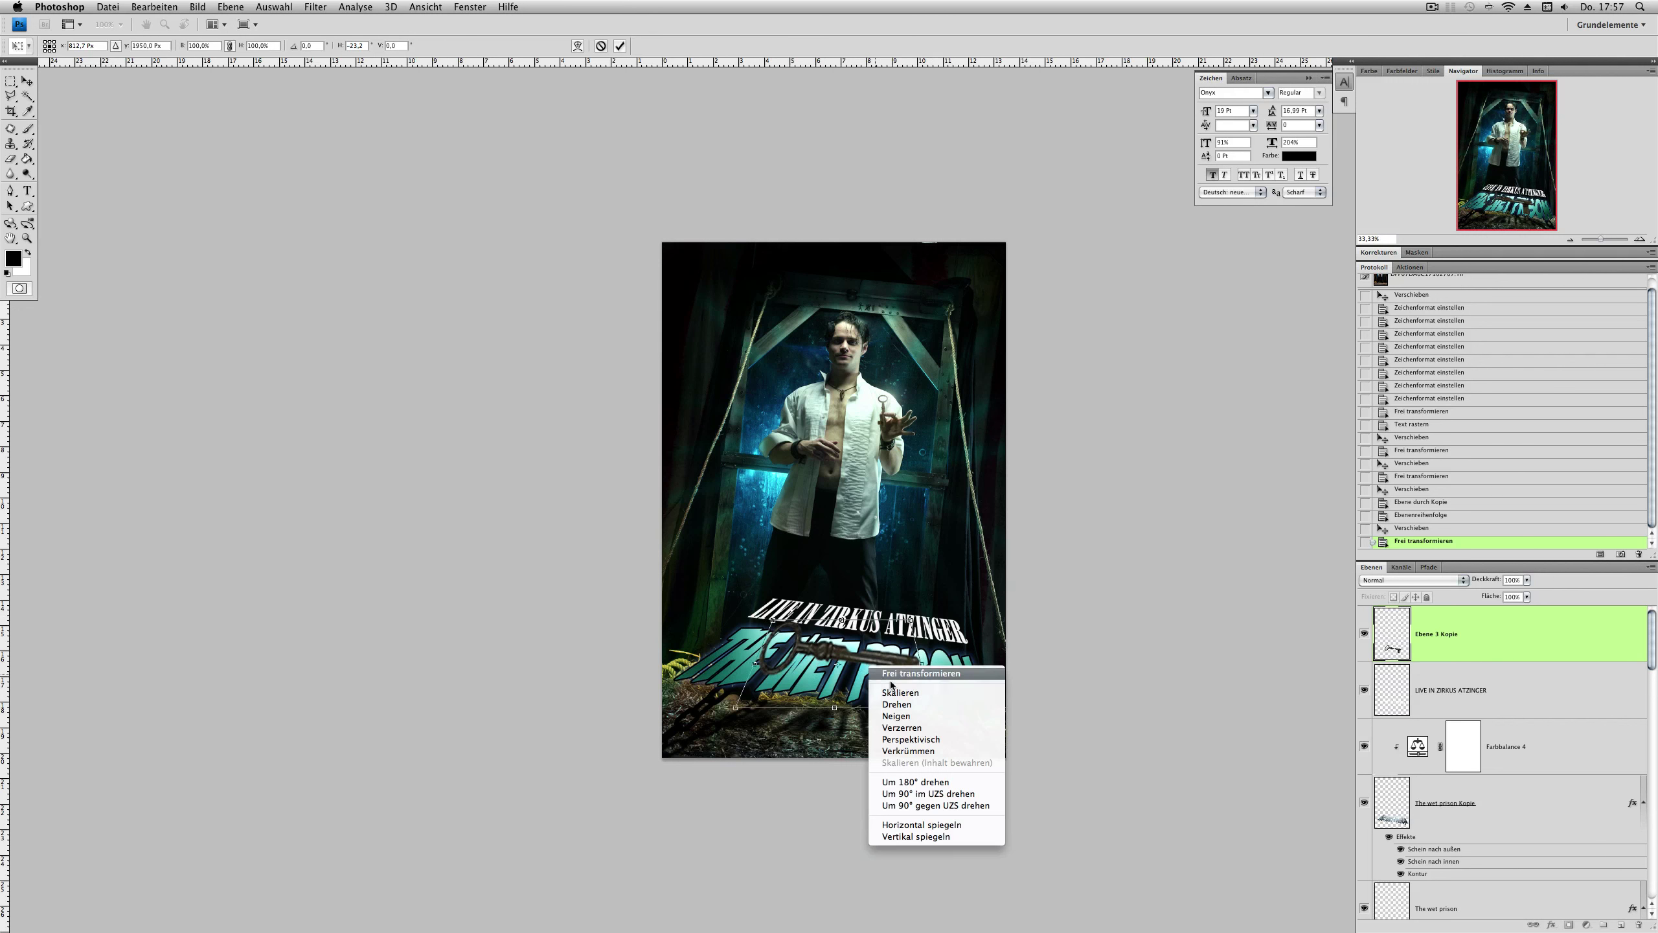
click(882, 692)
drag(890, 668, 884, 674)
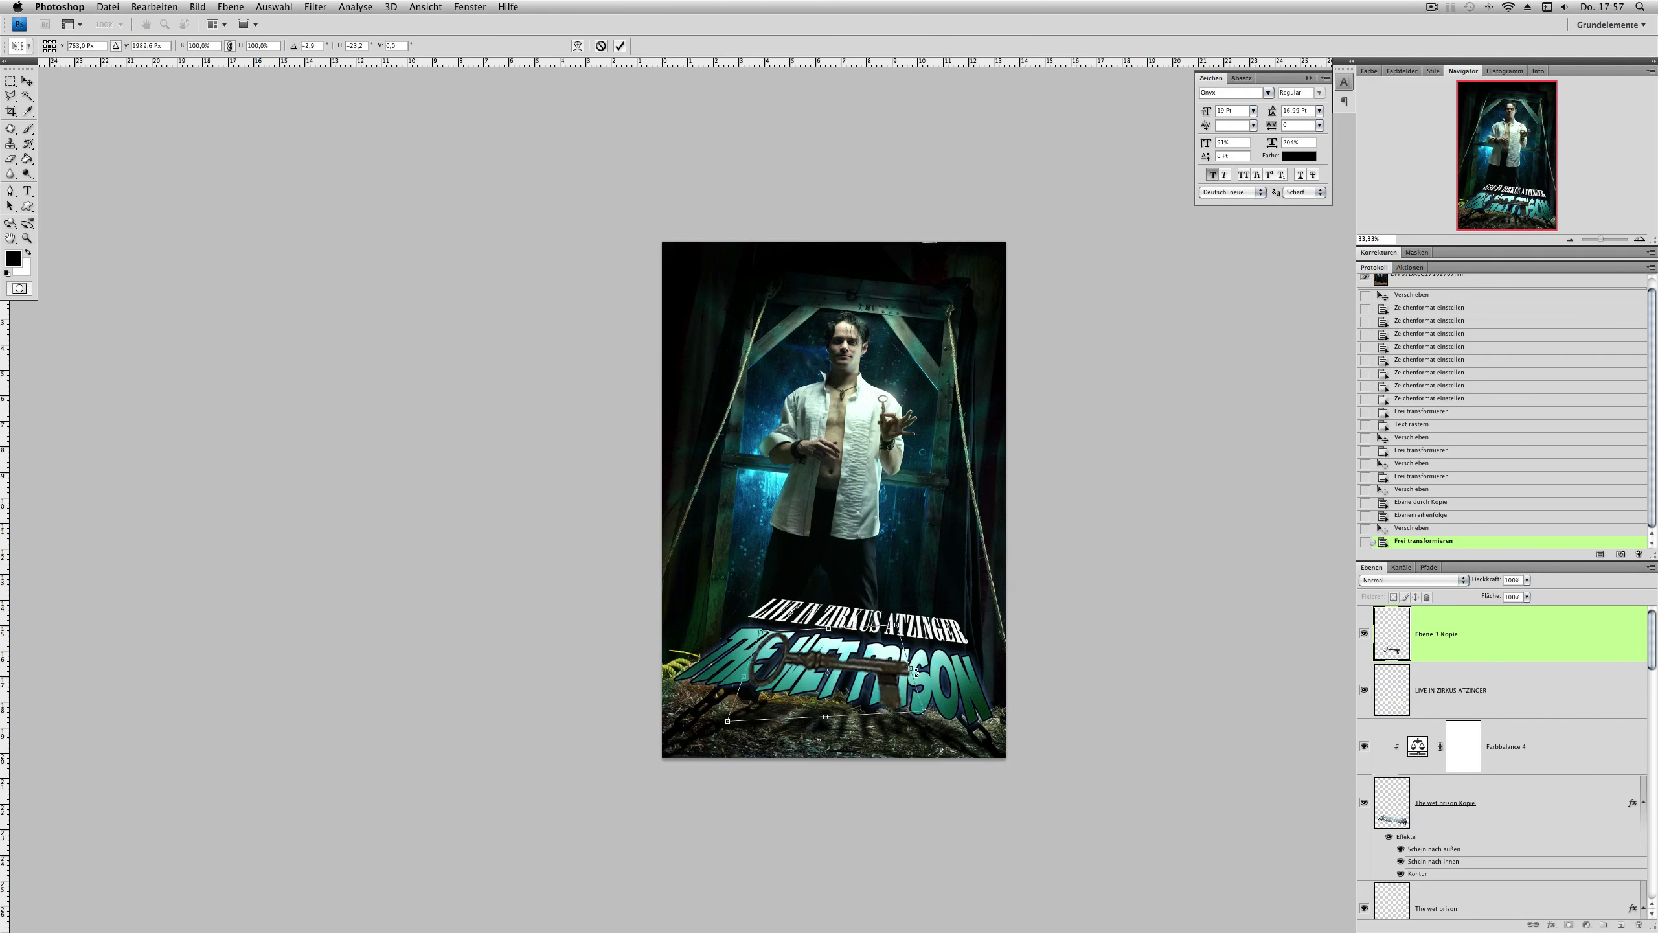
key(Return)
ctrl+click(1391, 649)
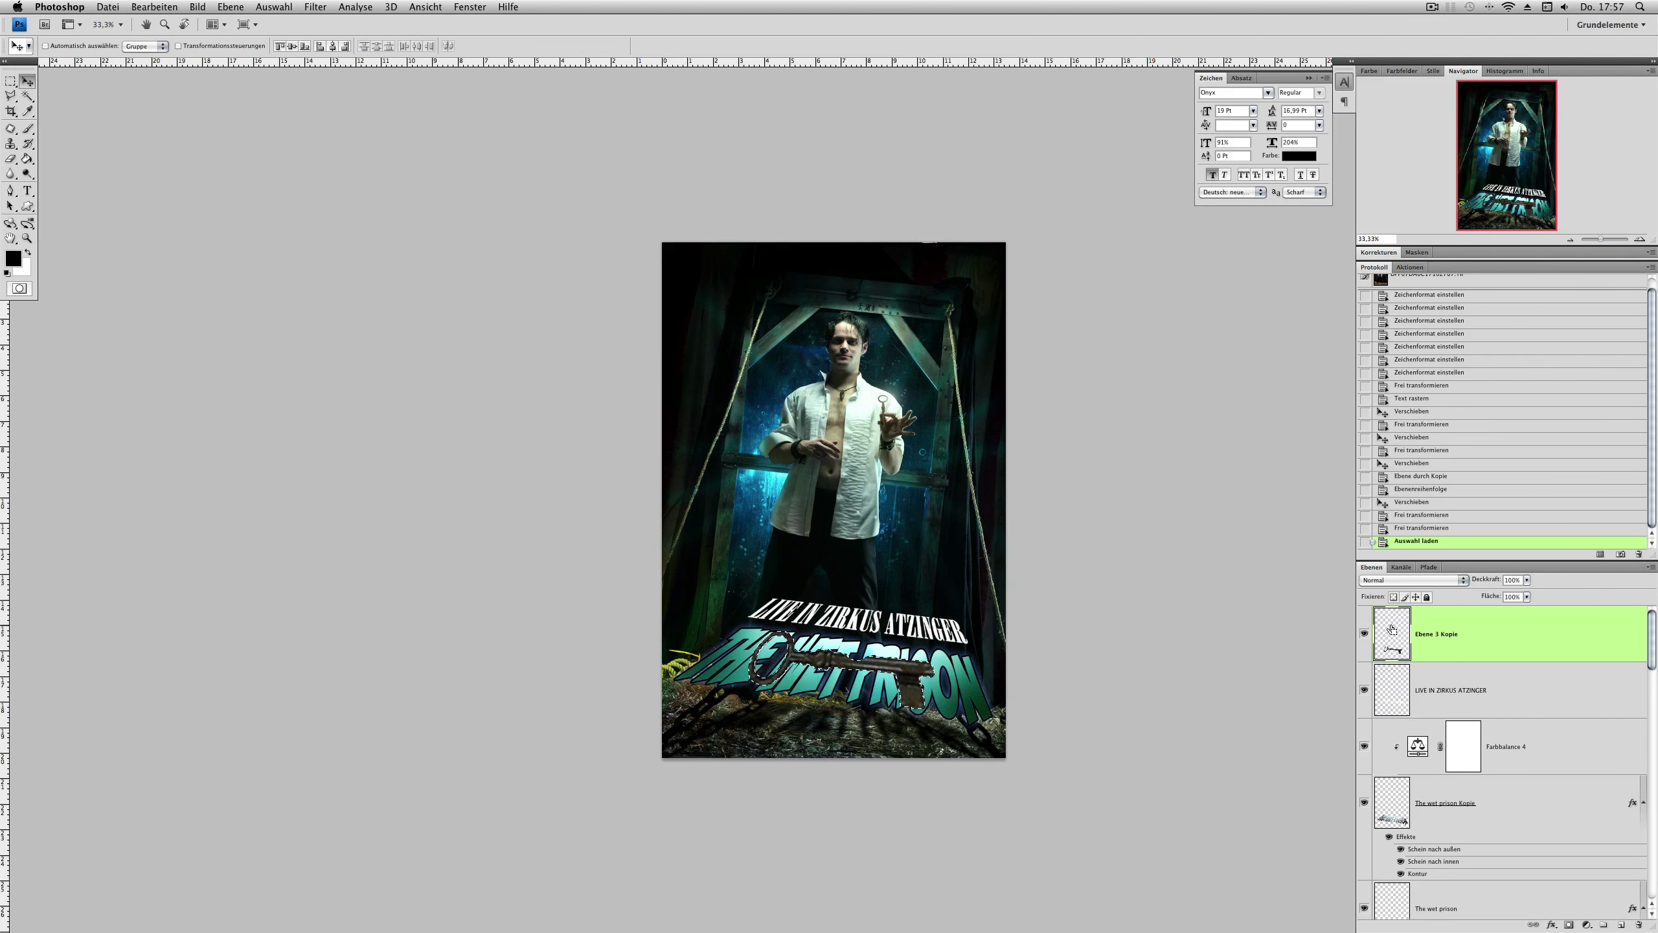
click(1508, 808)
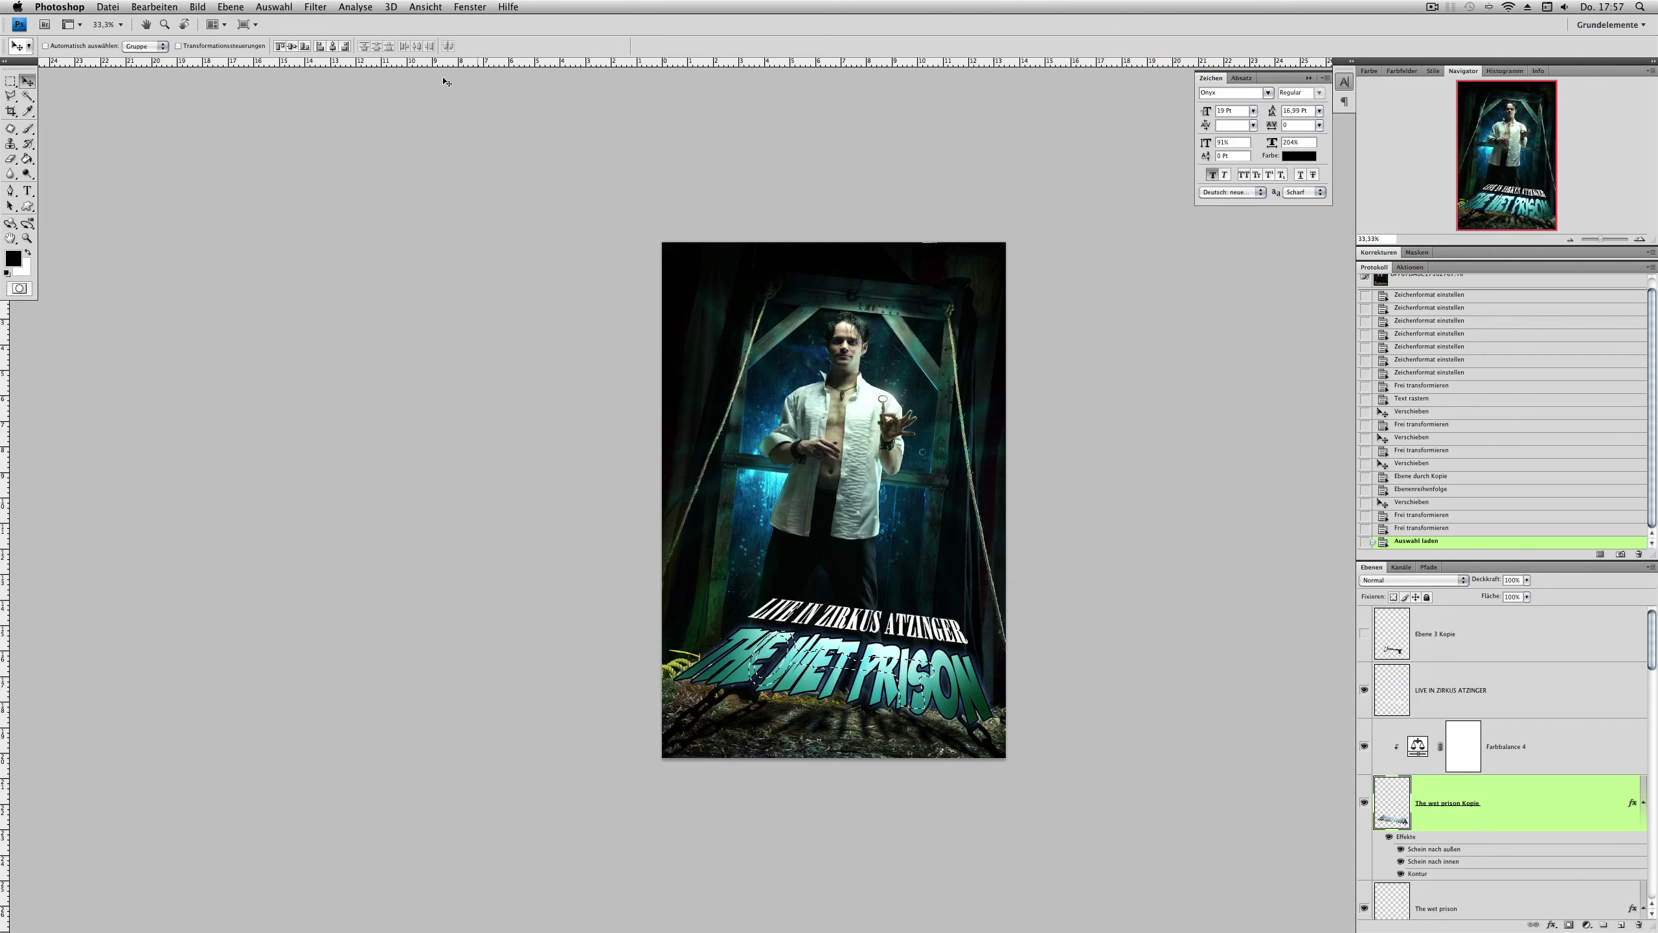
Step: Erase parts of the THE WET PRISON title copy with a 32% opacity eraser
click(10, 158)
right_click(943, 500)
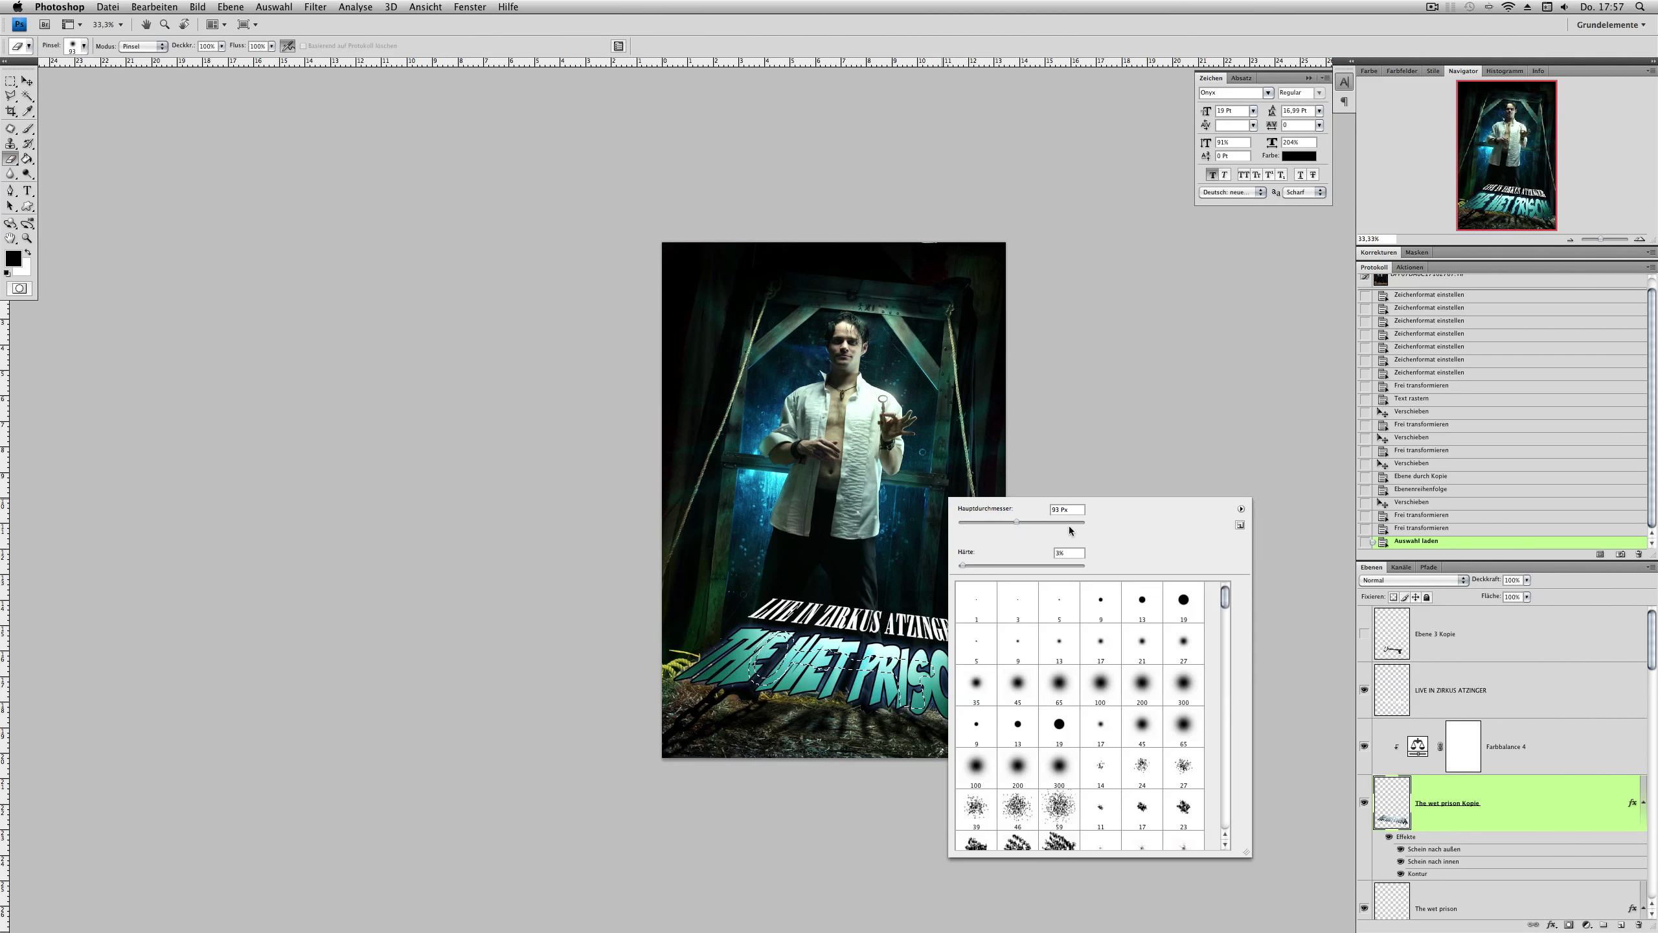
drag(186, 52, 141, 53)
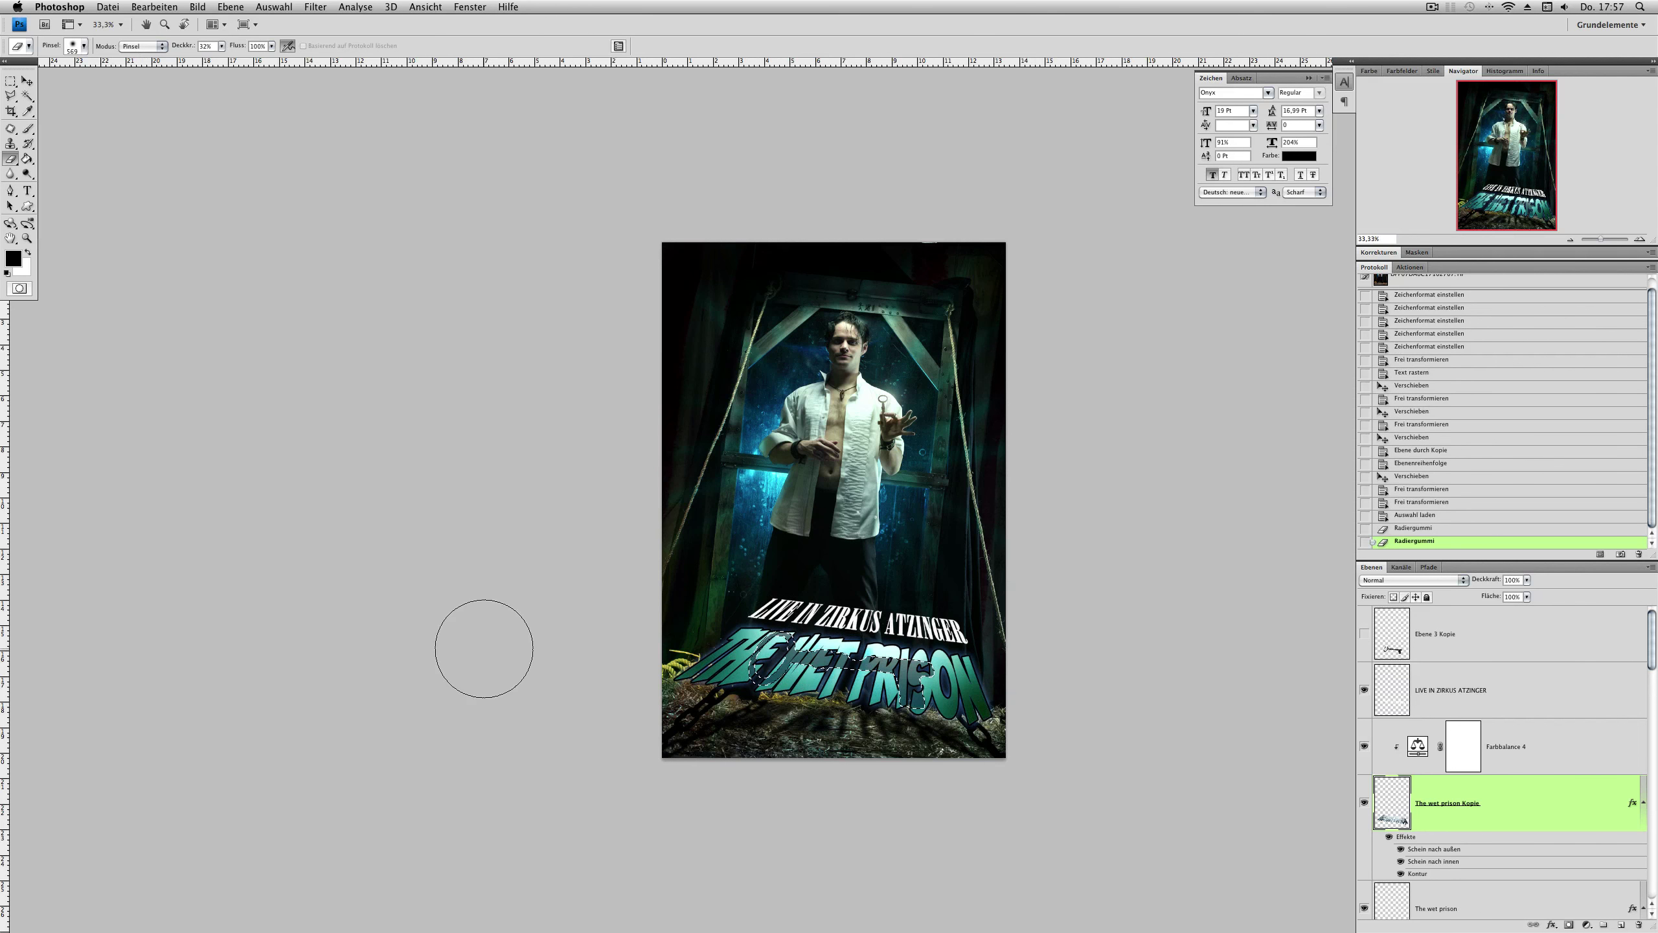
key(ctrl+d)
mouse_move(783, 653)
mouse_down()
mouse_move(1002, 702)
mouse_move(914, 660)
mouse_up()
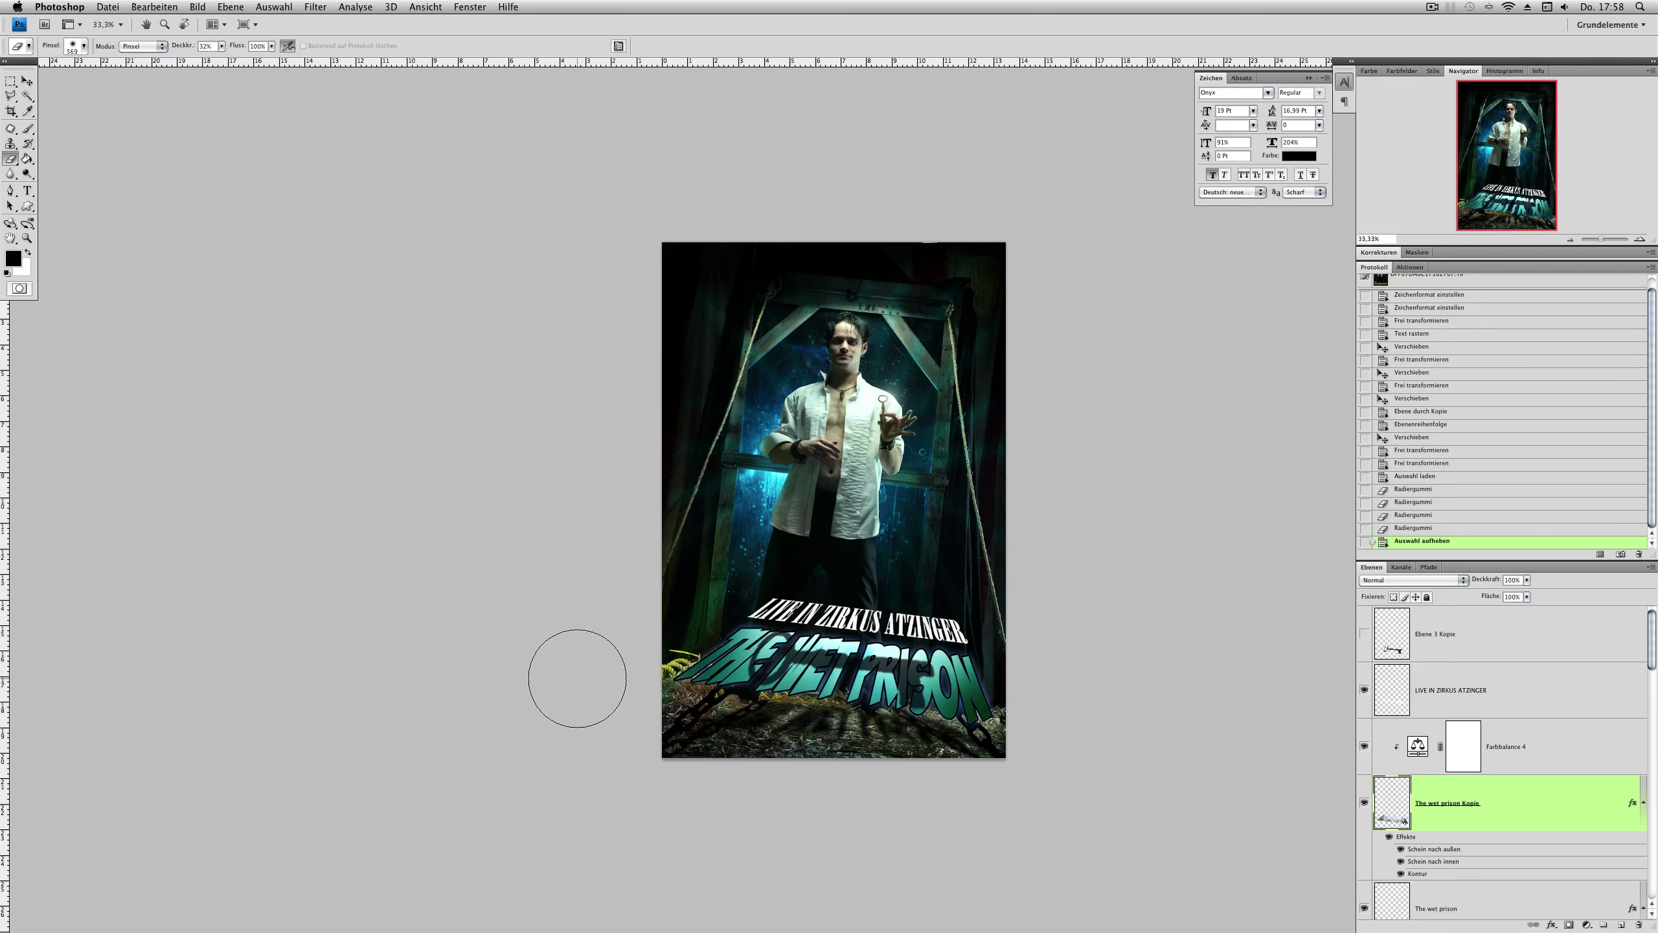